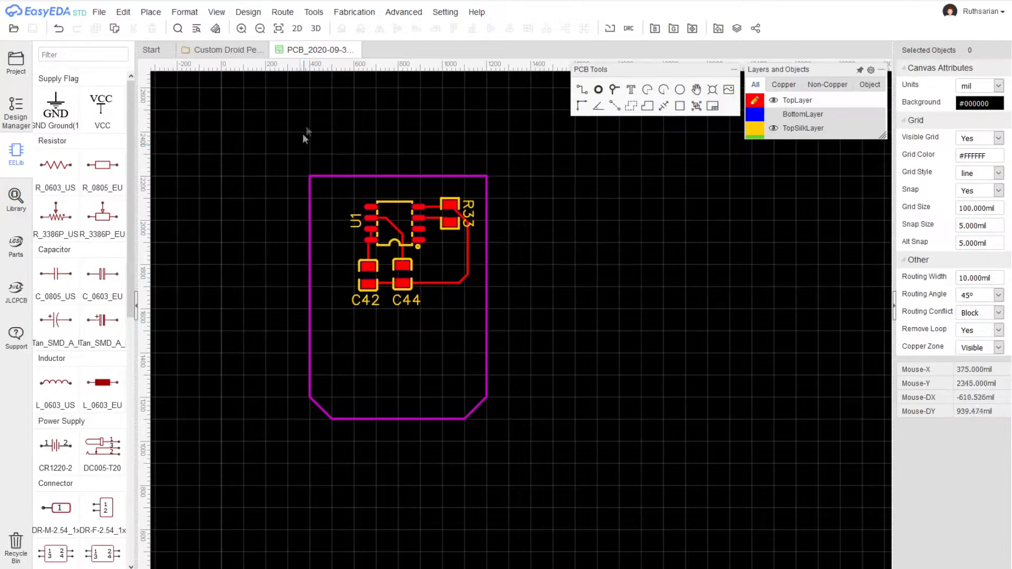
# - Close the PCB document and look over the schematic with U1, R33, C42 and C44
pyautogui.click(355, 51)
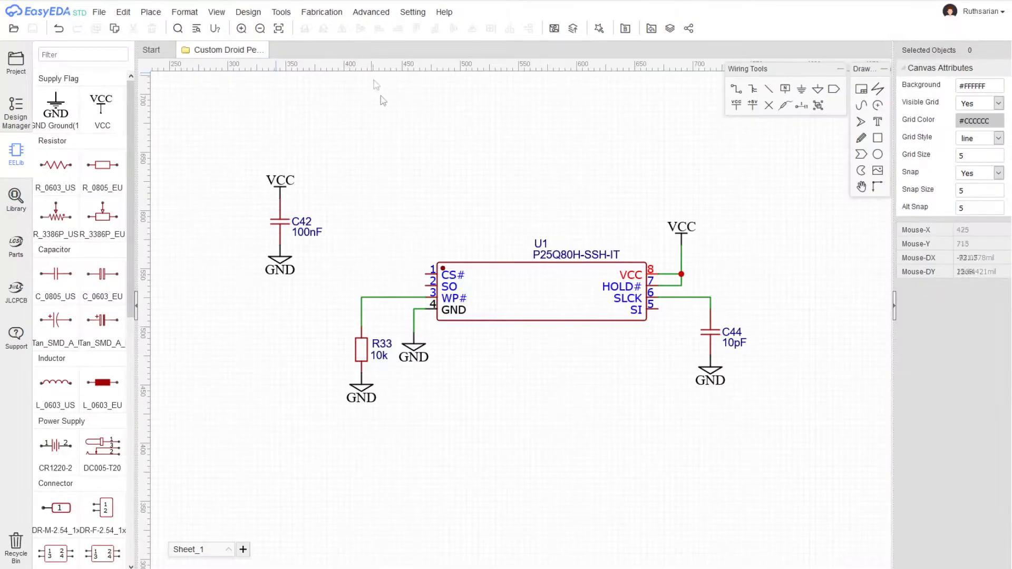
pyautogui.scroll(-5, 561, 422)
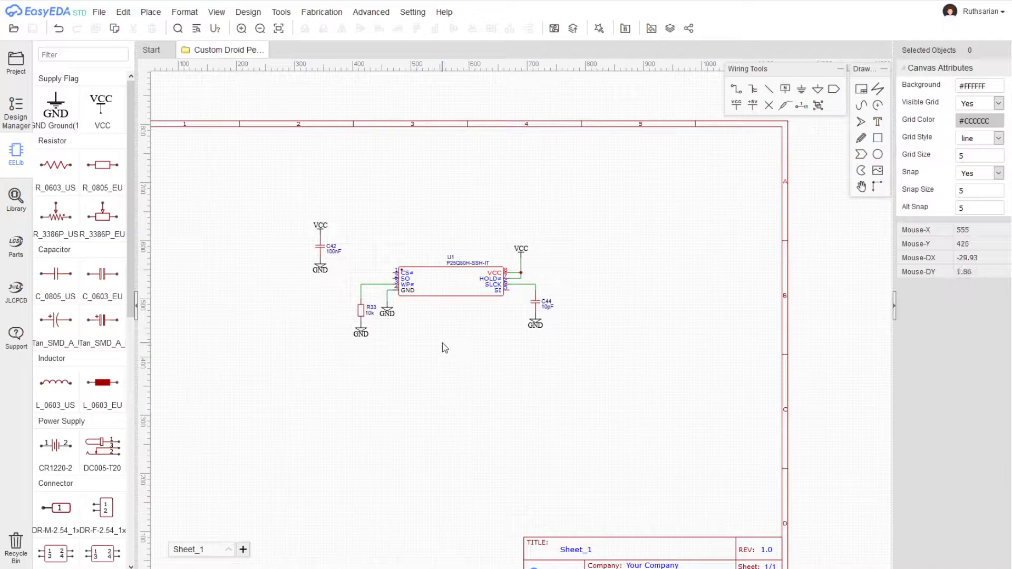
pyautogui.scroll(2, 447, 358)
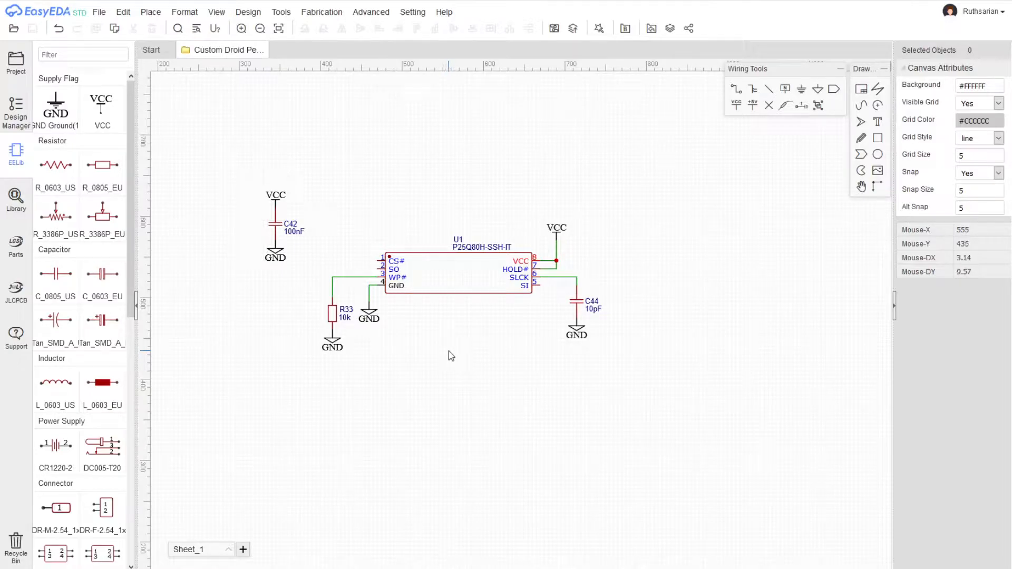
pyautogui.scroll(3, 447, 403)
pyautogui.moveTo(498, 431); pyautogui.dragTo(478, 399, button='right')
pyautogui.moveTo(448, 368); pyautogui.dragTo(476, 423, button='right')
pyautogui.scroll(-3, 479, 428)
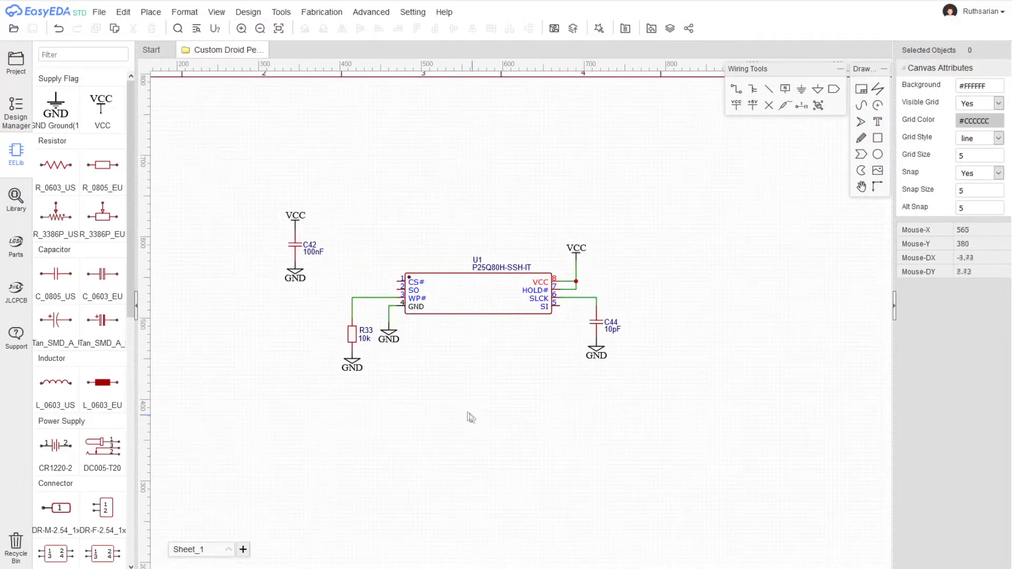
# - Create a new blank schematic symbol document
pyautogui.click(100, 12)
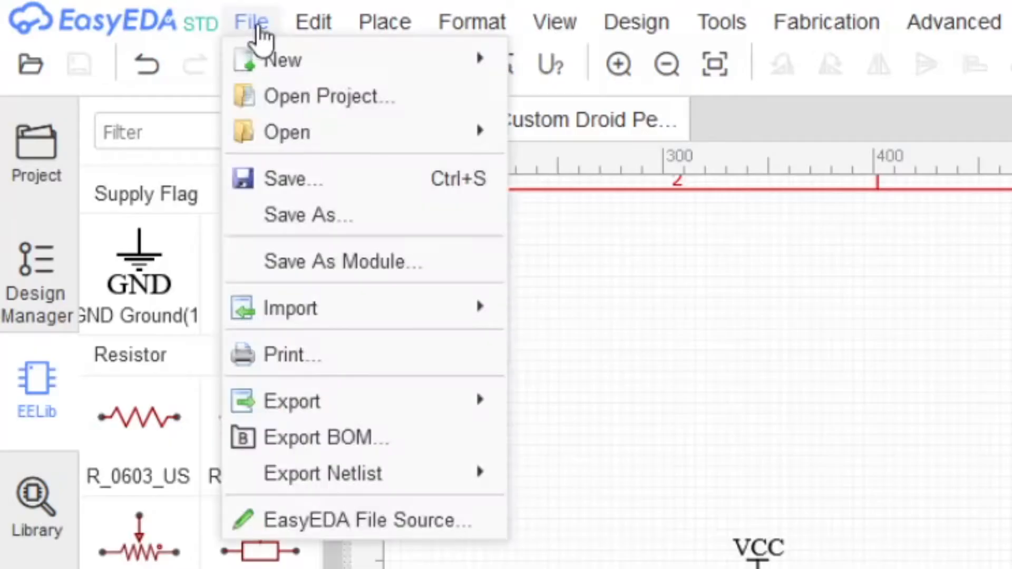
pyautogui.moveTo(116, 30)
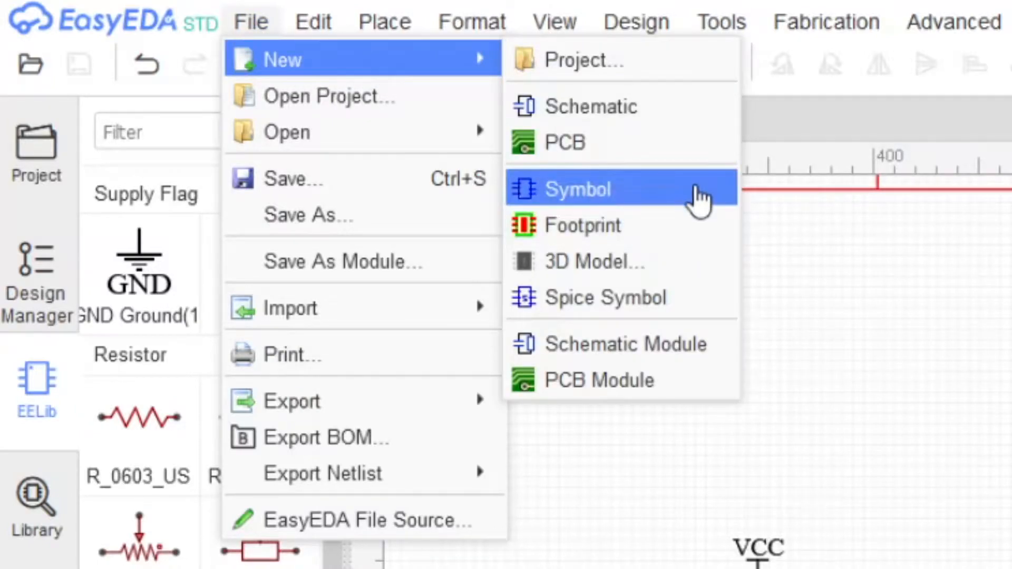
pyautogui.click(700, 188)
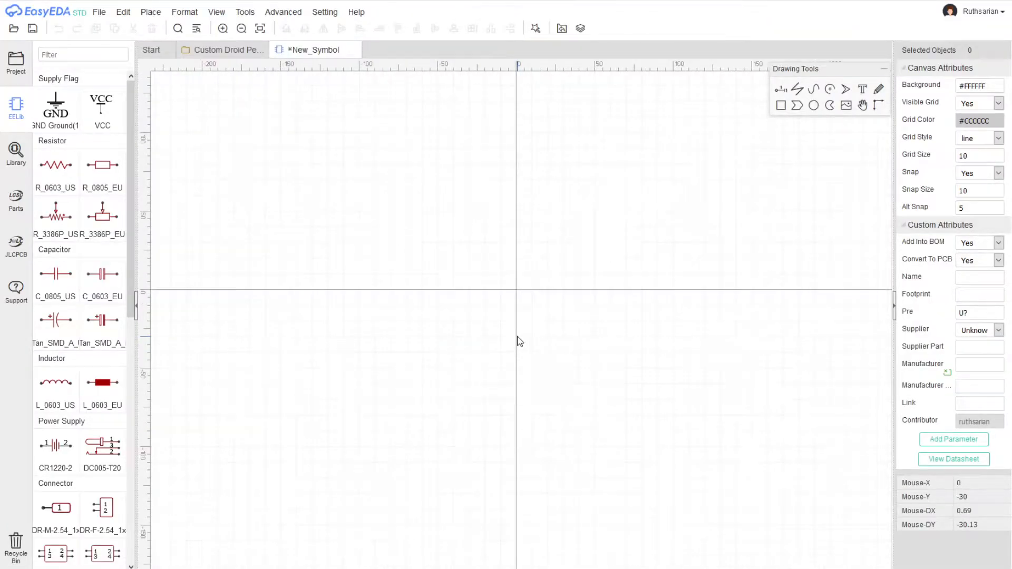
# - Place seven vertical pins numbered 1 to 7 in a row at Y 10, spaced 20 units apart from X 20 to X 140
pyautogui.moveTo(544, 333); pyautogui.dragTo(532, 317, button='right')
pyautogui.moveTo(612, 344); pyautogui.dragTo(404, 335, button='right')
pyautogui.moveTo(320, 285); pyautogui.dragTo(394, 285, button='right')
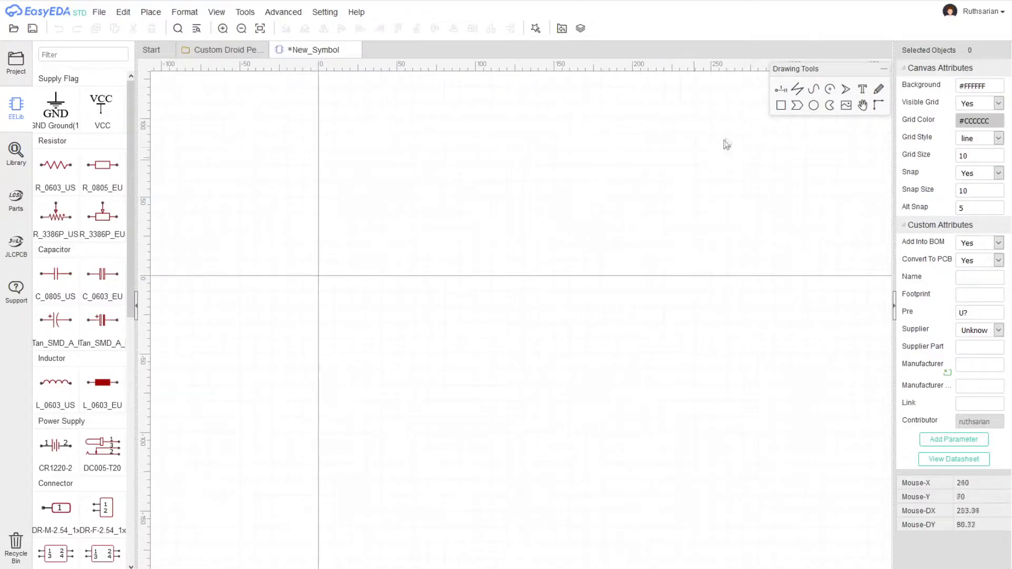
pyautogui.click(781, 89)
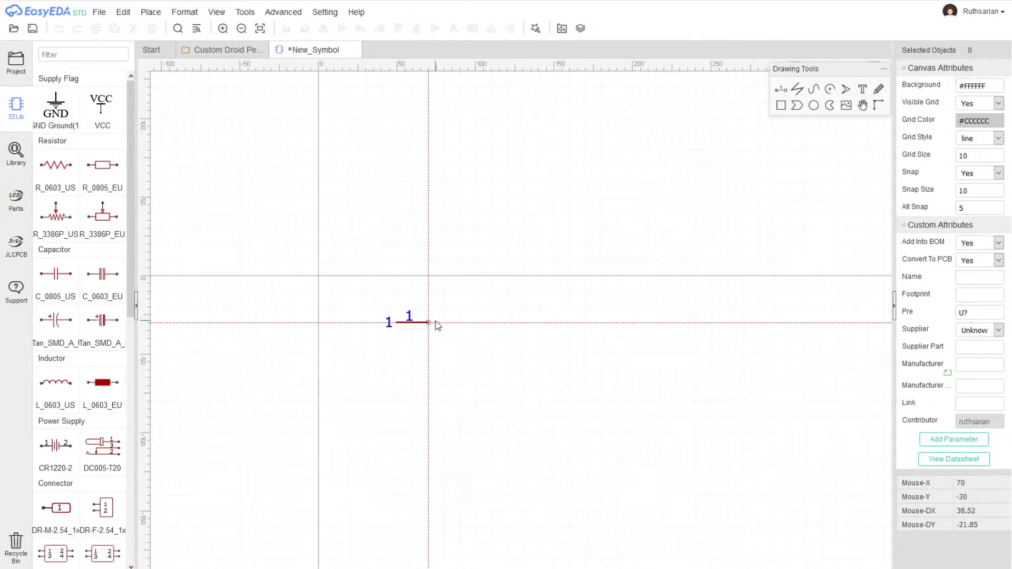
pyautogui.press('space')
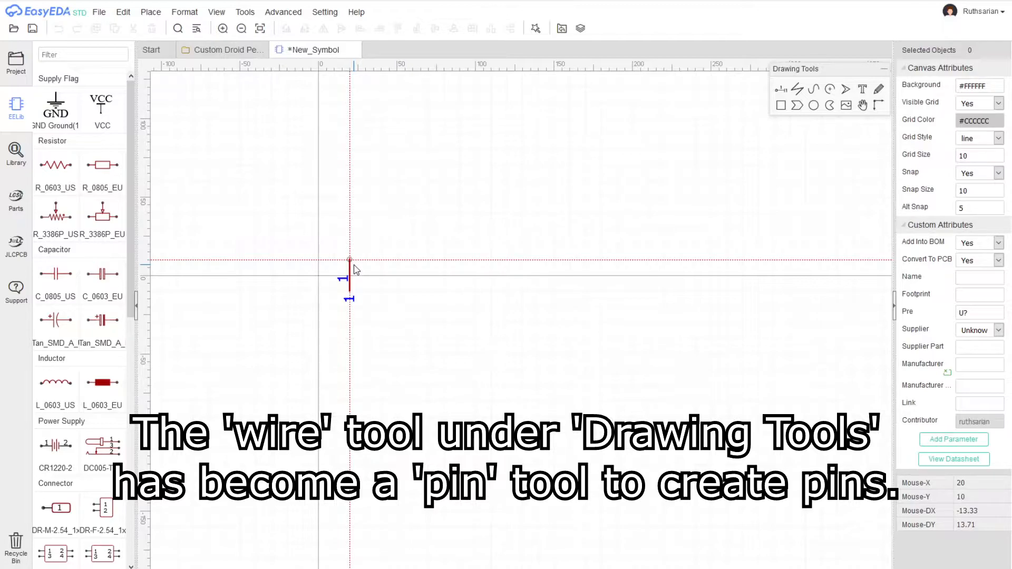
pyautogui.click(354, 263)
pyautogui.click(386, 263)
pyautogui.click(417, 263)
pyautogui.click(449, 269)
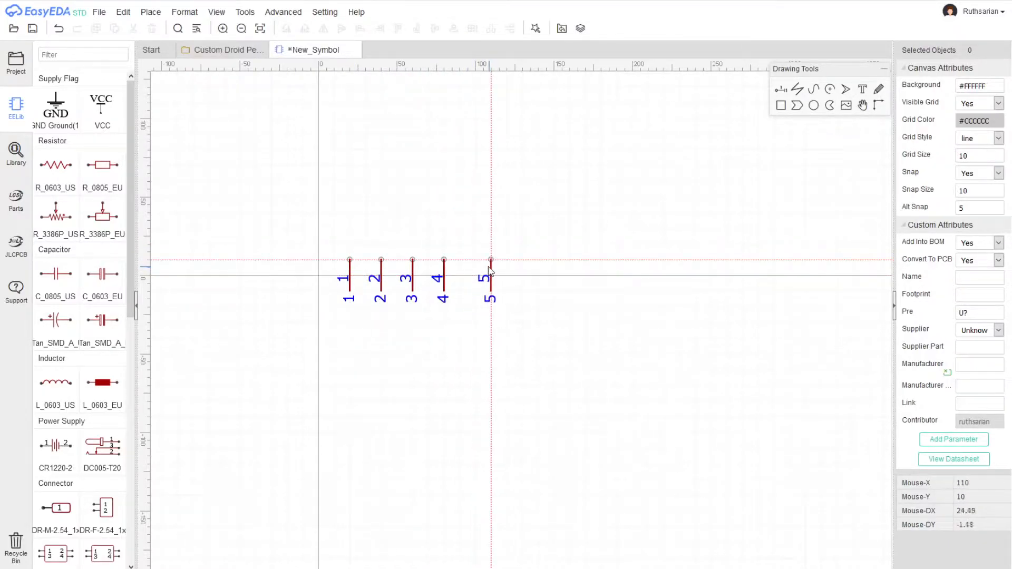
pyautogui.click(480, 269)
pyautogui.click(511, 270)
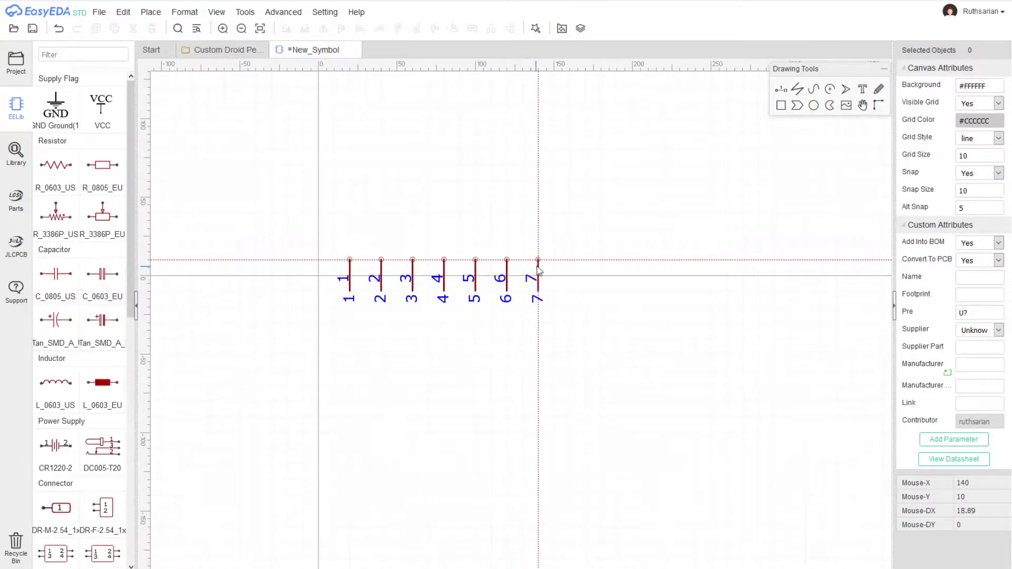
pyautogui.click(541, 268)
pyautogui.rightClick(540, 267)
# - Draw a rectangle 20 wide and 60 tall directly below pin 1
pyautogui.click(780, 106)
pyautogui.click(334, 291)
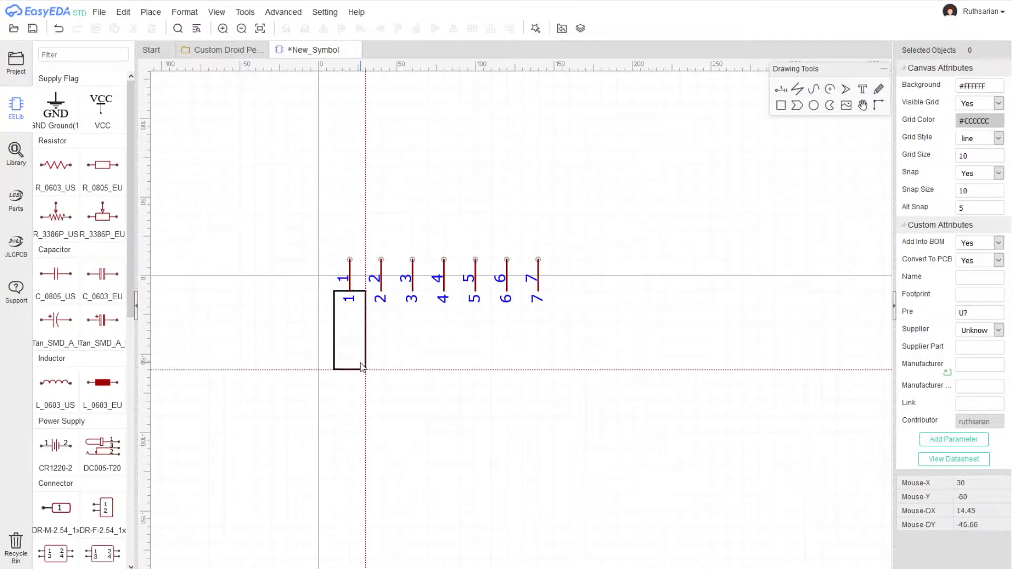
pyautogui.click(361, 385)
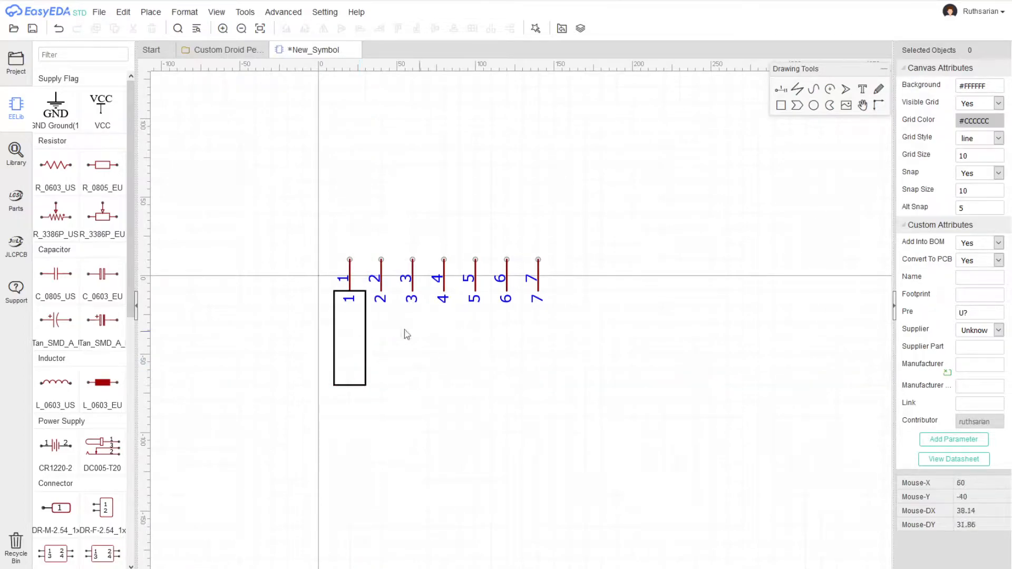
# - Set the canvas grid size to 5
pyautogui.scroll(2, 409, 332)
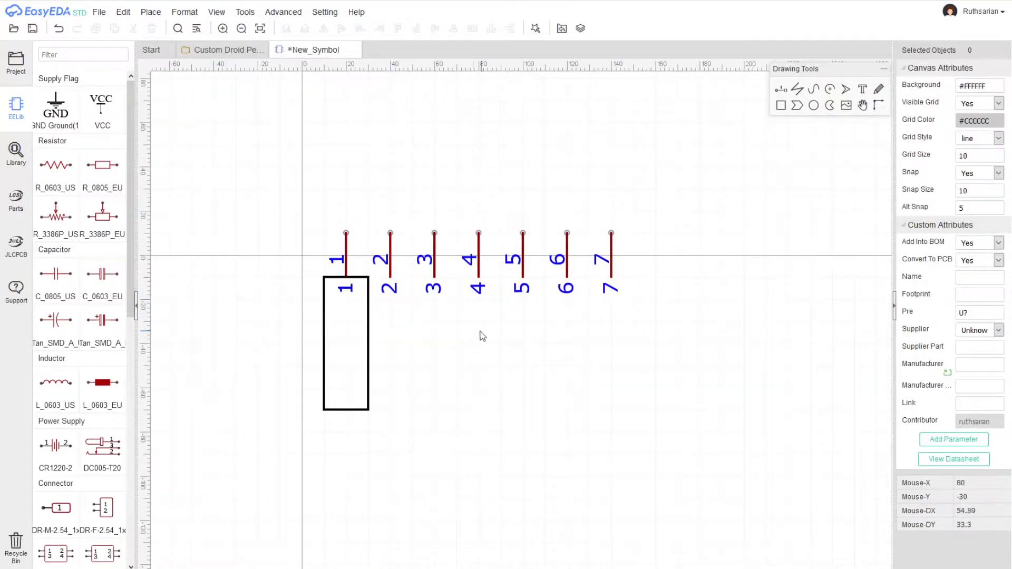
pyautogui.moveTo(479, 334); pyautogui.dragTo(459, 365, button='right')
pyautogui.scroll(-2, 404, 362)
pyautogui.scroll(2, 409, 364)
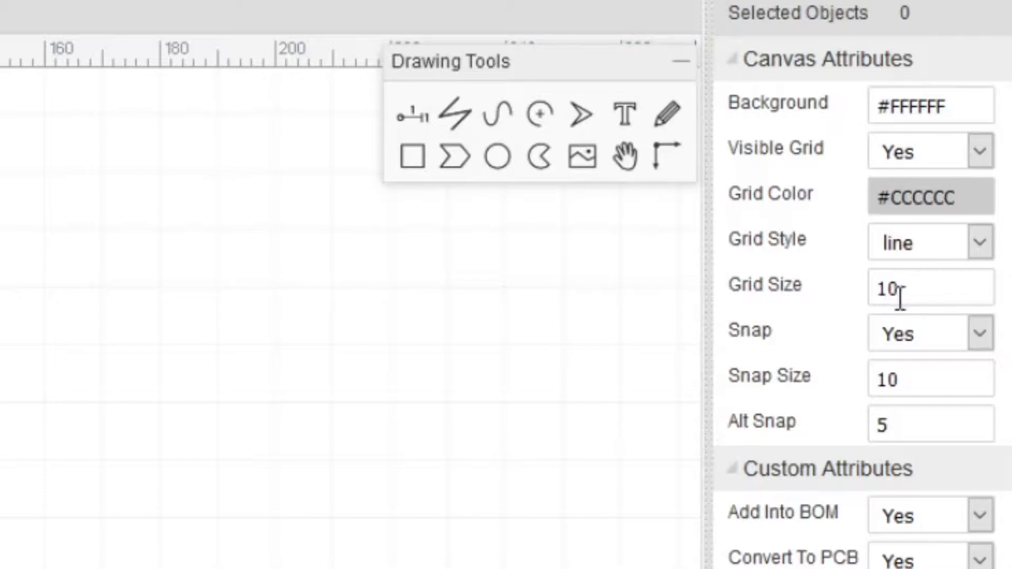
pyautogui.click(953, 292)
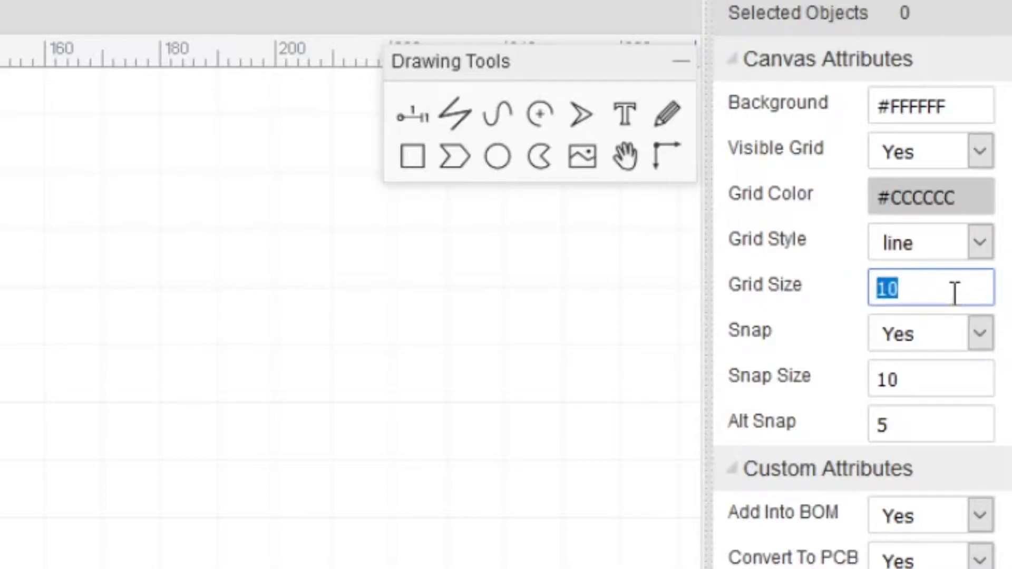
pyautogui.write('5')
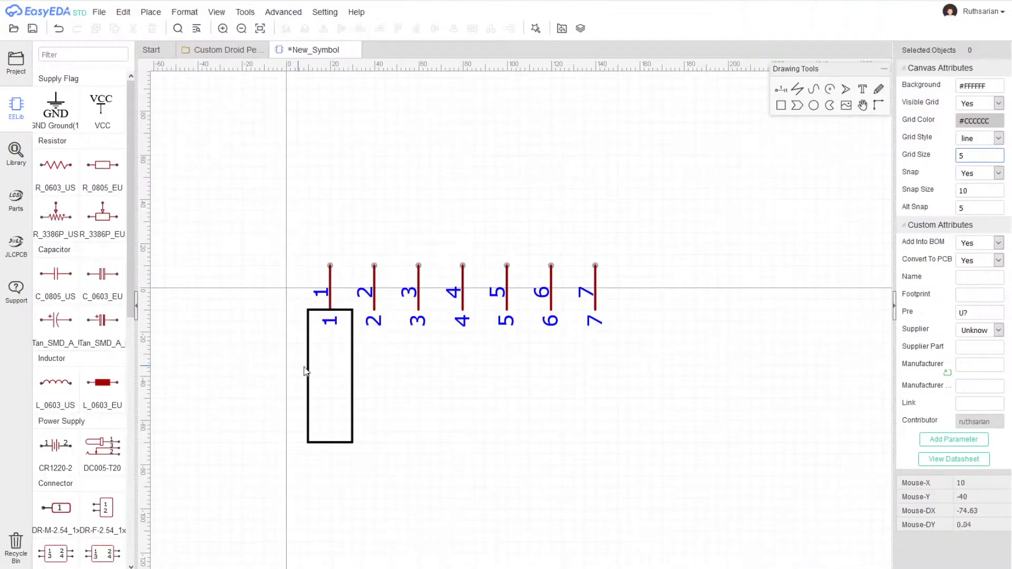
# - Resize the rectangle below pin 1 to 10 wide and 45 tall, centred on the pin
pyautogui.click(307, 369)
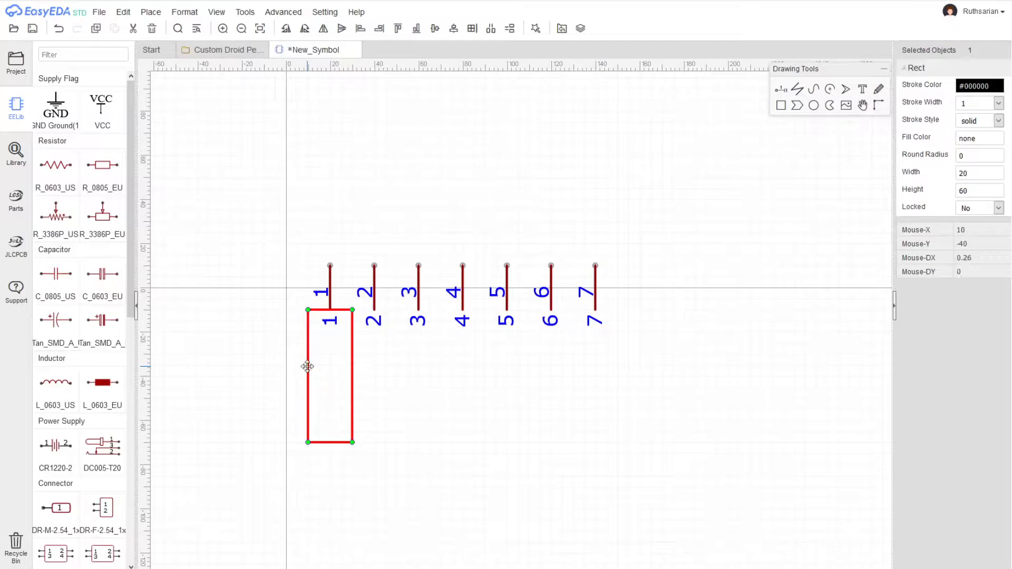
pyautogui.moveTo(308, 310); pyautogui.dragTo(342, 310)
pyautogui.moveTo(341, 443); pyautogui.dragTo(343, 408)
# - Copy pin 1's rectangle to below pin 2 and shorten the copy to 40 tall
pyautogui.hotkey('ctrl', 'c')
pyautogui.hotkey('ctrl', 'v')
pyautogui.click(363, 310)
pyautogui.click(389, 414)
pyautogui.click(386, 399)
pyautogui.keyDown('alt'); pyautogui.moveTo(386, 404); pyautogui.dragTo(386, 402); pyautogui.keyUp('alt')
pyautogui.click(389, 405)
pyautogui.click(383, 319)
pyautogui.click(387, 361)
# - Copy the 40-tall rectangle to below pins 3, 5 and 6
pyautogui.hotkey('ctrl', 'c')
pyautogui.hotkey('ctrl', 'v')
pyautogui.keyDown('alt'); pyautogui.click(411, 302); pyautogui.keyUp('alt')
pyautogui.hotkey('ctrl', 'v')
pyautogui.click(496, 320)
pyautogui.hotkey('ctrl', 'v')
pyautogui.click(541, 320)
# - Place a copy shortened to 35 tall below pin 4 and a copy of pin 1's rectangle below pin 7
pyautogui.hotkey('ctrl', 'v')
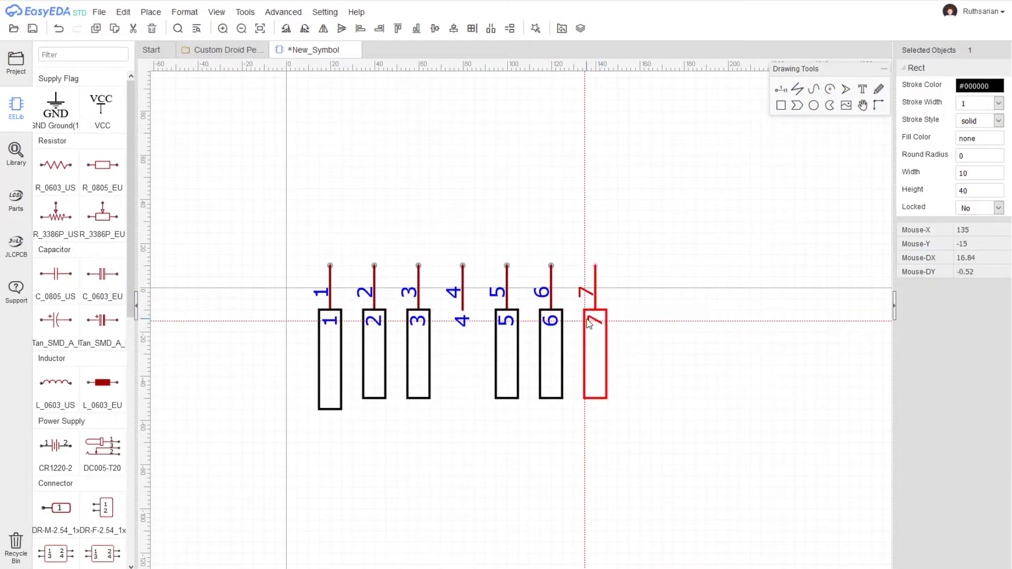
pyautogui.click(454, 316)
pyautogui.click(463, 390)
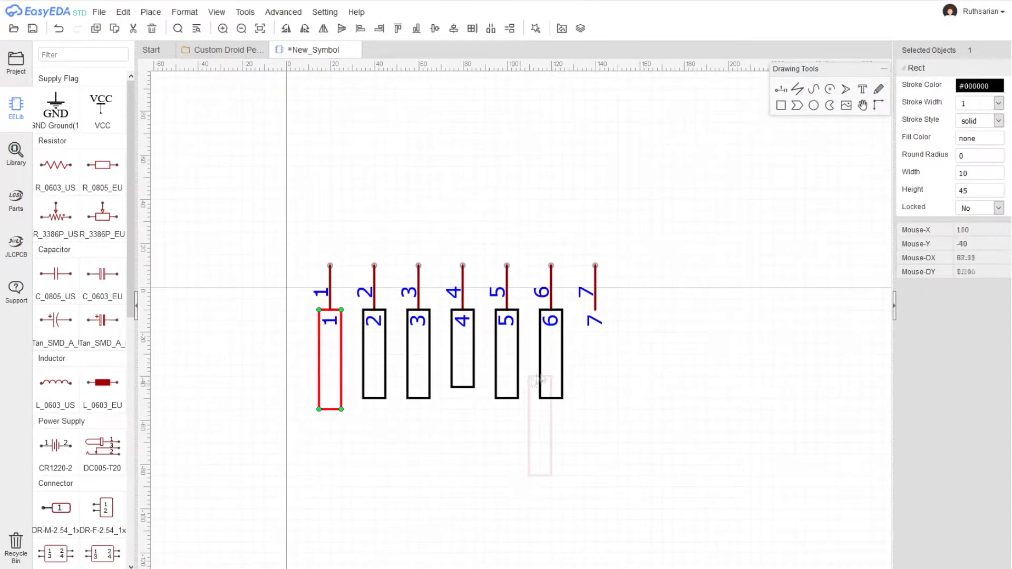
pyautogui.keyDown('alt'); pyautogui.click(585, 320); pyautogui.keyUp('alt')
# - Review the name and number attributes of pin 1 and set its name to GND
pyautogui.moveTo(370, 432); pyautogui.dragTo(372, 461, button='right')
pyautogui.doubleClick(971, 100)
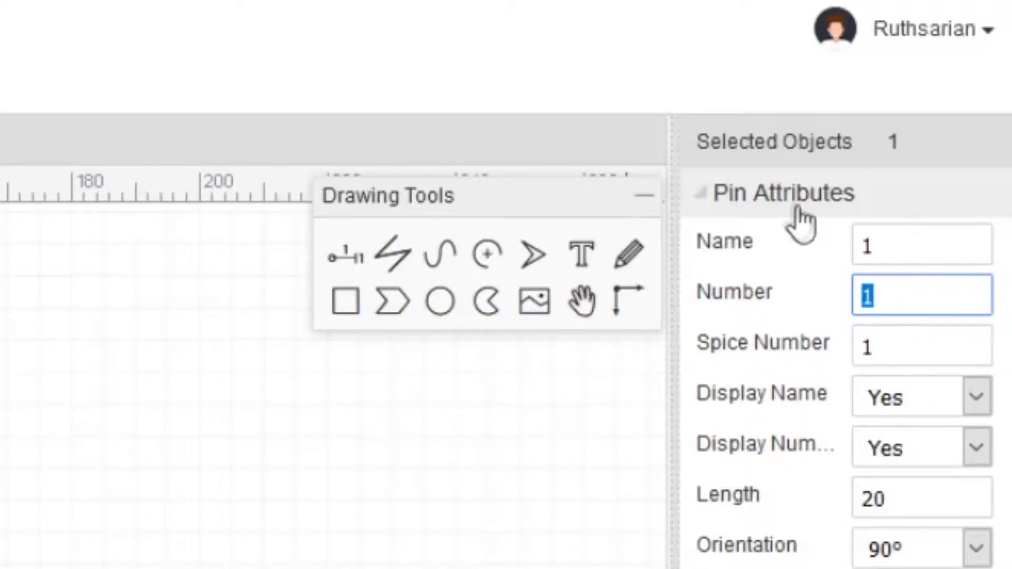
pyautogui.click(905, 247)
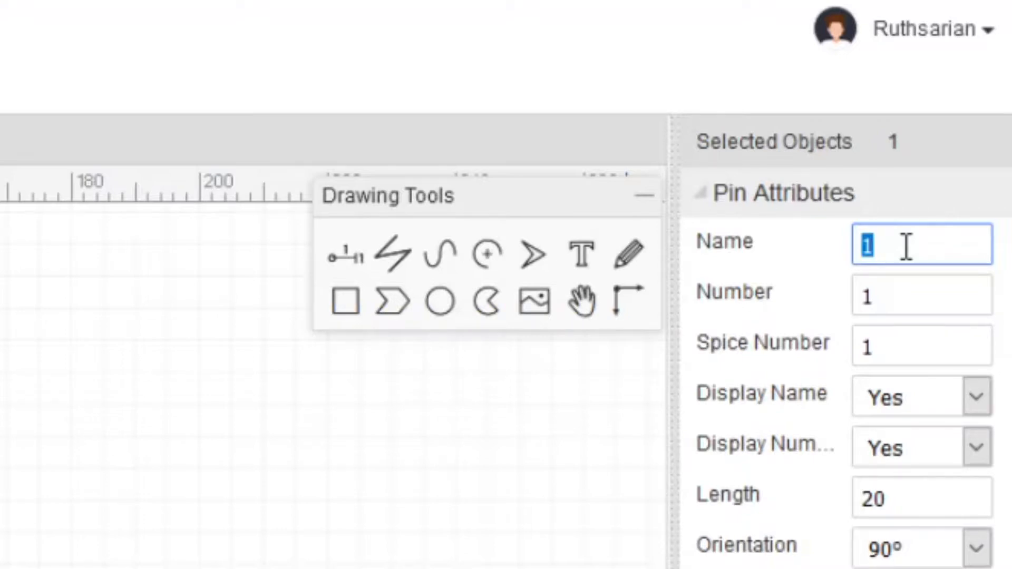
pyautogui.click(893, 298)
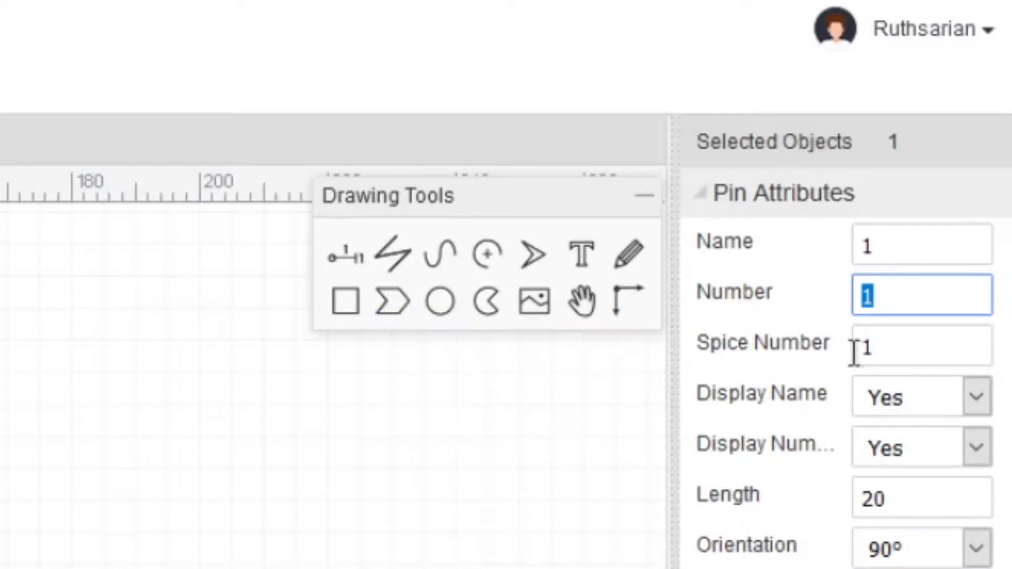
pyautogui.click(932, 235)
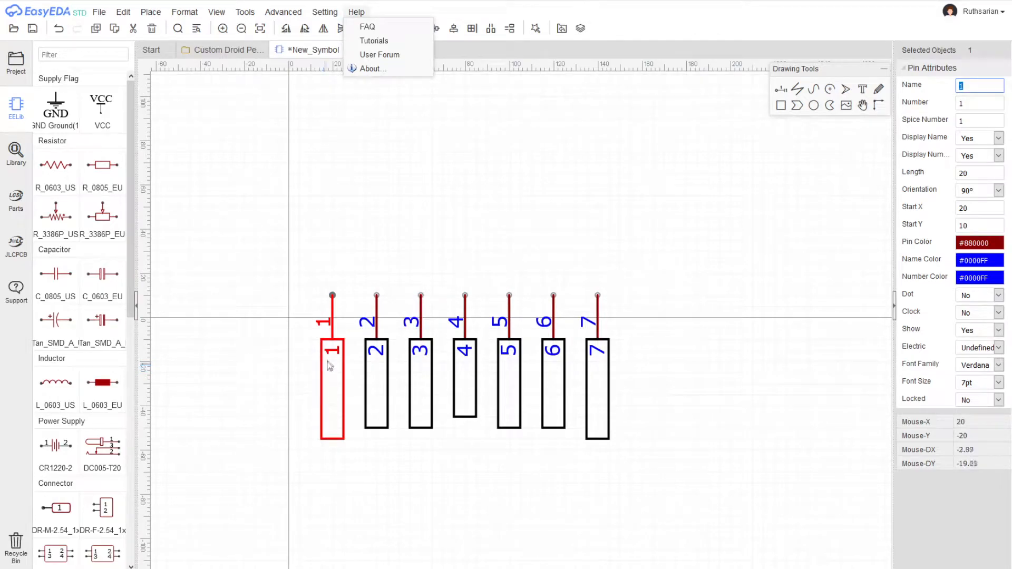
pyautogui.click(326, 353)
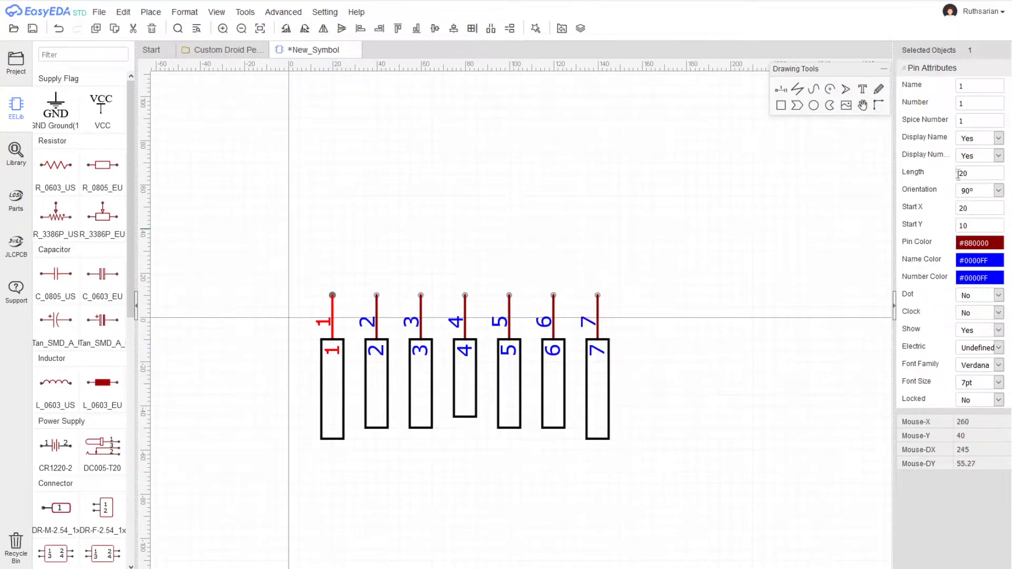
pyautogui.click(986, 87)
pyautogui.write('GND')
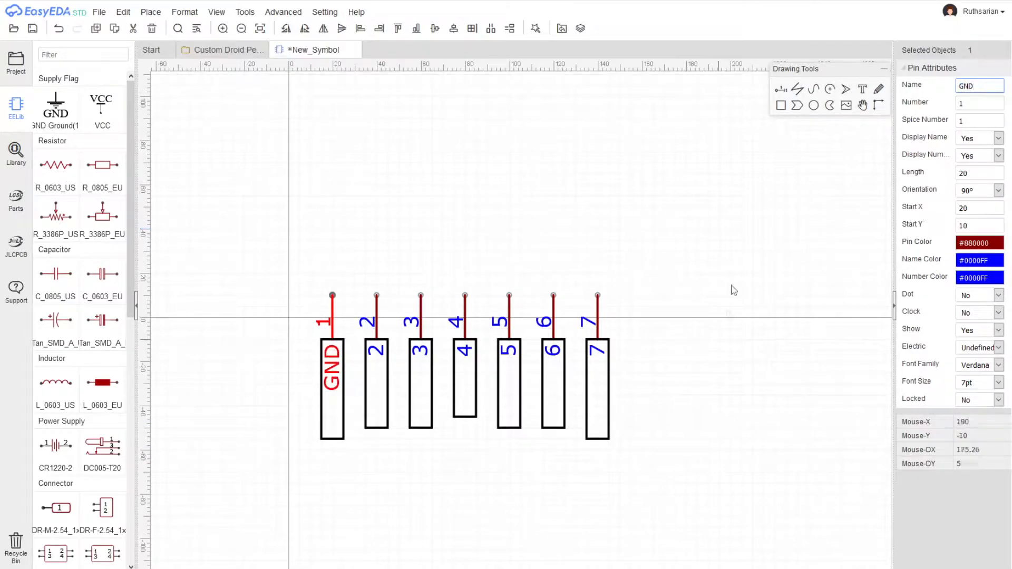
# - Set the name of pin 7 to VDD and the name of pin 2 to SI
pyautogui.click(596, 331)
pyautogui.click(987, 85)
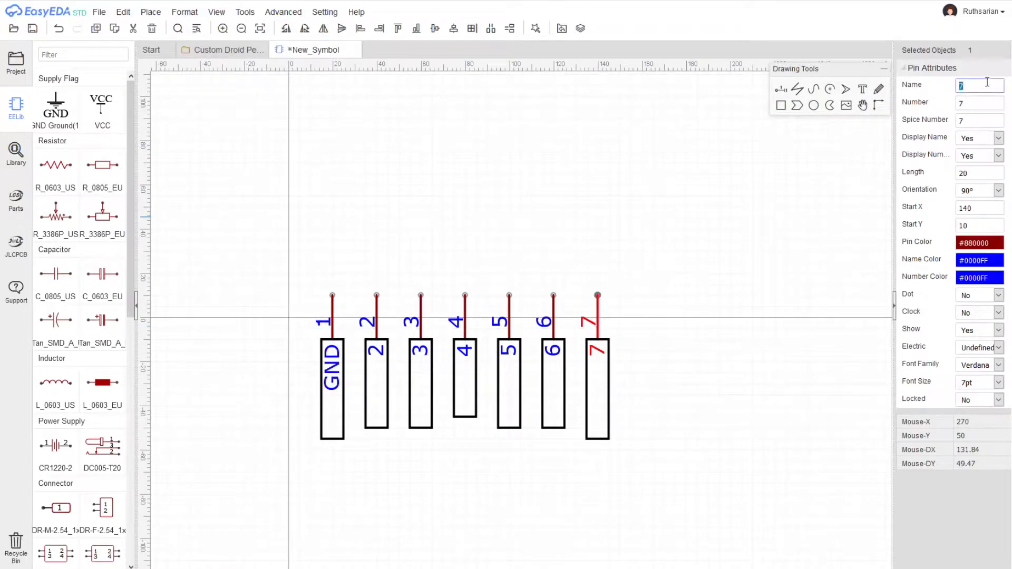
pyautogui.write('VDD')
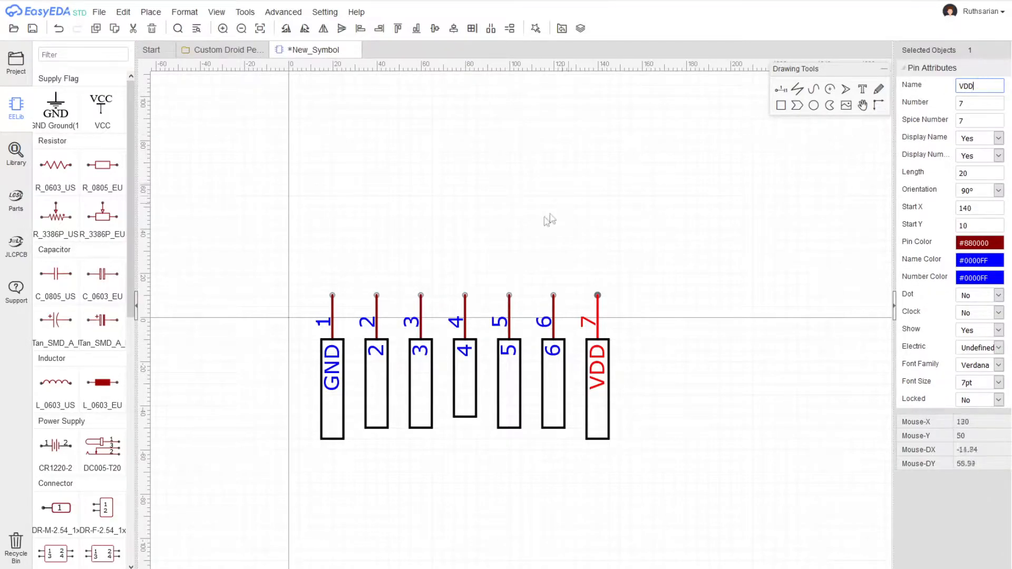
pyautogui.click(377, 331)
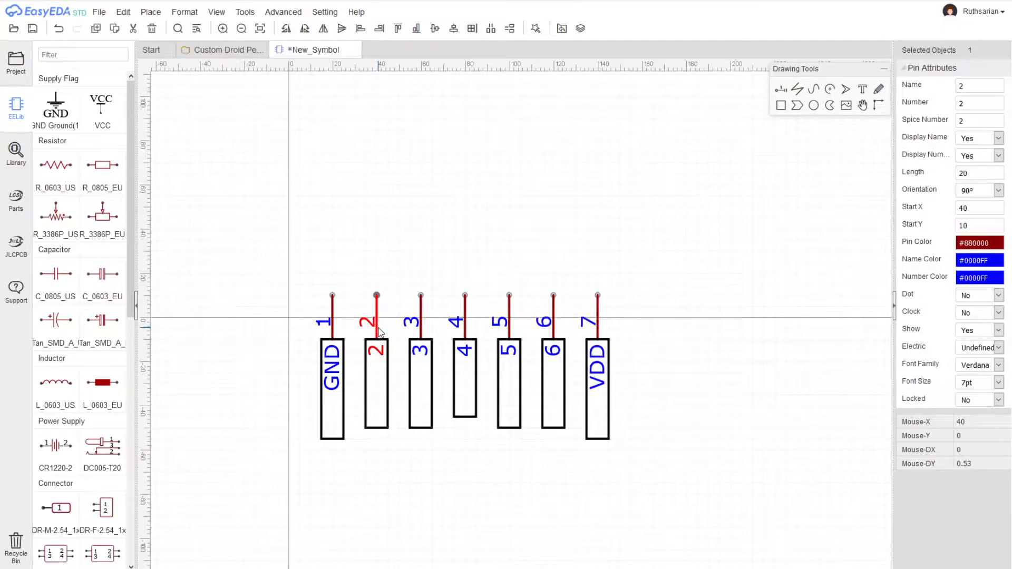
pyautogui.doubleClick(983, 86)
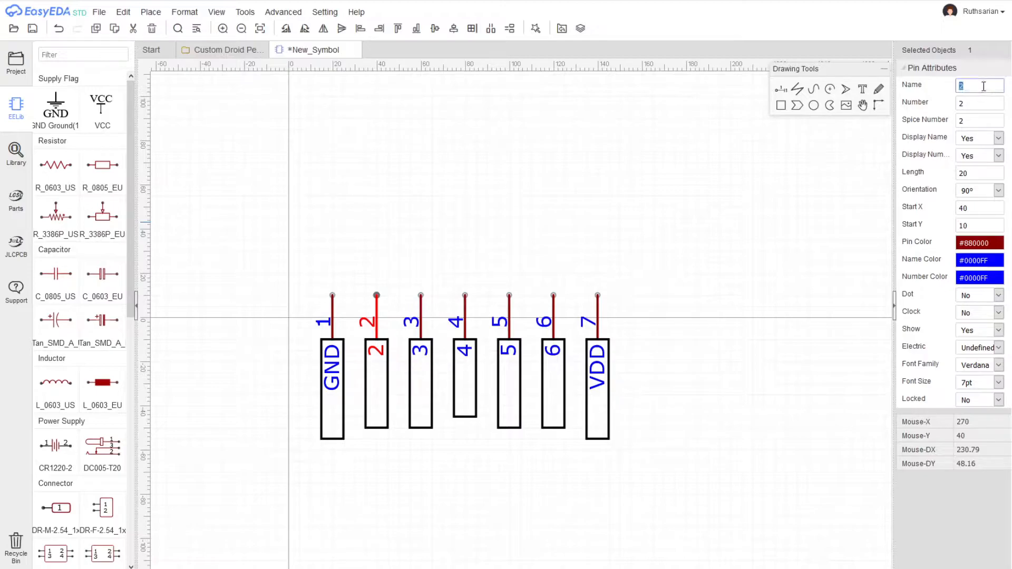
pyautogui.write('SI')
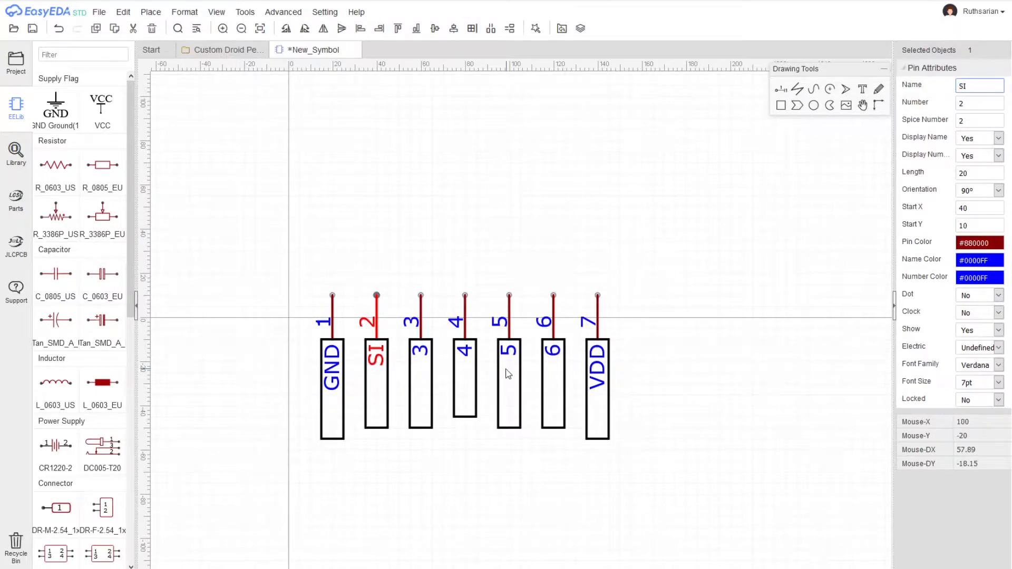
# - Set the name of pin 3 to SO and the name of pin 4 to VDD
pyautogui.click(424, 332)
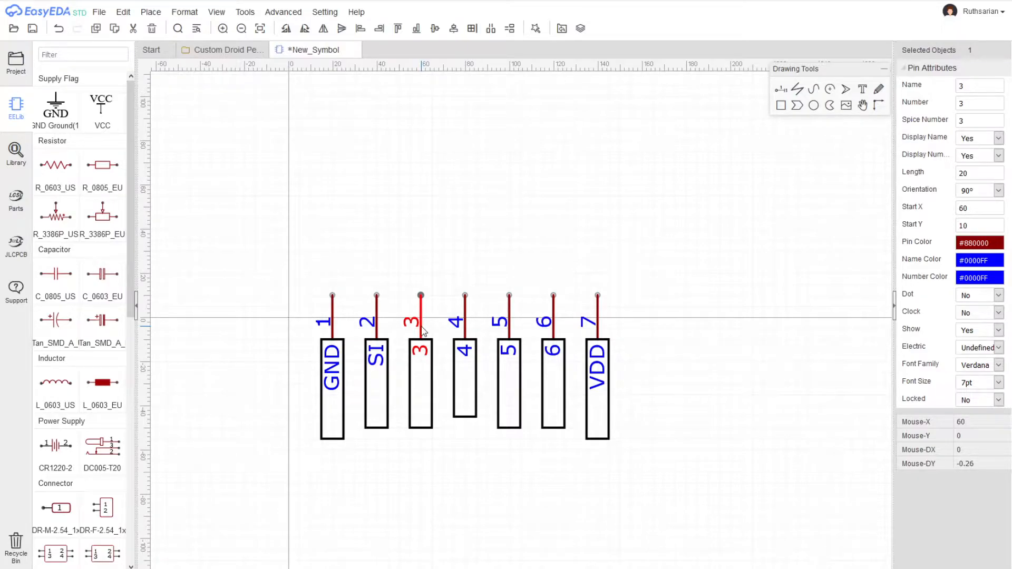
pyautogui.doubleClick(975, 86)
pyautogui.write('SO')
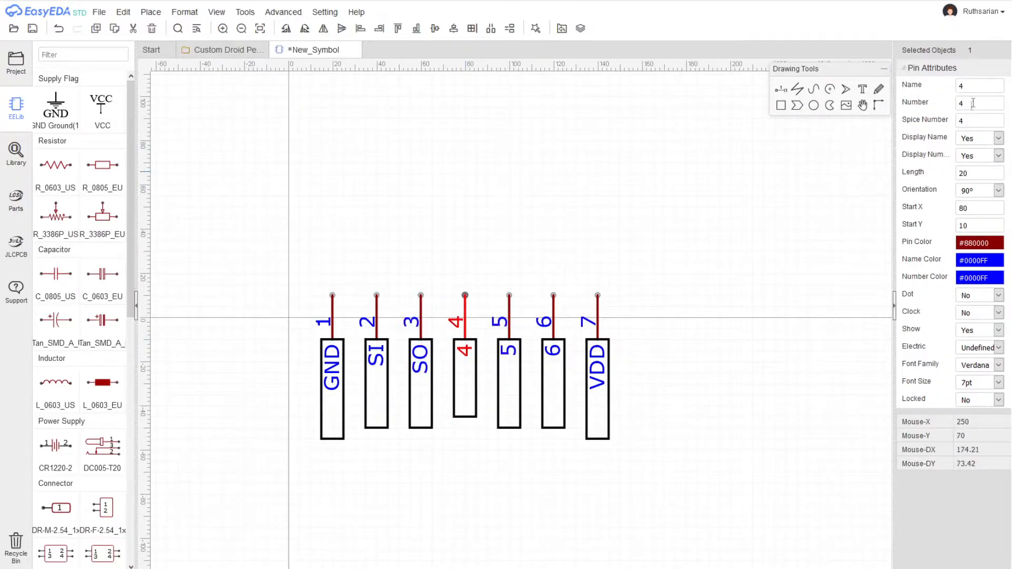
pyautogui.doubleClick(982, 85)
pyautogui.press('Return')
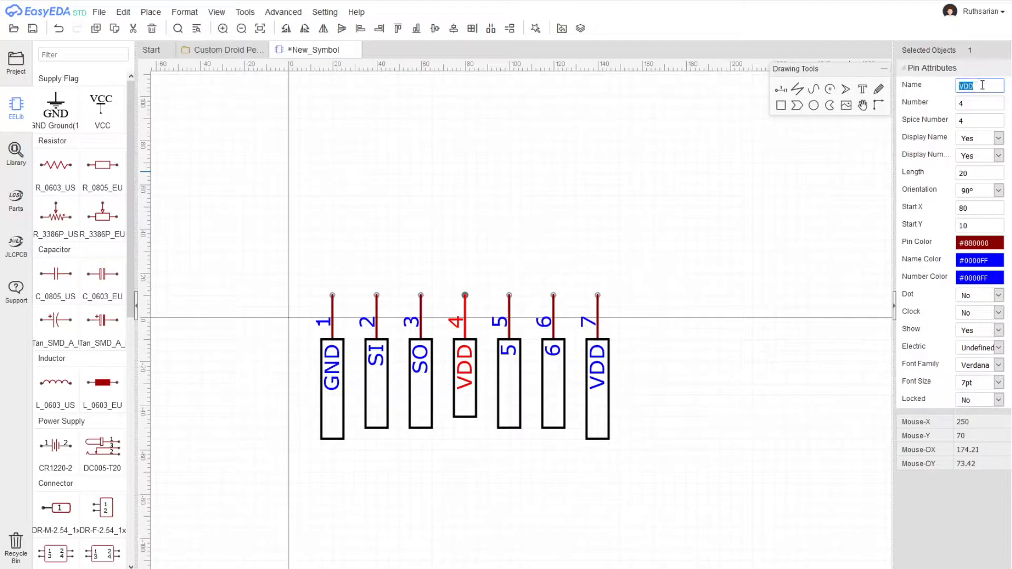
# - Set the name of pin 4 to DET and the name of pin 5 to SCK
pyautogui.press('Return')
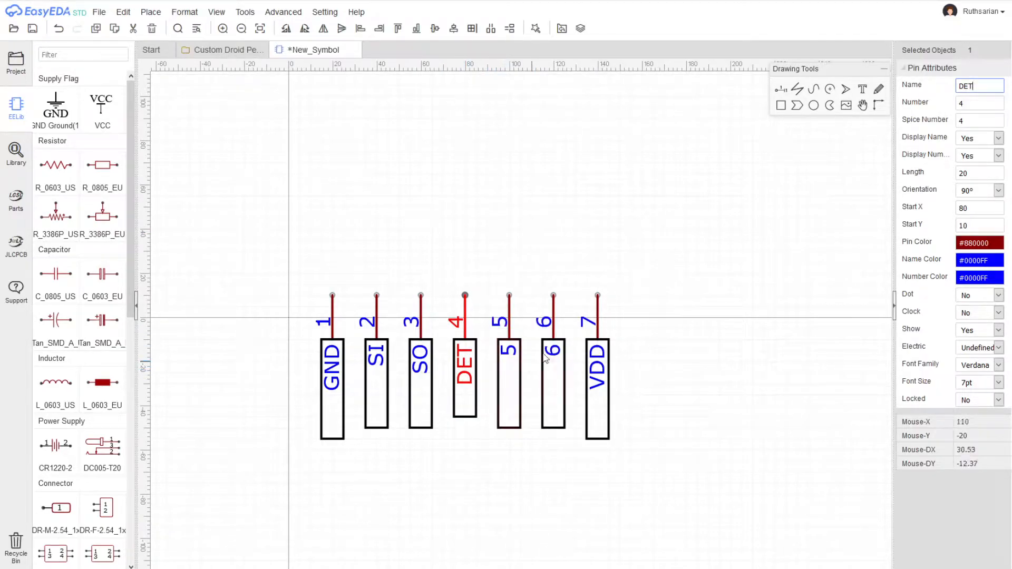
pyautogui.click(513, 327)
pyautogui.doubleClick(978, 90)
pyautogui.write('SCK')
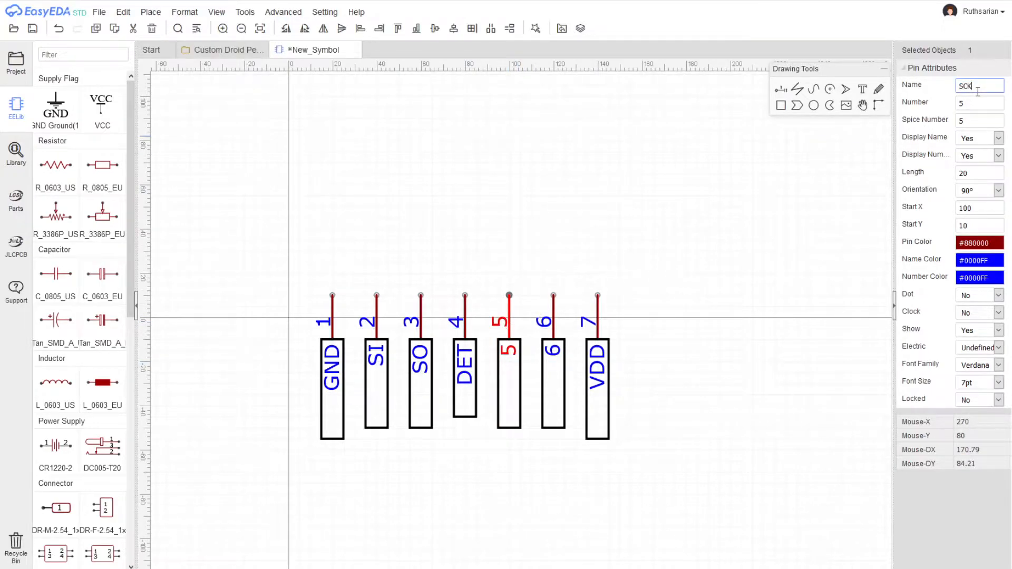
pyautogui.press('Return')
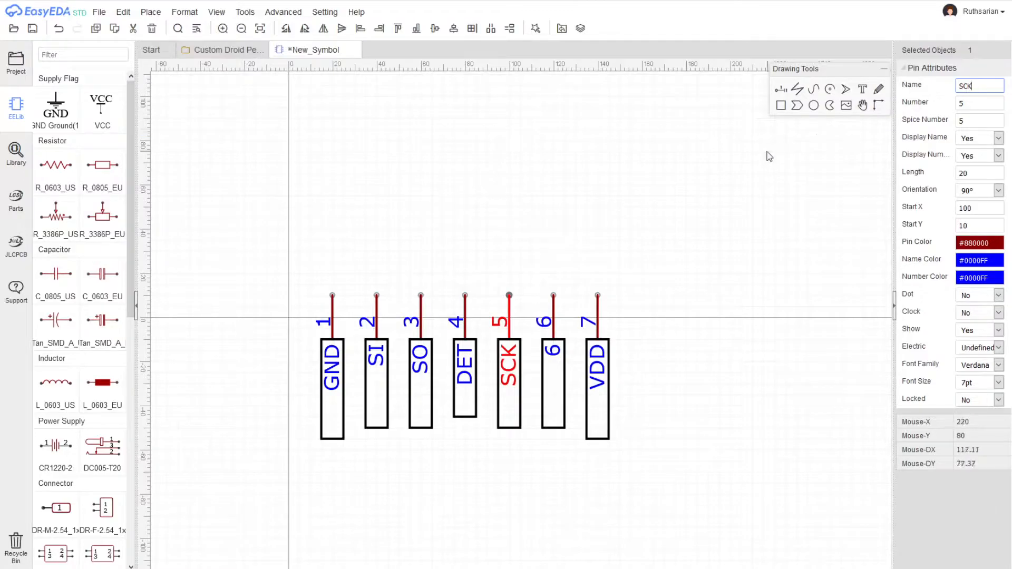
# - Set the name of pin 6 to CS# and deselect the pin
pyautogui.click(553, 312)
pyautogui.doubleClick(981, 85)
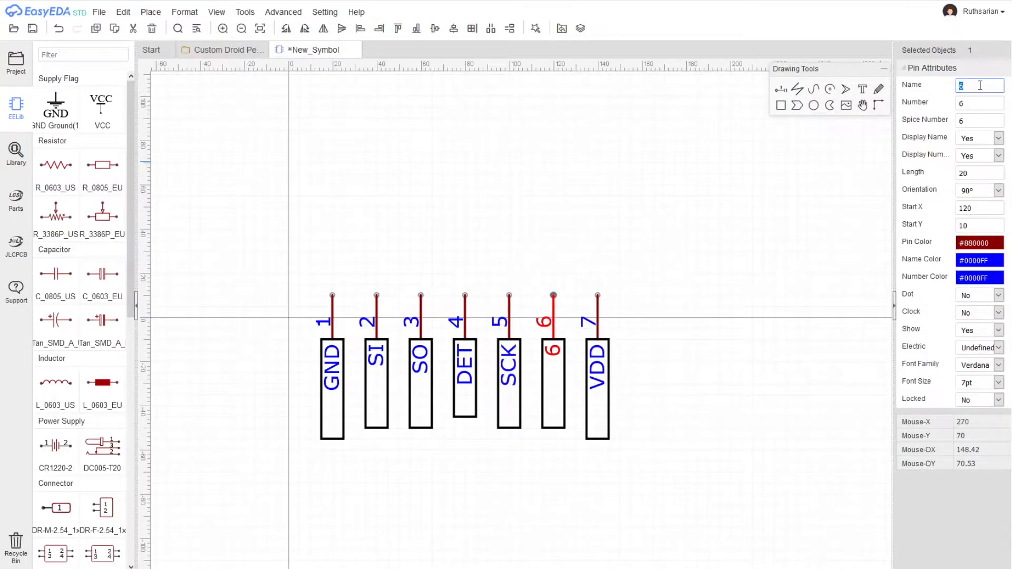
pyautogui.write('CS#')
pyautogui.press('Return')
pyautogui.click(755, 226)
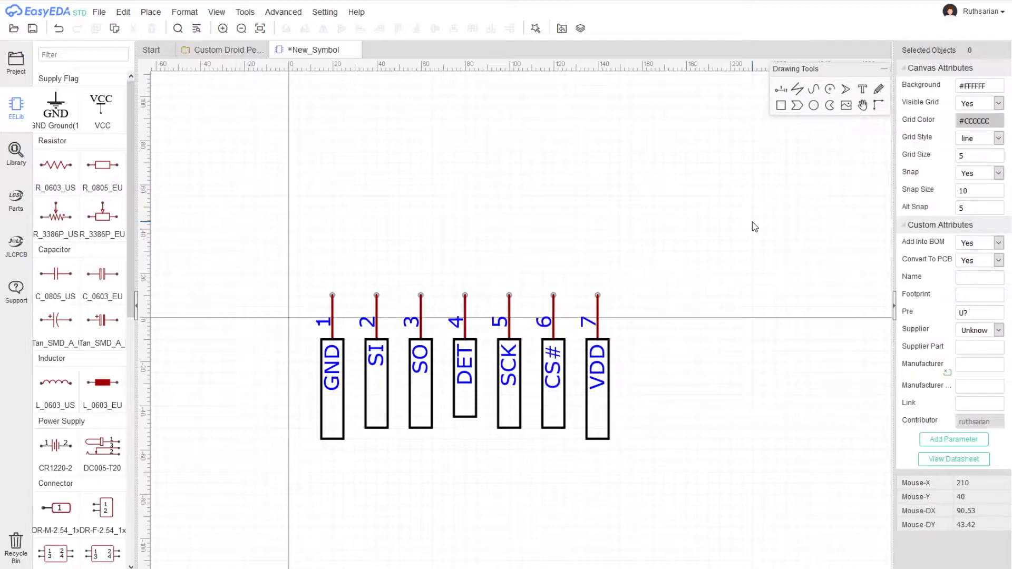
# - Draw a closed polyline outline around all seven contact rectangles, running through the pins above them and with both lower corners chamfered
pyautogui.click(803, 92)
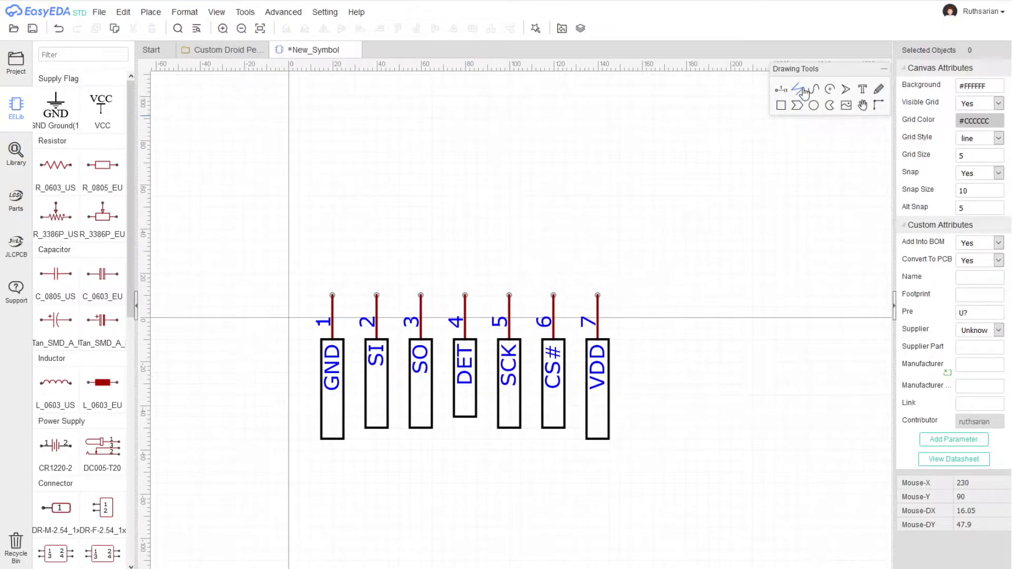
pyautogui.click(298, 329)
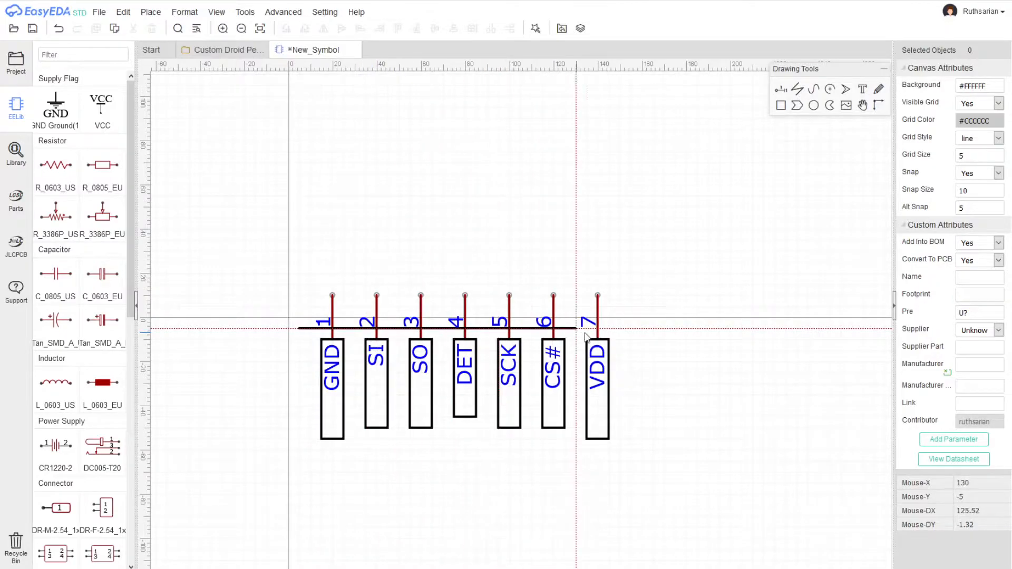
pyautogui.click(631, 330)
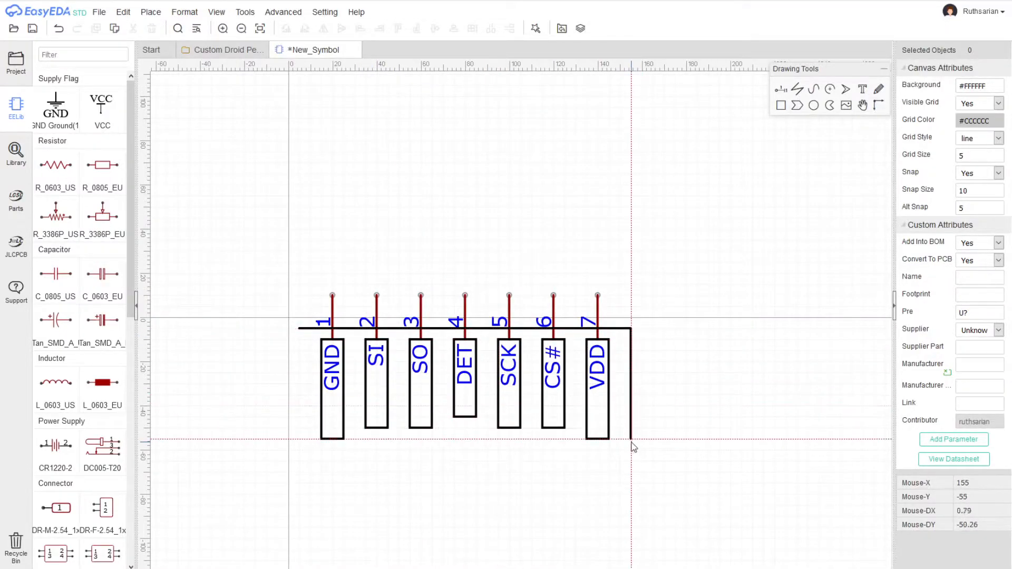
pyautogui.click(631, 441)
pyautogui.click(609, 461)
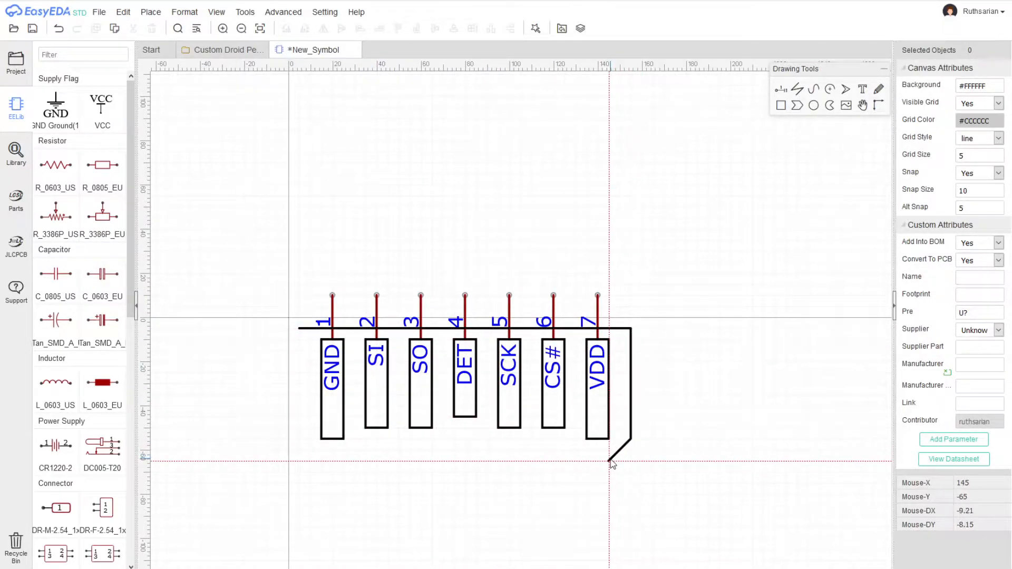
pyautogui.click(322, 461)
pyautogui.click(299, 439)
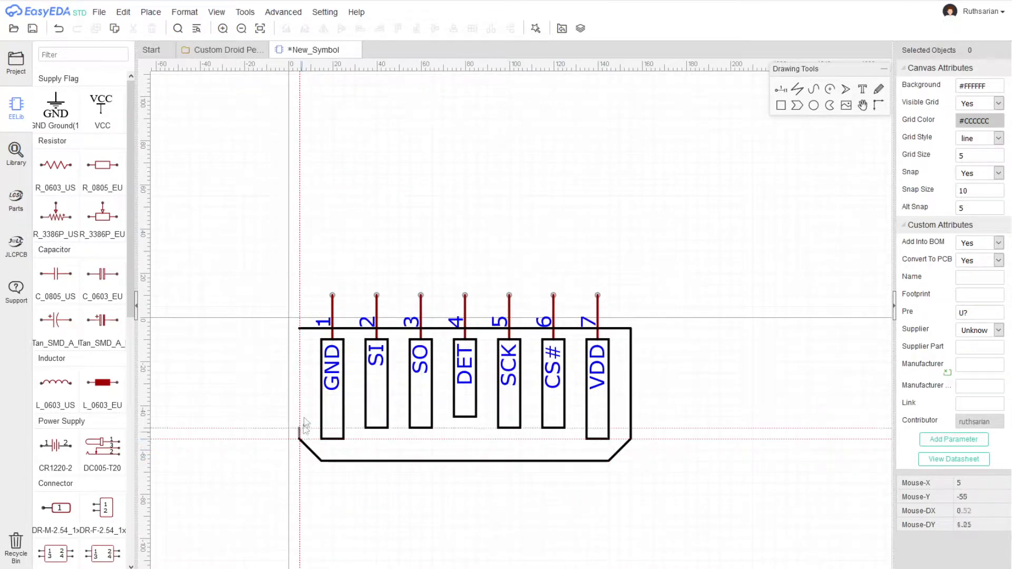
pyautogui.click(301, 330)
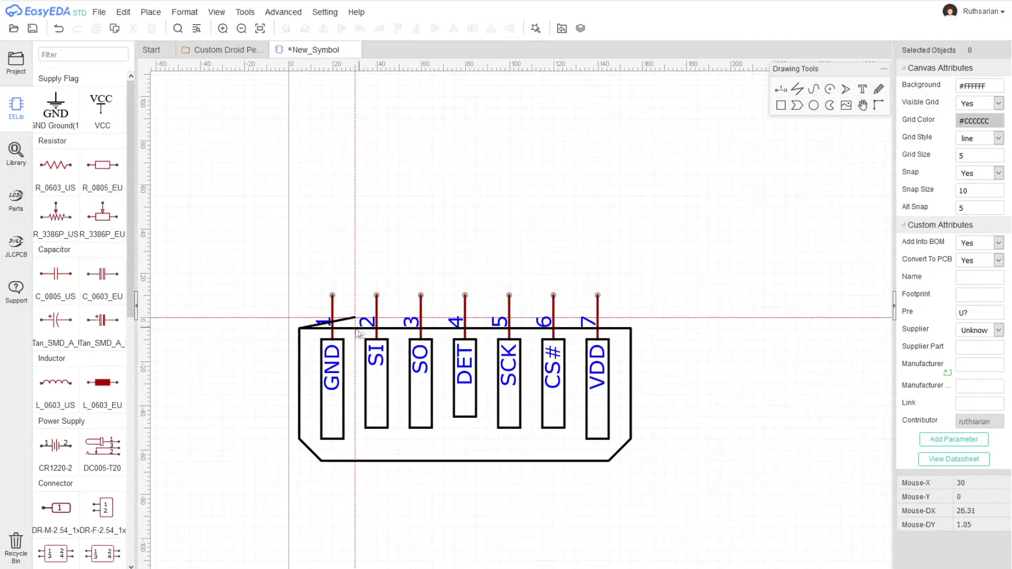
pyautogui.rightClick(297, 327)
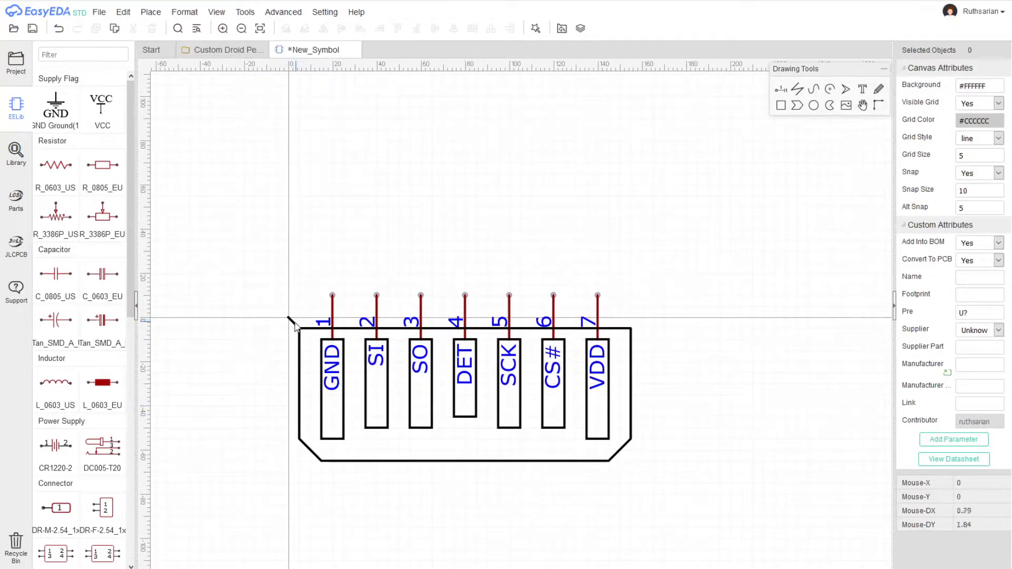
# - Delete the stray outline node at the canvas origin, beyond the upper-left corner of the connector outline
pyautogui.click(294, 325)
pyautogui.rightClick(287, 319)
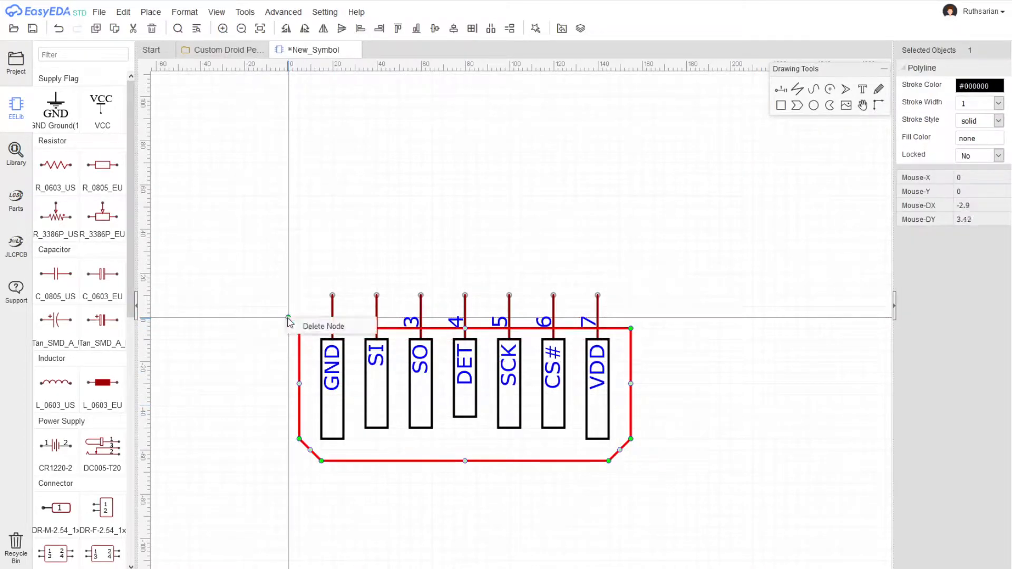
pyautogui.click(314, 325)
pyautogui.click(678, 353)
pyautogui.scroll(-3, 721, 392)
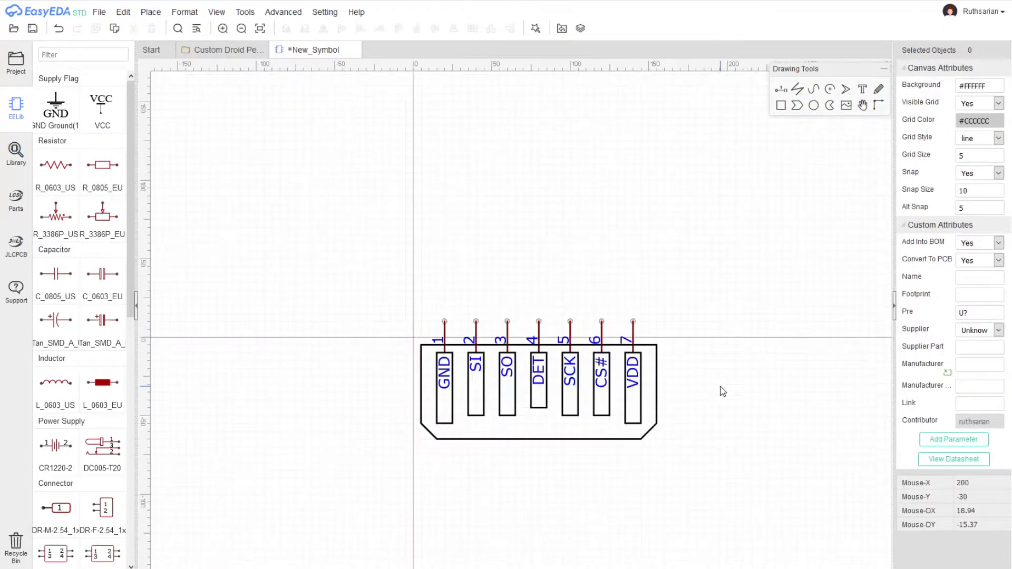
pyautogui.scroll(2, 699, 407)
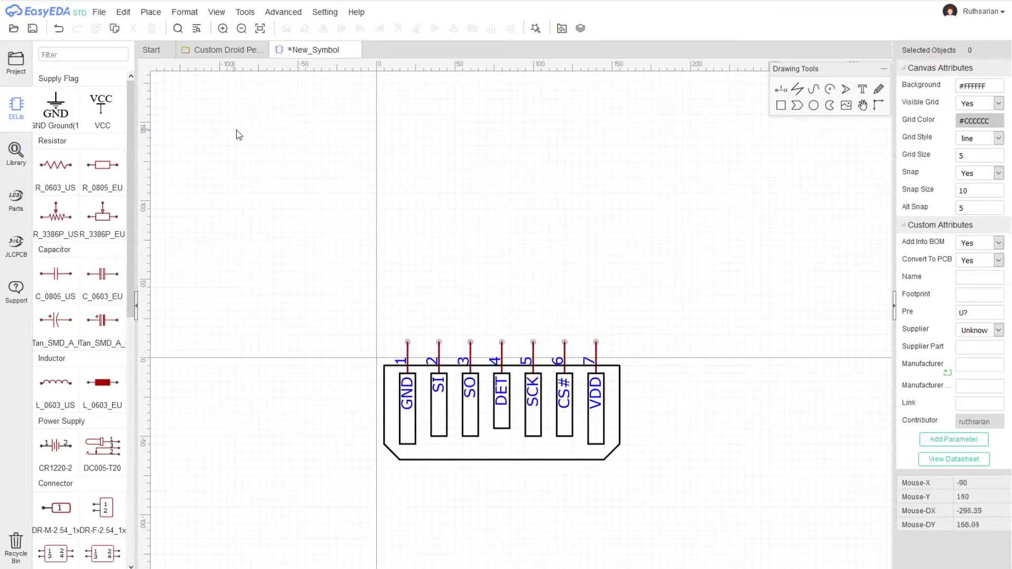
# - Try to save the symbol and accept setting the canvas origin automatically
pyautogui.click(98, 12)
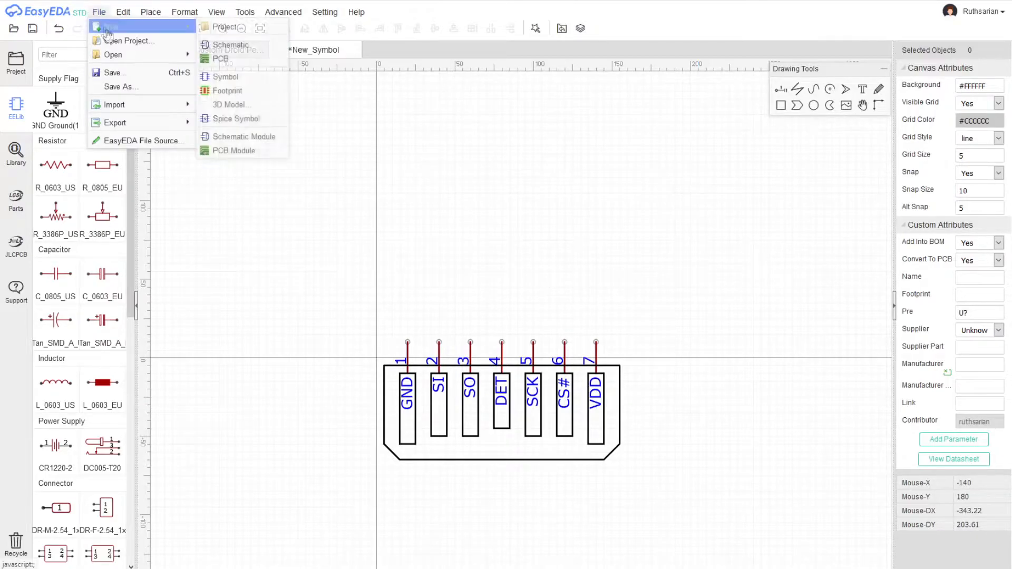
pyautogui.click(121, 74)
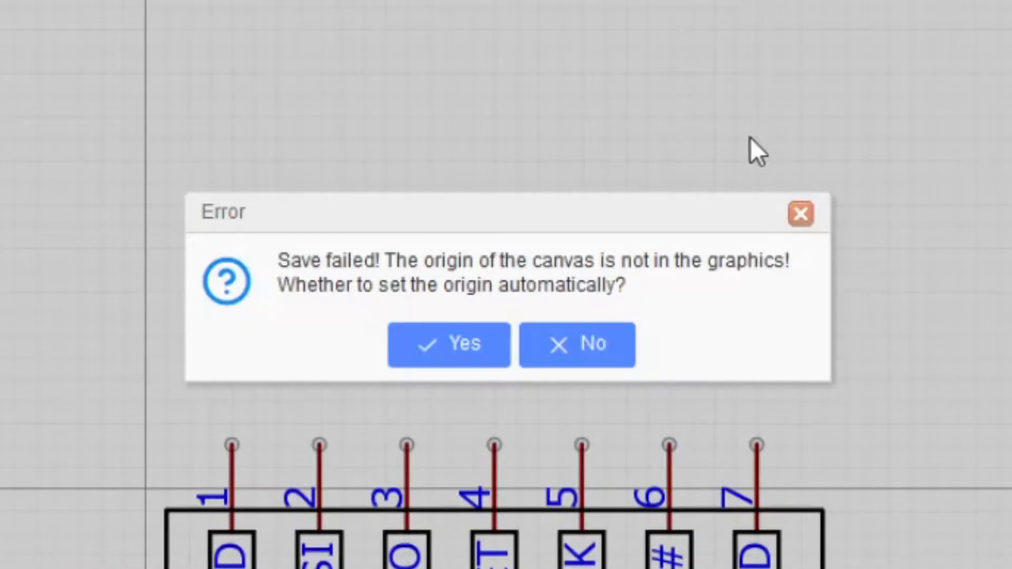
pyautogui.click(472, 347)
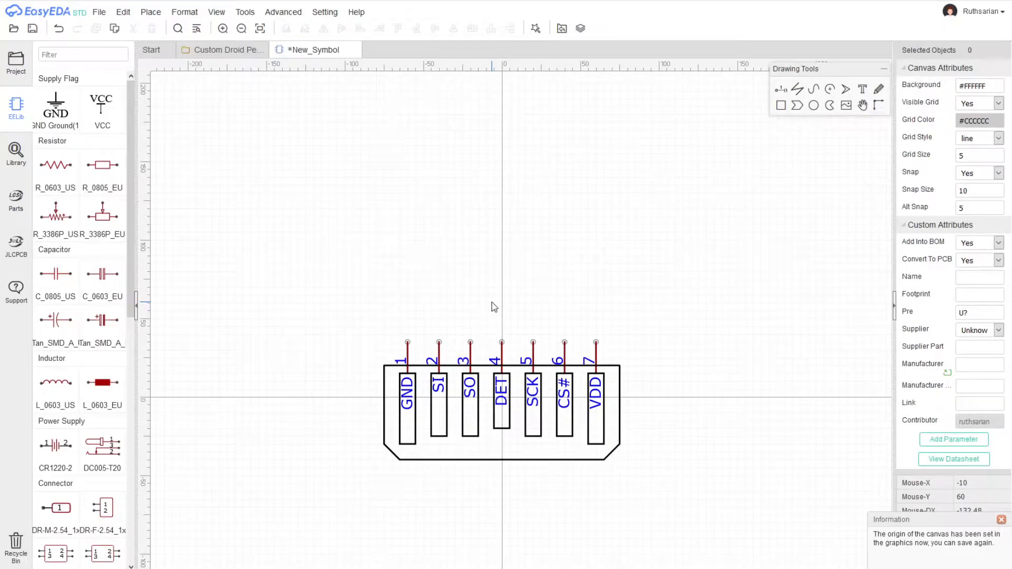
# - Start saving the symbol again and title it "Droid Personality Chip Card Edge"
pyautogui.click(99, 11)
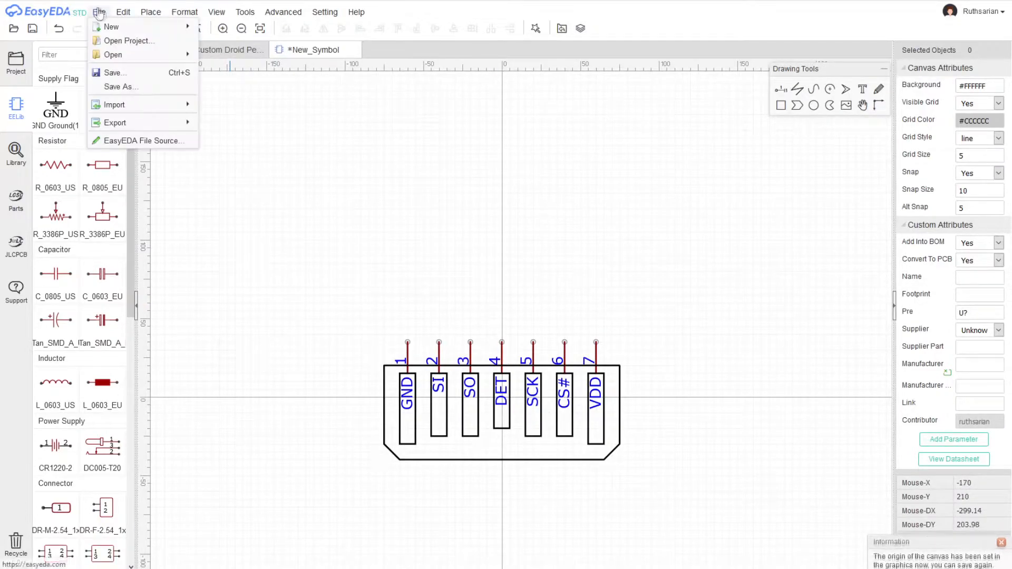
pyautogui.click(112, 72)
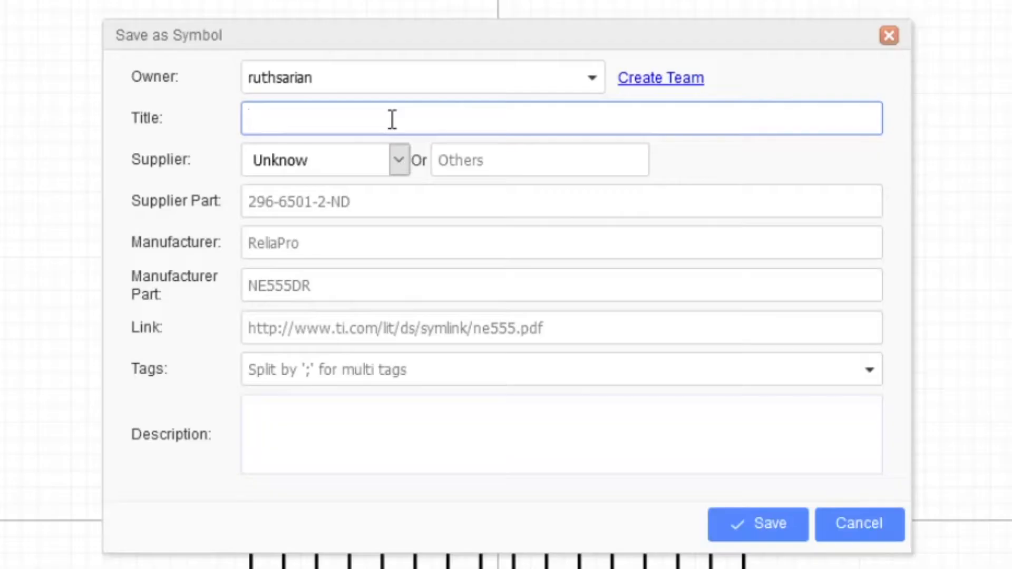
pyautogui.write('PErsonality')
pyautogui.press('Home')
pyautogui.press('Right')
pyautogui.press('Delete')
pyautogui.write('e')
pyautogui.press('End')
pyautogui.press('Home')
pyautogui.write('Droid')
pyautogui.press('End')
pyautogui.write('Chip Card Edge')
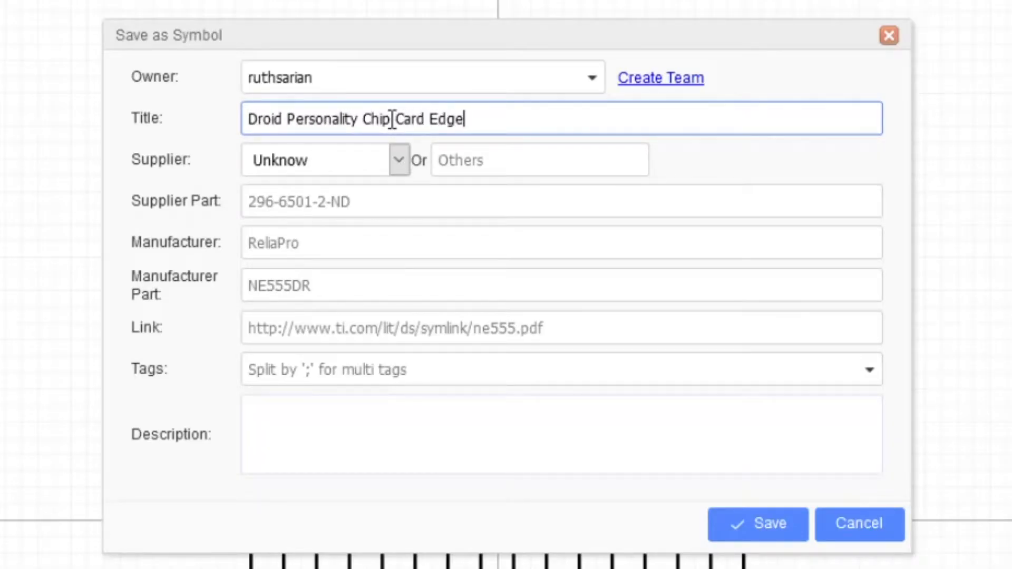
# - Describe the symbol as "The card edge connector droid personality chips used in droids from Droid Depot at Galaxy's Edge." and save it
pyautogui.click(357, 433)
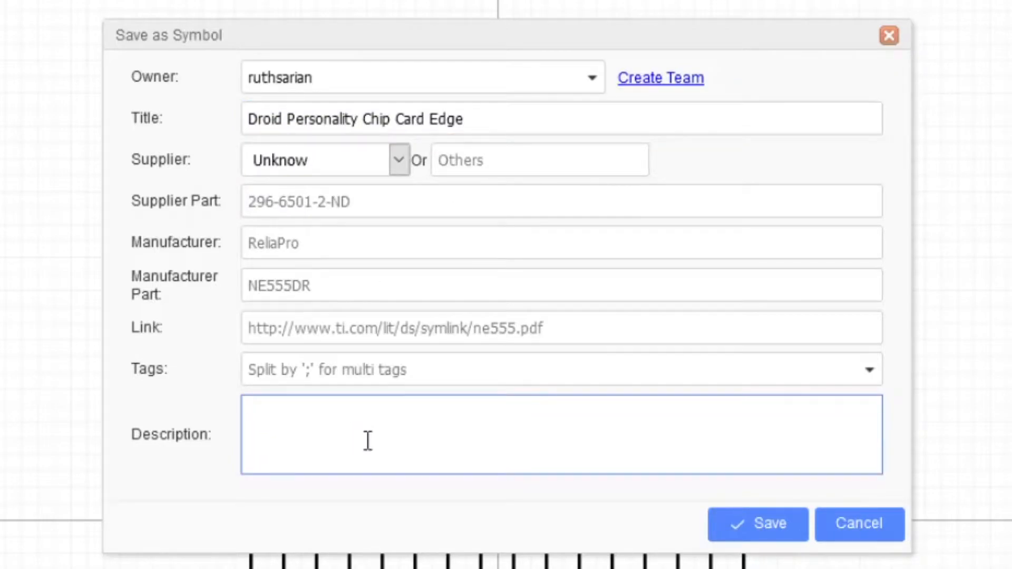
pyautogui.write('The card edge connectof f')
pyautogui.press('BackSpace')
pyautogui.press('BackSpace')
pyautogui.press('BackSpace')
pyautogui.press('BackSpace')
pyautogui.write('r droid personality chips used in drois')
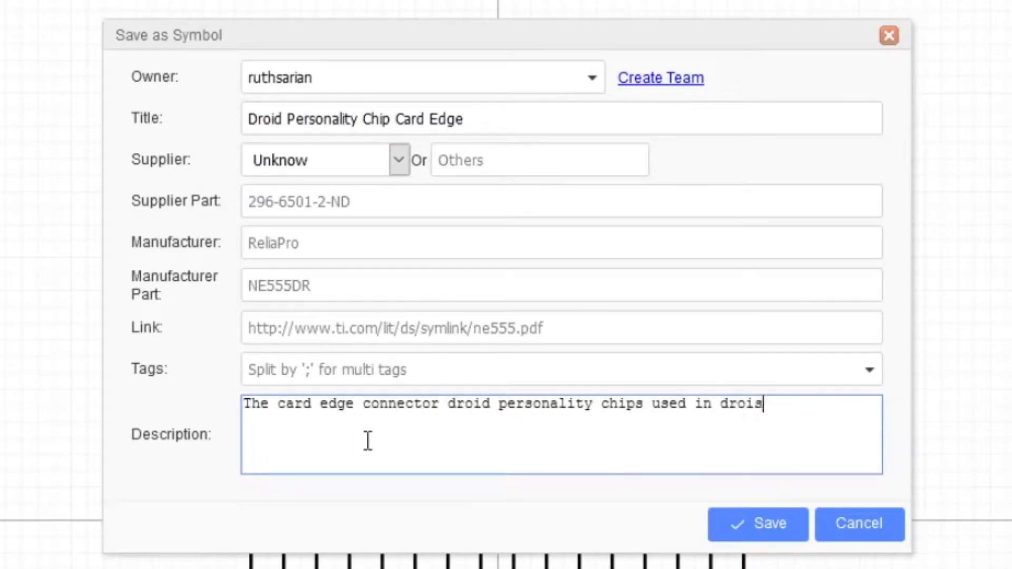
pyautogui.press('BackSpace')
pyautogui.write("ds from Galaxy's Edge.")
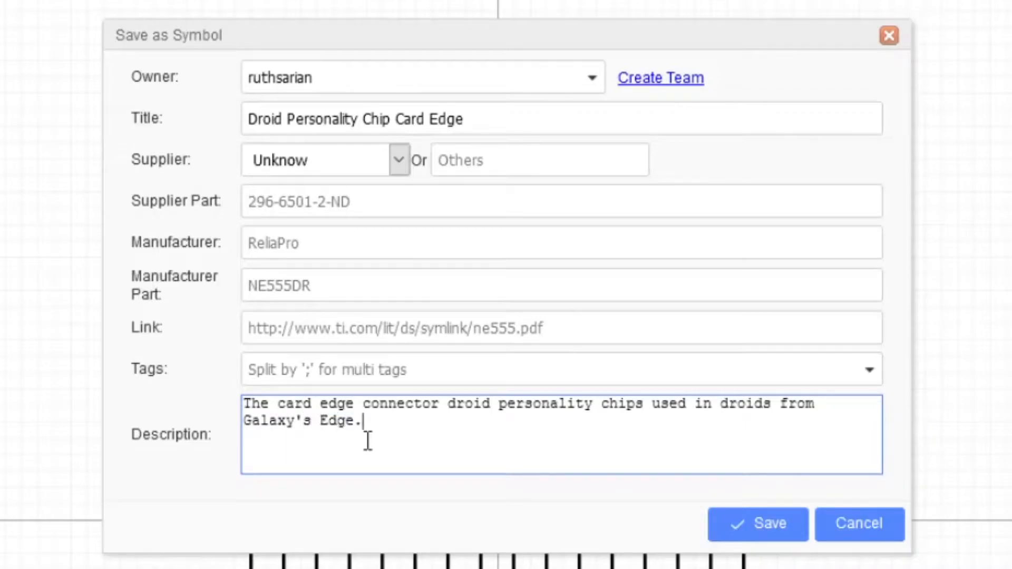
pyautogui.press('Home')
pyautogui.write('Droid Depot at')
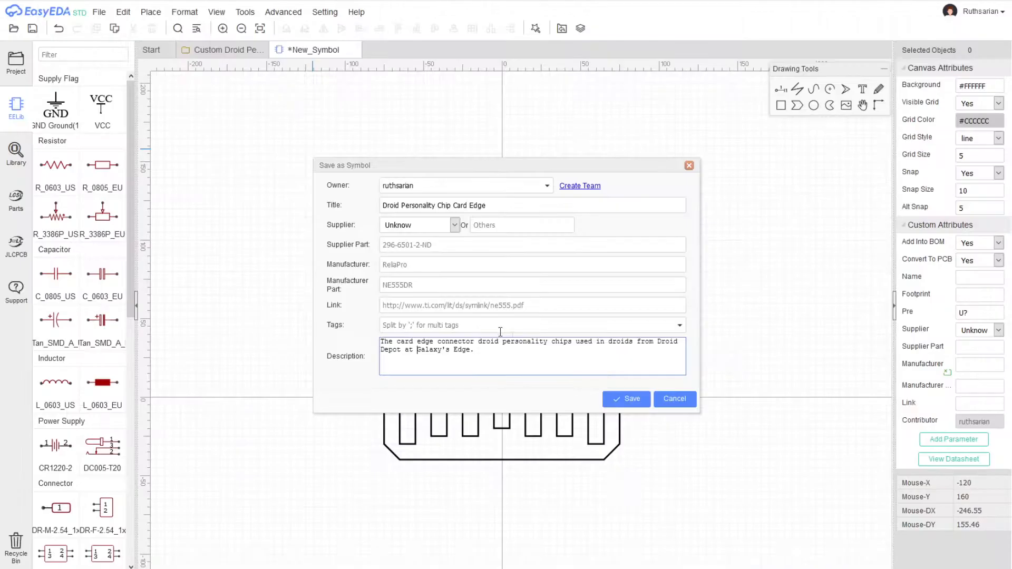
pyautogui.click(627, 399)
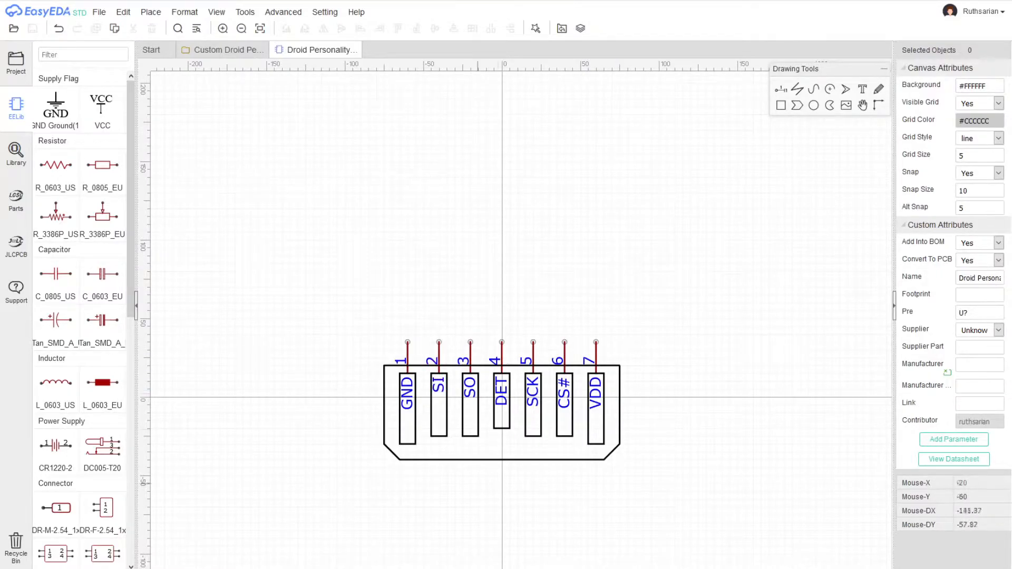
# - Create a new footprint with units in mil and a 10 mil grid, and move the Footprint Tools palette clear of the layers palette
pyautogui.moveTo(124, 12)
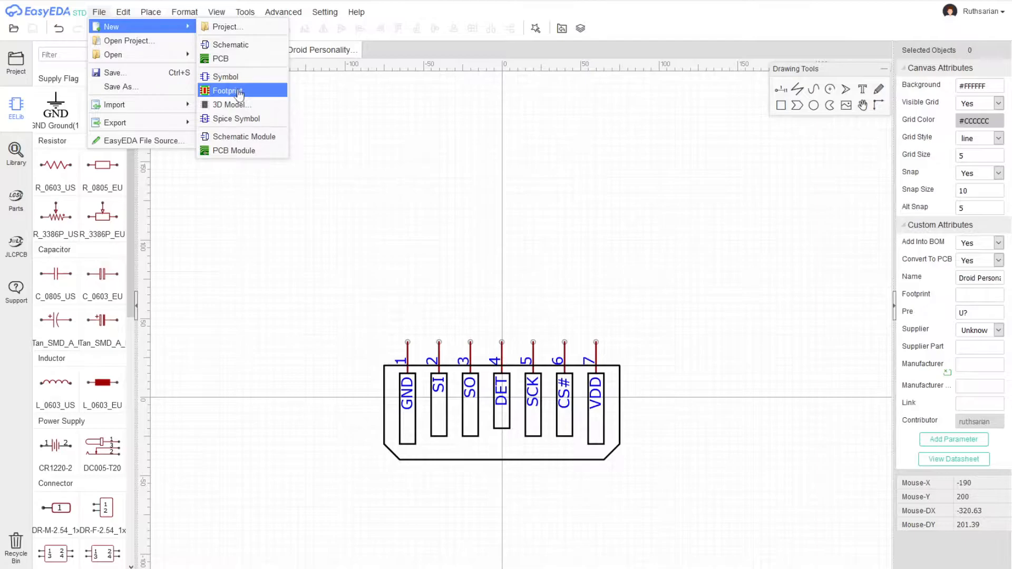
pyautogui.click(649, 257)
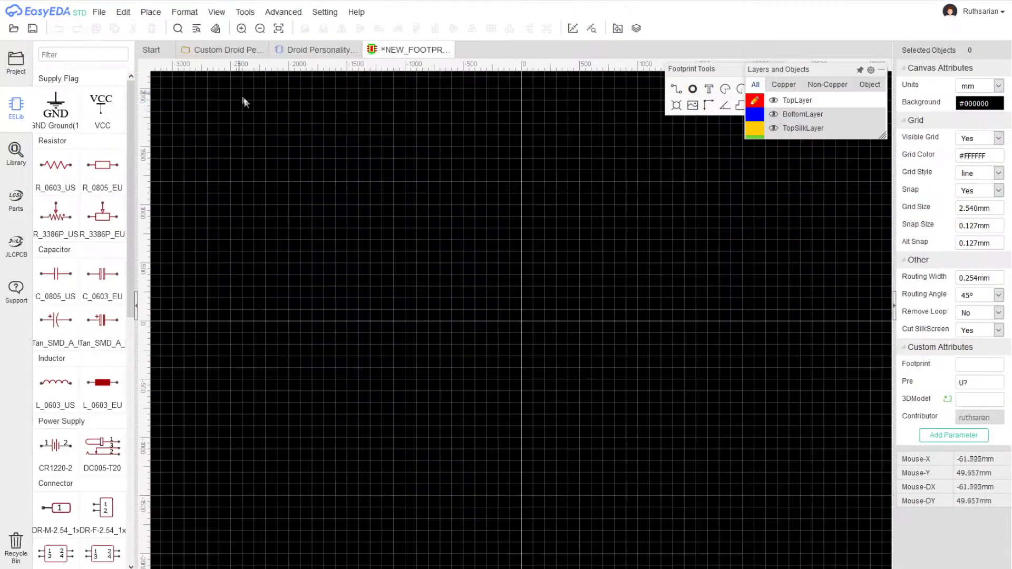
pyautogui.scroll(3, 485, 324)
pyautogui.moveTo(658, 307); pyautogui.dragTo(546, 343, button='right')
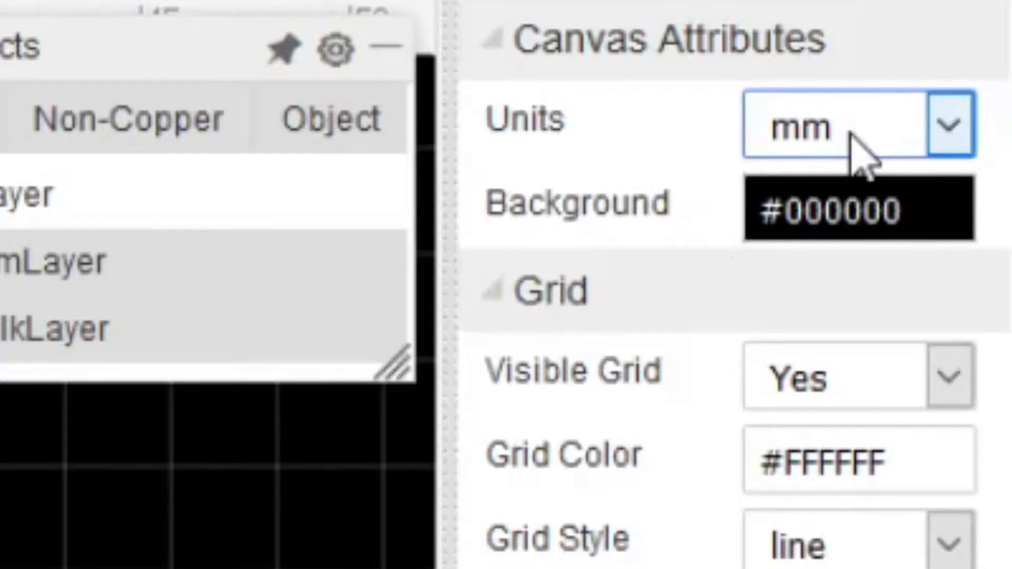
pyautogui.press('Down')
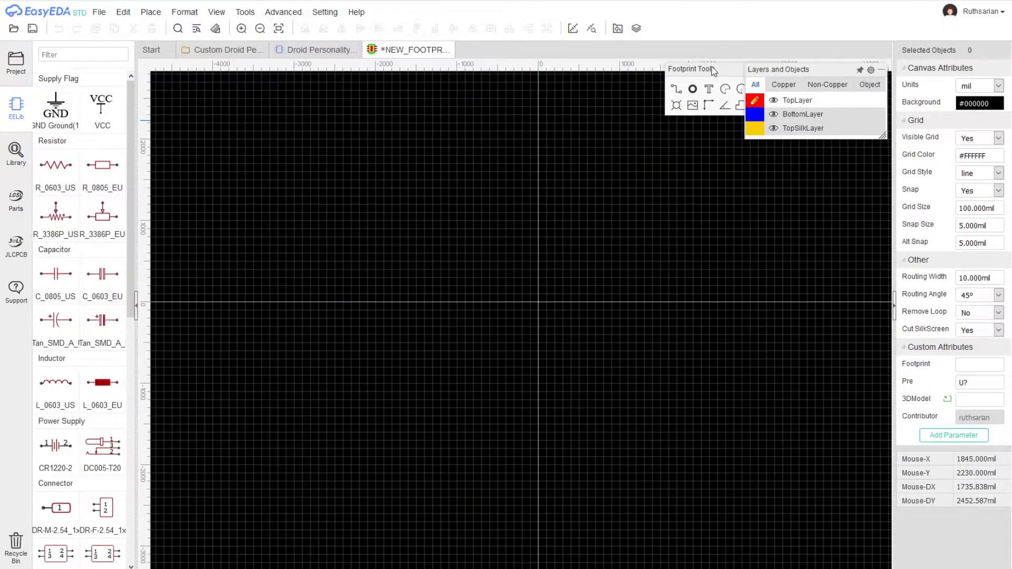
pyautogui.moveTo(712, 66); pyautogui.dragTo(664, 70)
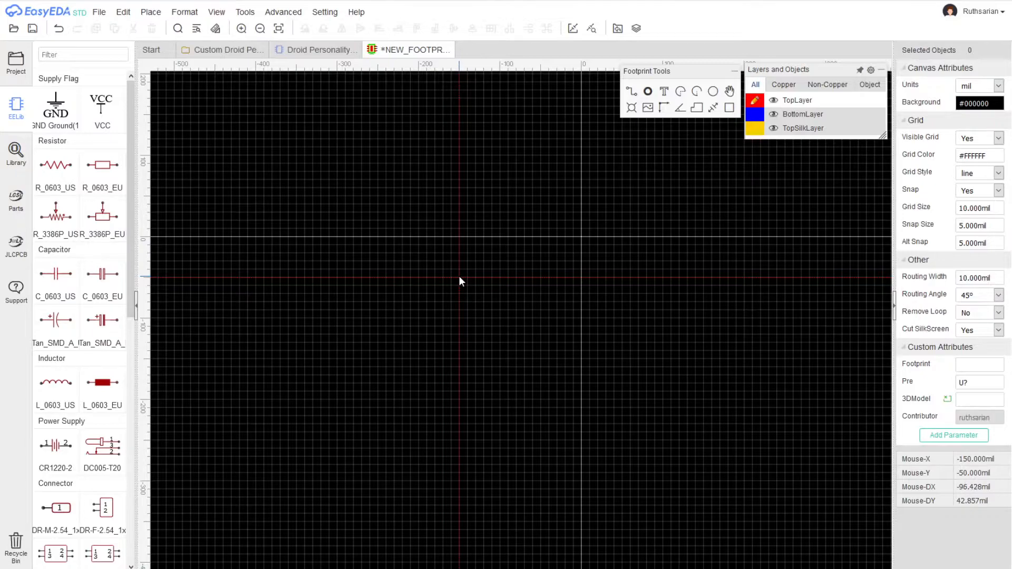
# - Draw a rectangular solid region on TopLayer about 30 mil wide and 120 mil tall, with its upper-left corner at X -150, Y -50 mil
pyautogui.click(458, 276)
pyautogui.click(459, 375)
pyautogui.click(484, 374)
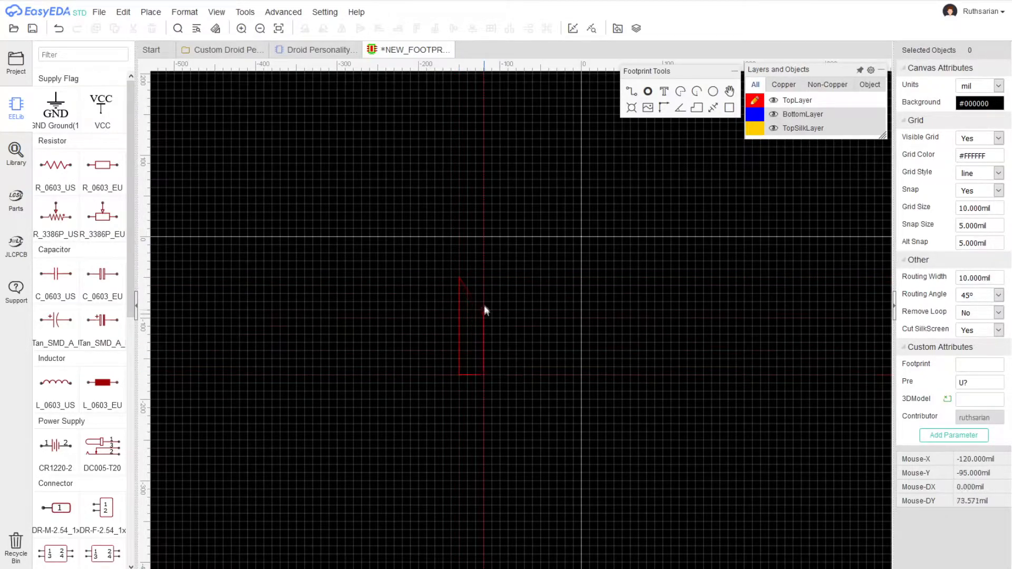
pyautogui.click(483, 276)
pyautogui.rightClick(482, 275)
# - Delete the stray node just above the solid region's upper-right corner
pyautogui.scroll(5, 482, 278)
pyautogui.scroll(3, 483, 277)
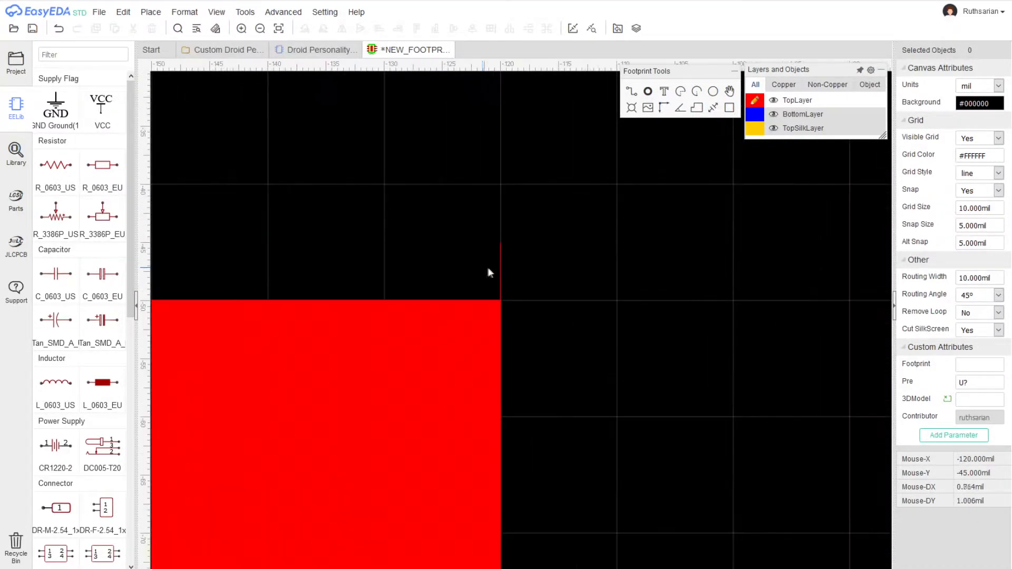
pyautogui.click(500, 279)
pyautogui.rightClick(500, 245)
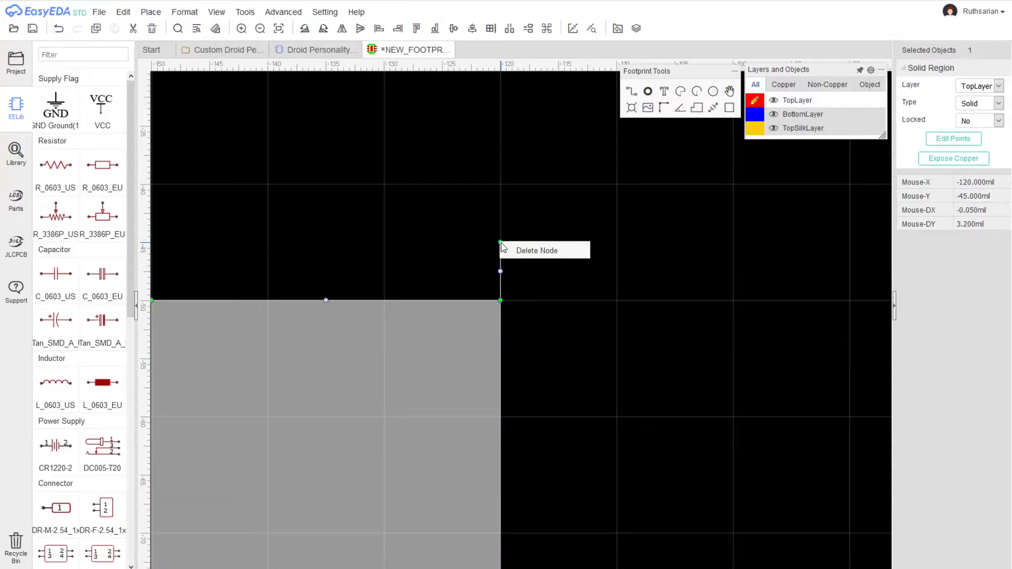
pyautogui.click(513, 258)
pyautogui.scroll(-2, 510, 316)
pyautogui.scroll(-3, 512, 328)
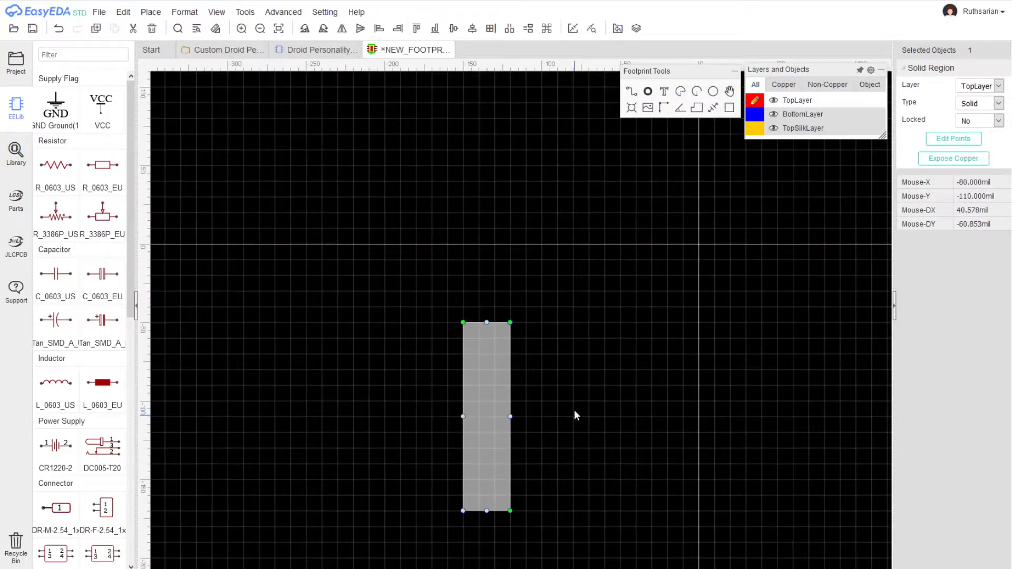
# - Convert the rectangular solid region on TopLayer to a pad
pyautogui.moveTo(570, 427); pyautogui.dragTo(549, 351, button='right')
pyautogui.scroll(1, 509, 341)
pyautogui.click(690, 350)
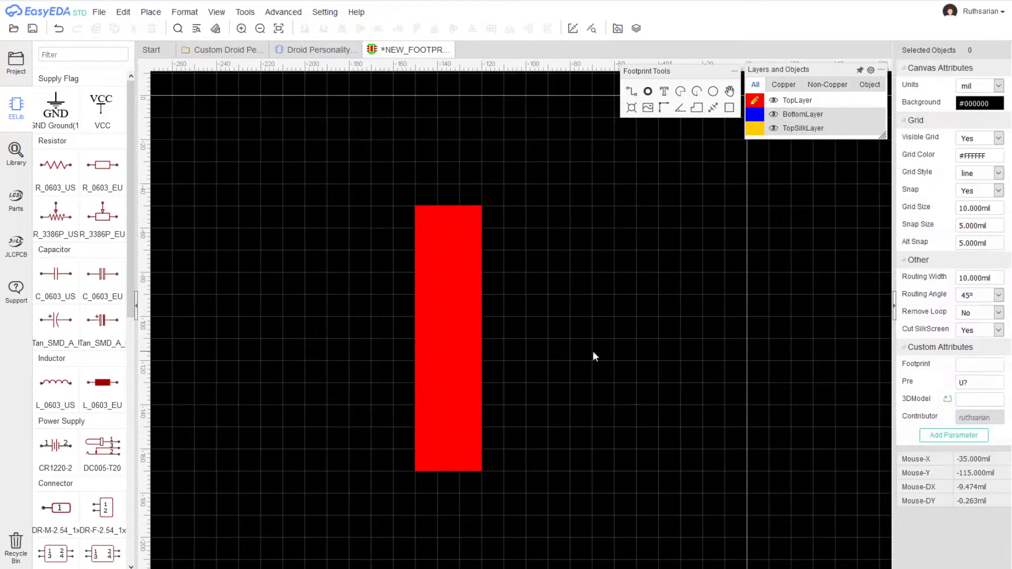
pyautogui.click(469, 340)
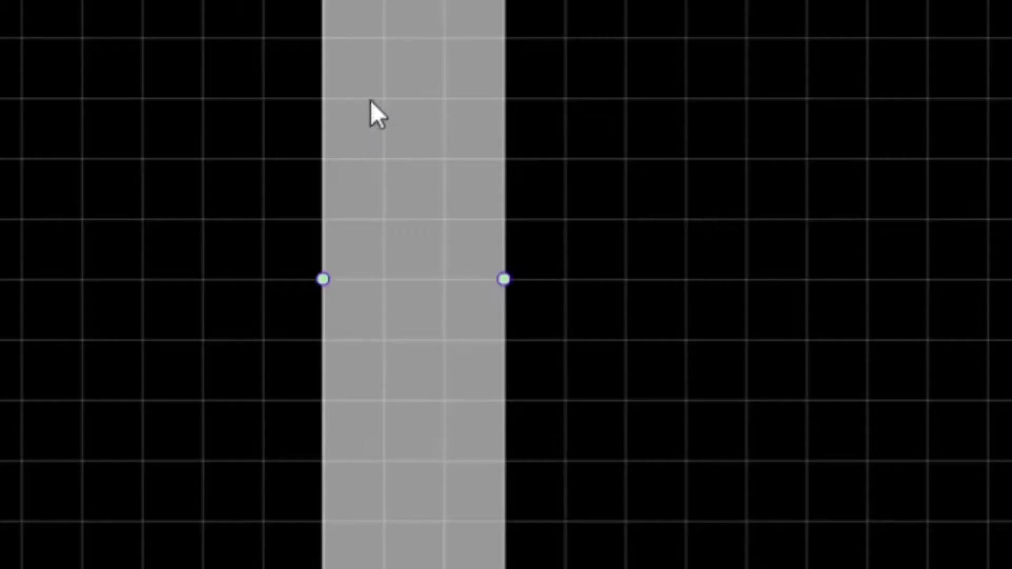
pyautogui.rightClick(391, 74)
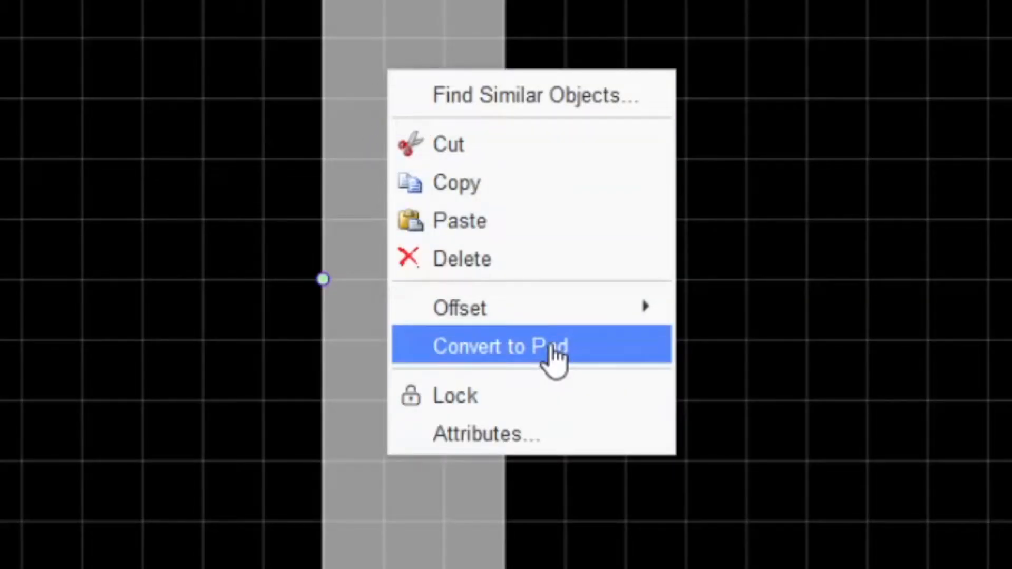
pyautogui.click(581, 347)
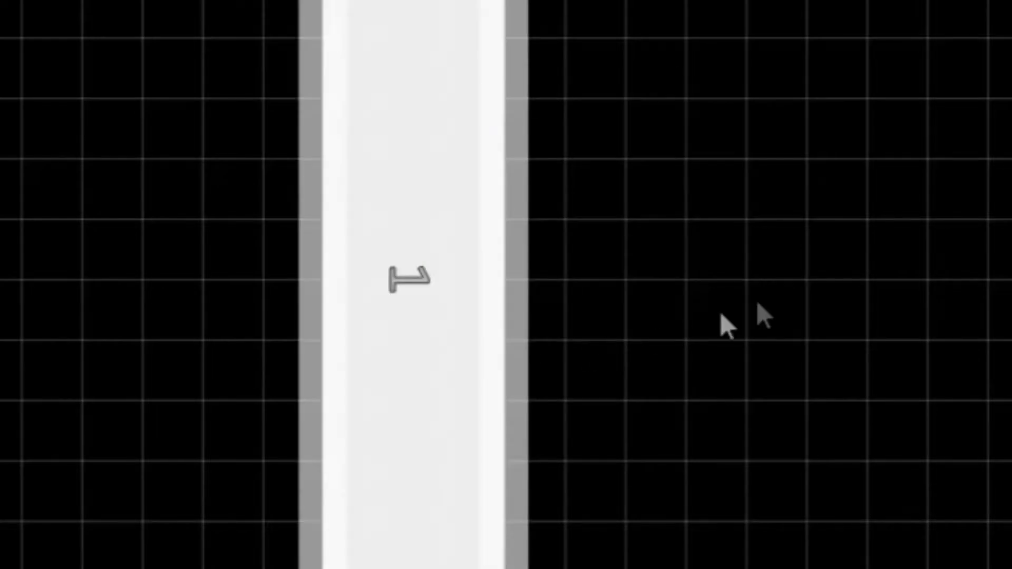
pyautogui.click(436, 210)
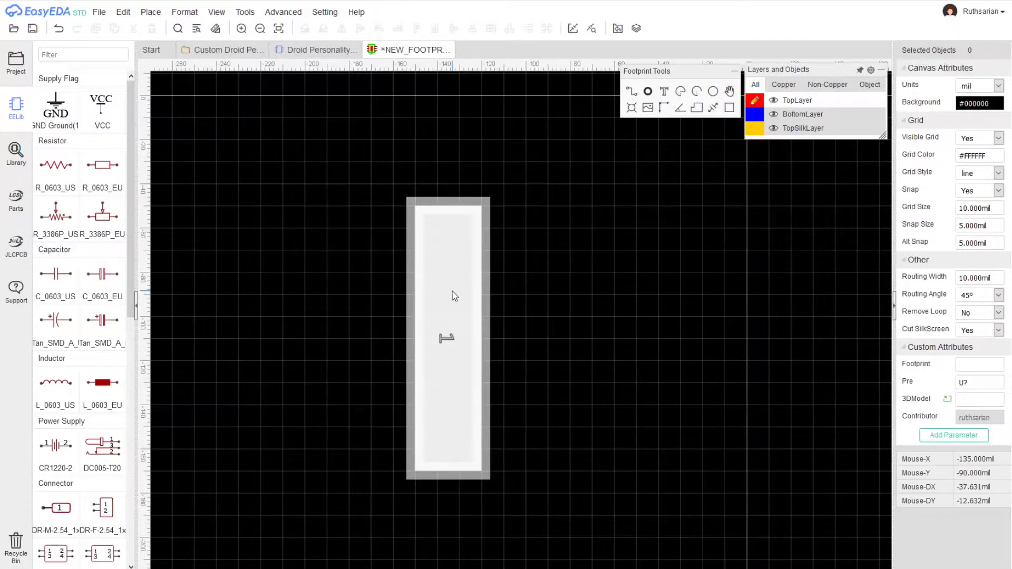
# - Change the pad's shape to Rectangle and set its width to 60 mil and its height to 300 mil
pyautogui.click(449, 292)
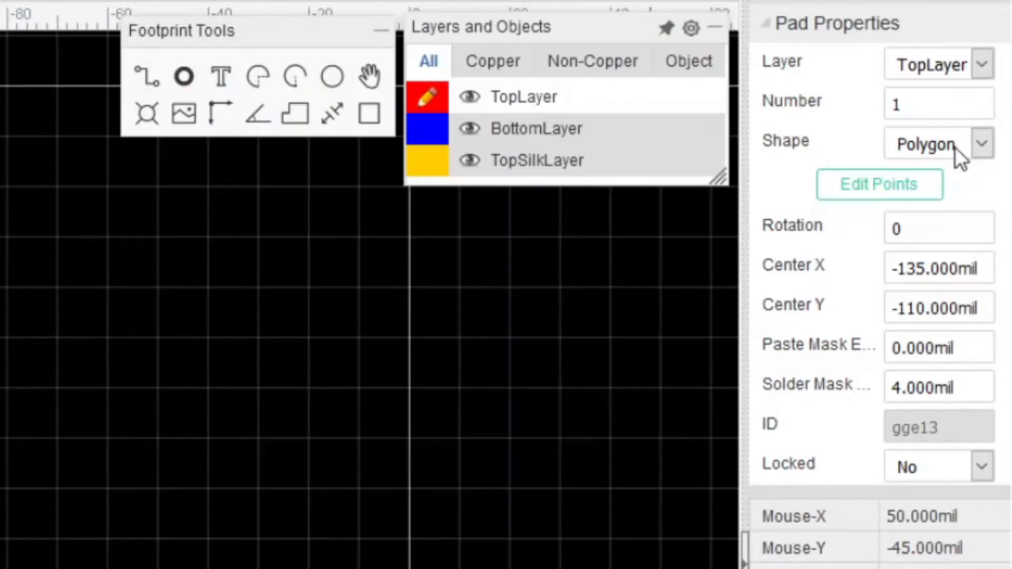
pyautogui.click(957, 154)
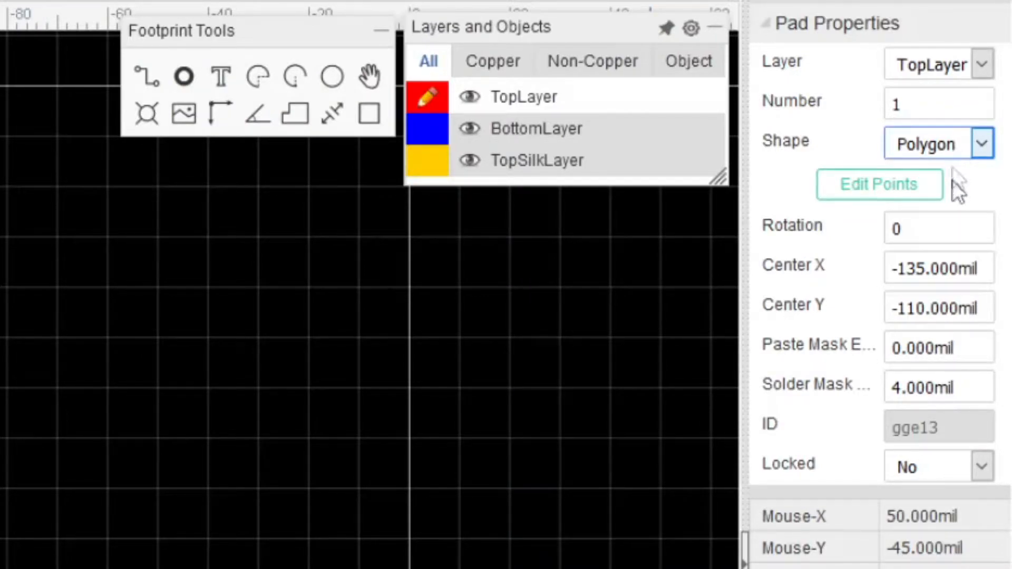
pyautogui.click(955, 214)
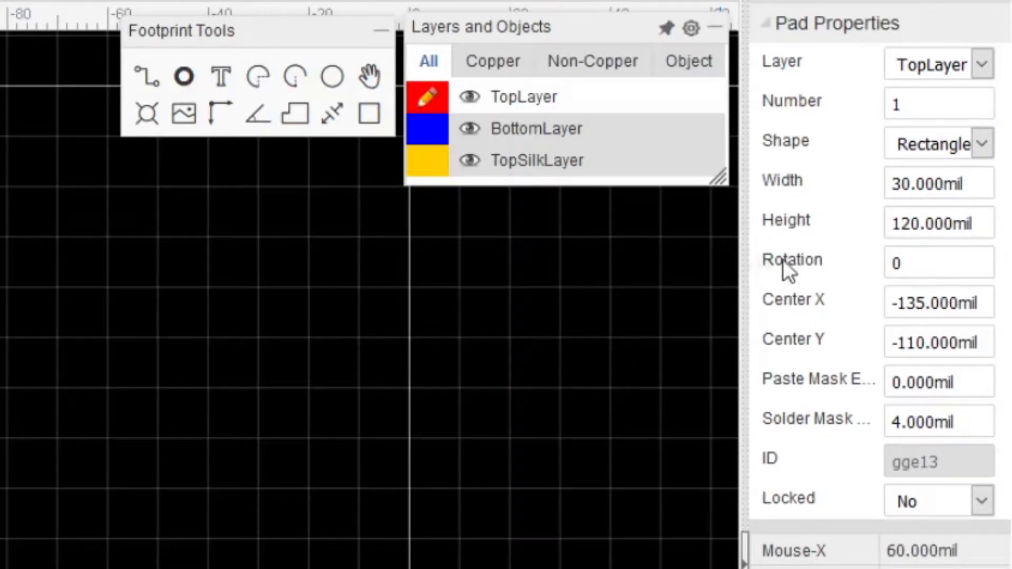
pyautogui.click(924, 185)
pyautogui.write('60')
pyautogui.press('Return')
pyautogui.click(915, 224)
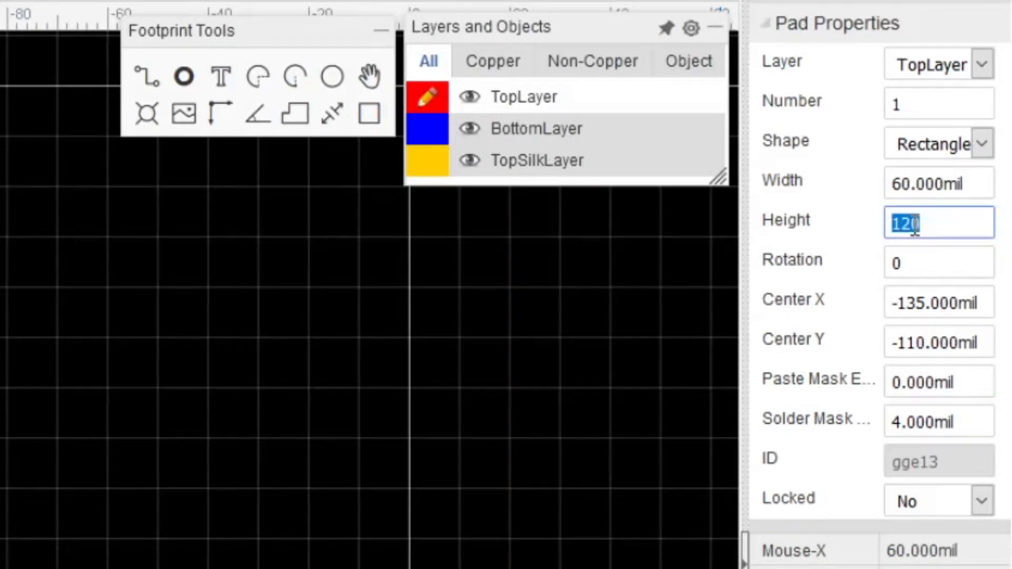
pyautogui.write('300')
pyautogui.press('Return')
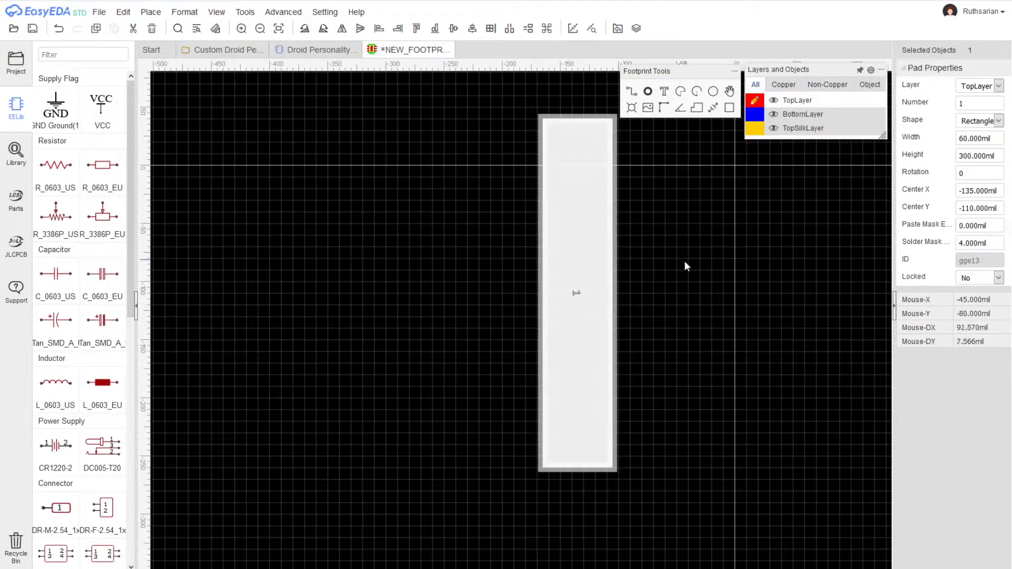
# - Set the pad's solder mask expansion to 0 mil
pyautogui.moveTo(697, 259); pyautogui.dragTo(578, 277, button='right')
pyautogui.click(578, 278)
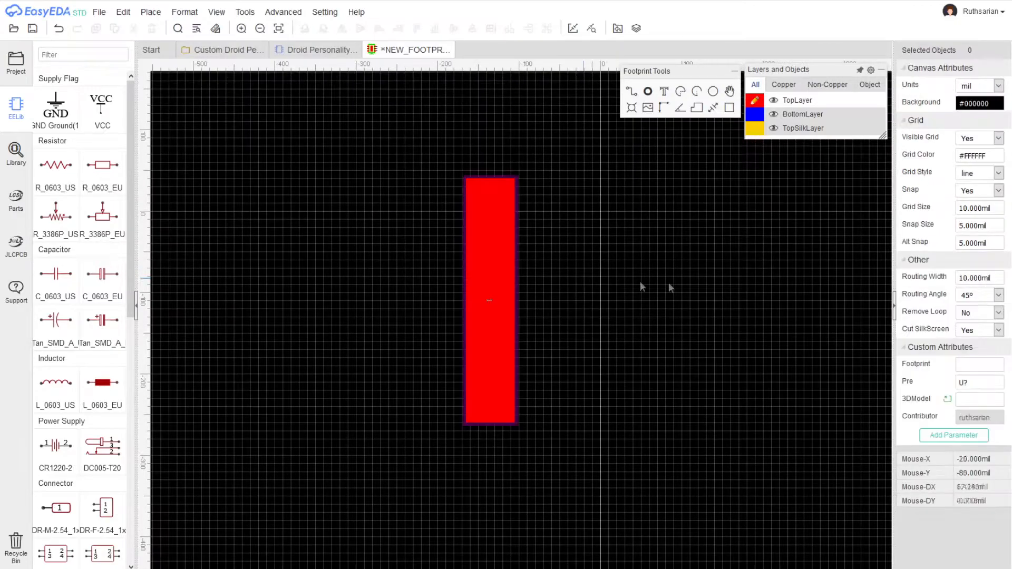
pyautogui.click(1000, 243)
pyautogui.click(515, 261)
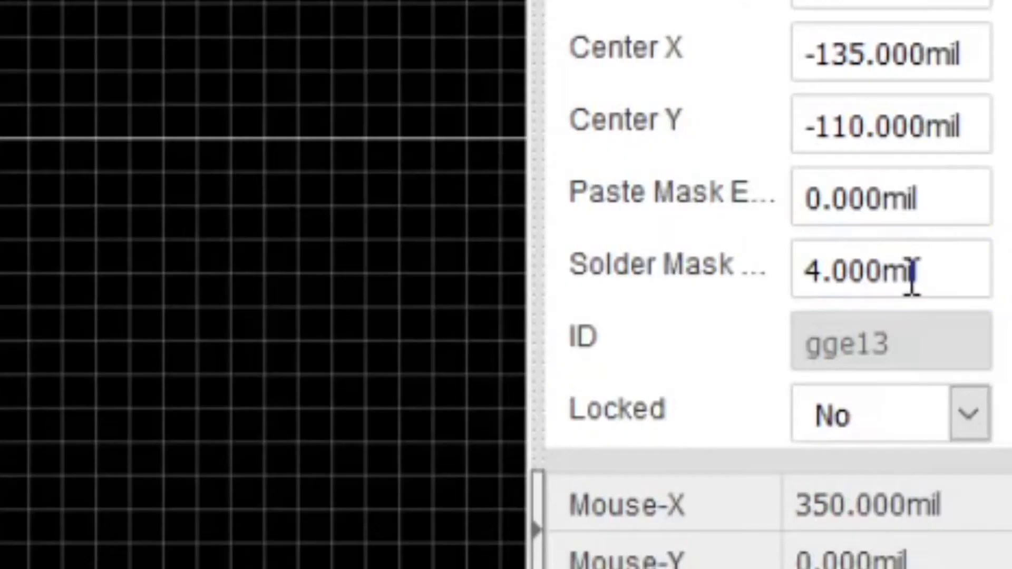
pyautogui.click(988, 283)
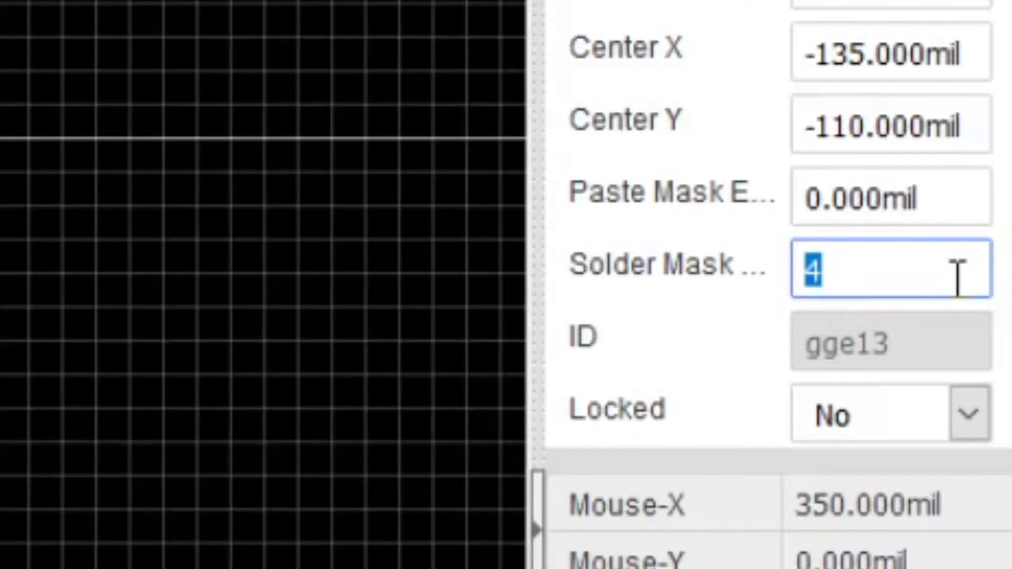
pyautogui.write('0')
pyautogui.press('Return')
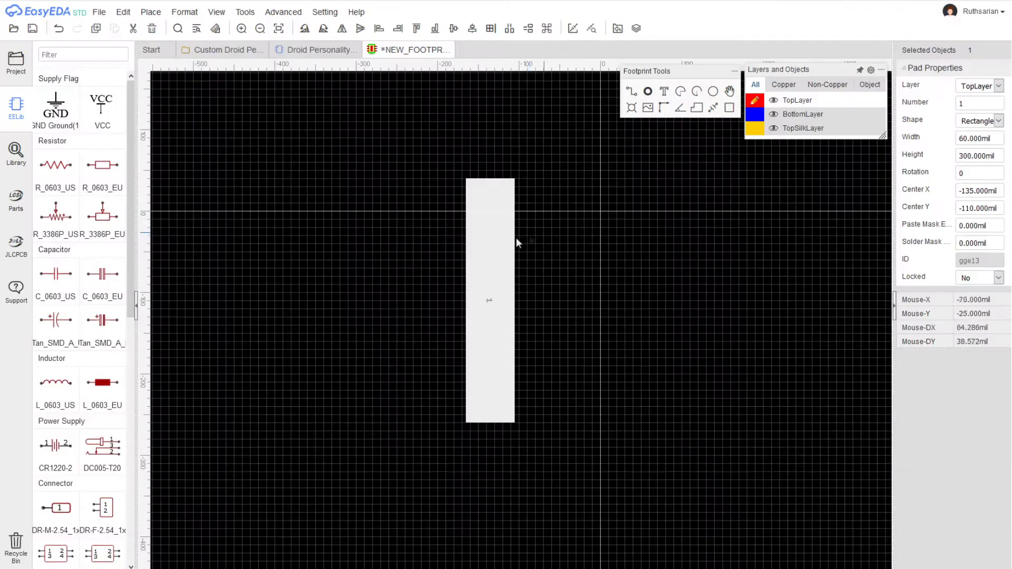
# - Move the pad so its center is at X -95, Y -170 mil
pyautogui.scroll(3, 498, 245)
pyautogui.moveTo(558, 217); pyautogui.dragTo(549, 359, button='right')
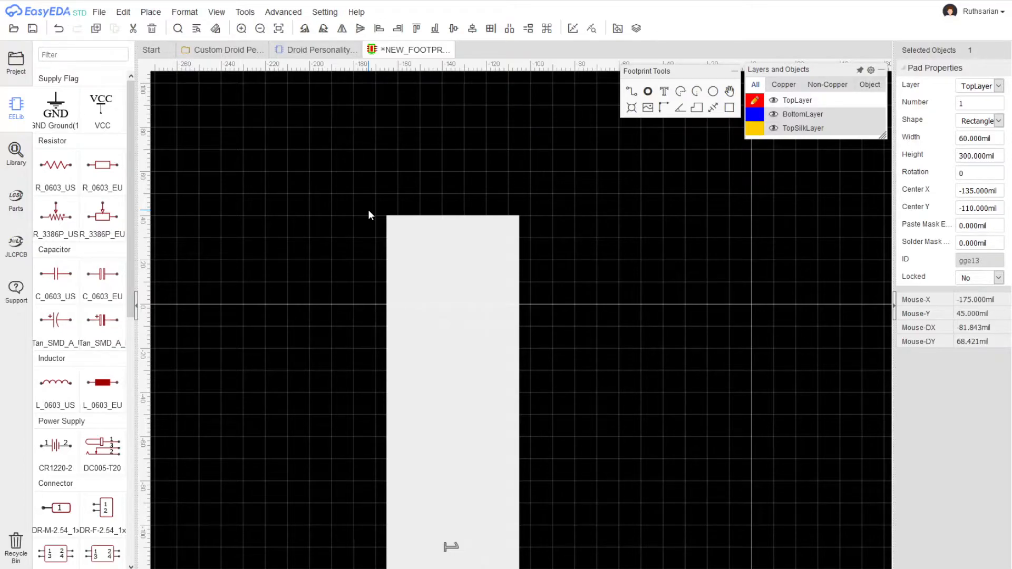
pyautogui.moveTo(614, 374); pyautogui.dragTo(555, 286, button='right')
pyautogui.scroll(-3, 587, 316)
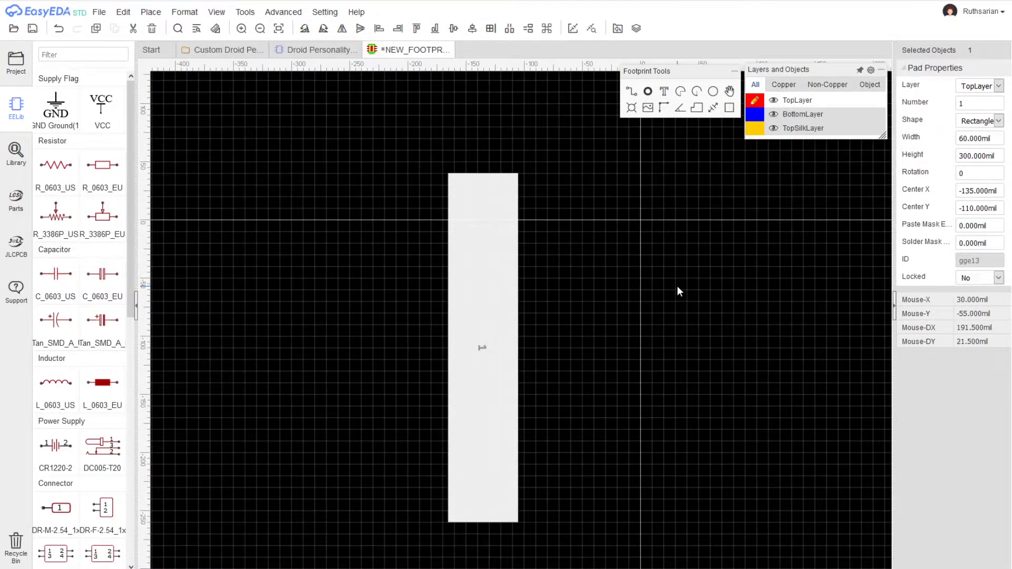
pyautogui.scroll(-2, 632, 290)
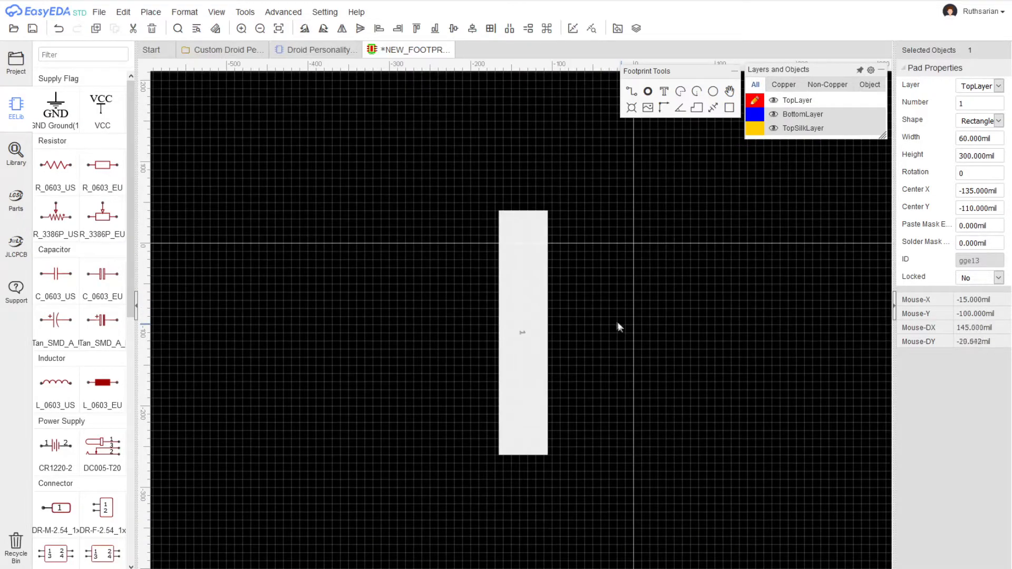
pyautogui.moveTo(541, 295); pyautogui.dragTo(470, 266, button='right')
pyautogui.moveTo(448, 222); pyautogui.dragTo(479, 269)
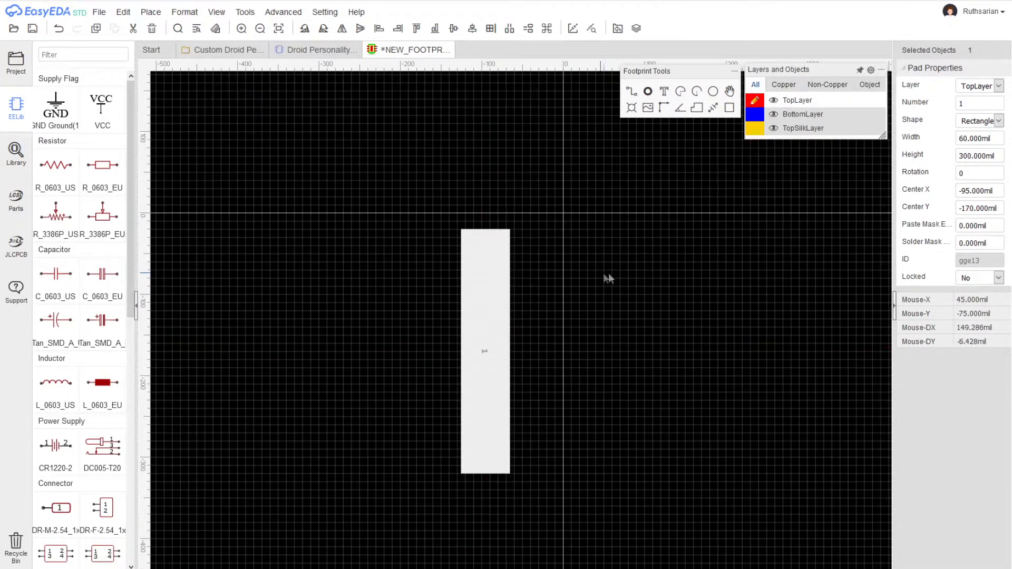
pyautogui.moveTo(613, 278); pyautogui.dragTo(573, 288, button='right')
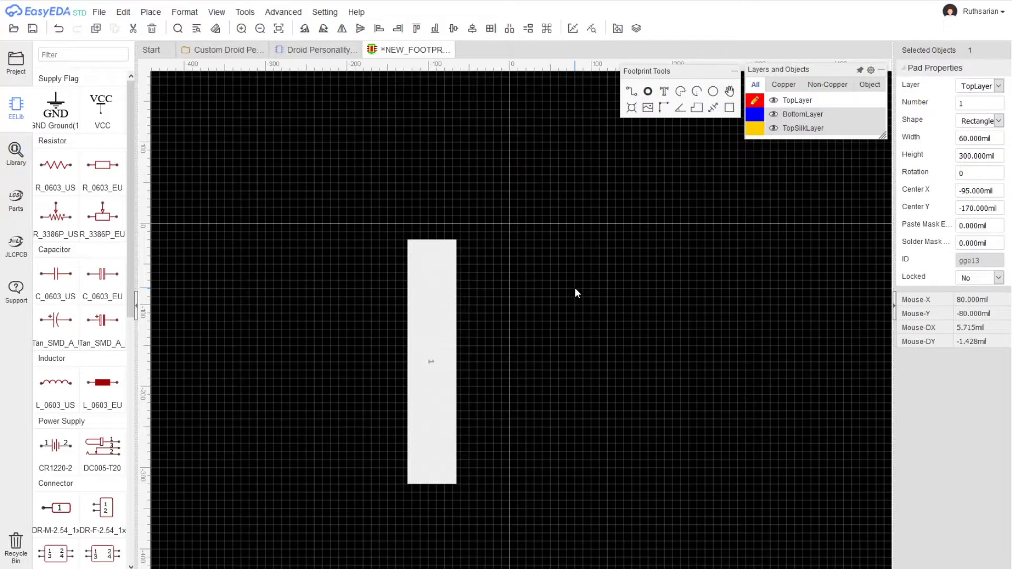
# - Set the canvas grid size to 100 mil and move the pad up to center Y -150 mil
pyautogui.click(987, 106)
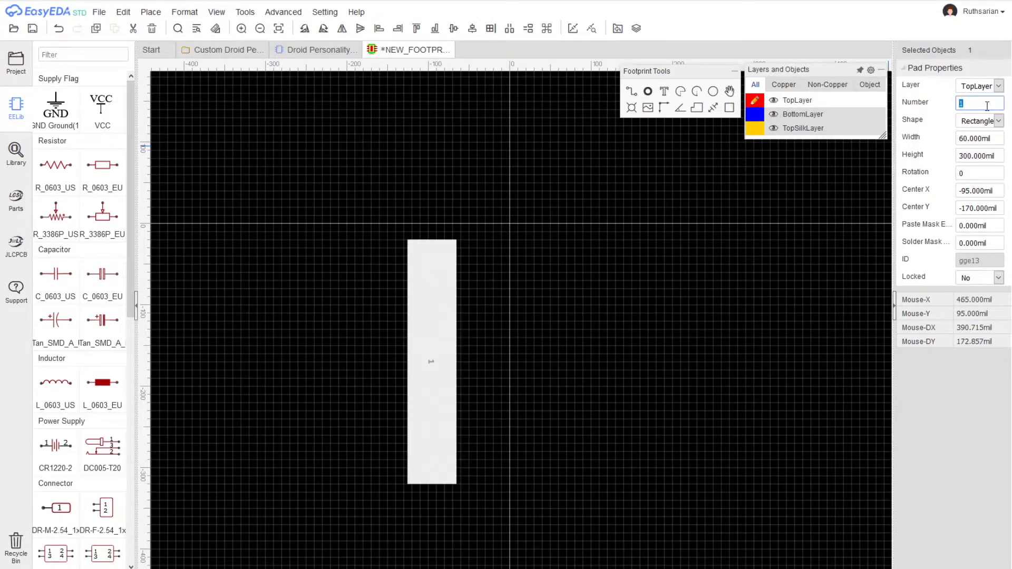
pyautogui.click(802, 203)
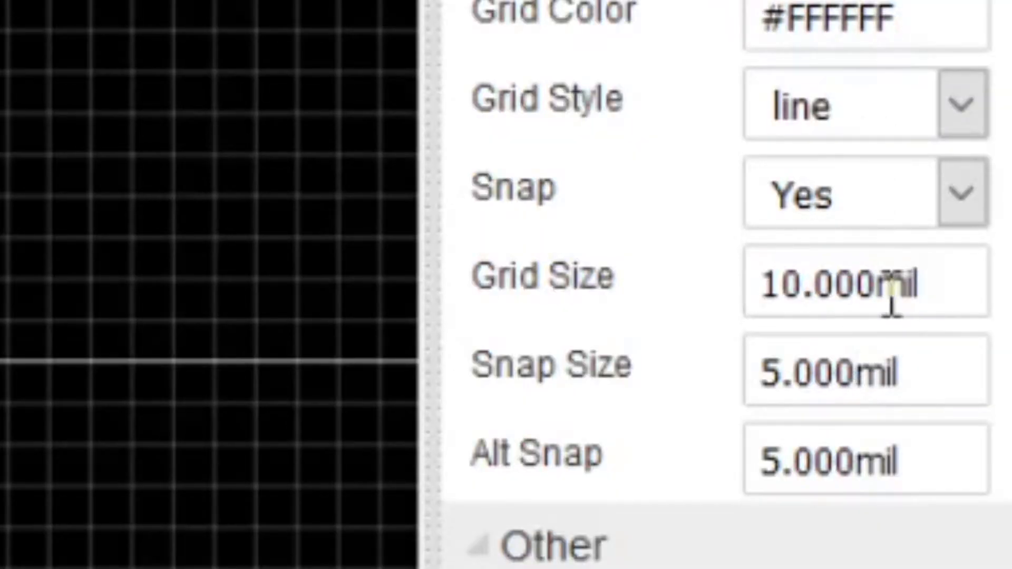
pyautogui.click(793, 284)
pyautogui.write('100')
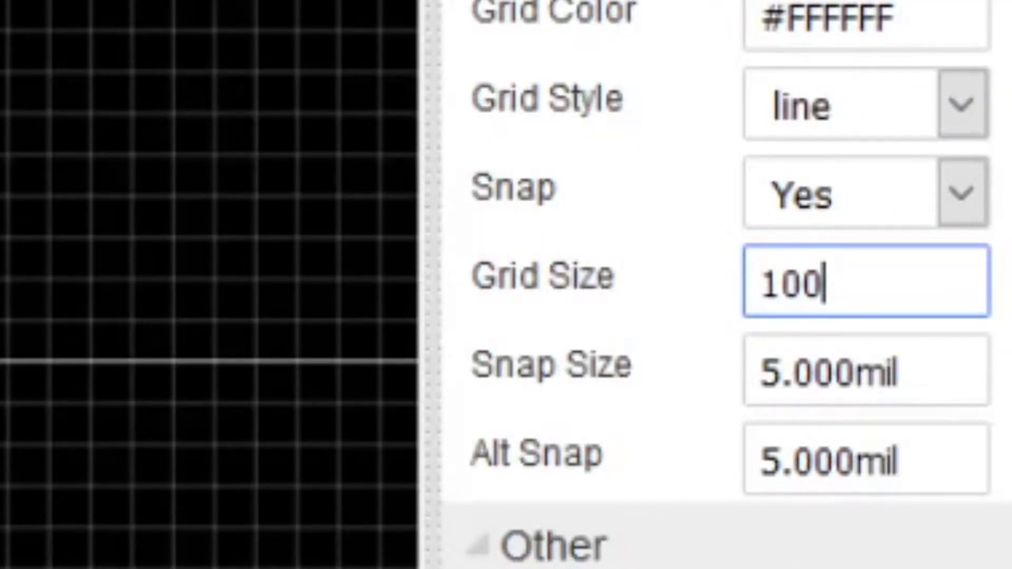
pyautogui.press('Return')
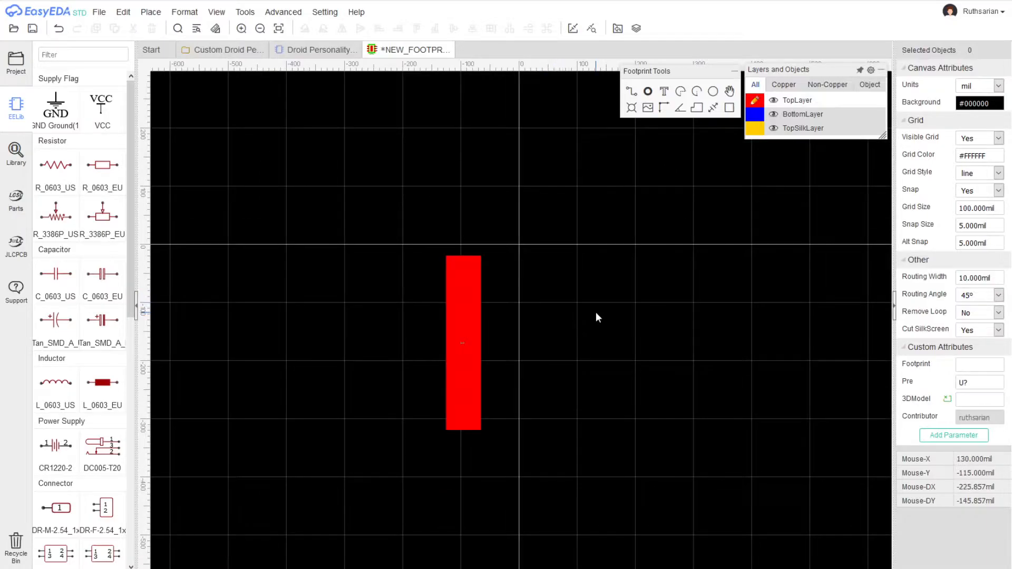
pyautogui.moveTo(469, 296); pyautogui.dragTo(469, 284)
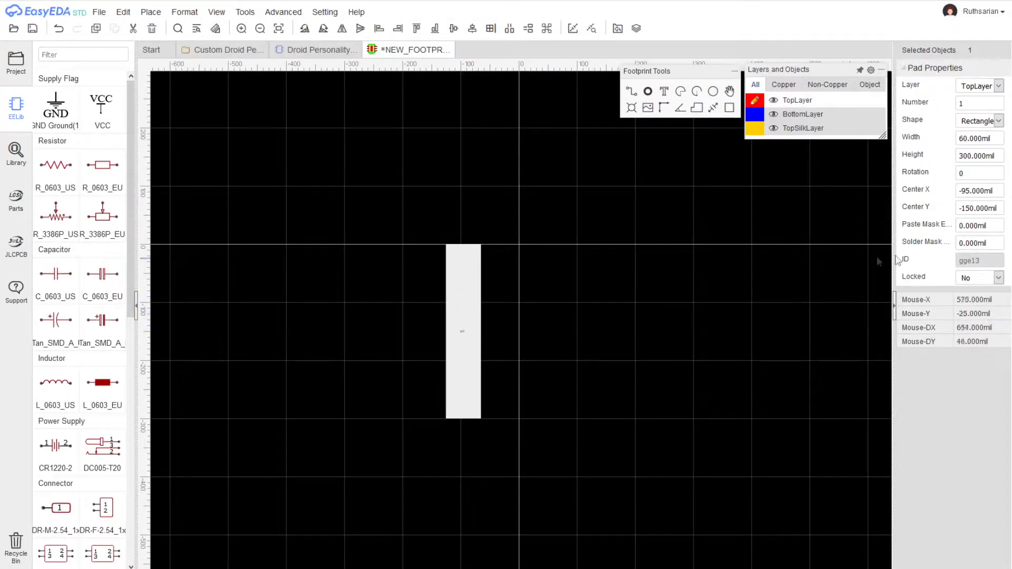
pyautogui.click(772, 248)
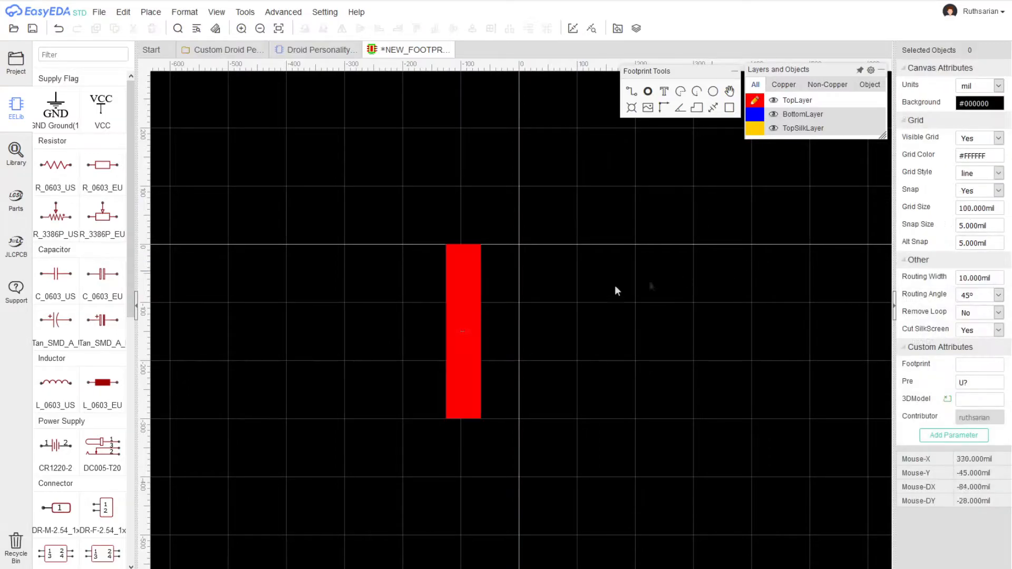
# - Set the snap size to 100 mil and move the pad to center X -100, Y -100 mil
pyautogui.click(471, 287)
pyautogui.moveTo(647, 312); pyautogui.dragTo(560, 321, button='right')
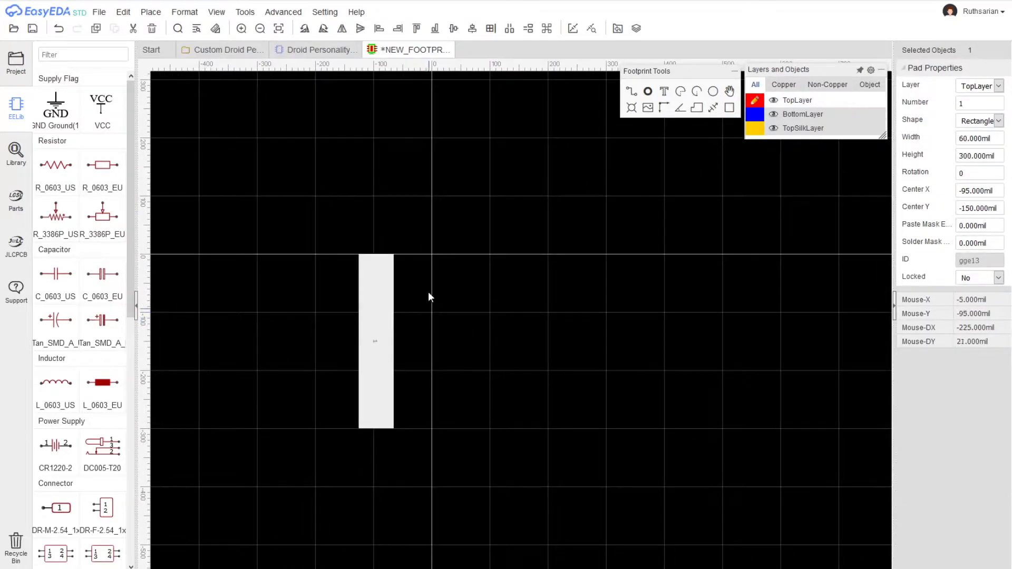
pyautogui.click(690, 269)
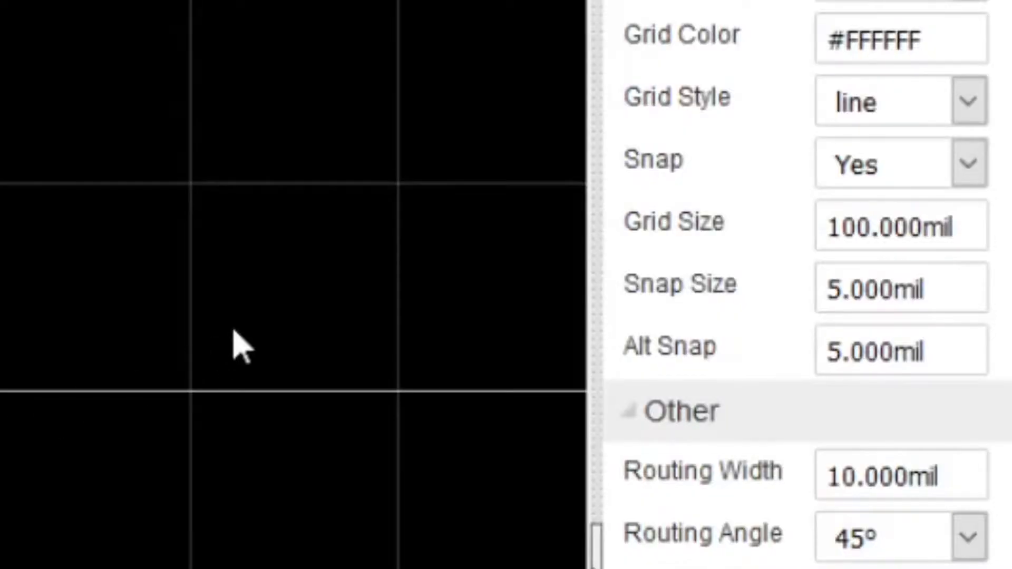
pyautogui.click(840, 282)
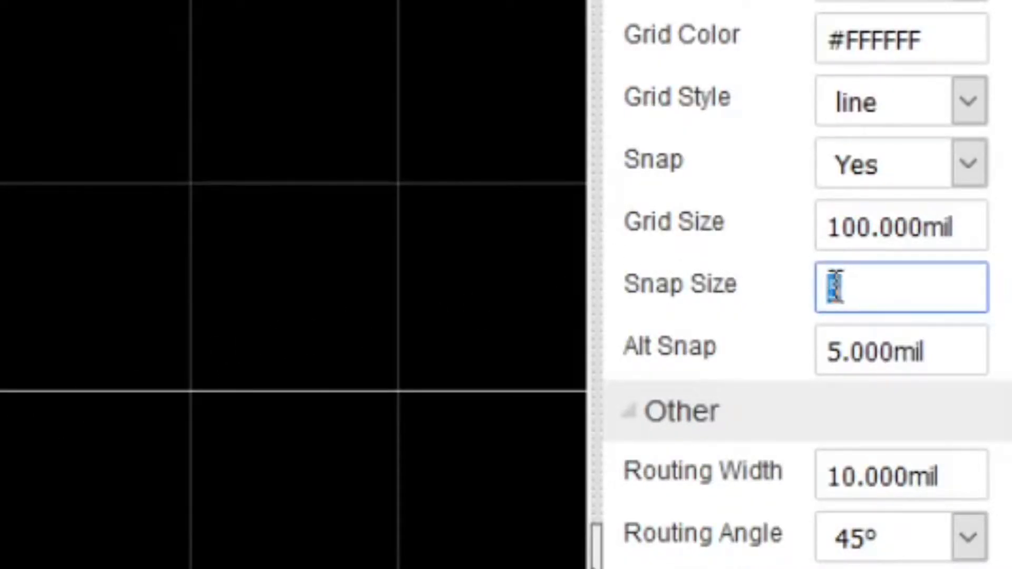
pyautogui.doubleClick(863, 294)
pyautogui.write('100')
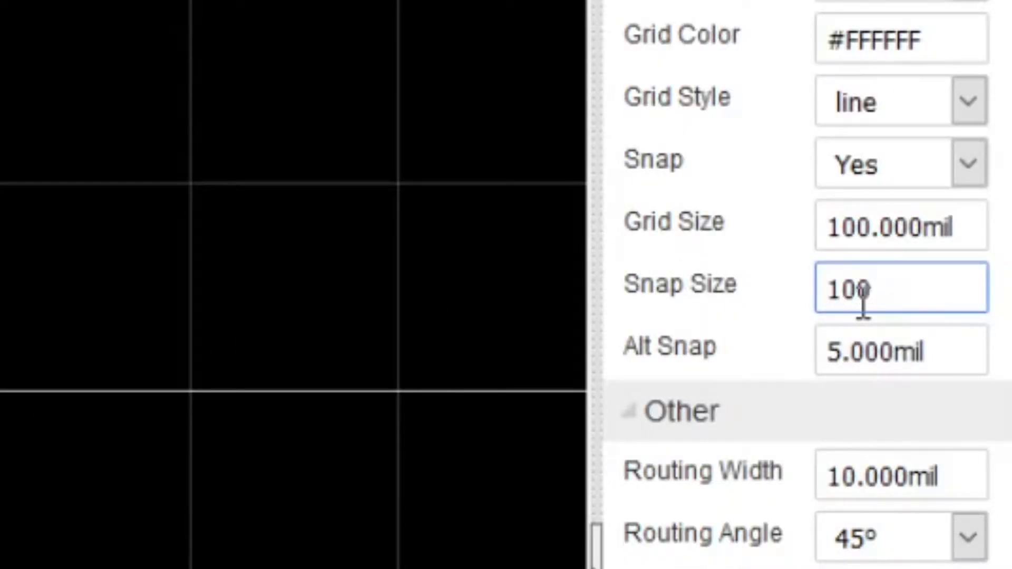
pyautogui.press('Return')
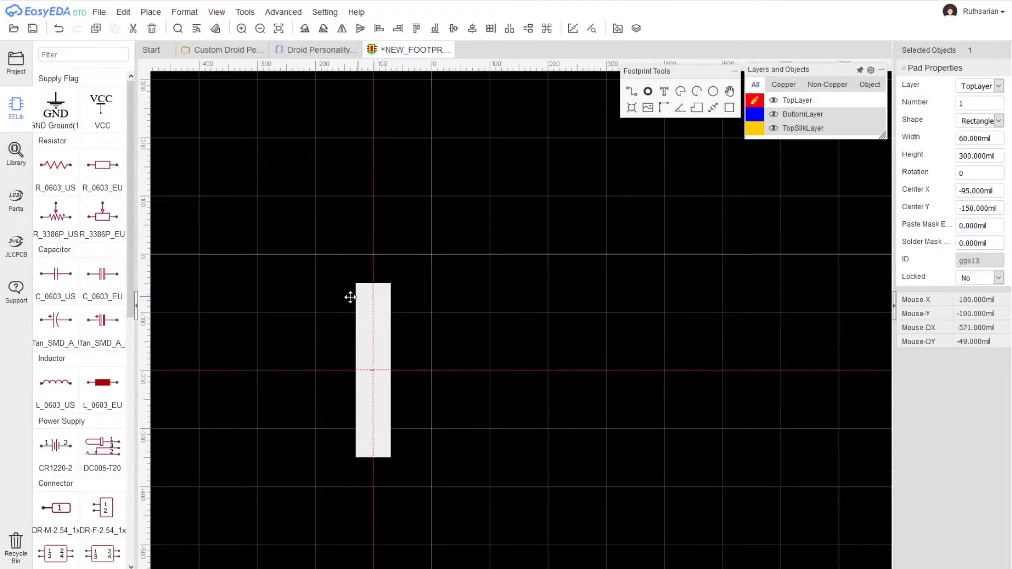
pyautogui.moveTo(350, 297); pyautogui.dragTo(384, 339)
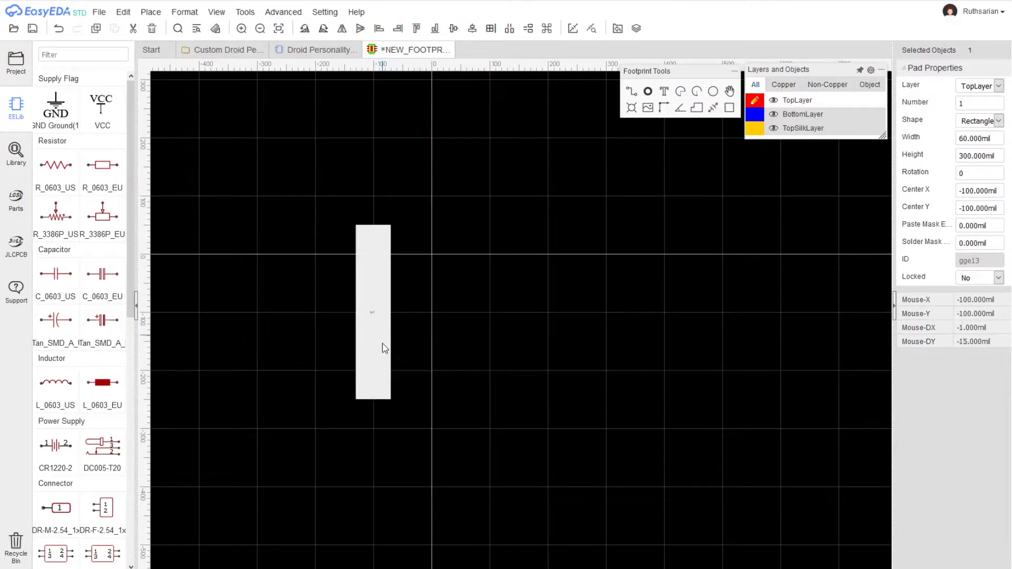
# - Paste six copies of the pad in a row to its right, spaced 100 mil apart with centers at Y -100 mil
pyautogui.hotkey('ctrl', 'v')
pyautogui.click(430, 331)
pyautogui.hotkey('ctrl', 'v')
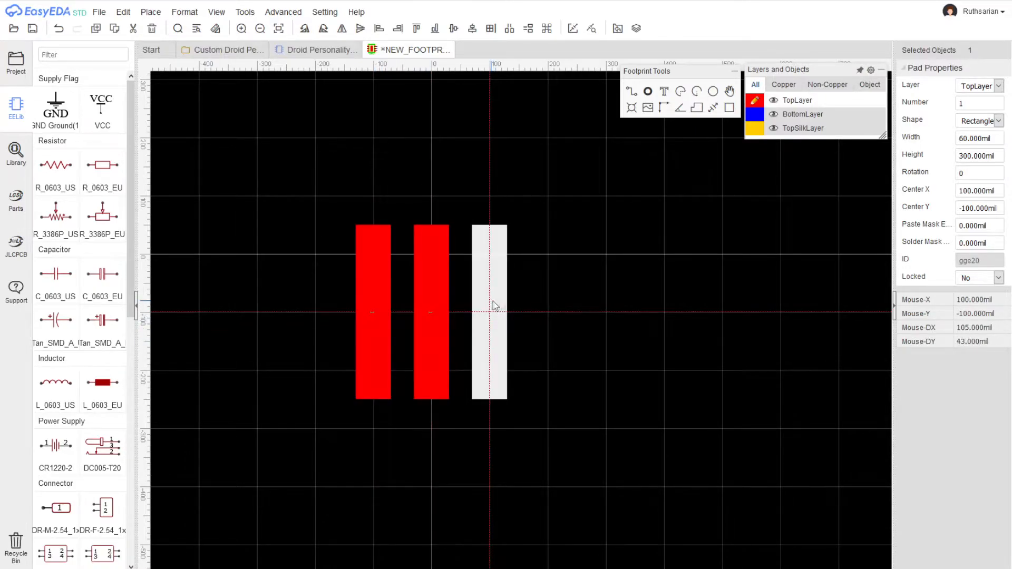
pyautogui.click(493, 302)
pyautogui.hotkey('ctrl', 'v')
pyautogui.click(547, 304)
pyautogui.hotkey('ctrl', 'v')
pyautogui.click(612, 299)
pyautogui.hotkey('ctrl', 'v')
pyautogui.click(656, 299)
pyautogui.hotkey('ctrl', 'v')
pyautogui.click(722, 297)
pyautogui.hotkey('ctrl', 'v')
pyautogui.press('Escape')
# - Keep number 1 on the leftmost pad and number the second and third pads 2 and 3
pyautogui.click(370, 341)
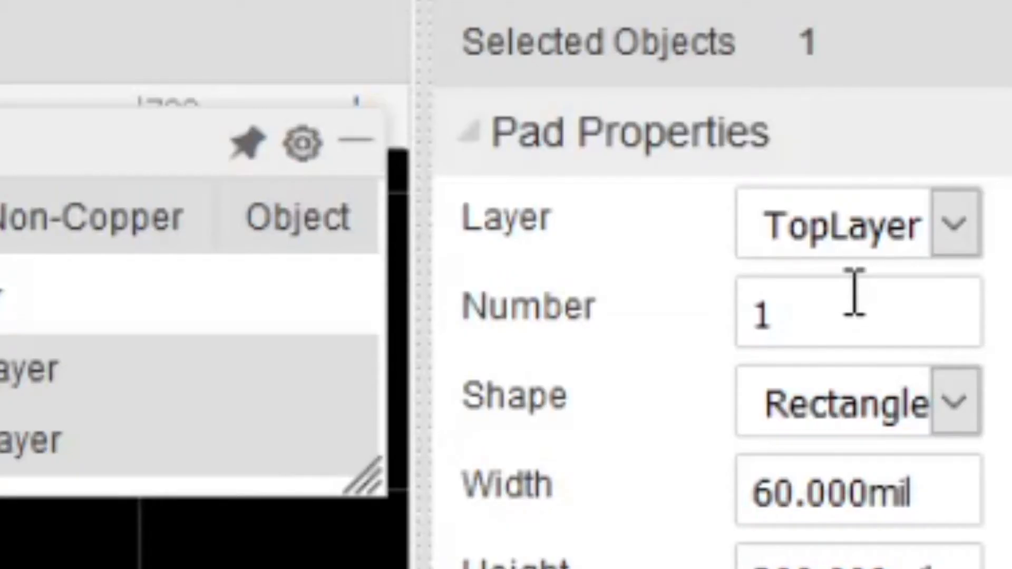
pyautogui.doubleClick(980, 101)
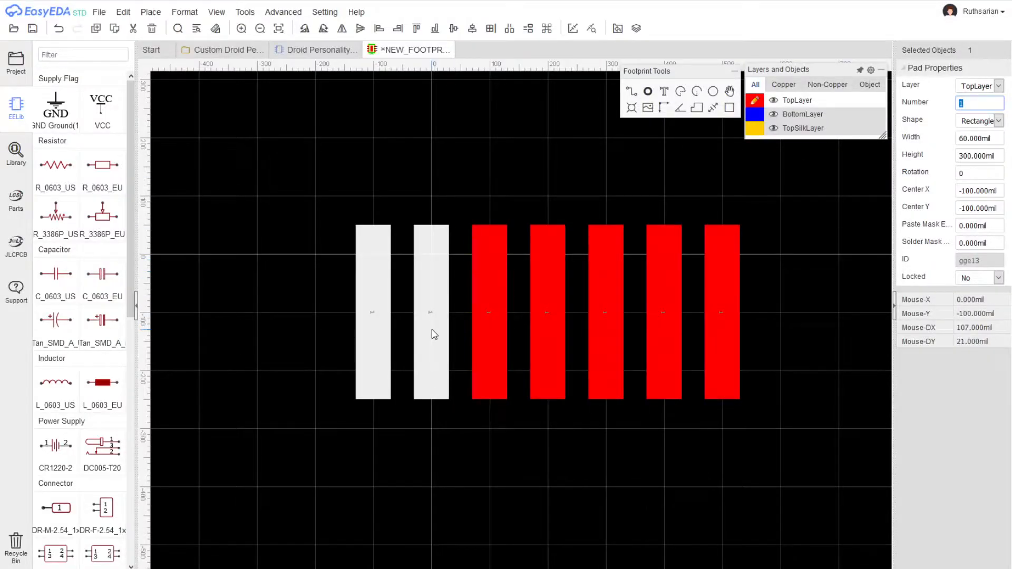
pyautogui.click(435, 329)
pyautogui.doubleClick(970, 104)
pyautogui.click(493, 315)
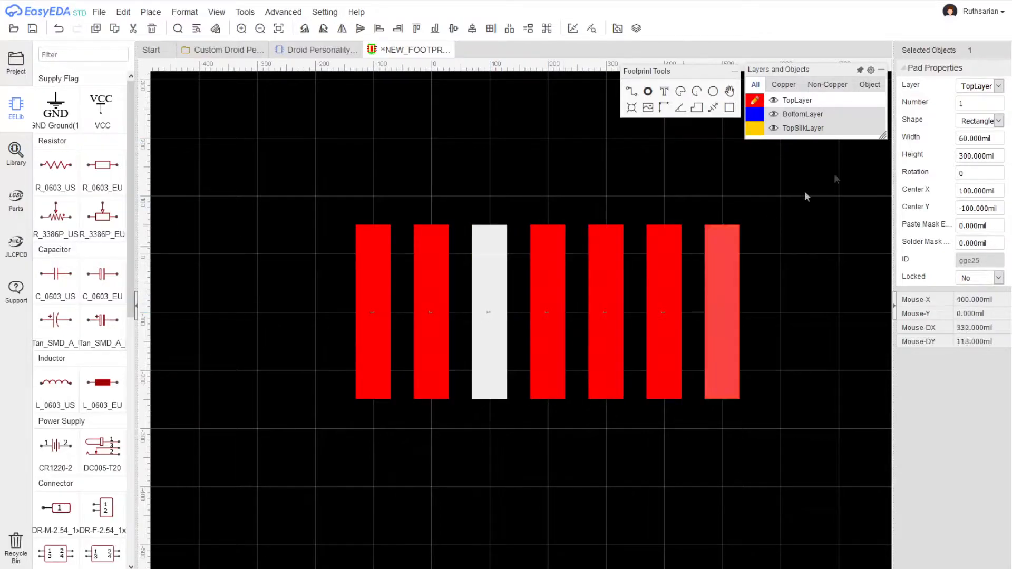
pyautogui.doubleClick(965, 101)
pyautogui.write('3')
# - Number the fourth and fifth pads in the row 4 and 5
pyautogui.click(536, 280)
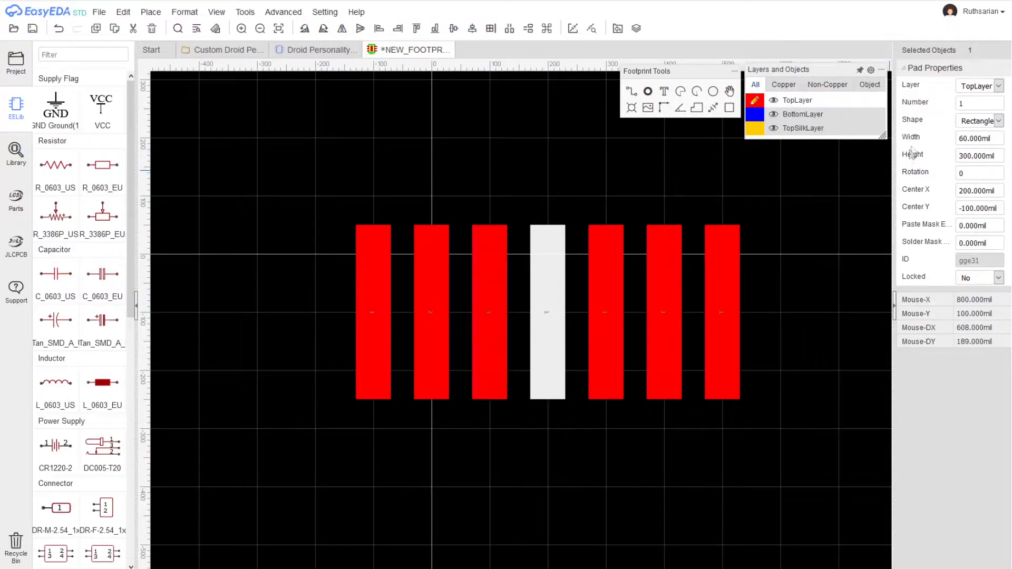
pyautogui.doubleClick(964, 104)
pyautogui.write('4')
pyautogui.click(609, 322)
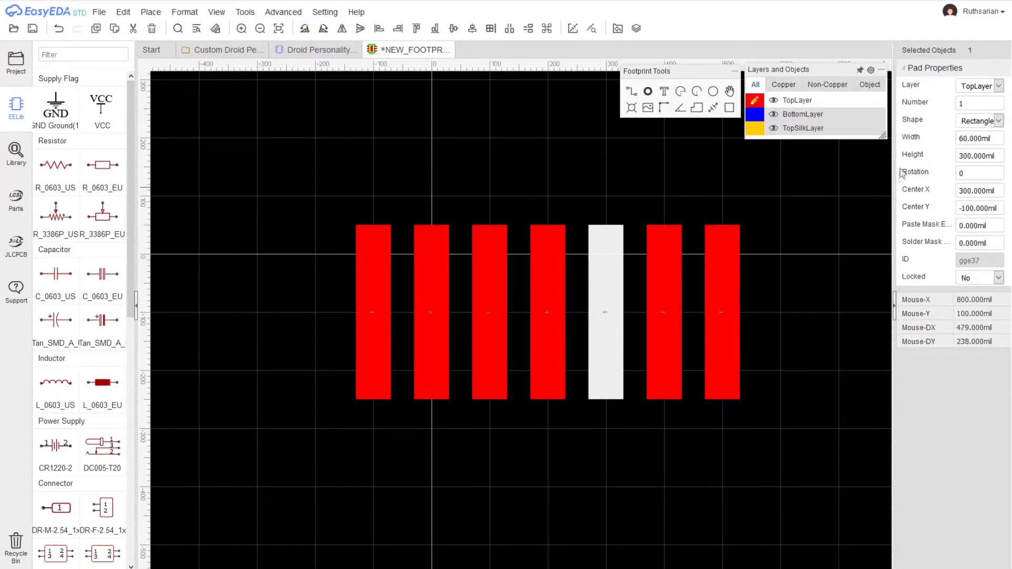
pyautogui.doubleClick(964, 104)
pyautogui.write('5')
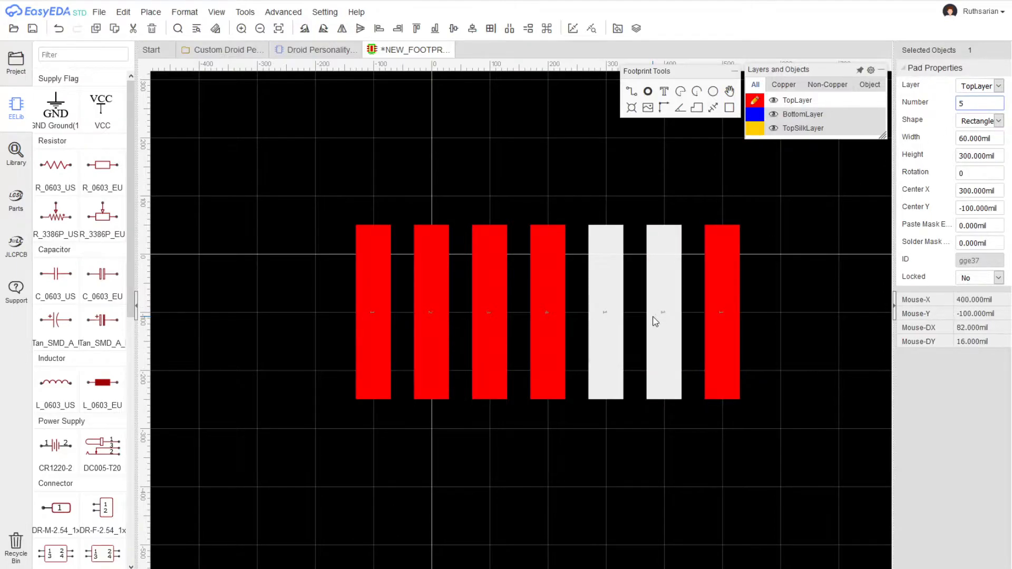
# - Number the last two pads in the row 6 and 7
pyautogui.click(656, 303)
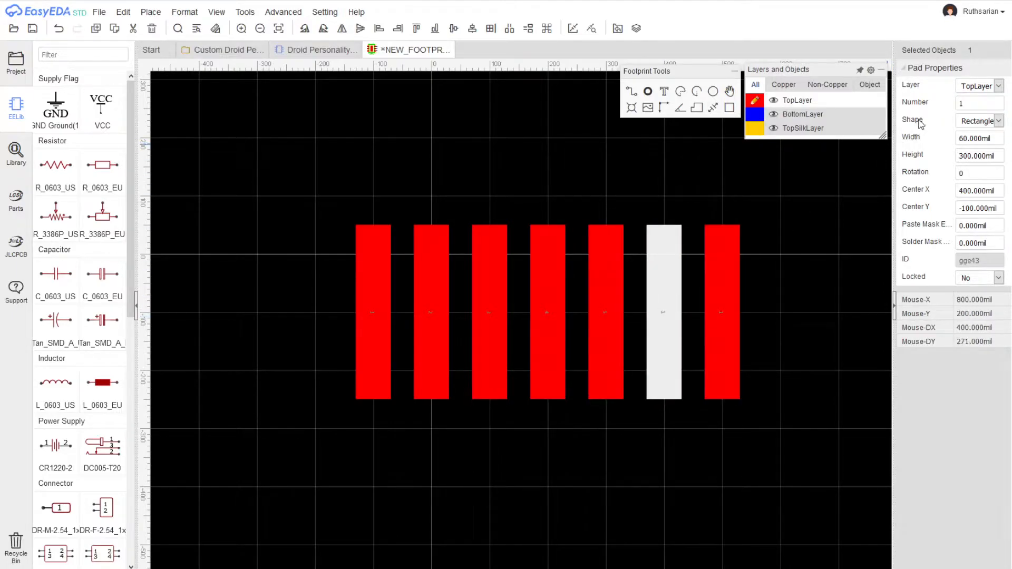
pyautogui.doubleClick(964, 104)
pyautogui.write('6')
pyautogui.click(735, 288)
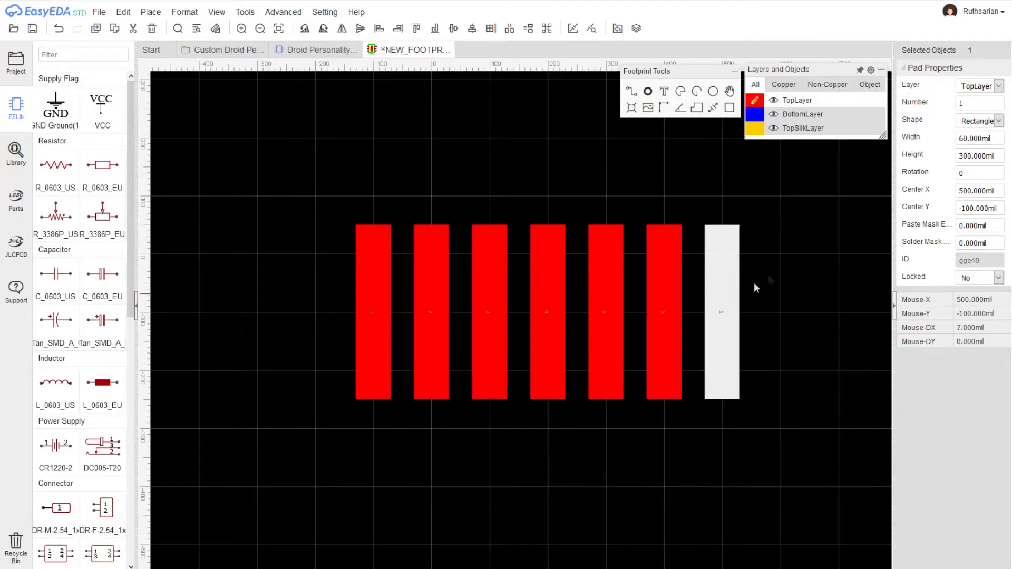
pyautogui.doubleClick(977, 104)
pyautogui.write('7')
pyautogui.click(766, 287)
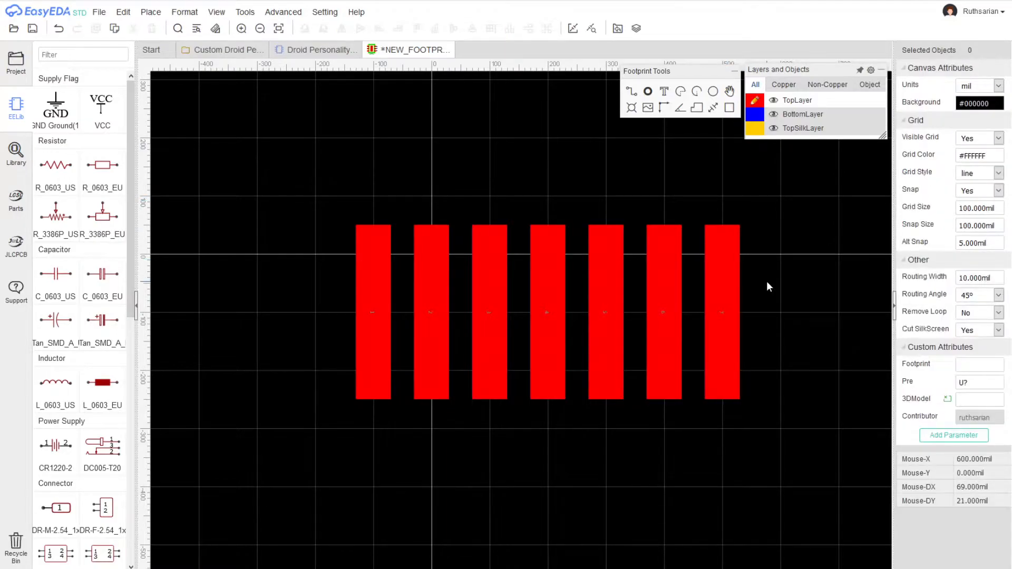
pyautogui.scroll(2, 623, 364)
pyautogui.moveTo(527, 494); pyautogui.dragTo(568, 550, button='right')
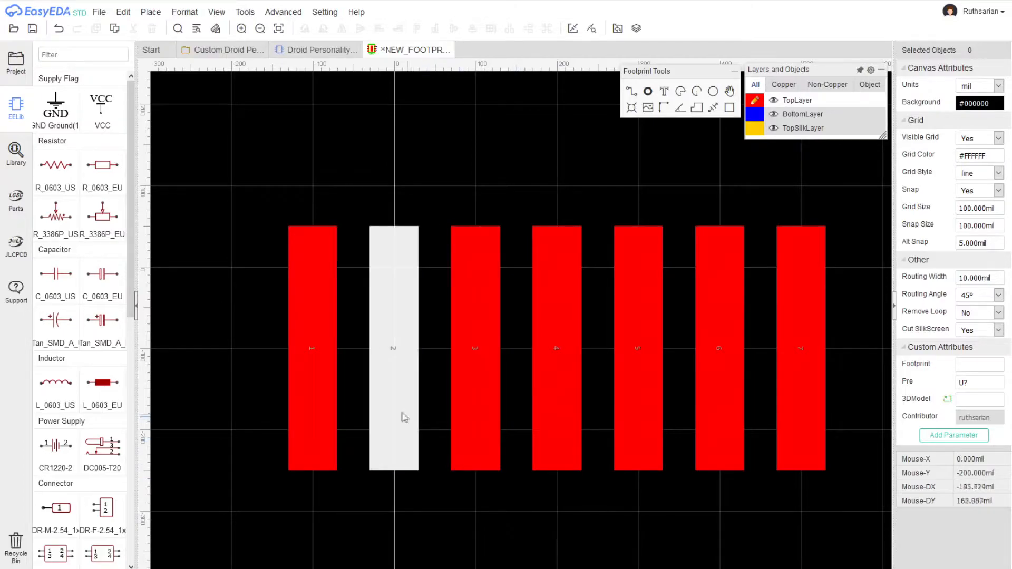
# - Set the height of pads 2, 3, 5 and 6 together to 270 mil
pyautogui.click(402, 412)
pyautogui.scroll(-1, 399, 405)
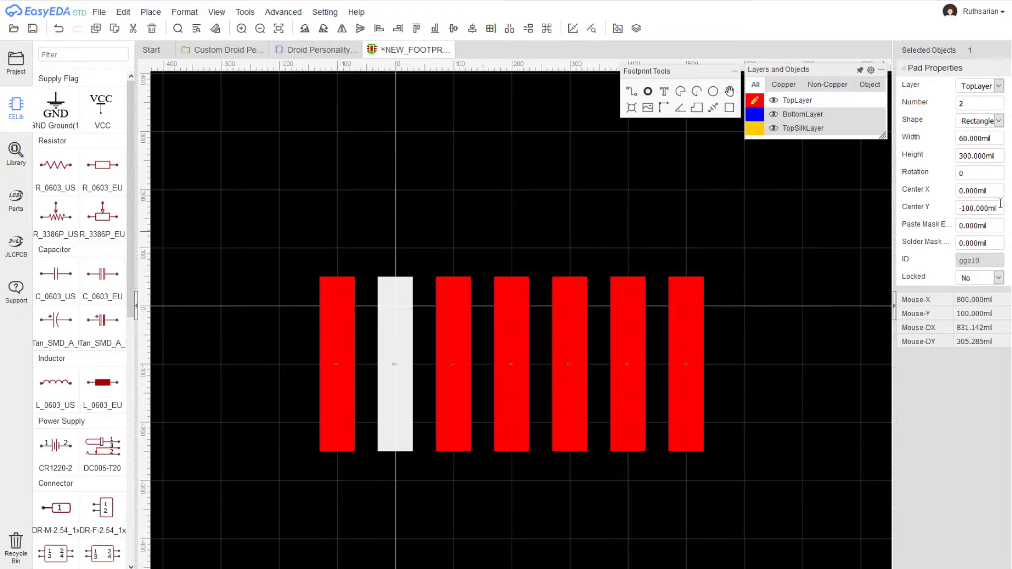
pyautogui.keyDown('ctrl'); pyautogui.click(464, 369); pyautogui.keyUp('ctrl')
pyautogui.keyDown('ctrl'); pyautogui.click(580, 363); pyautogui.keyUp('ctrl')
pyautogui.keyDown('ctrl'); pyautogui.click(628, 366); pyautogui.keyUp('ctrl')
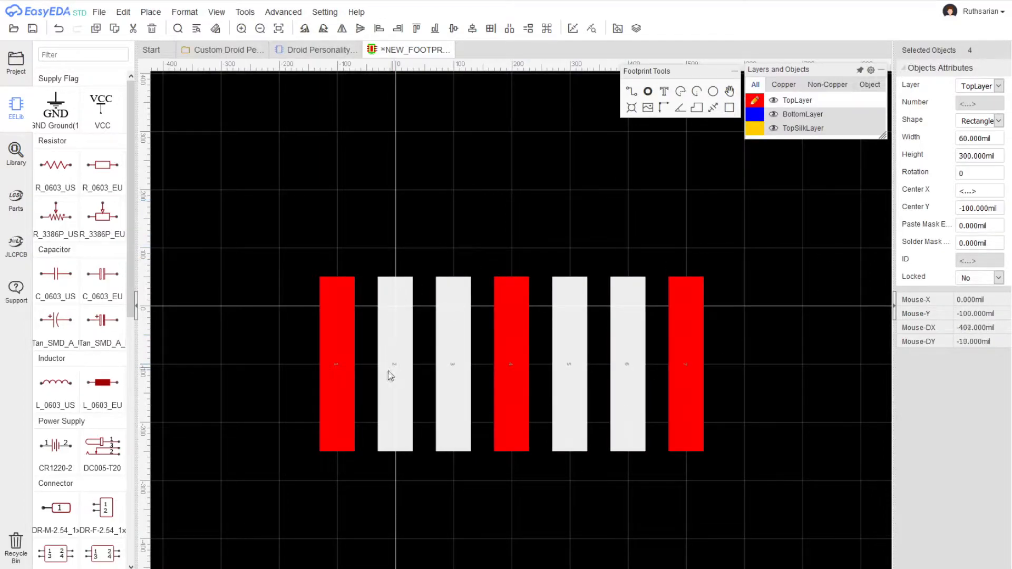
pyautogui.click(977, 154)
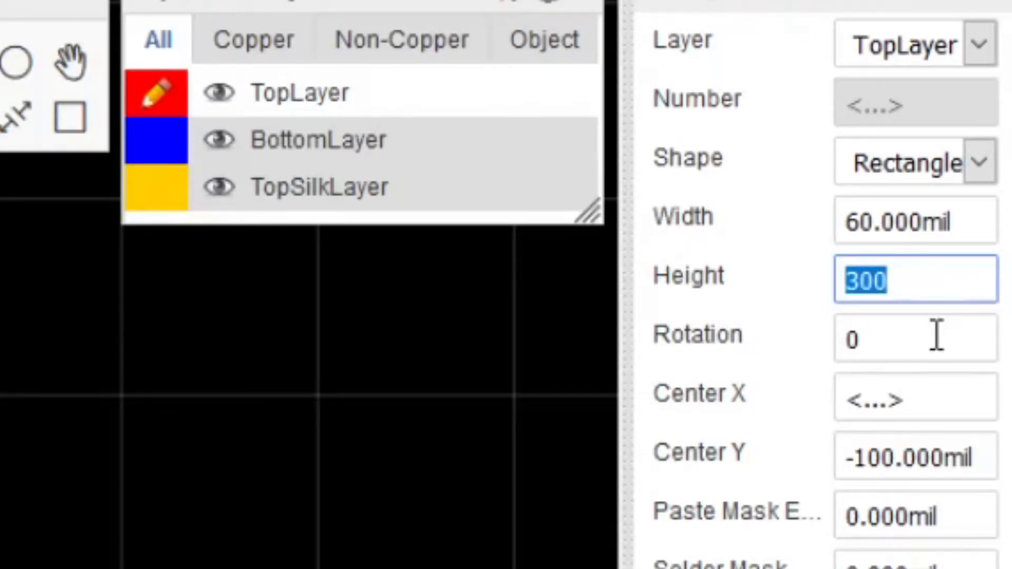
pyautogui.write('270')
pyautogui.press('Return')
pyautogui.click(787, 266)
# - Set the height of the middle pad, number 4, to 240 mil
pyautogui.click(503, 334)
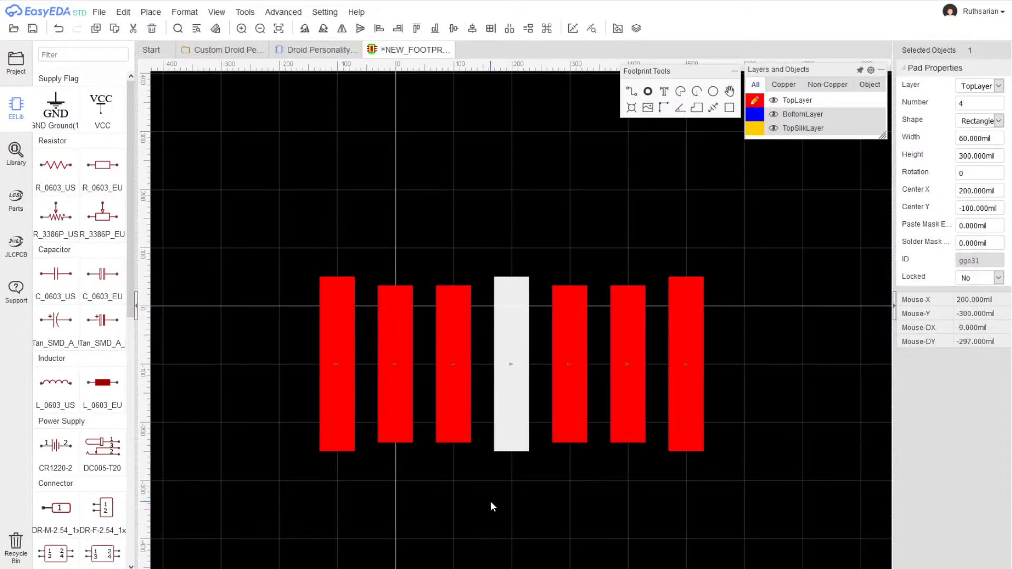
pyautogui.click(992, 155)
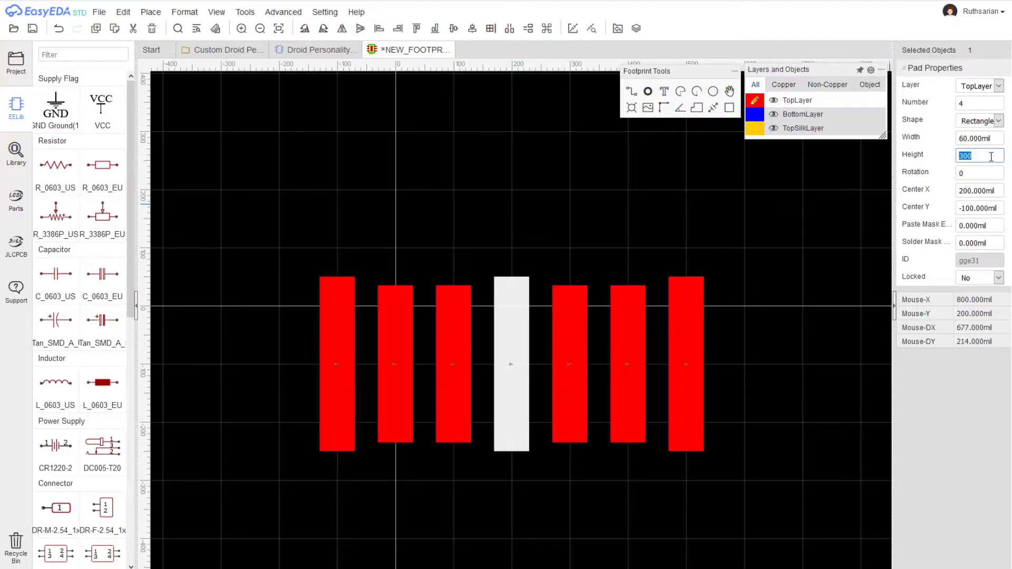
pyautogui.press('Return')
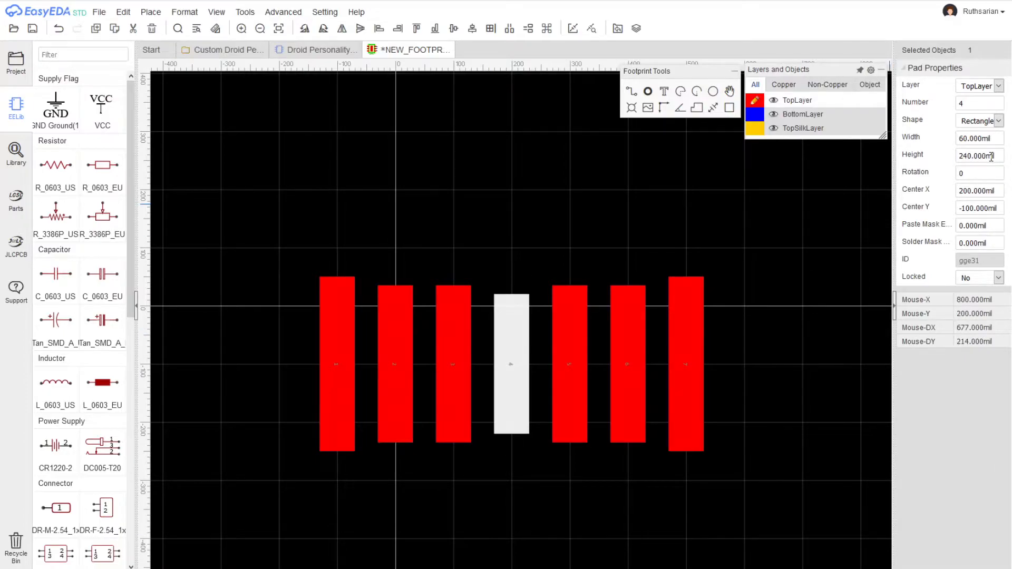
pyautogui.click(483, 248)
pyautogui.scroll(2, 495, 338)
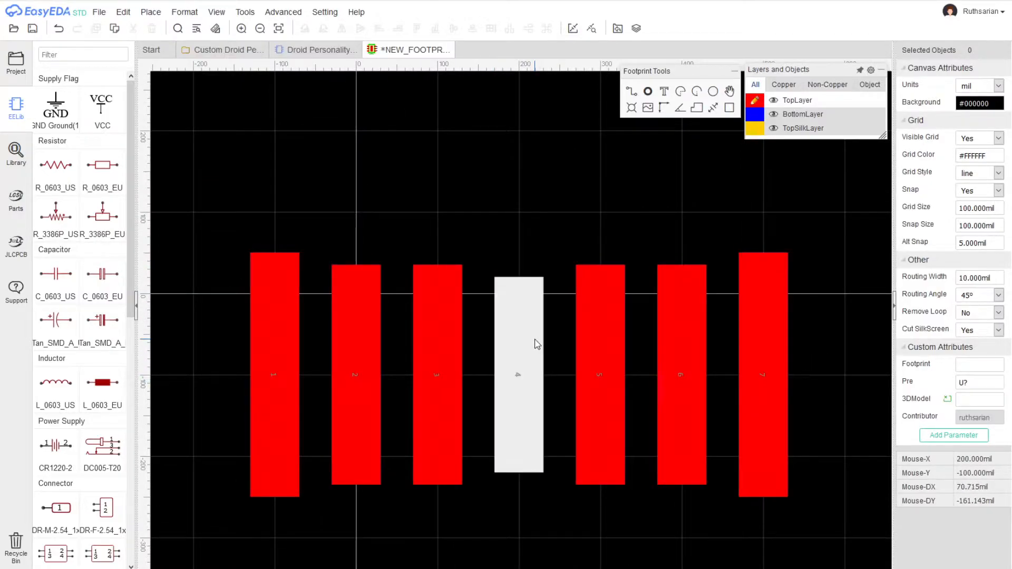
pyautogui.scroll(-1, 515, 373)
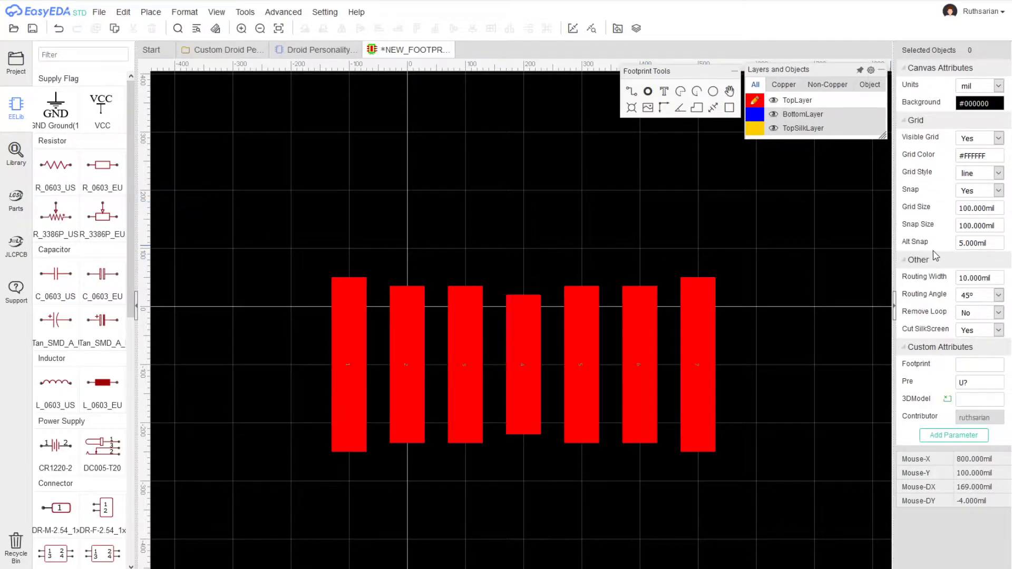
# - Set the canvas snap size to 10 mil and the grid size to 50 mil
pyautogui.click(975, 226)
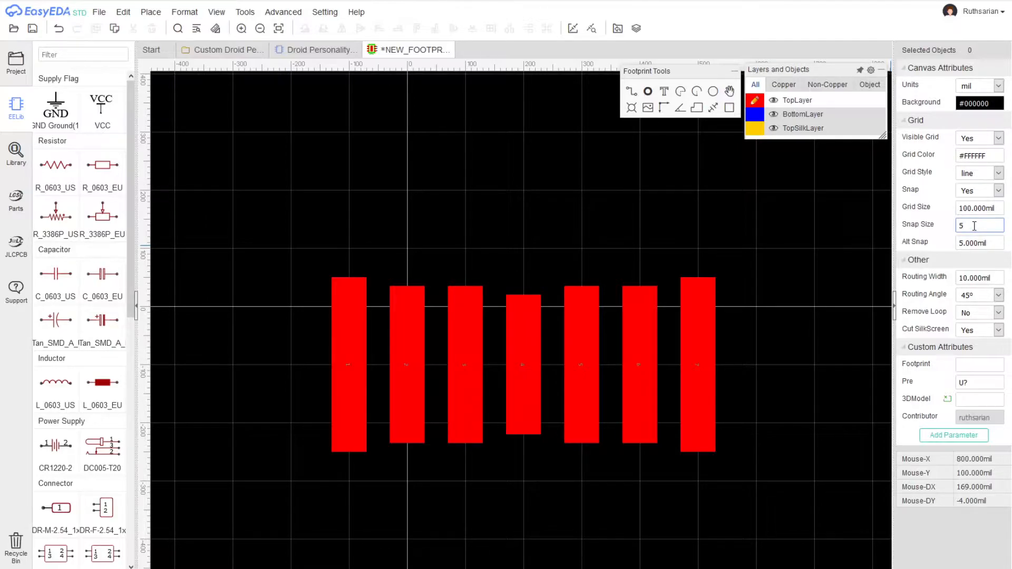
pyautogui.write('10')
pyautogui.press('Return')
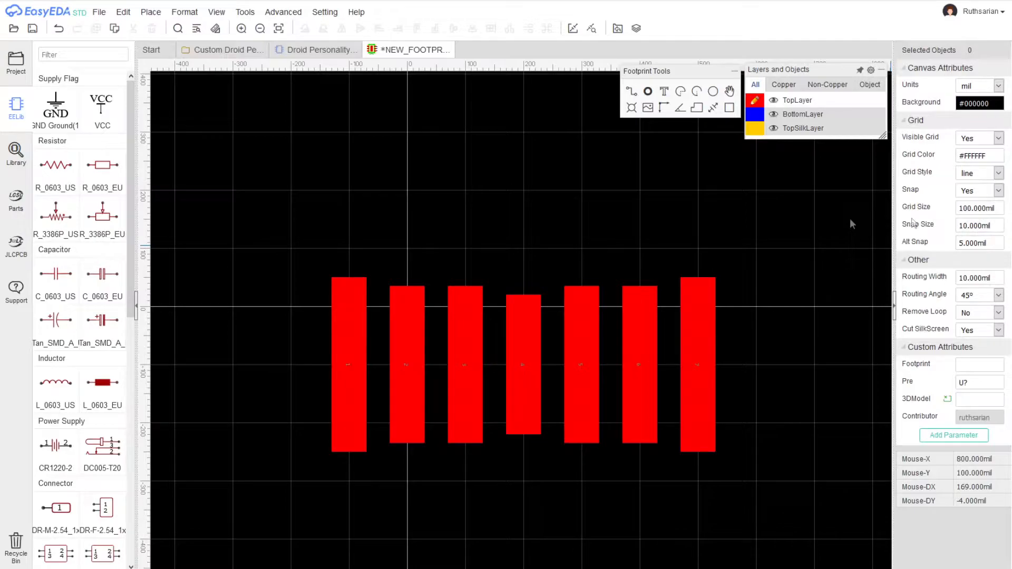
pyautogui.doubleClick(965, 209)
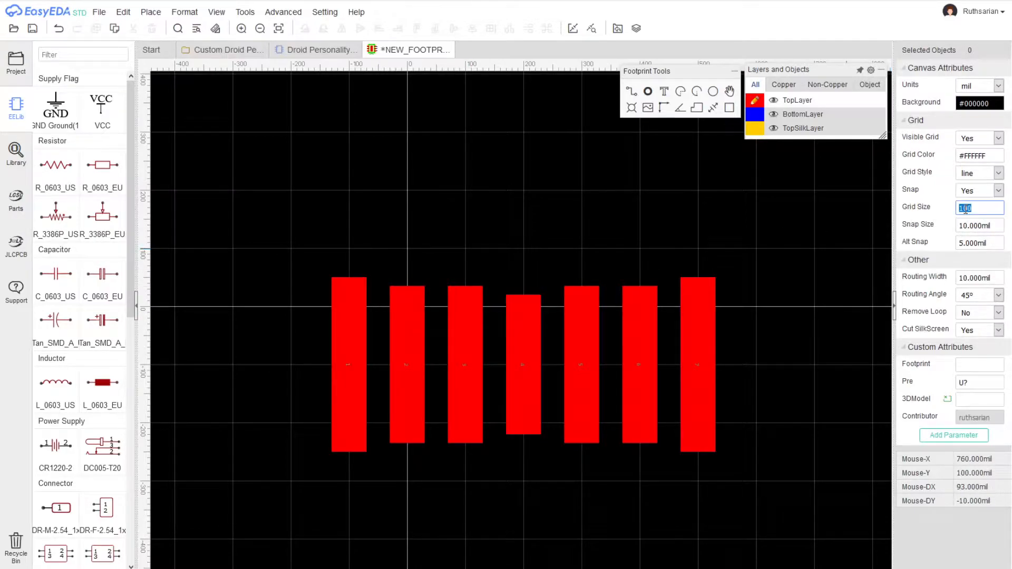
pyautogui.write('50')
pyautogui.press('Return')
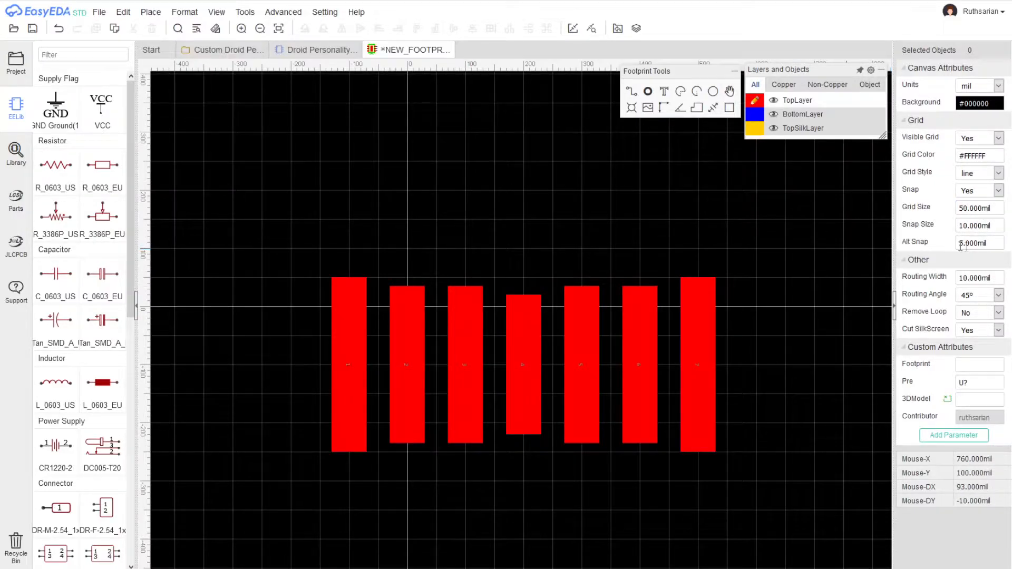
pyautogui.moveTo(353, 318); pyautogui.dragTo(351, 347)
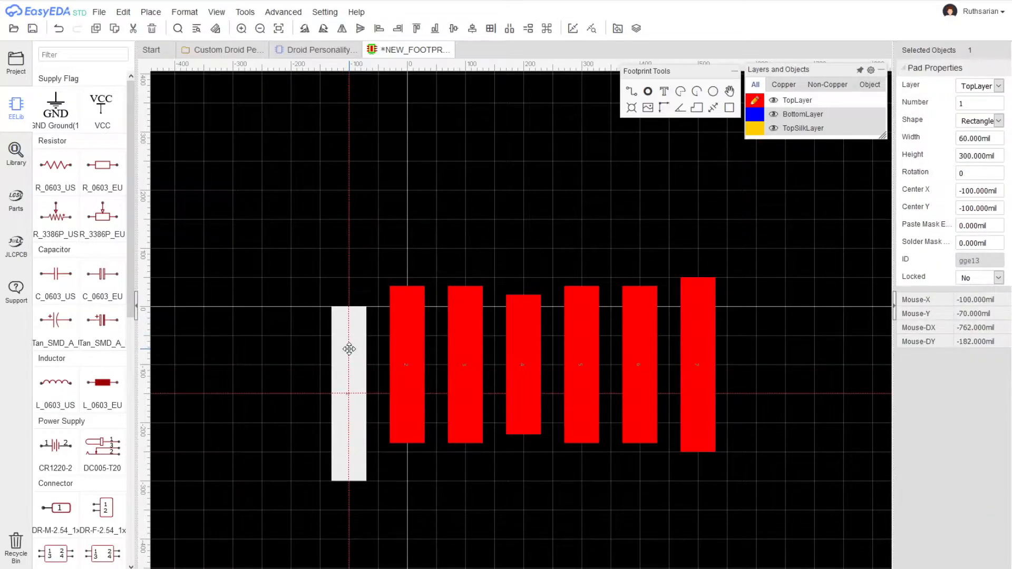
pyautogui.hotkey('ctrl', 'z')
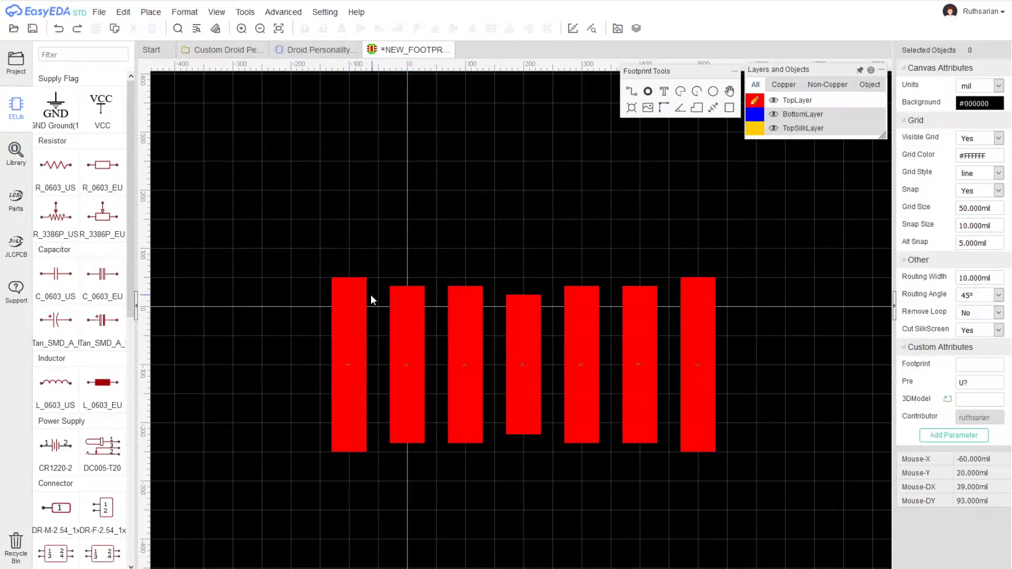
pyautogui.click(358, 295)
# - Move pad 2 straight up so its center is at Y -90 mil
pyautogui.moveTo(403, 314); pyautogui.dragTo(402, 291)
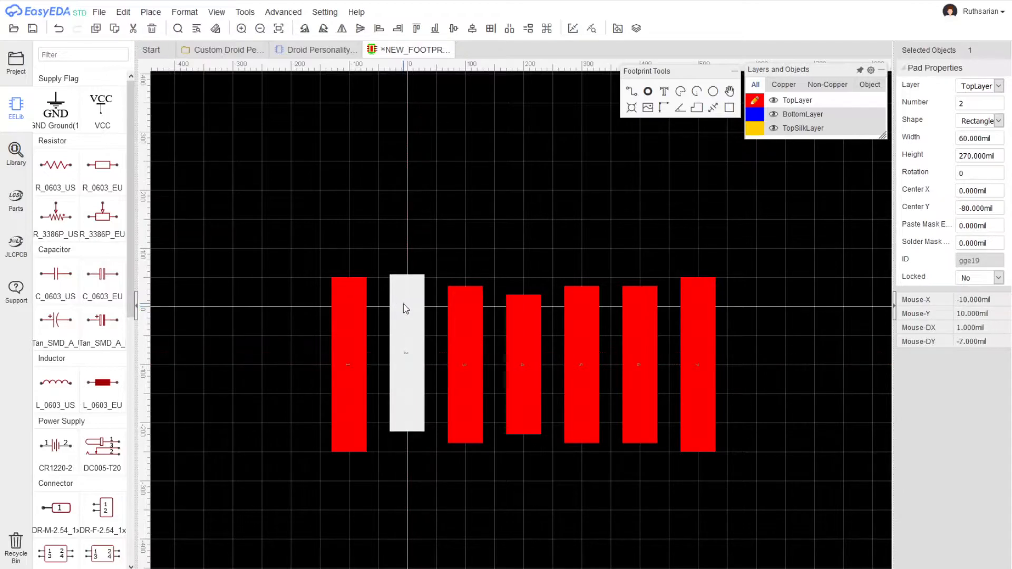
pyautogui.scroll(2, 402, 291)
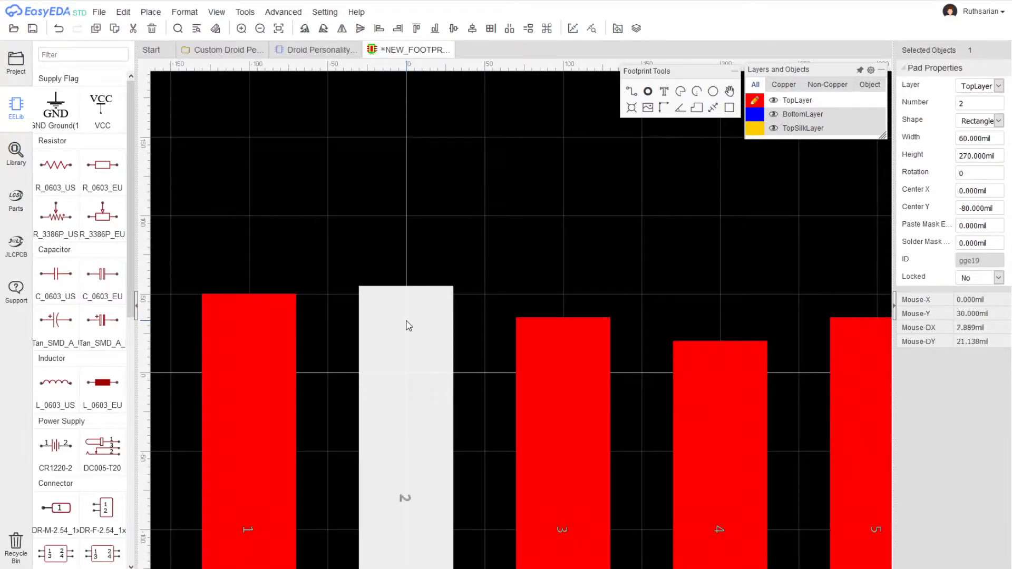
pyautogui.moveTo(409, 309); pyautogui.dragTo(406, 317)
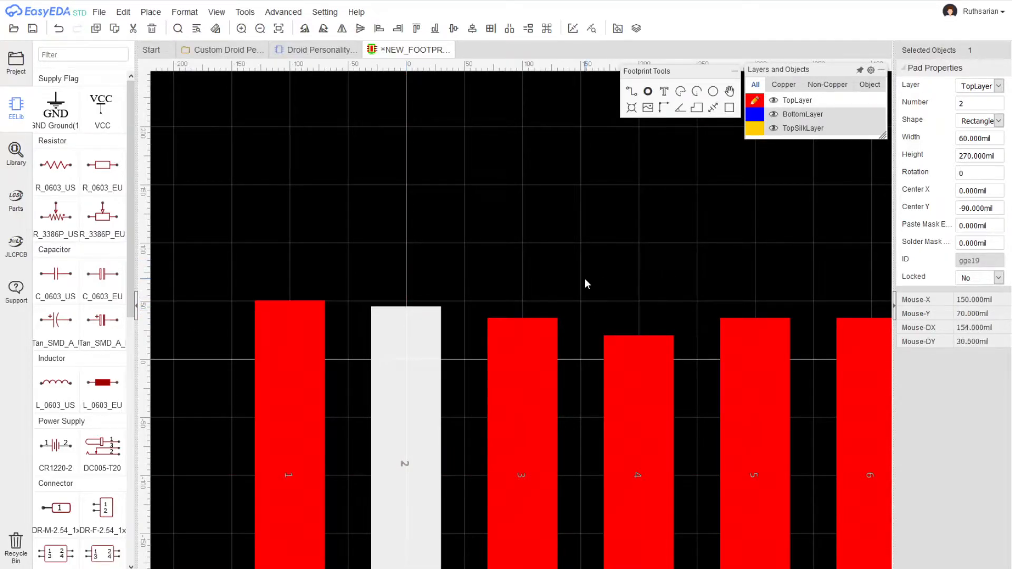
# - Move pads 3, 5 and 6 up to center Y -90 mil and raise pad 4 until its top edge is level with pad 1
pyautogui.scroll(-1, 586, 280)
pyautogui.scroll(-1, 580, 275)
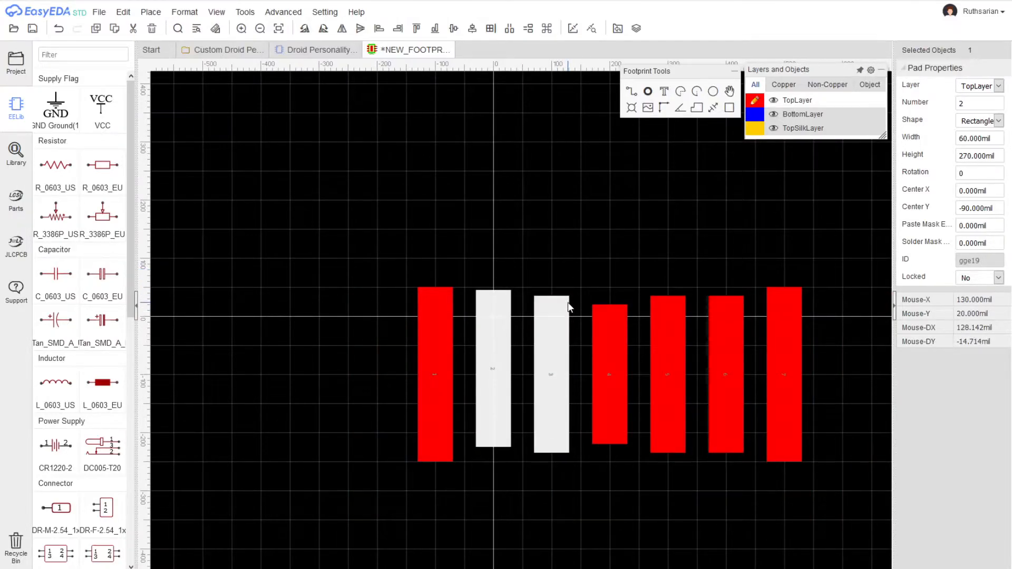
pyautogui.moveTo(554, 327); pyautogui.dragTo(604, 325)
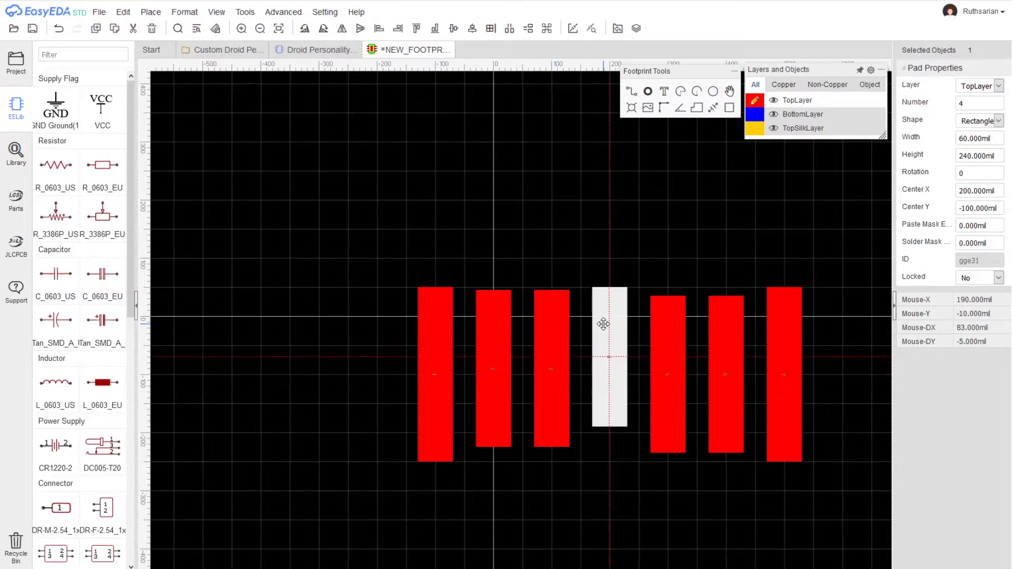
pyautogui.moveTo(664, 342); pyautogui.dragTo(665, 335)
pyautogui.moveTo(728, 341); pyautogui.dragTo(727, 330)
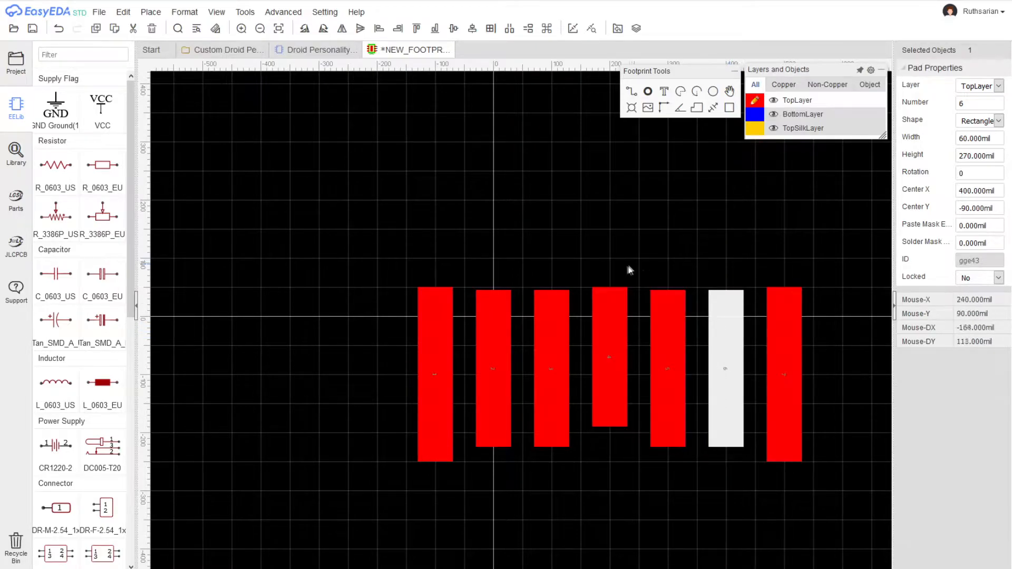
# - Examine the center X and center Y coordinates of pad 1 in its properties
pyautogui.scroll(2, 630, 270)
pyautogui.scroll(-1, 601, 256)
pyautogui.click(357, 332)
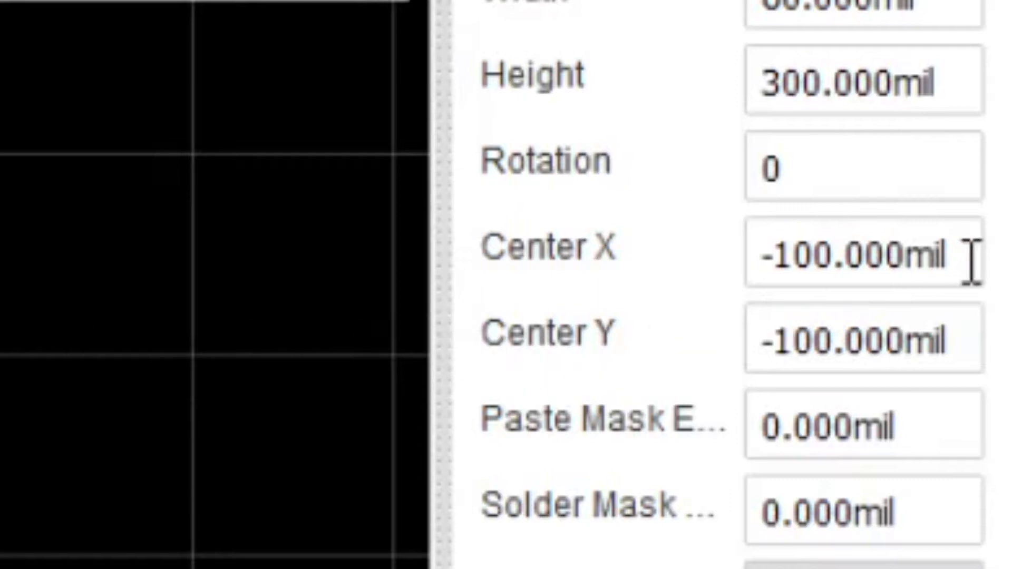
pyautogui.click(983, 188)
pyautogui.click(871, 353)
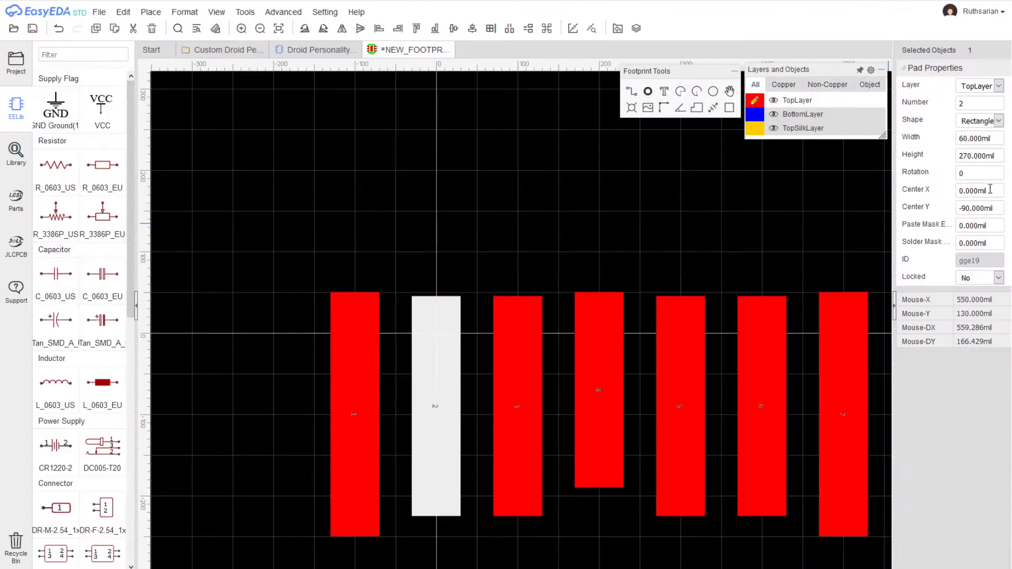
# - Try a center Y of -70 mil for pad 2 and return it to -90 mil
pyautogui.click(989, 191)
pyautogui.click(982, 203)
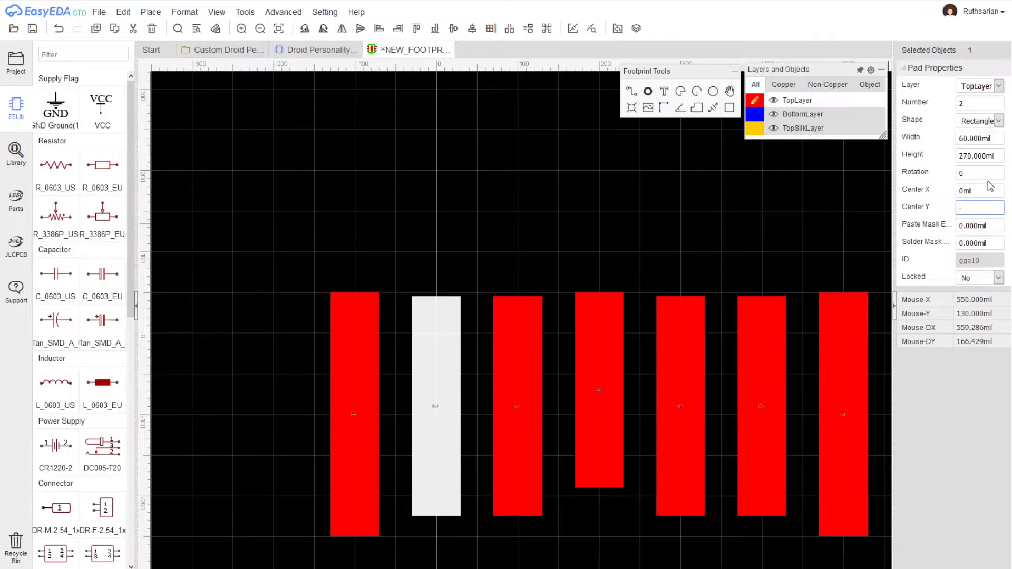
pyautogui.press('Return')
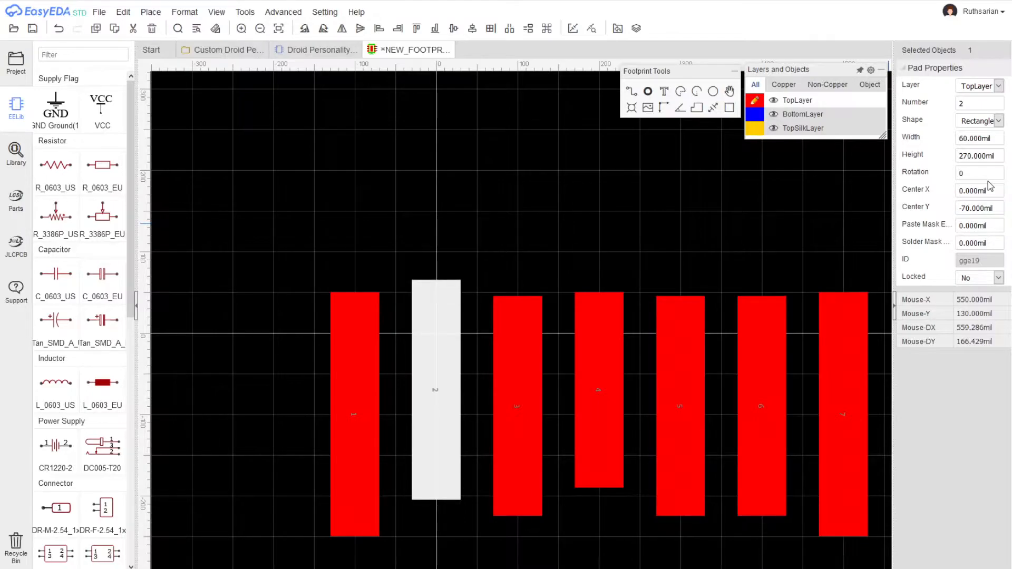
pyautogui.click(986, 210)
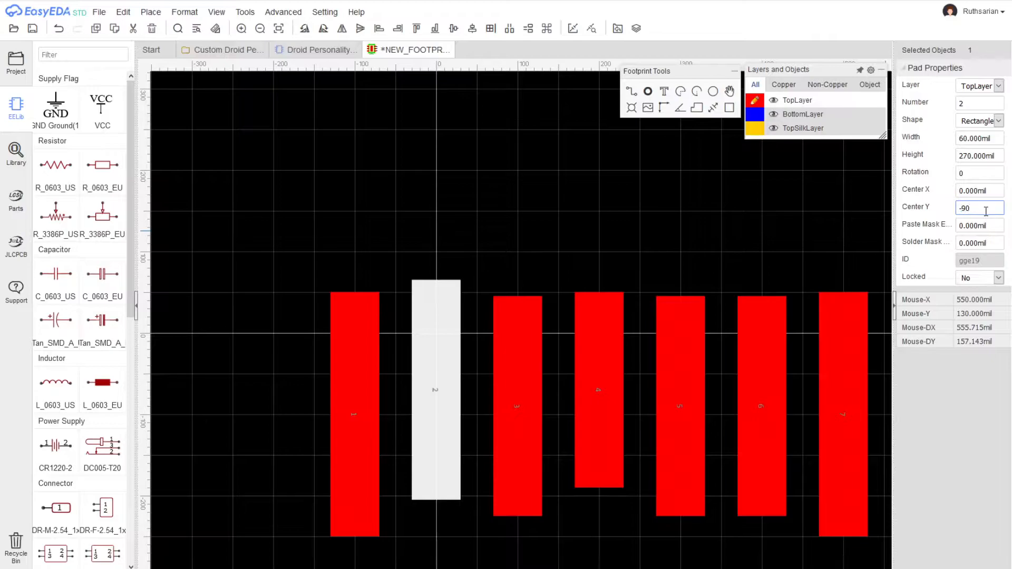
pyautogui.press('Return')
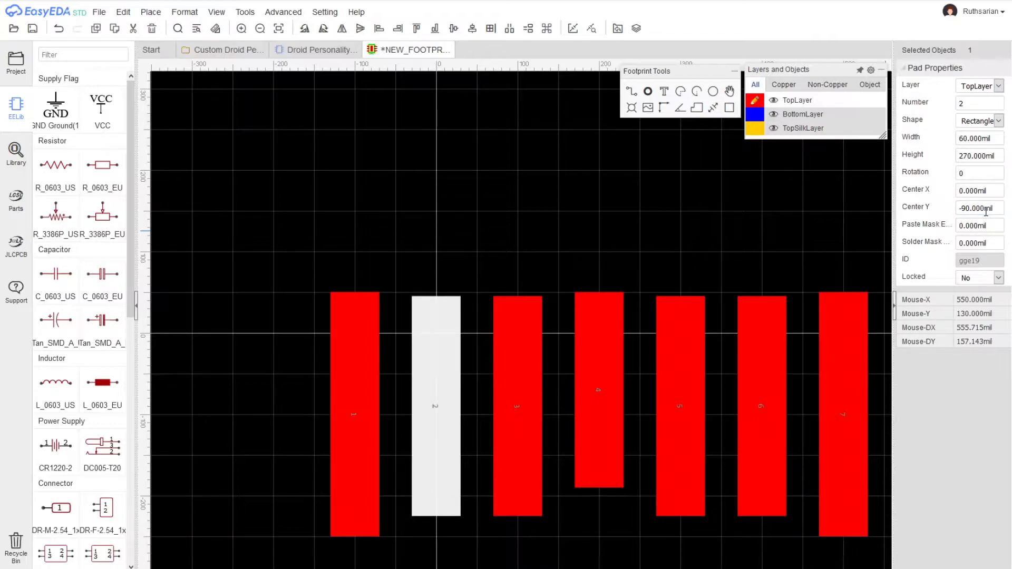
# - Try a center Y of -85 mil for pad 2 and undo the change
pyautogui.click(975, 212)
pyautogui.write('-85')
pyautogui.press('Return')
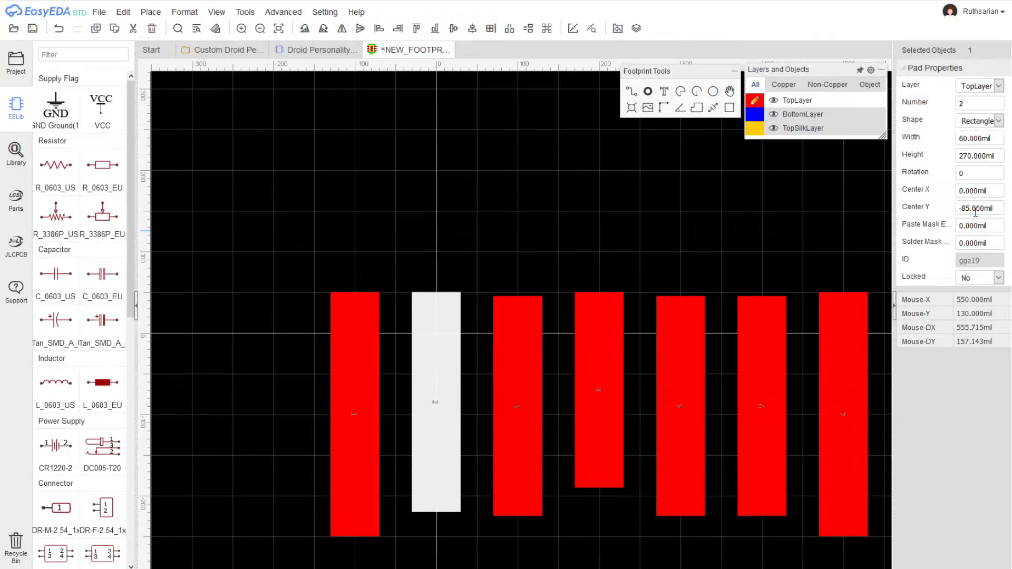
pyautogui.write('*')
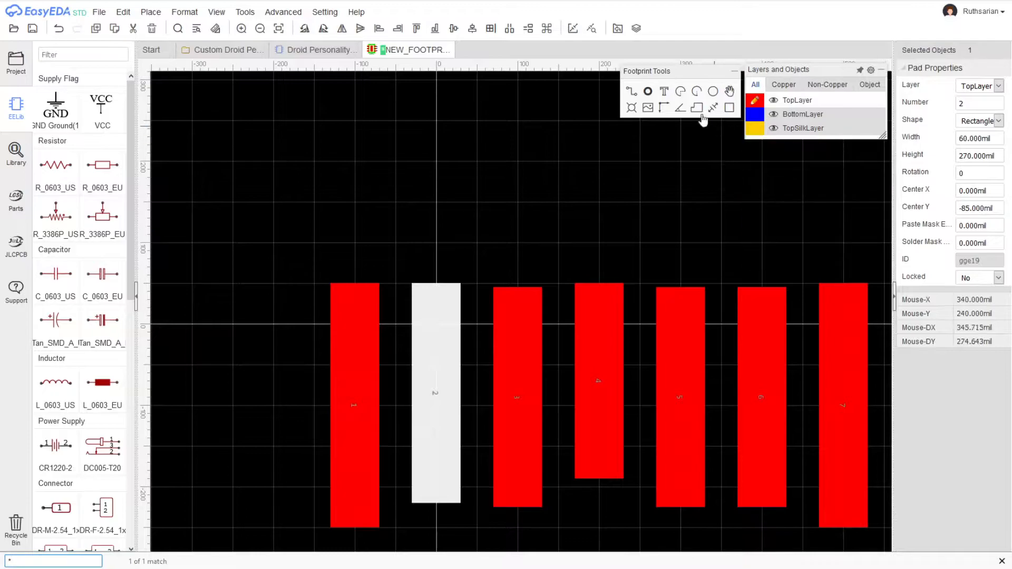
pyautogui.click(562, 178)
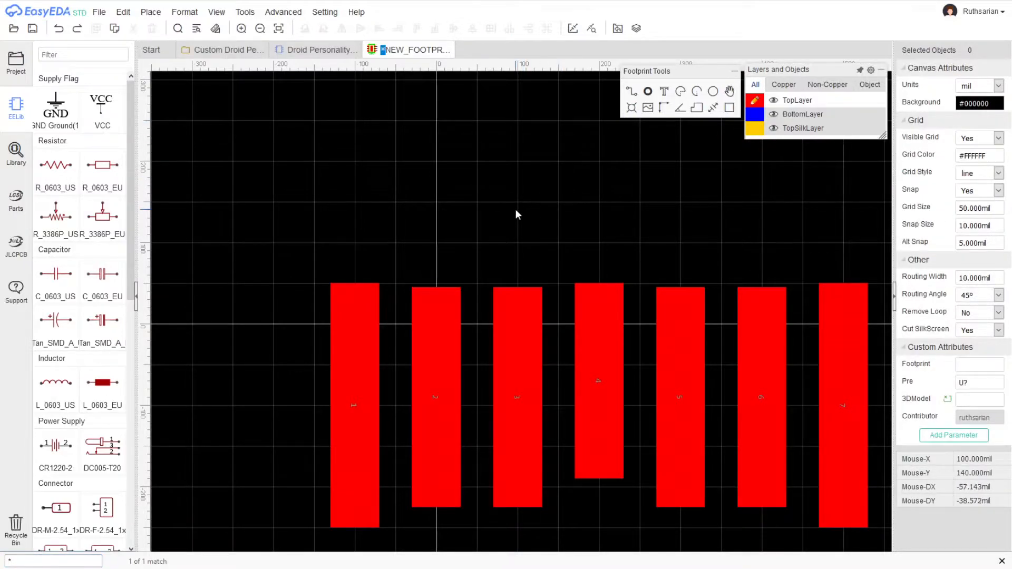
# - Set the center Y of pad 2 to -85 mil
pyautogui.click(452, 316)
pyautogui.scroll(2, 452, 316)
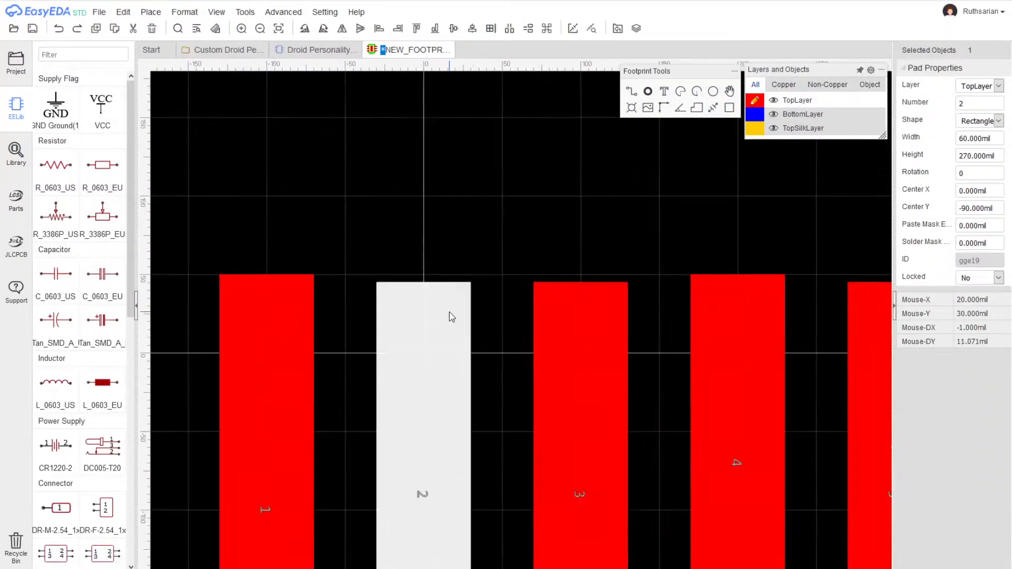
pyautogui.click(1002, 208)
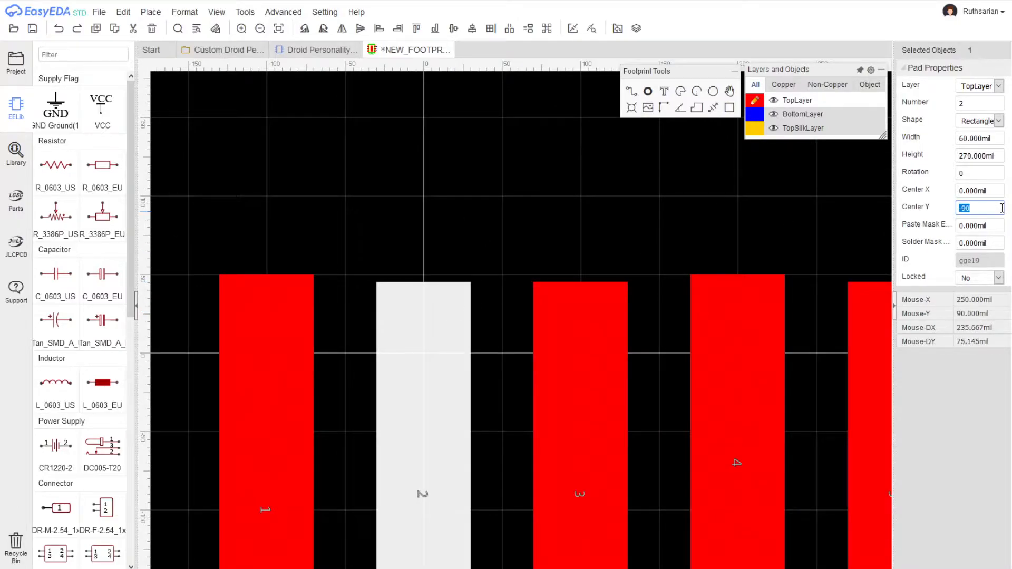
pyautogui.write('-85')
pyautogui.press('Return')
# - Set the center Y of pads 3, 5 and 6 together to -85 mil
pyautogui.click(625, 285)
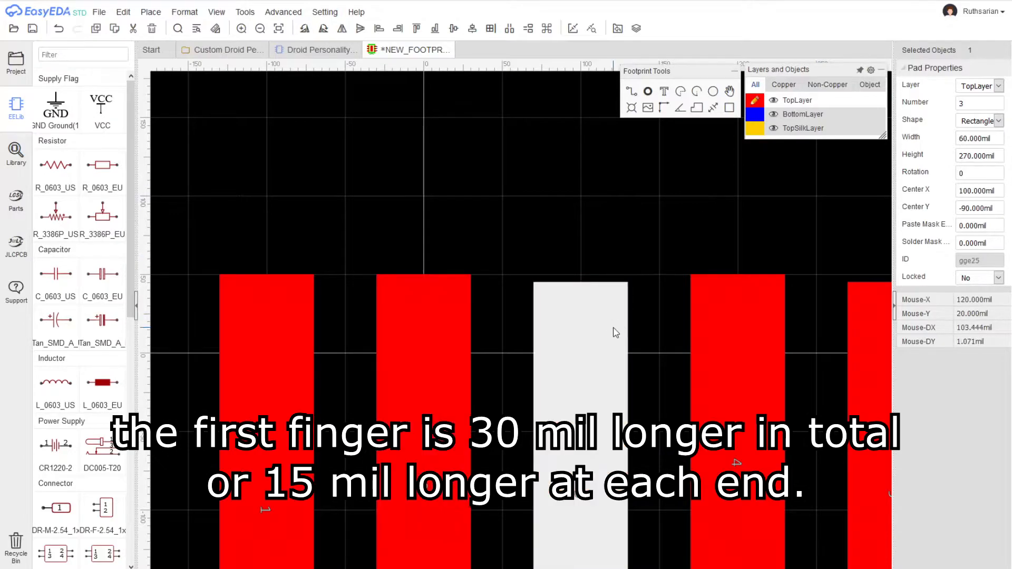
pyautogui.scroll(-1, 702, 281)
pyautogui.moveTo(756, 232); pyautogui.dragTo(654, 203, button='right')
pyautogui.scroll(-1, 654, 204)
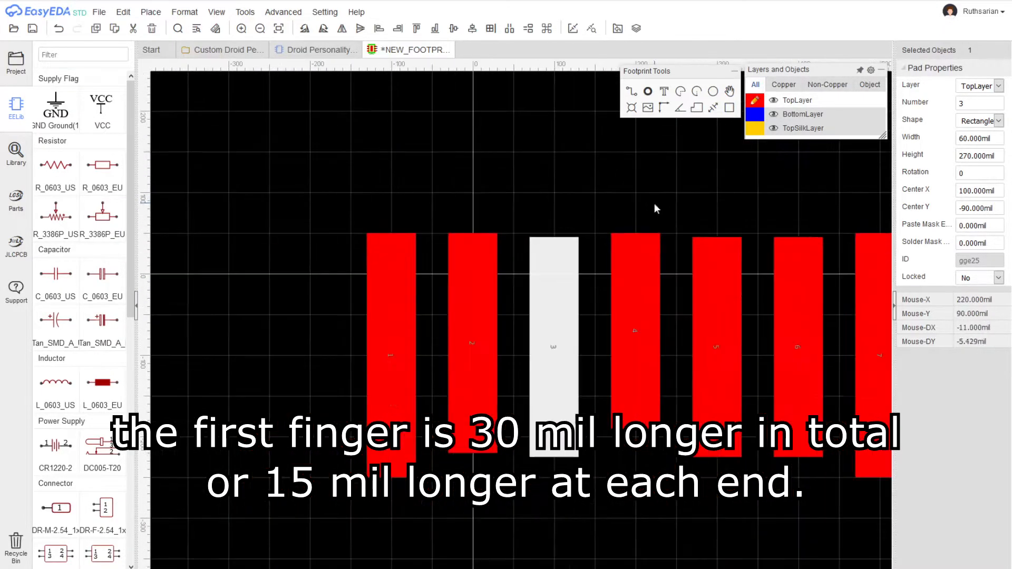
pyautogui.click(557, 287)
pyautogui.click(704, 286)
pyautogui.keyDown('ctrl'); pyautogui.click(789, 289); pyautogui.keyUp('ctrl')
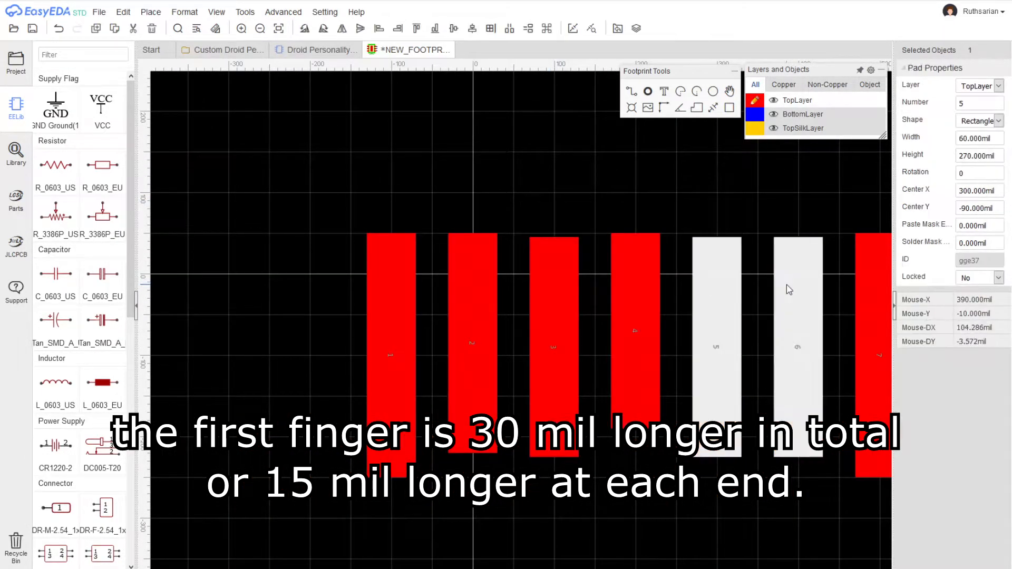
pyautogui.keyDown('ctrl'); pyautogui.click(556, 289); pyautogui.keyUp('ctrl')
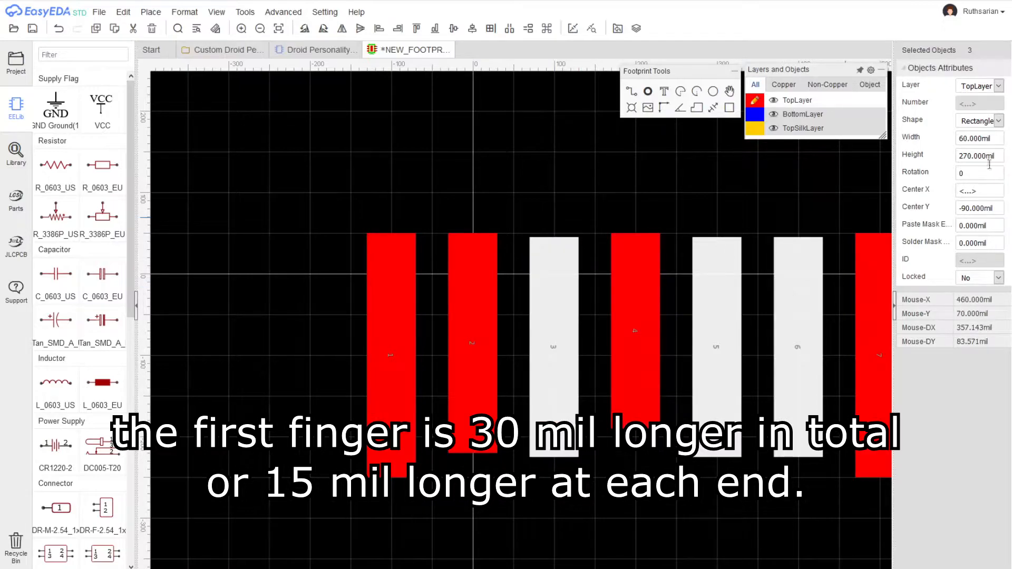
pyautogui.click(995, 207)
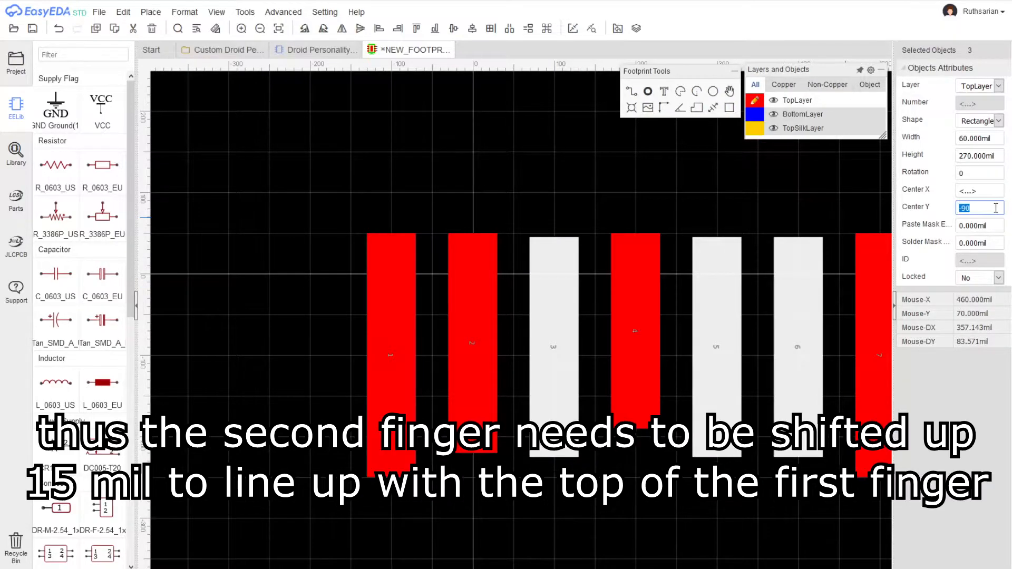
pyautogui.write('-85')
pyautogui.press('Return')
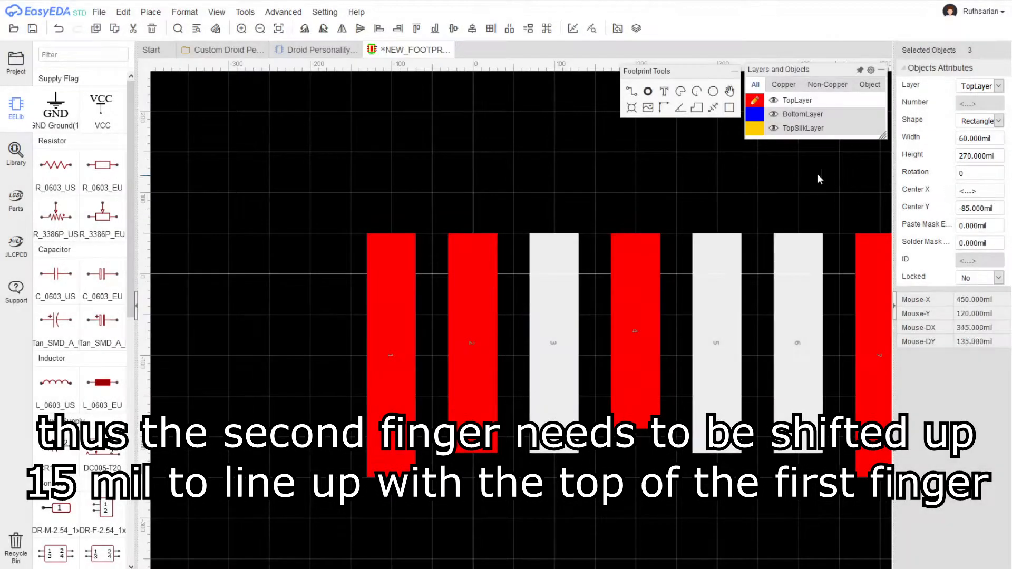
# - Examine the top edges of the pads up close to check that they line up across the row
pyautogui.click(647, 200)
pyautogui.moveTo(675, 256); pyautogui.dragTo(555, 258, button='right')
pyautogui.scroll(4, 554, 258)
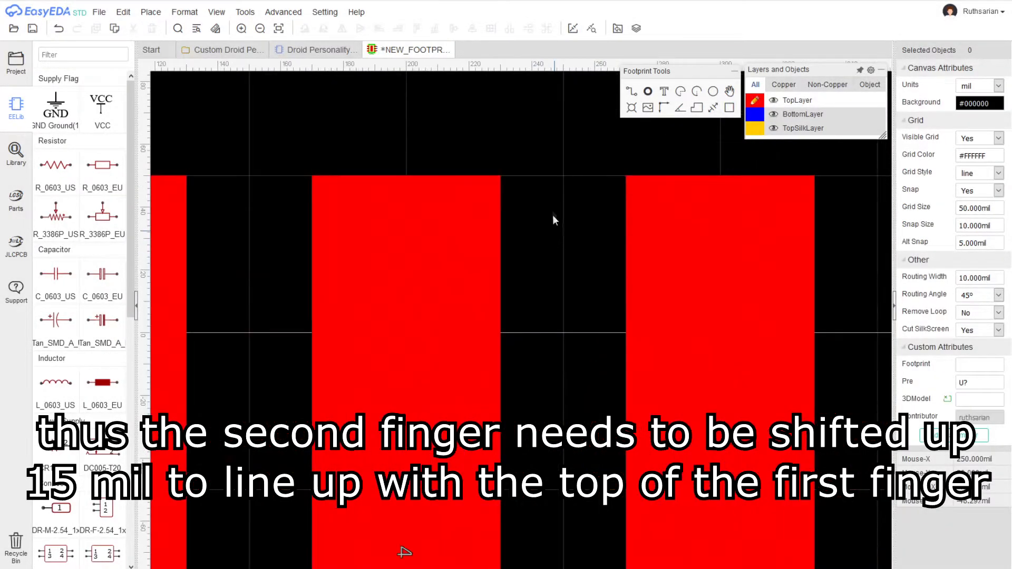
pyautogui.scroll(-5, 580, 263)
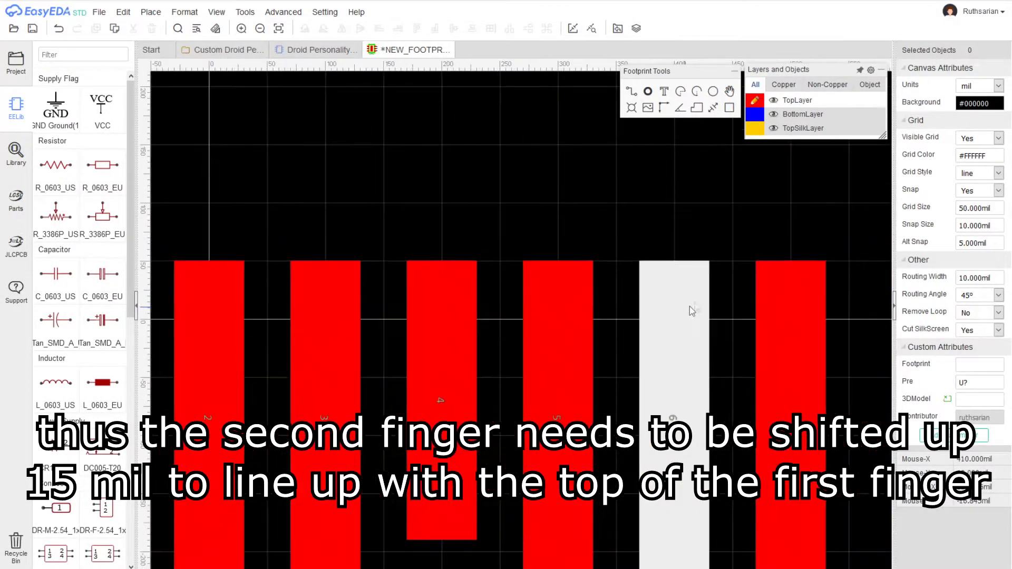
pyautogui.scroll(5, 710, 262)
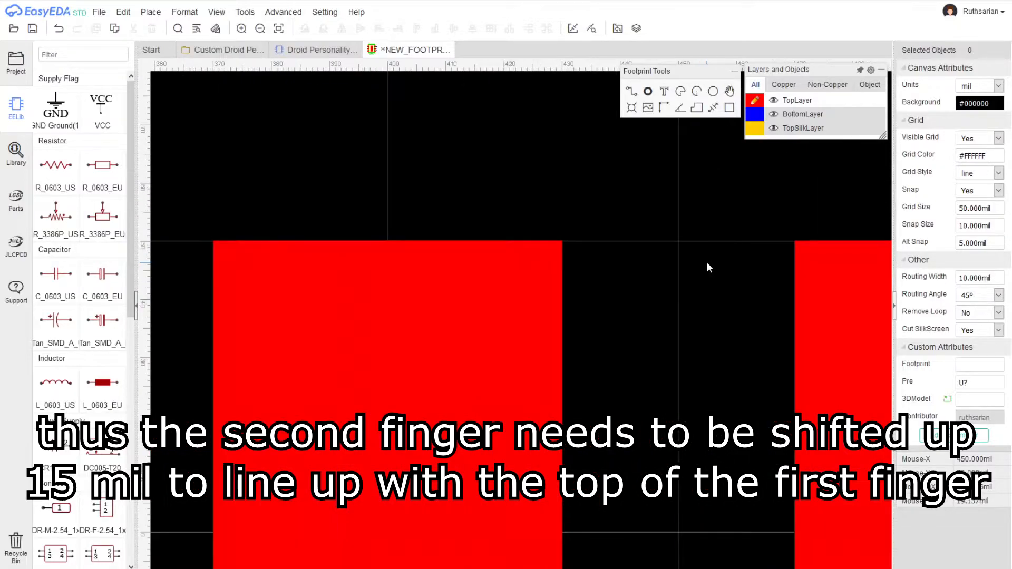
pyautogui.scroll(-6, 707, 262)
pyautogui.scroll(2, 581, 423)
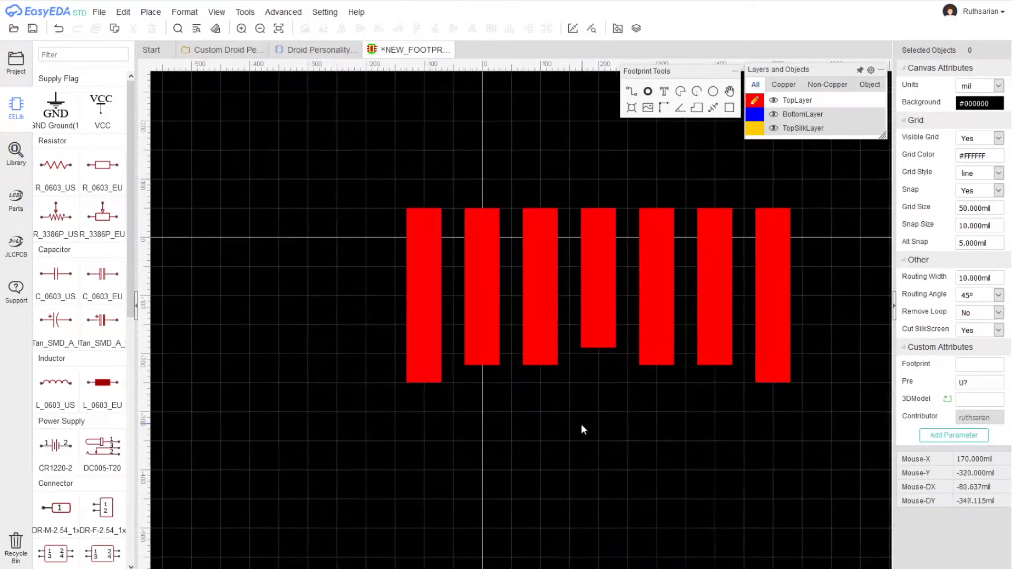
pyautogui.moveTo(545, 437); pyautogui.dragTo(492, 477, button='right')
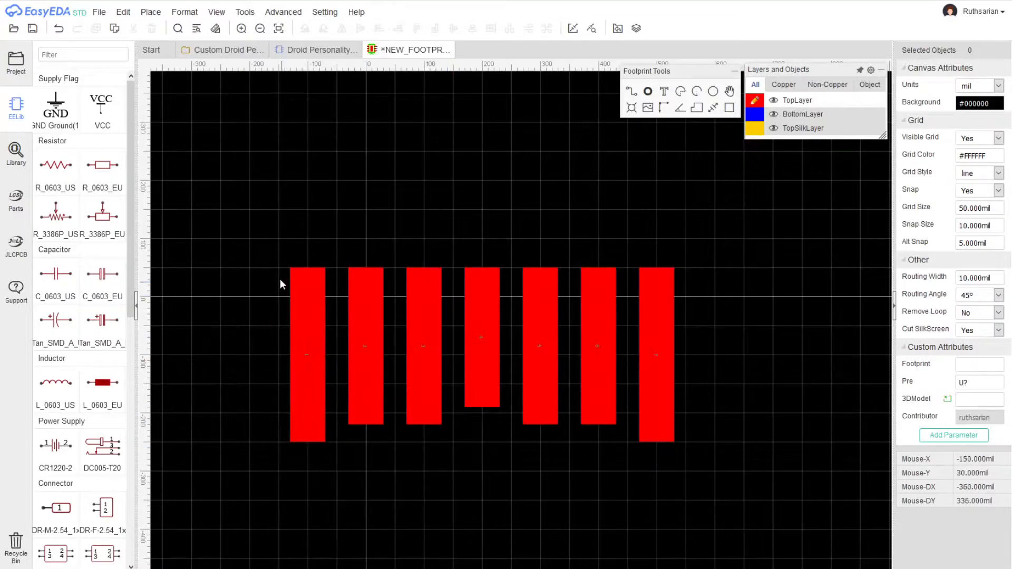
# - Move all seven pads together so pad 4 is centered on X 0 and the pads' top edges lie on Y 0
pyautogui.moveTo(257, 229); pyautogui.dragTo(720, 475)
pyautogui.moveTo(476, 327); pyautogui.dragTo(360, 322)
pyautogui.moveTo(390, 479); pyautogui.dragTo(530, 512, button='right')
pyautogui.scroll(-1, 543, 473)
pyautogui.moveTo(516, 417); pyautogui.dragTo(516, 439)
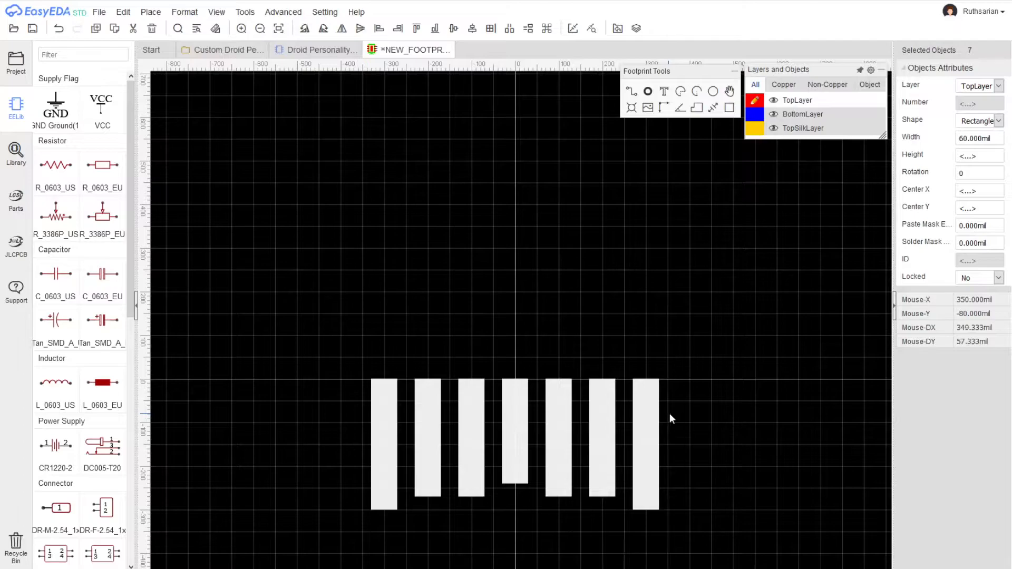
pyautogui.click(686, 437)
# - Copy all seven pads and paste the copy directly above the original row, with its top edges at about Y 380 mil
pyautogui.moveTo(715, 487); pyautogui.dragTo(711, 405, button='right')
pyautogui.moveTo(310, 246); pyautogui.dragTo(701, 467)
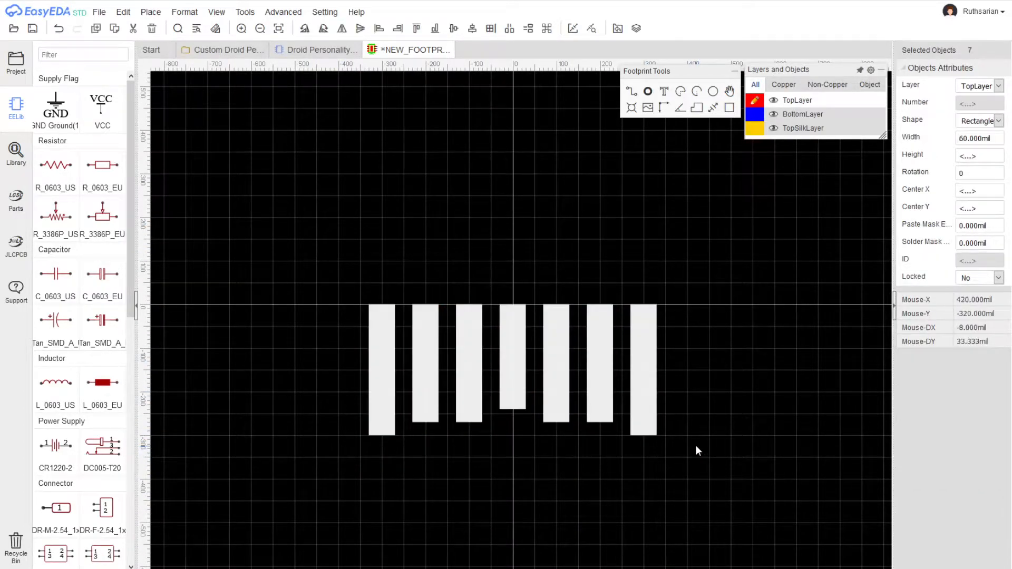
pyautogui.hotkey('ctrl', 'c')
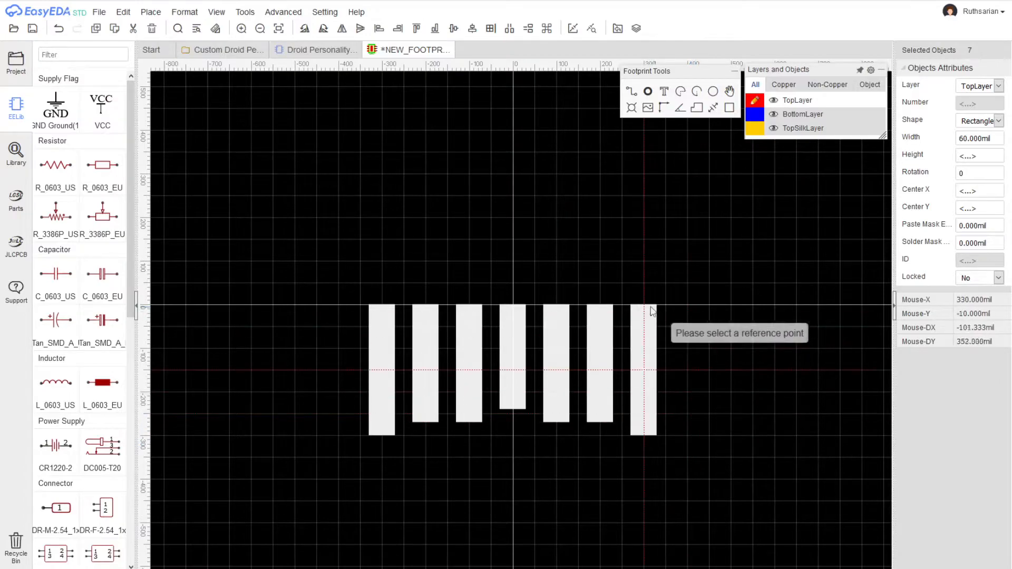
pyautogui.click(518, 244)
pyautogui.hotkey('ctrl', 'v')
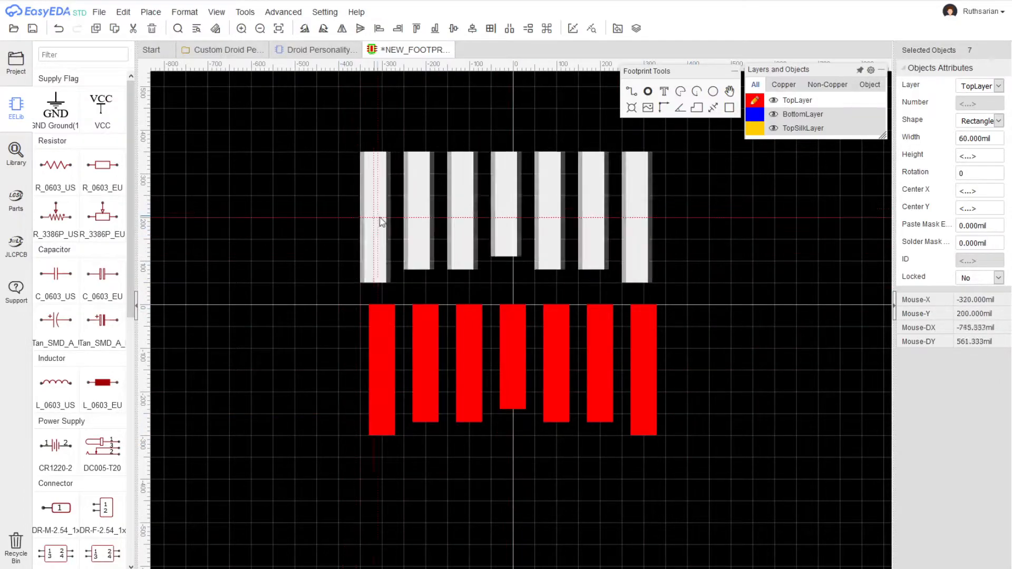
pyautogui.click(382, 209)
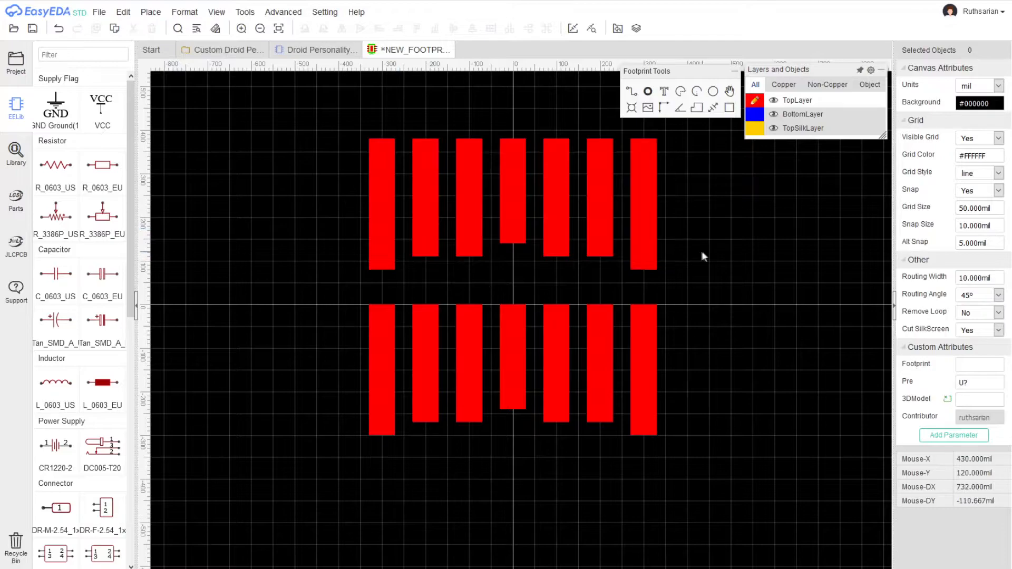
# - Assign the seven copied upper pads to BottomLayer and make BottomLayer the active layer
pyautogui.moveTo(346, 126); pyautogui.dragTo(693, 286)
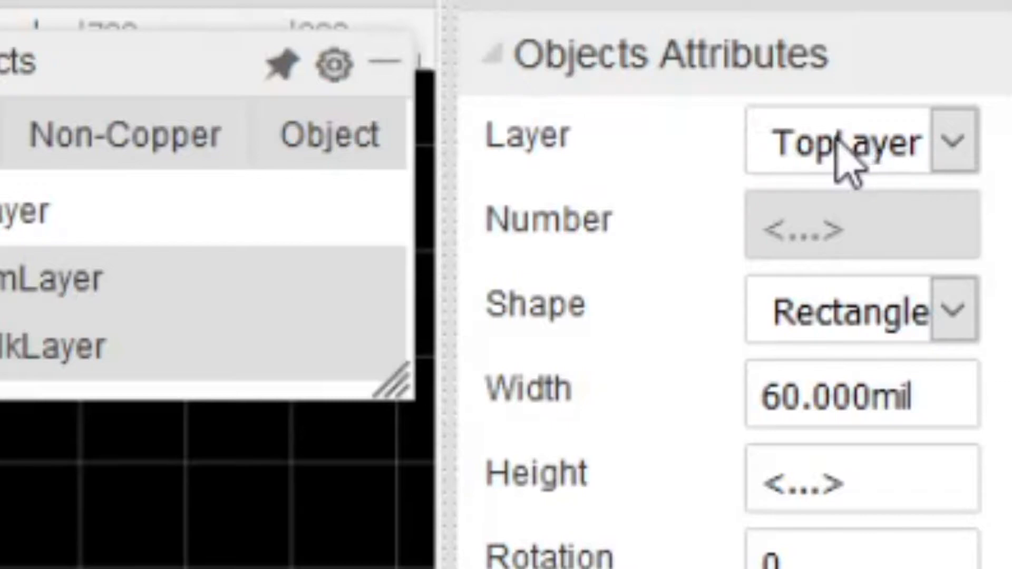
pyautogui.click(881, 165)
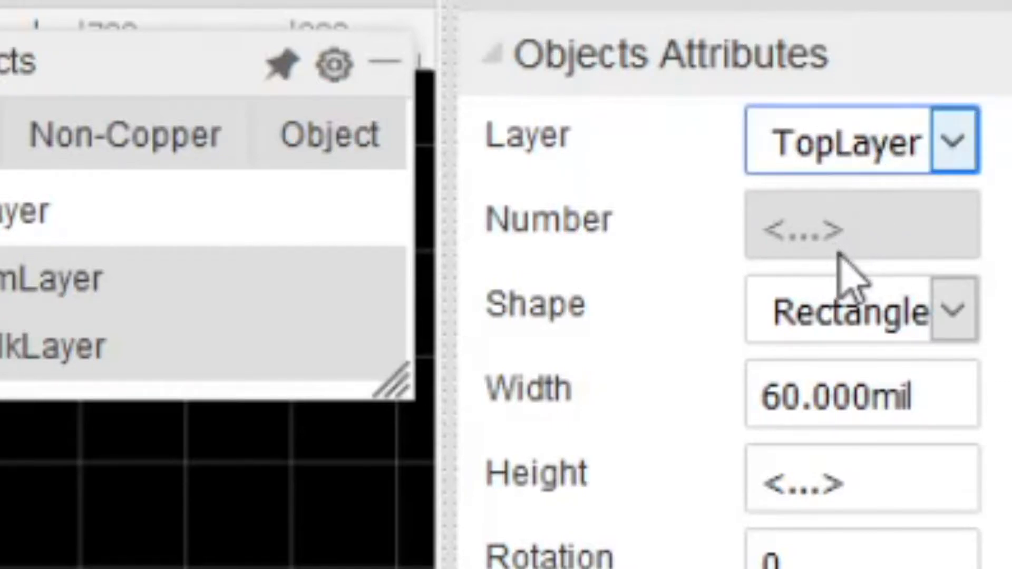
pyautogui.click(898, 261)
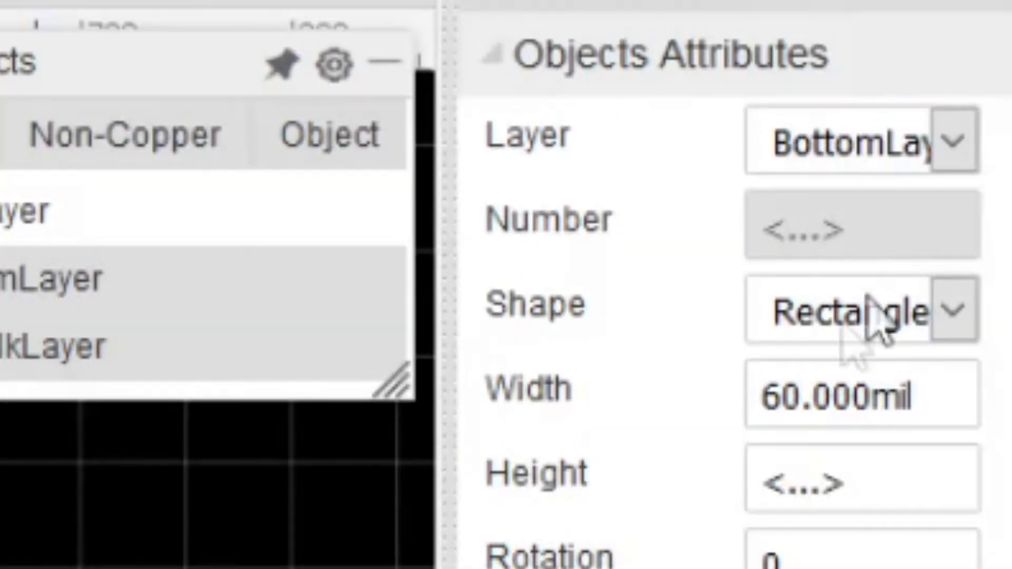
pyautogui.click(332, 122)
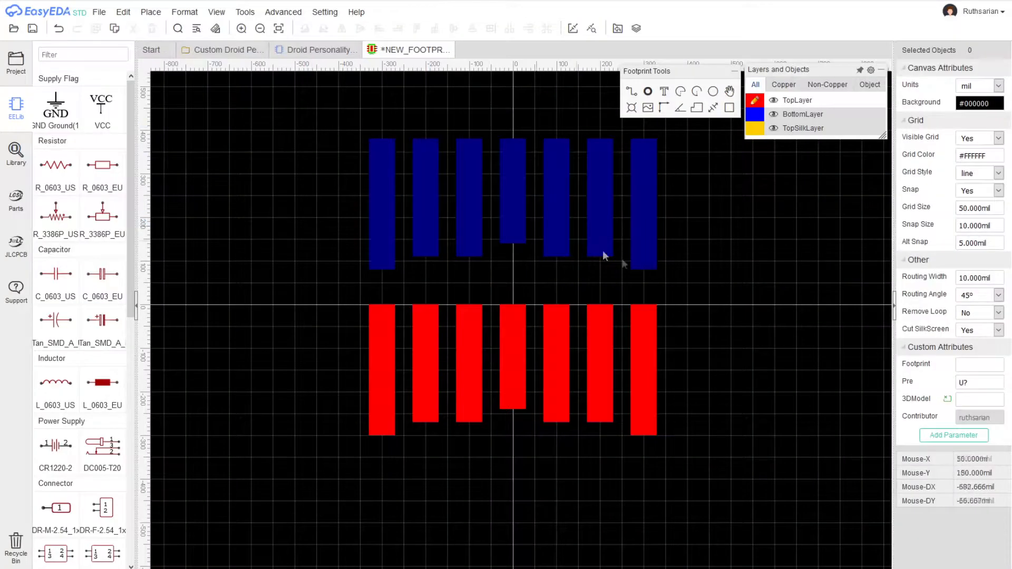
pyautogui.click(755, 114)
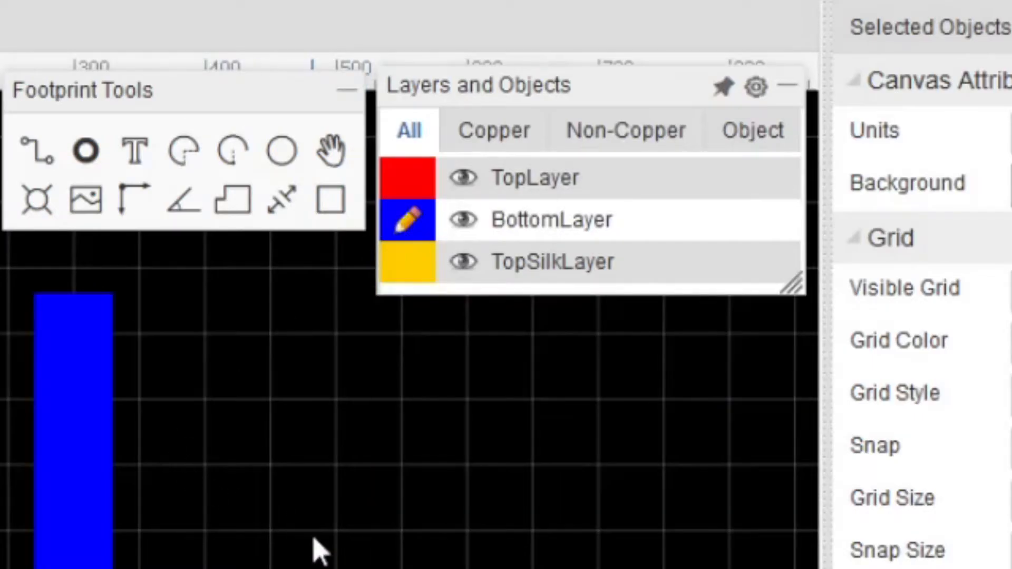
pyautogui.moveTo(414, 279)
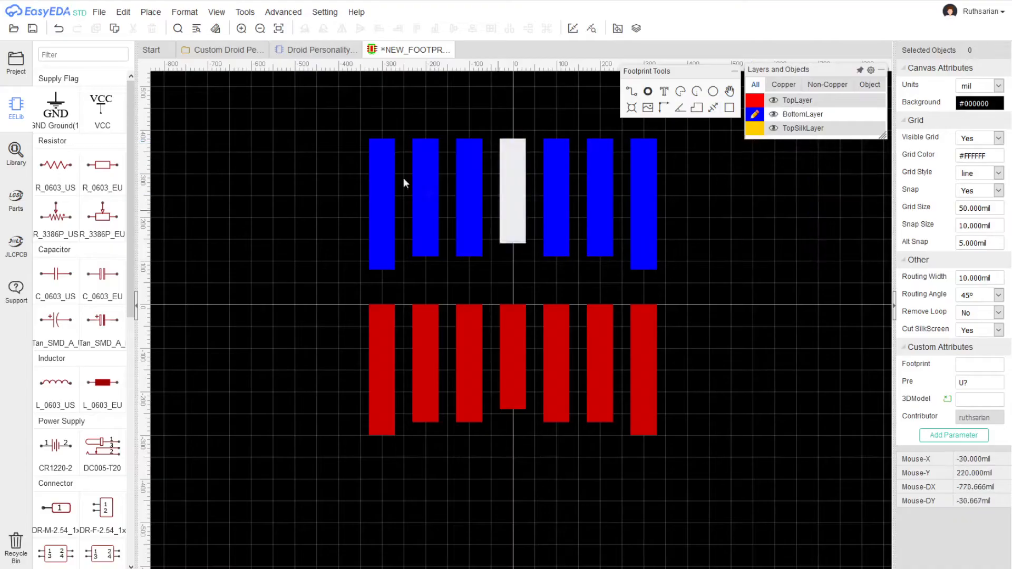
# - Move the seven BottomLayer pads together straight down onto the TopLayer pads, with their top edges on Y 0
pyautogui.moveTo(311, 119); pyautogui.dragTo(707, 286)
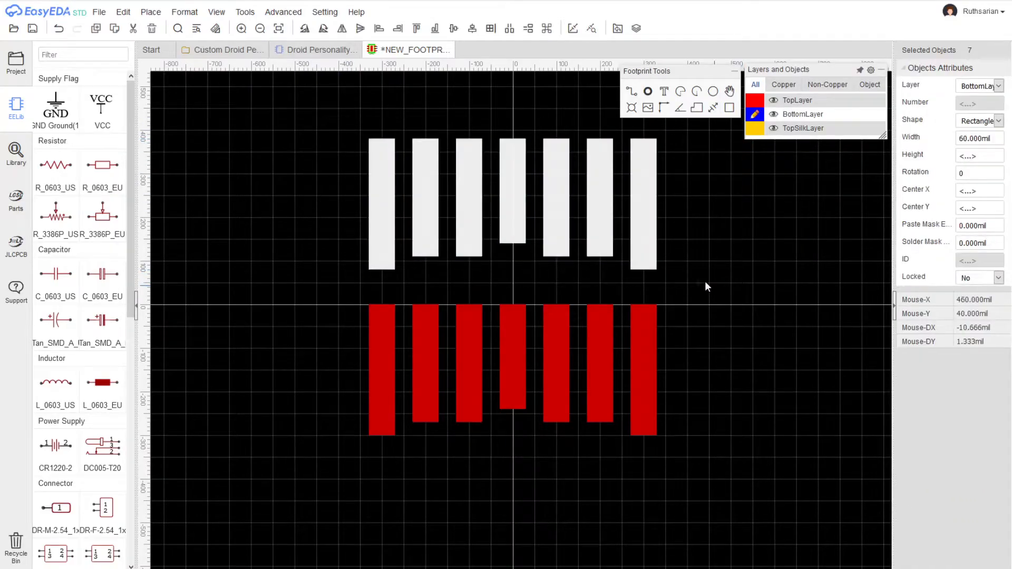
pyautogui.rightClick(646, 166)
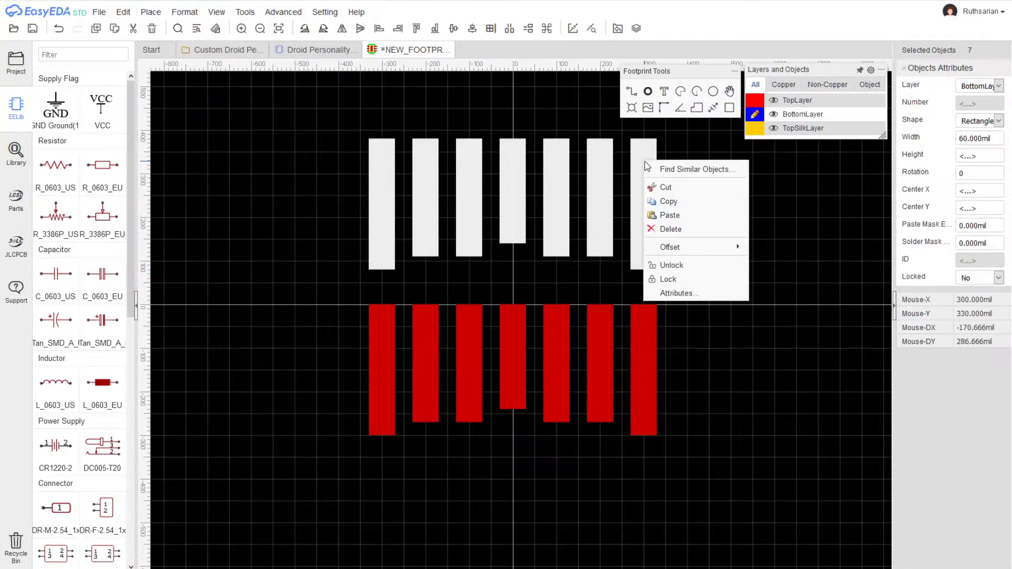
pyautogui.press('Escape')
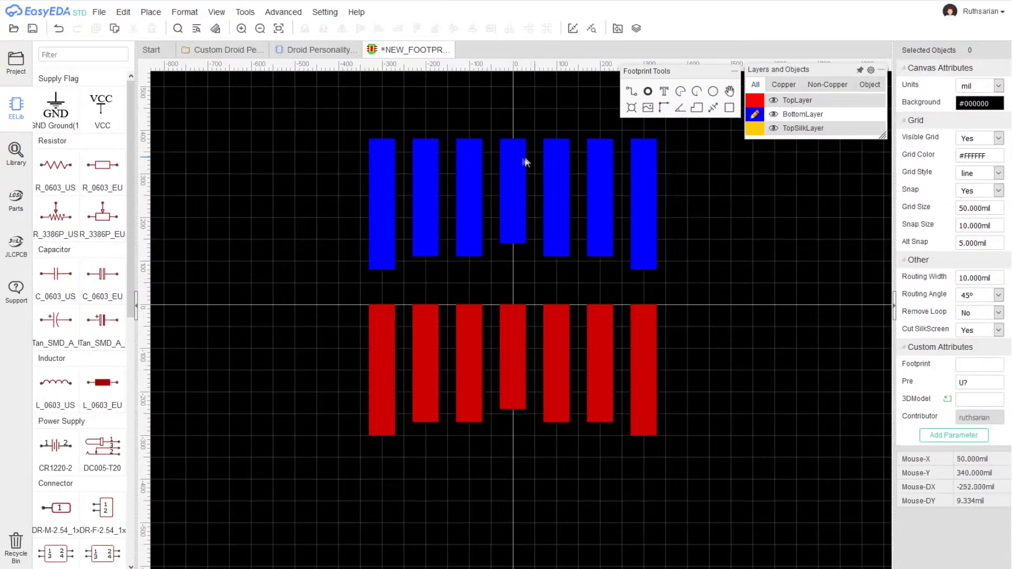
pyautogui.moveTo(365, 128); pyautogui.dragTo(759, 287)
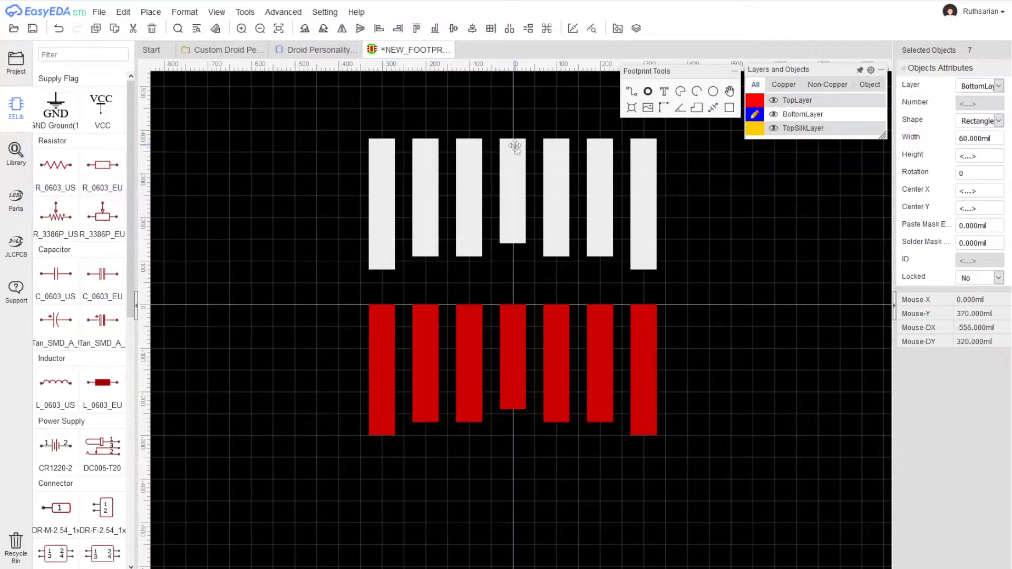
pyautogui.moveTo(515, 147); pyautogui.dragTo(516, 311)
pyautogui.click(461, 237)
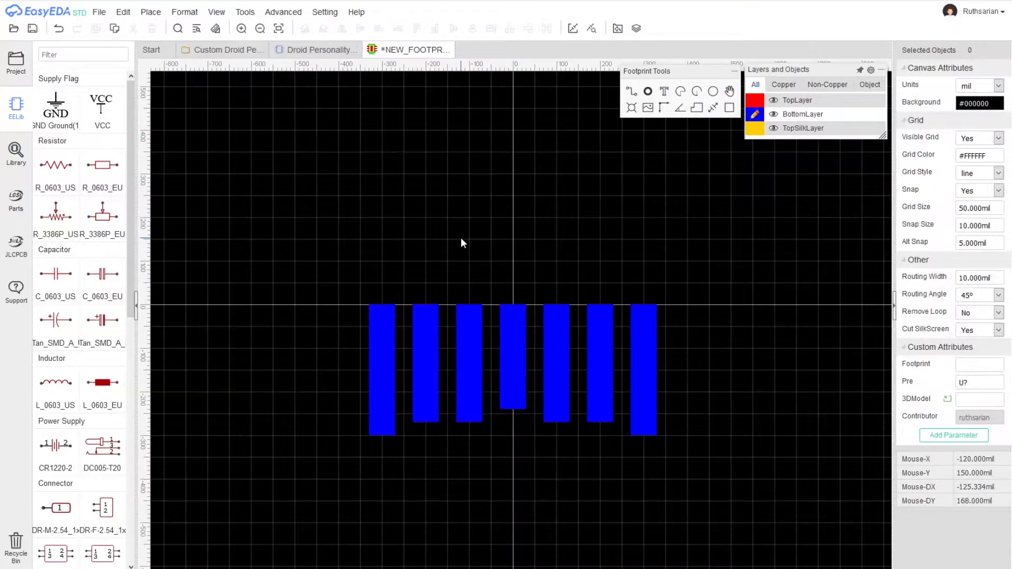
# - Examine the overlapped pads up close to check that both layers' pads line up at their top and lower edges
pyautogui.scroll(4, 502, 432)
pyautogui.moveTo(592, 206); pyautogui.dragTo(580, 405, button='right')
pyautogui.scroll(6, 561, 282)
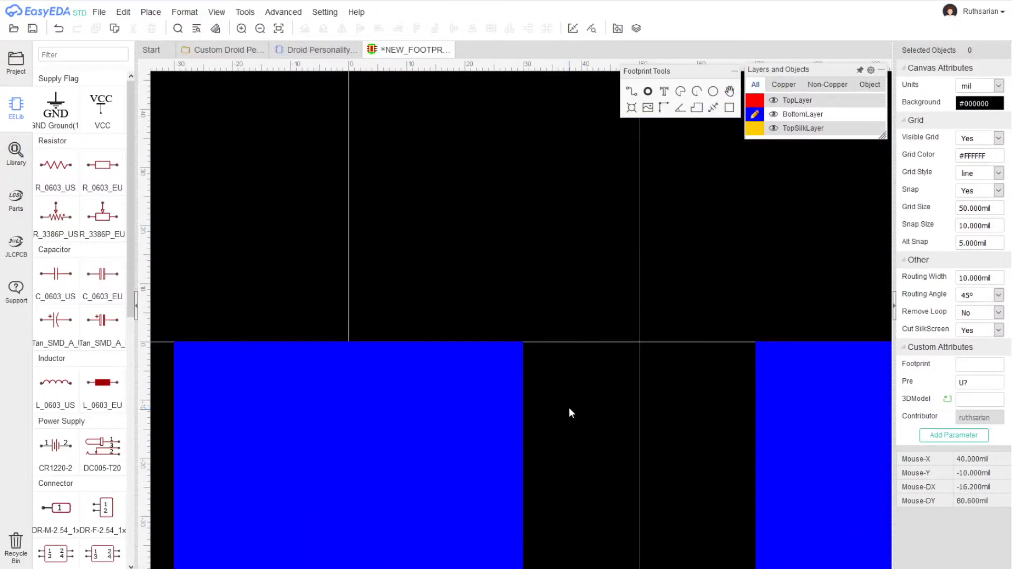
pyautogui.scroll(8, 483, 338)
pyautogui.scroll(-8, 455, 257)
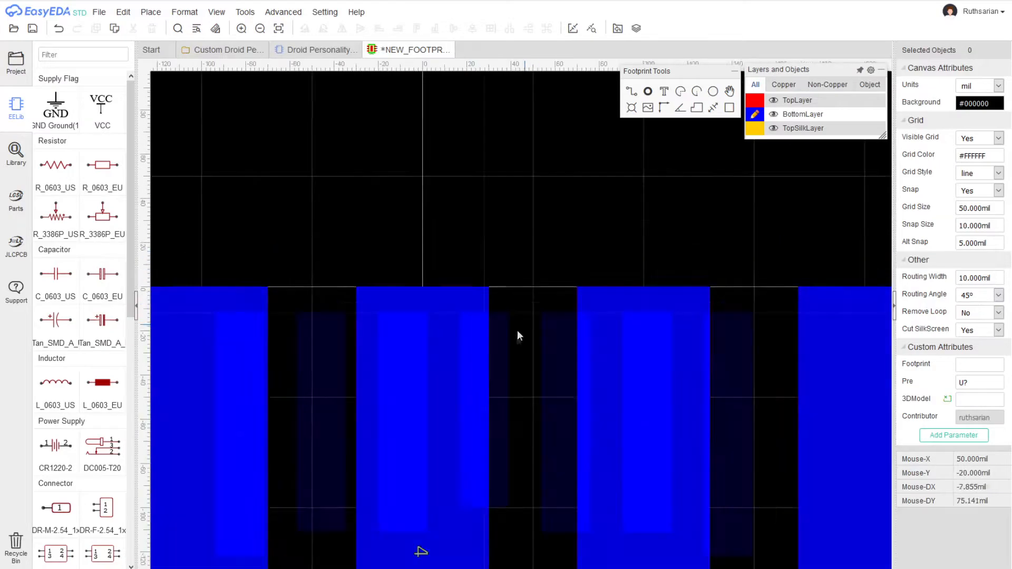
pyautogui.scroll(4, 529, 421)
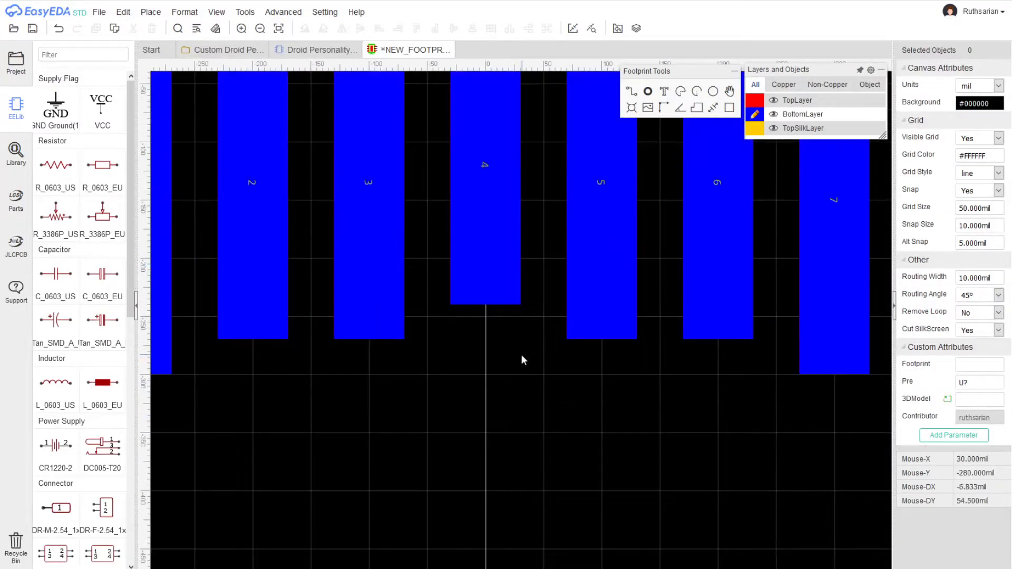
pyautogui.moveTo(521, 352); pyautogui.dragTo(571, 554, button='right')
pyautogui.scroll(-1, 569, 478)
# - Compare the pads on both copper layers by making TopLayer active and switching back to BottomLayer
pyautogui.moveTo(817, 100)
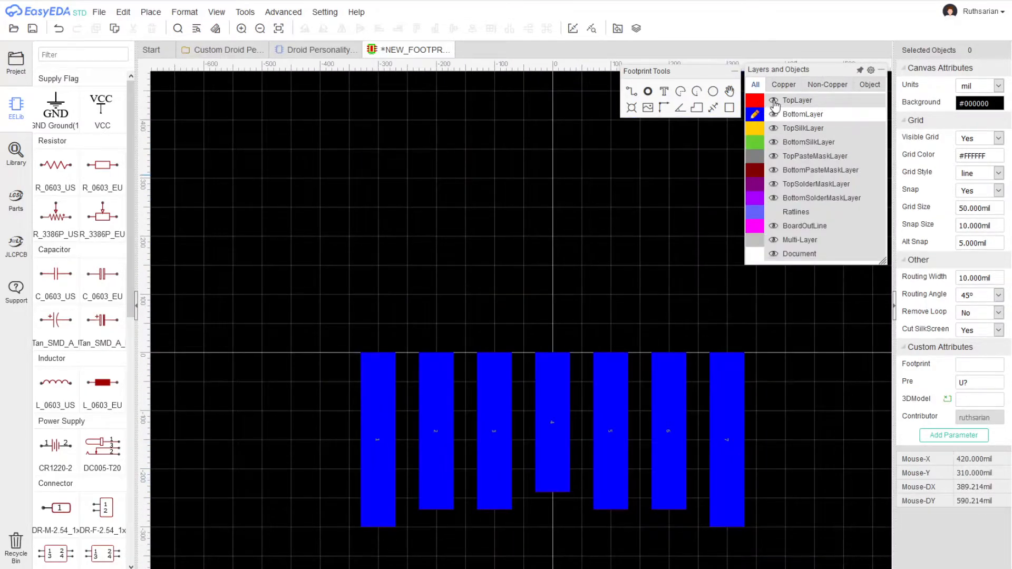
pyautogui.click(773, 114)
pyautogui.moveTo(596, 263); pyautogui.dragTo(569, 183, button='right')
pyautogui.scroll(1, 562, 204)
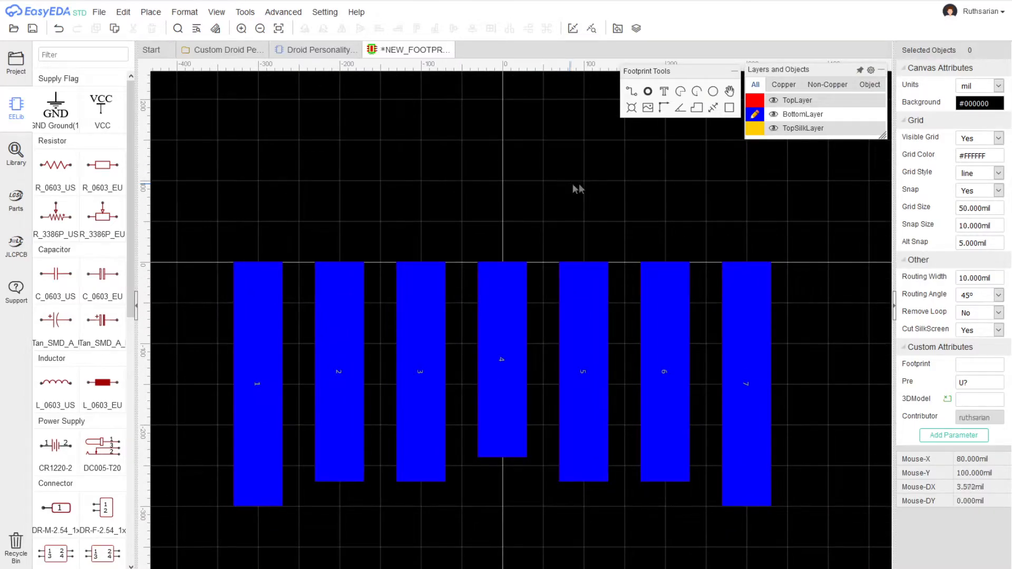
pyautogui.moveTo(773, 103)
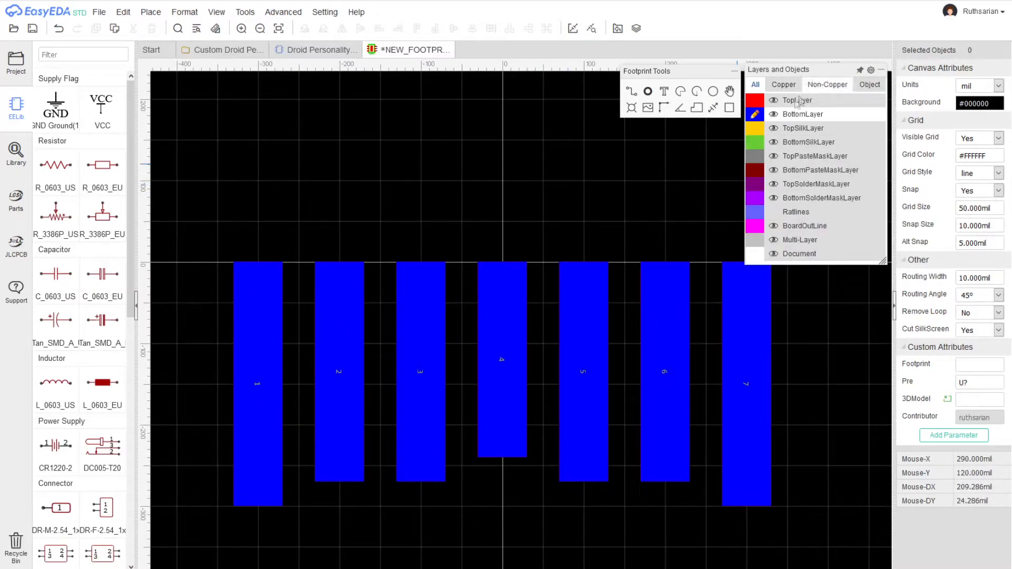
pyautogui.click(762, 99)
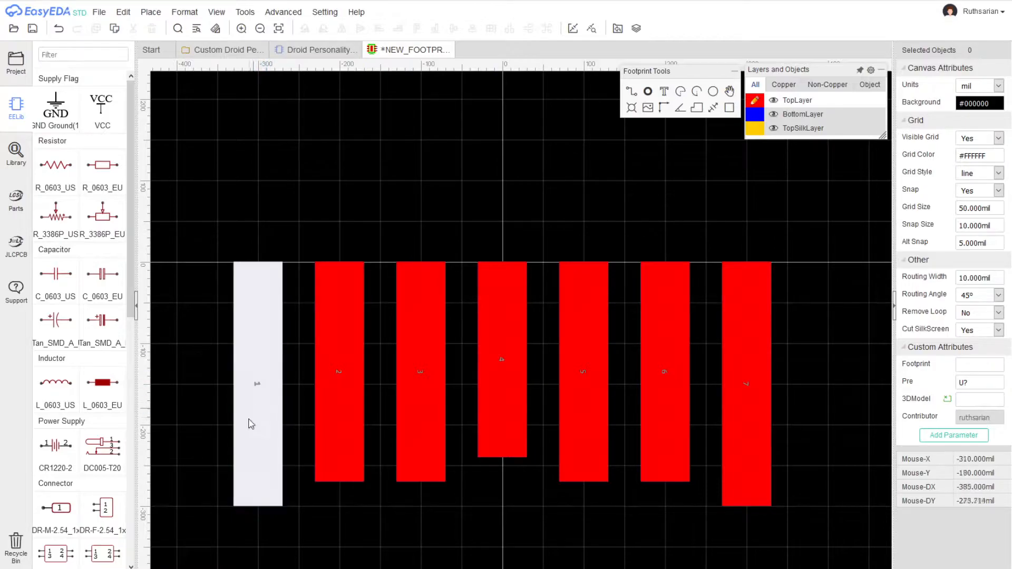
pyautogui.click(757, 115)
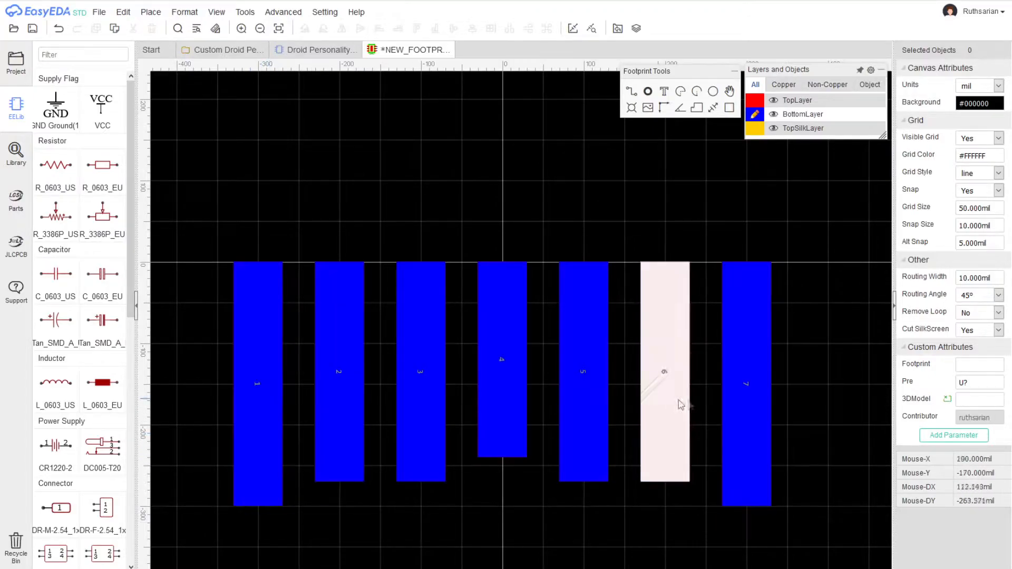
# - Renumber the BottomLayer pads at X 300, 200 and 100 mil as 1, 2 and 3
pyautogui.click(744, 395)
pyautogui.doubleClick(968, 103)
pyautogui.write('1')
pyautogui.click(667, 369)
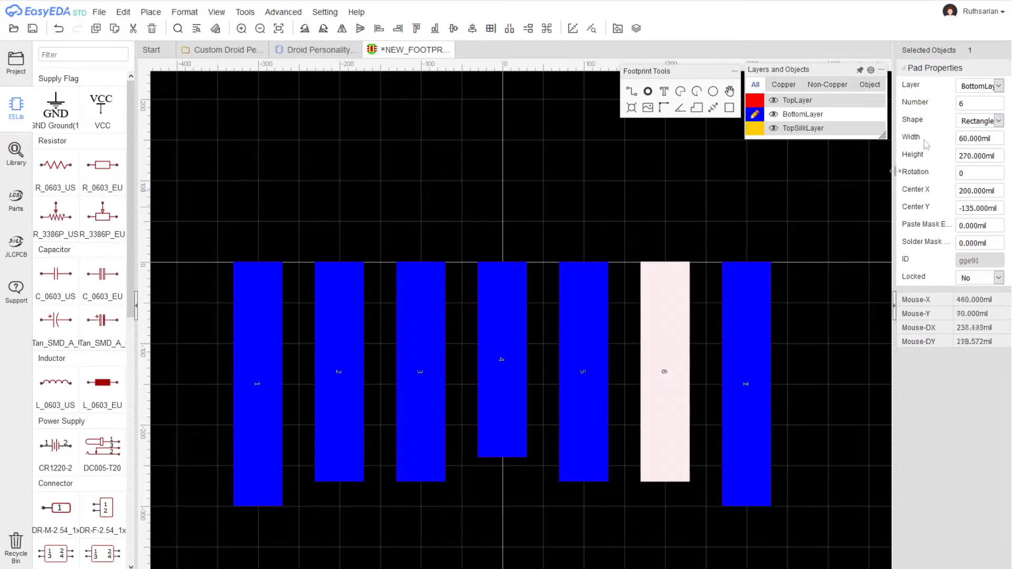
pyautogui.doubleClick(996, 104)
pyautogui.write('8')
pyautogui.click(585, 337)
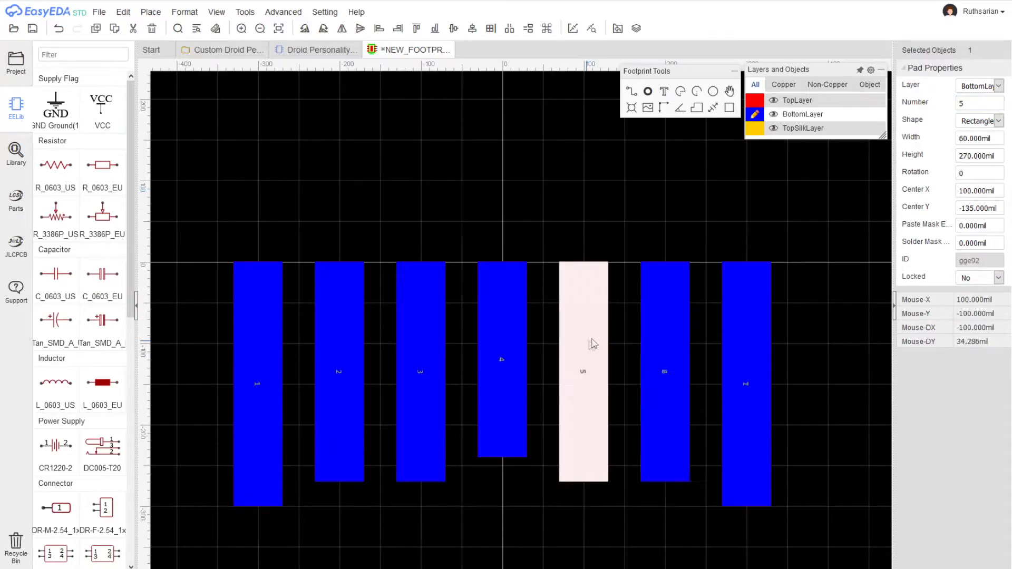
pyautogui.doubleClick(978, 99)
pyautogui.write('9')
# - Renumber the BottomLayer pads at X -100, -200 and -300 mil as 5, 6 and 7
pyautogui.click(422, 390)
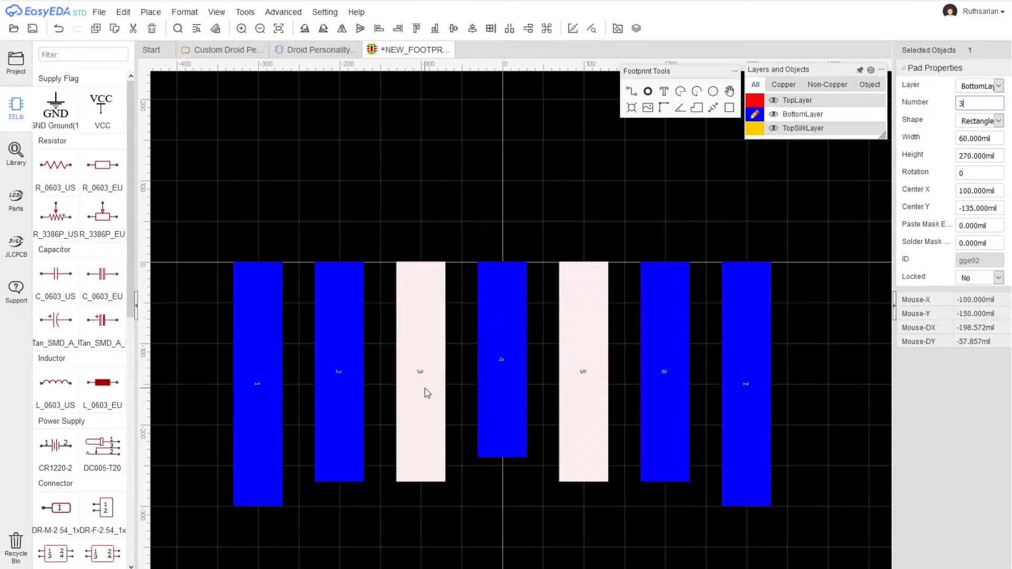
pyautogui.doubleClick(967, 103)
pyautogui.write('5')
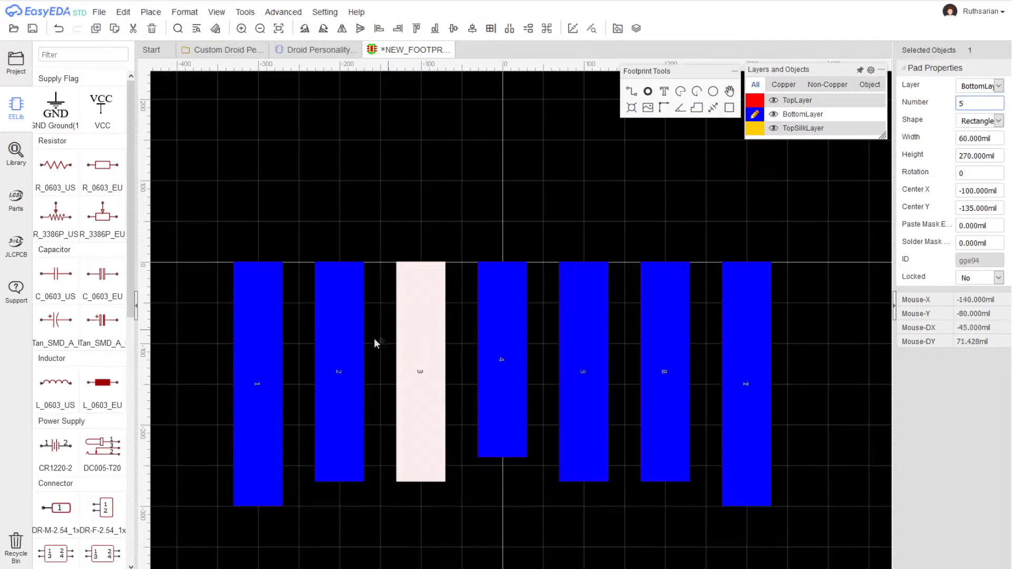
pyautogui.click(348, 348)
pyautogui.doubleClick(967, 104)
pyautogui.write('6')
pyautogui.click(251, 388)
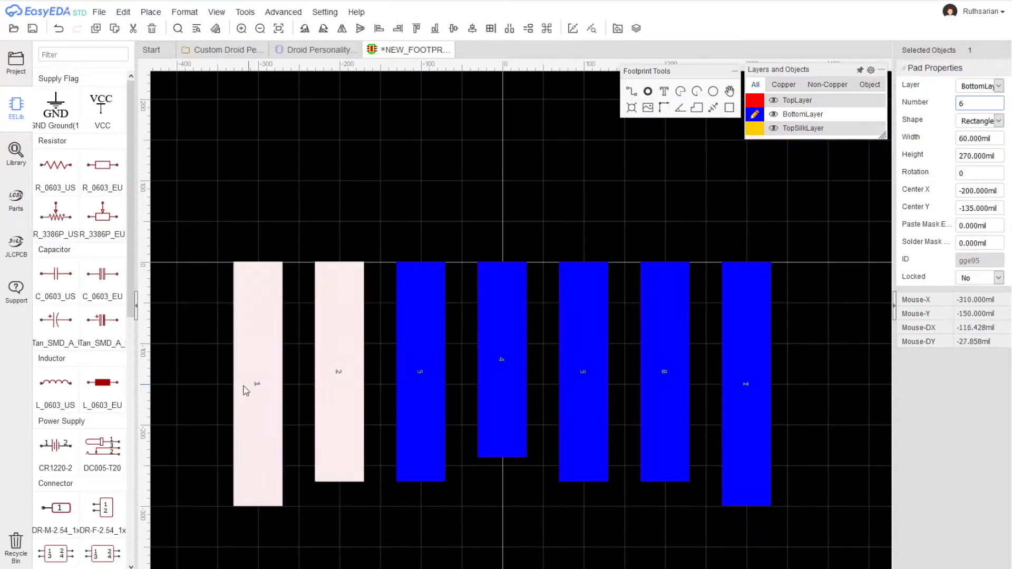
pyautogui.doubleClick(979, 103)
pyautogui.write('7')
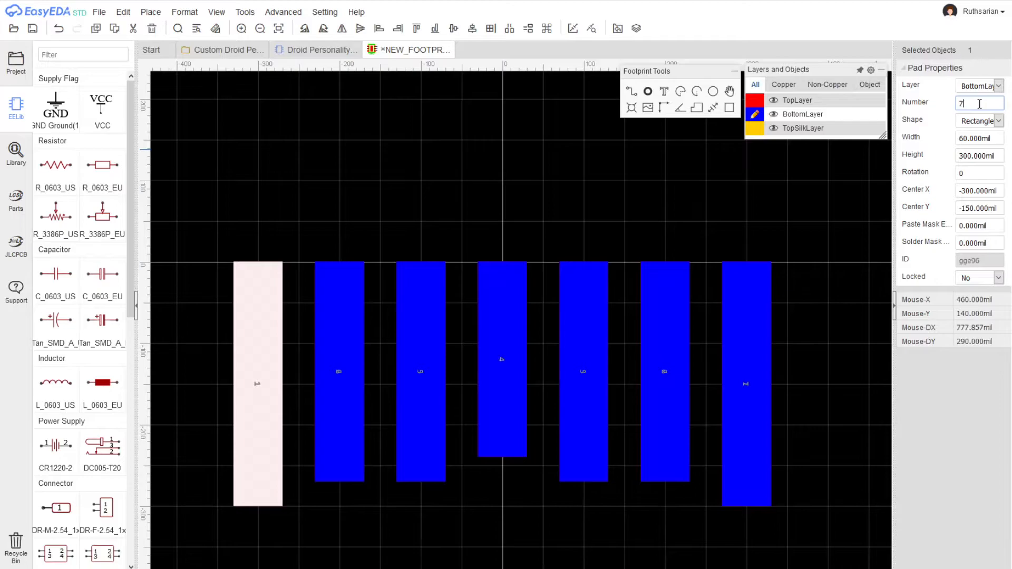
pyautogui.click(488, 205)
pyautogui.hotkey('ctrl', 's')
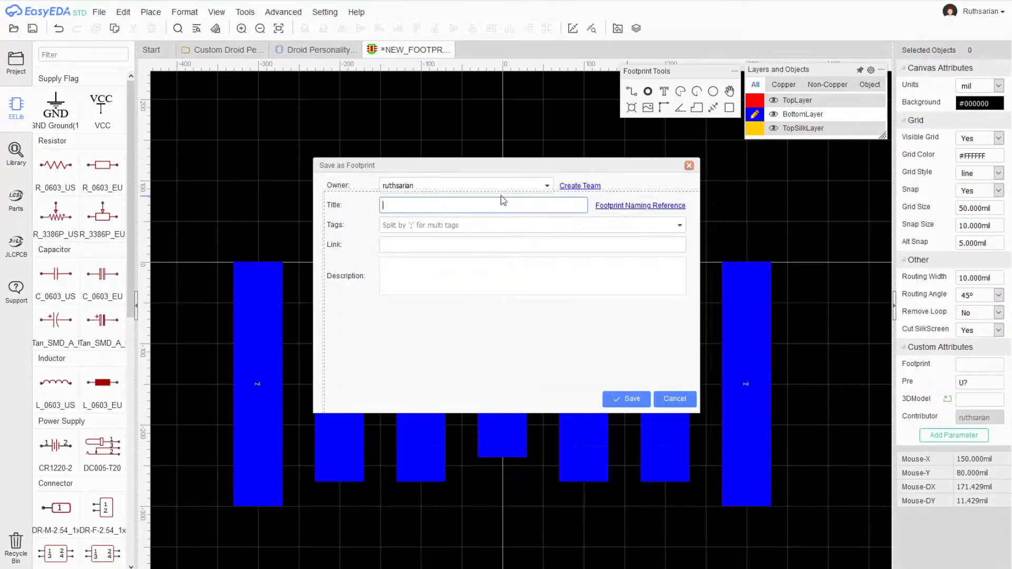
pyautogui.press('Escape')
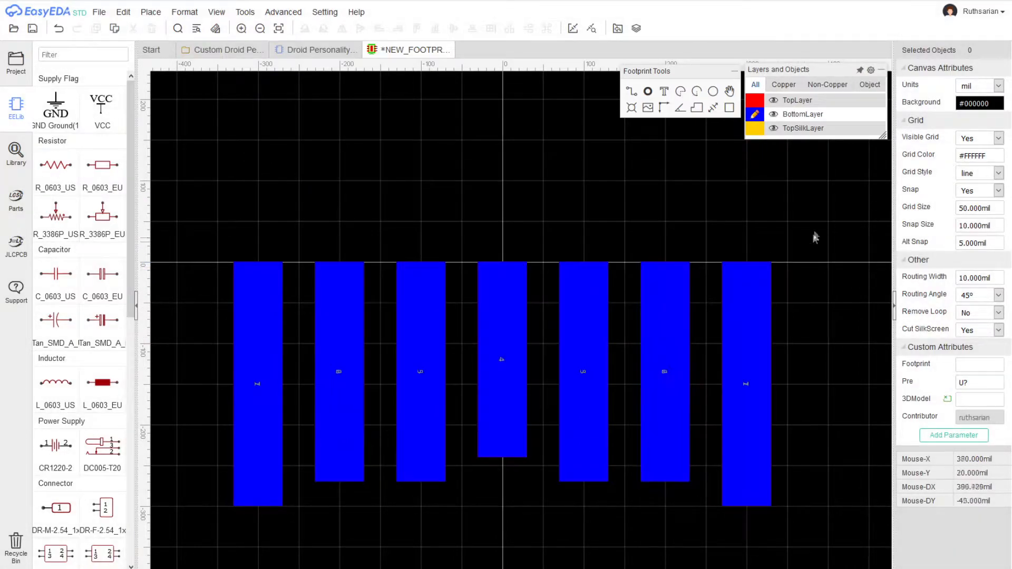
# - Bring the TopLayer pads to the front and place the text GND on TopSilkLayer above the pad row
pyautogui.press('t')
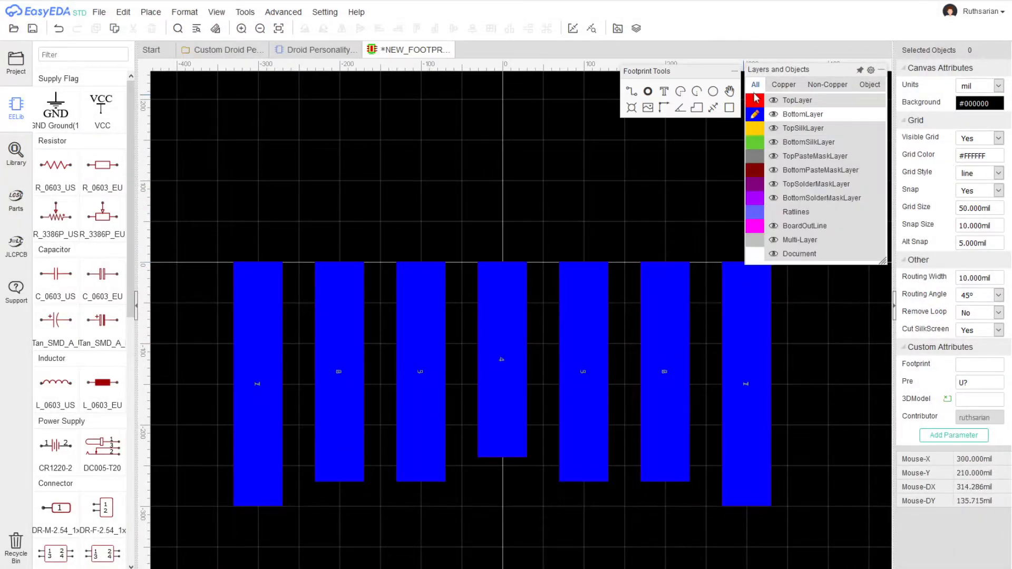
pyautogui.moveTo(313, 199); pyautogui.dragTo(387, 201, button='right')
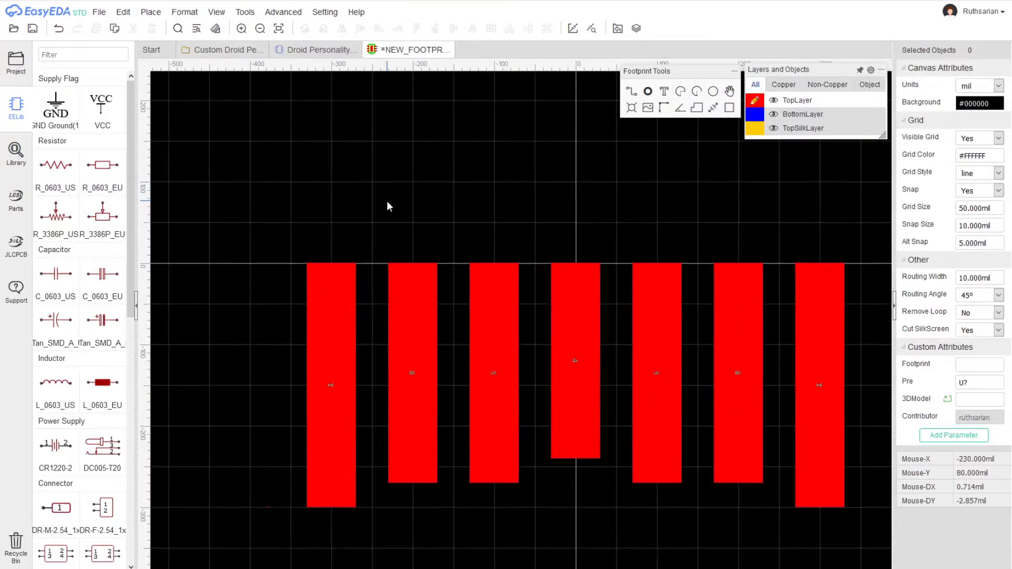
pyautogui.moveTo(460, 212); pyautogui.dragTo(436, 179, button='right')
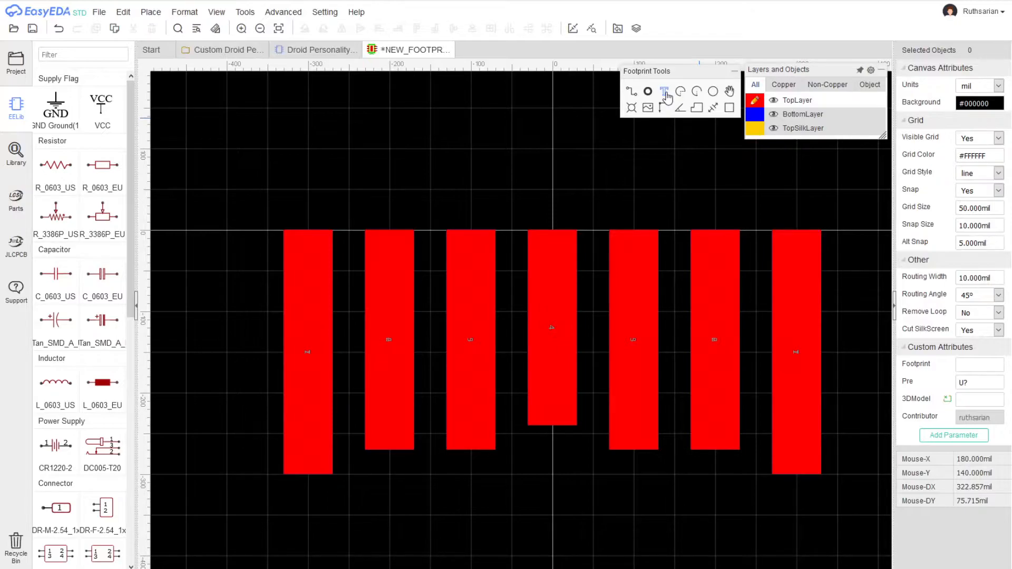
pyautogui.click(666, 97)
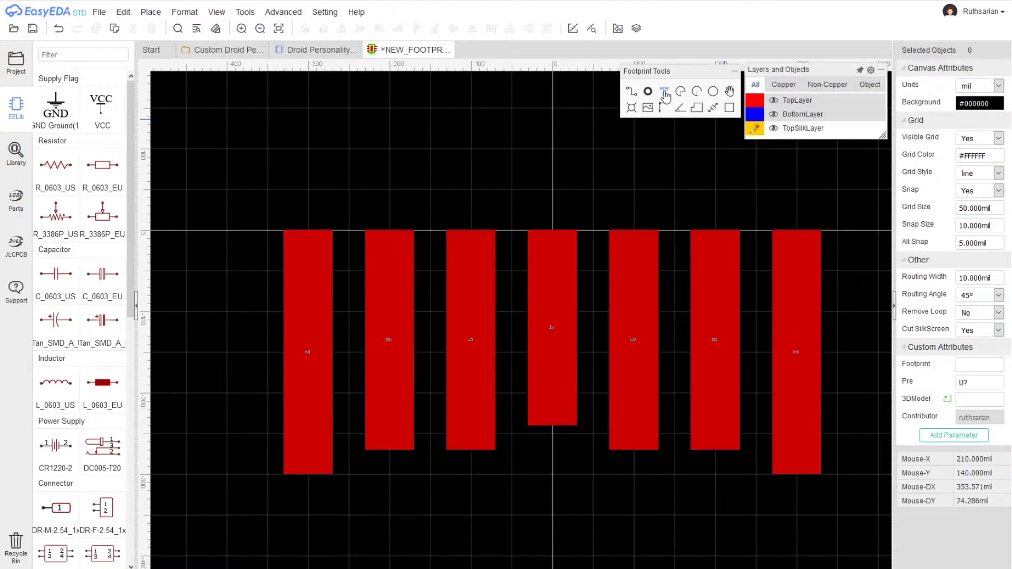
pyautogui.click(339, 184)
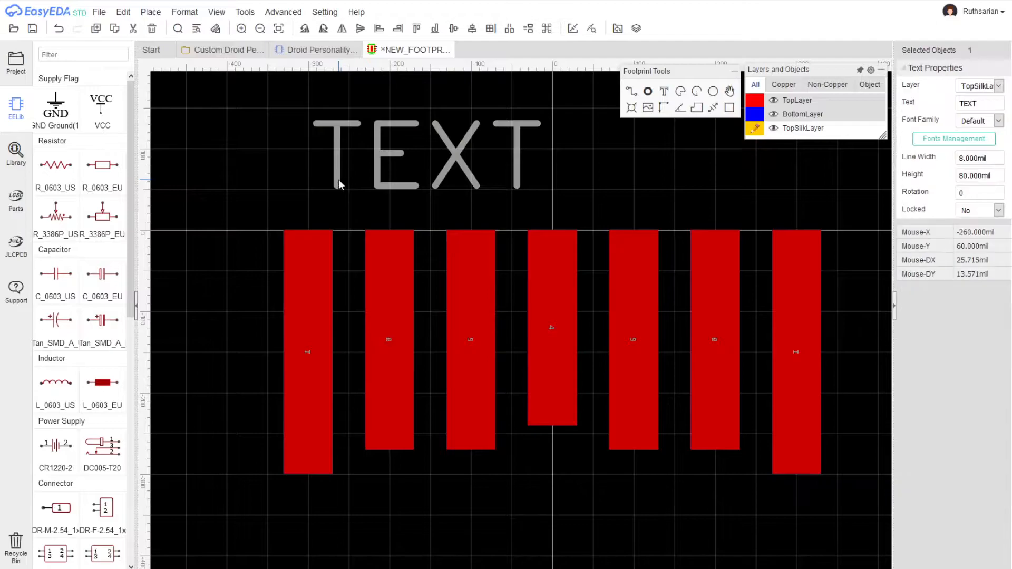
pyautogui.doubleClick(339, 184)
pyautogui.press('BackSpace')
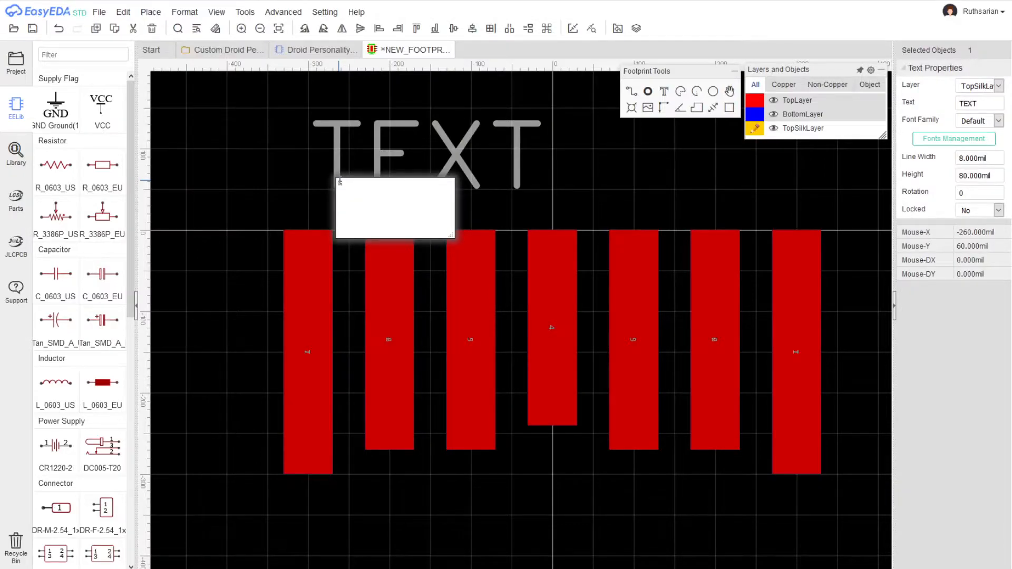
pyautogui.write('GND')
pyautogui.press('Return')
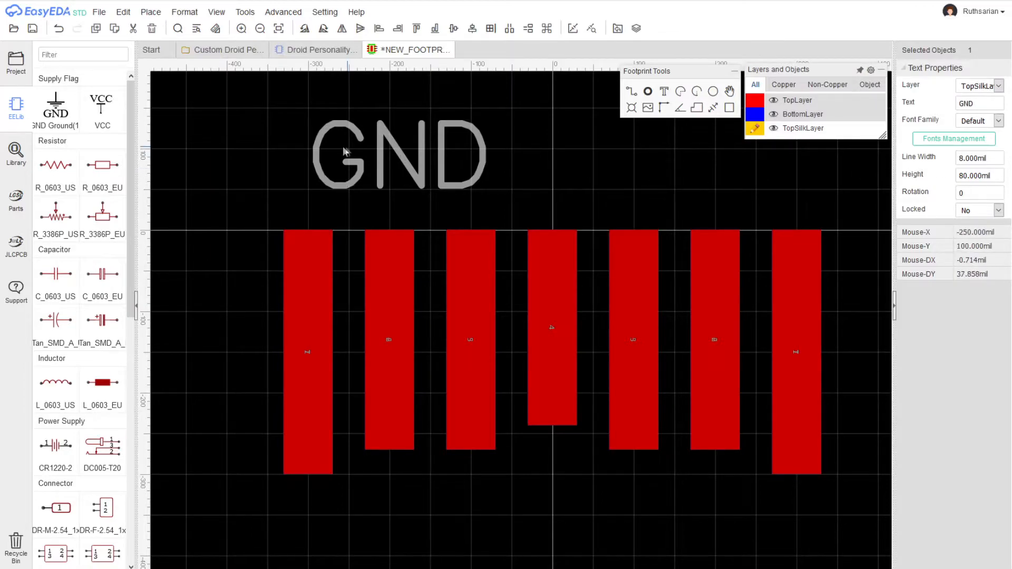
# - Set the GND text's height to 32 mil and its line width to 6 mil
pyautogui.click(991, 159)
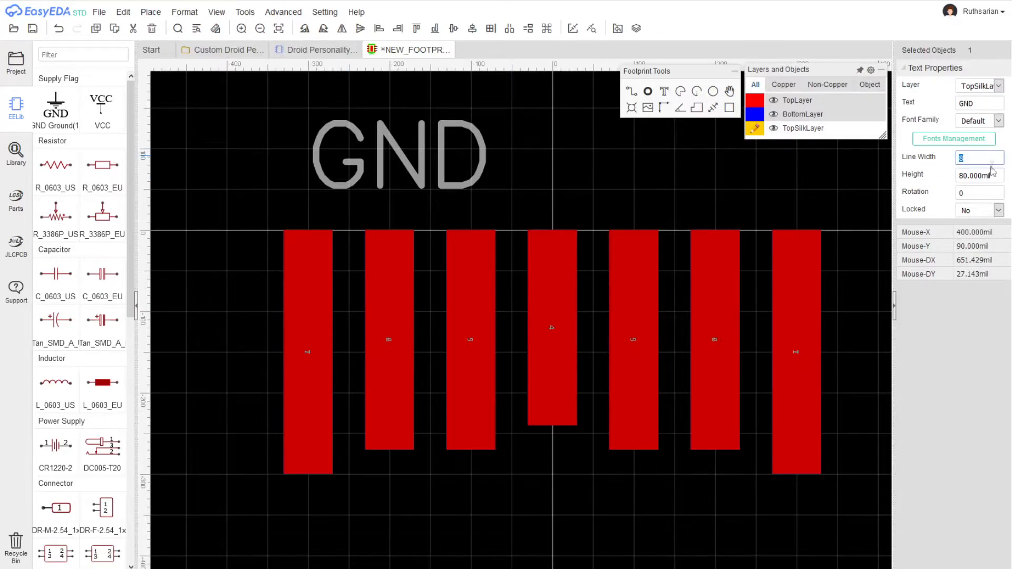
pyautogui.click(999, 176)
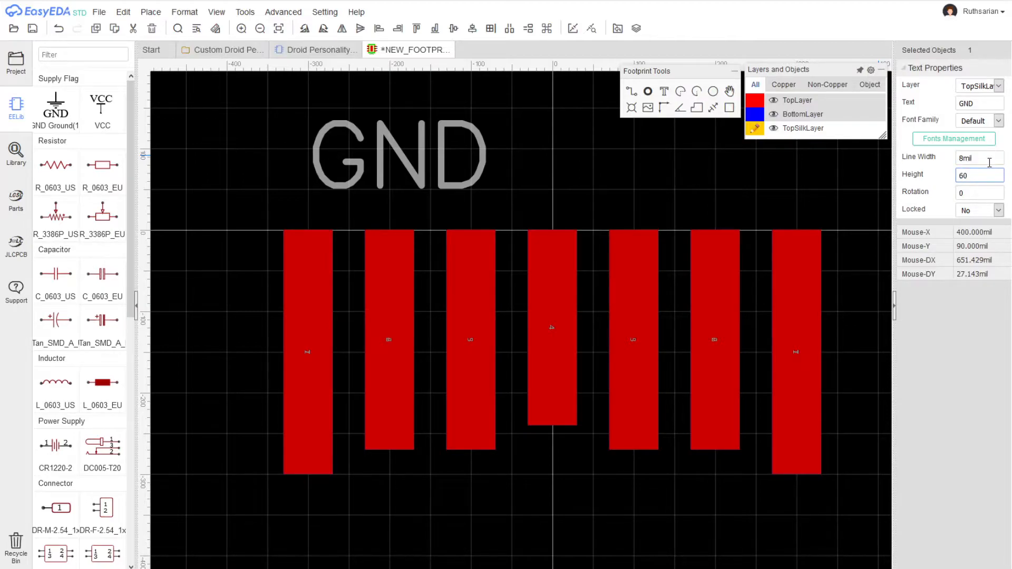
pyautogui.press('Return')
pyautogui.click(993, 170)
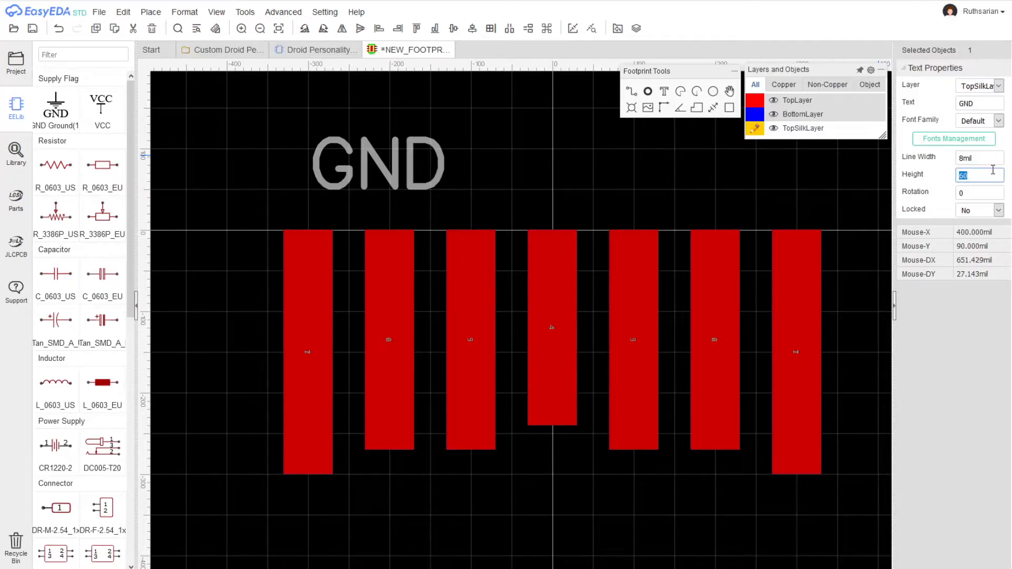
pyautogui.press('Return')
pyautogui.click(984, 162)
pyautogui.write('6')
pyautogui.press('Return')
pyautogui.click(450, 176)
# - Move the GND text beside the outer edge of the pad at X -300 mil and rotate it to 270 degrees
pyautogui.moveTo(341, 193); pyautogui.dragTo(274, 234)
pyautogui.press('space')
pyautogui.press('space')
pyautogui.press('space')
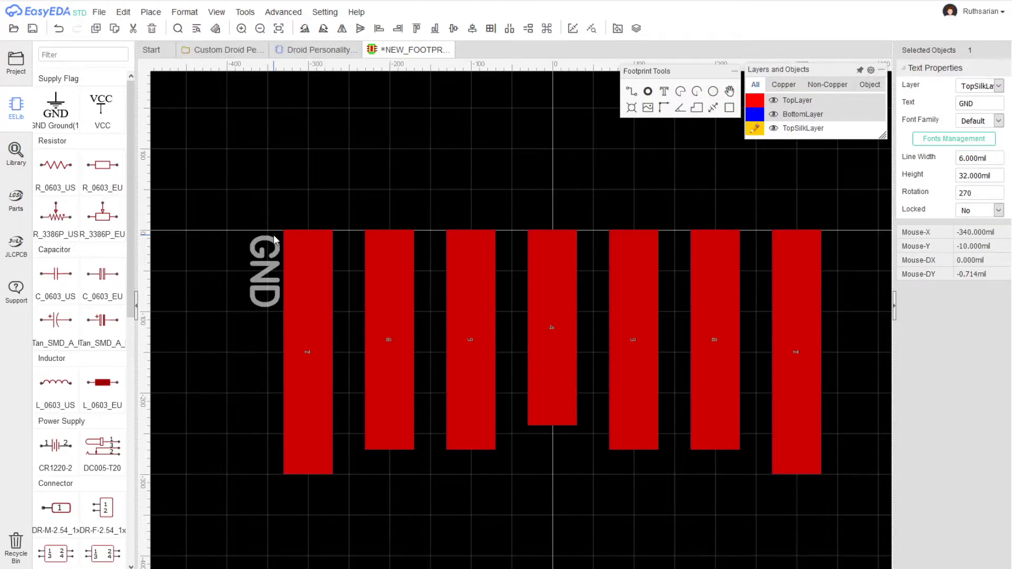
pyautogui.scroll(-1, 262, 244)
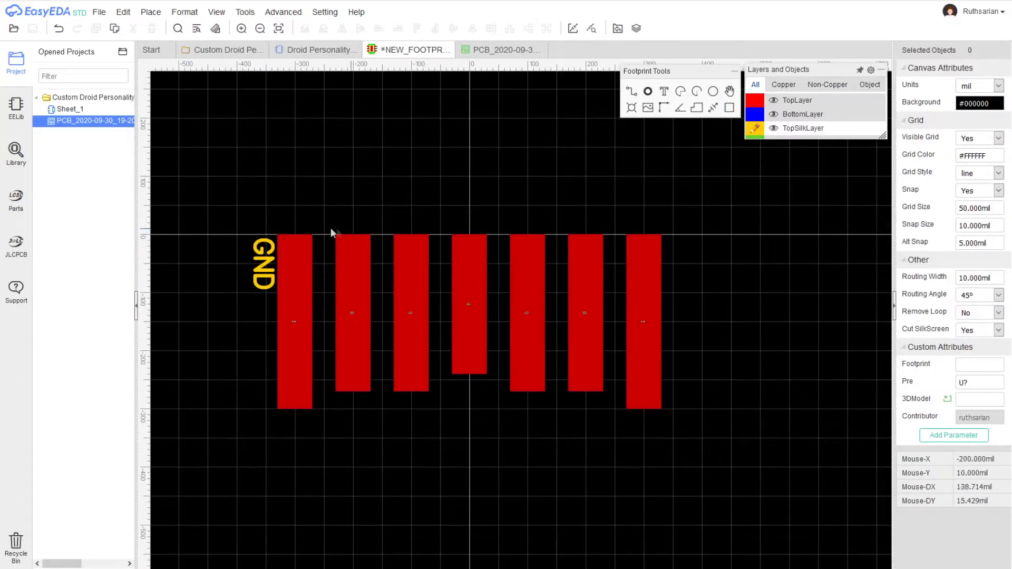
# - Turn the GND text to 90 degrees, keeping it beside the upper end of the pad at X -300 mil, and copy it
pyautogui.click(254, 266)
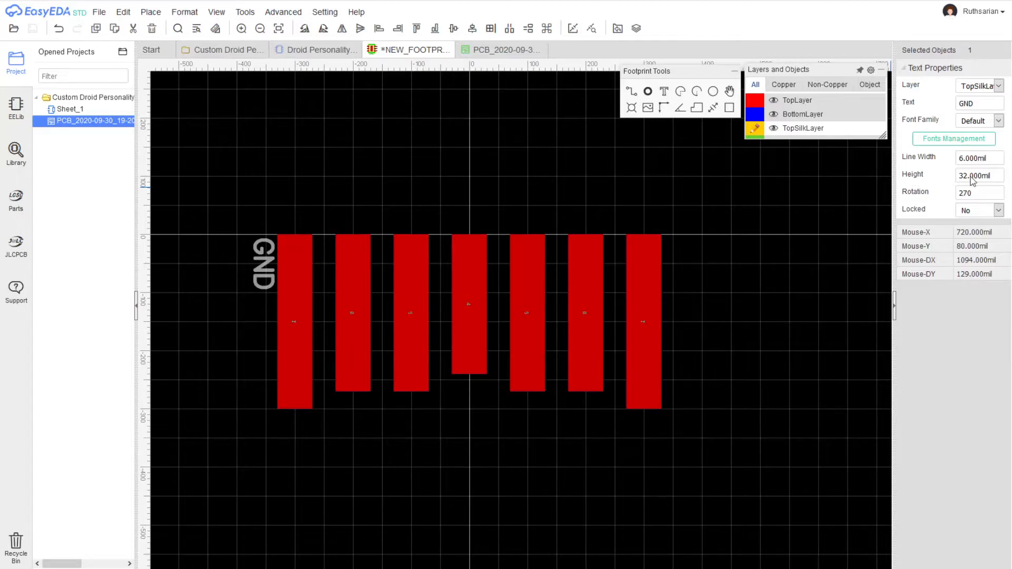
pyautogui.moveTo(259, 260); pyautogui.dragTo(278, 310)
pyautogui.press('space')
pyautogui.hotkey('ctrl', 'c')
pyautogui.click(267, 287)
pyautogui.click(265, 285)
pyautogui.click(265, 285)
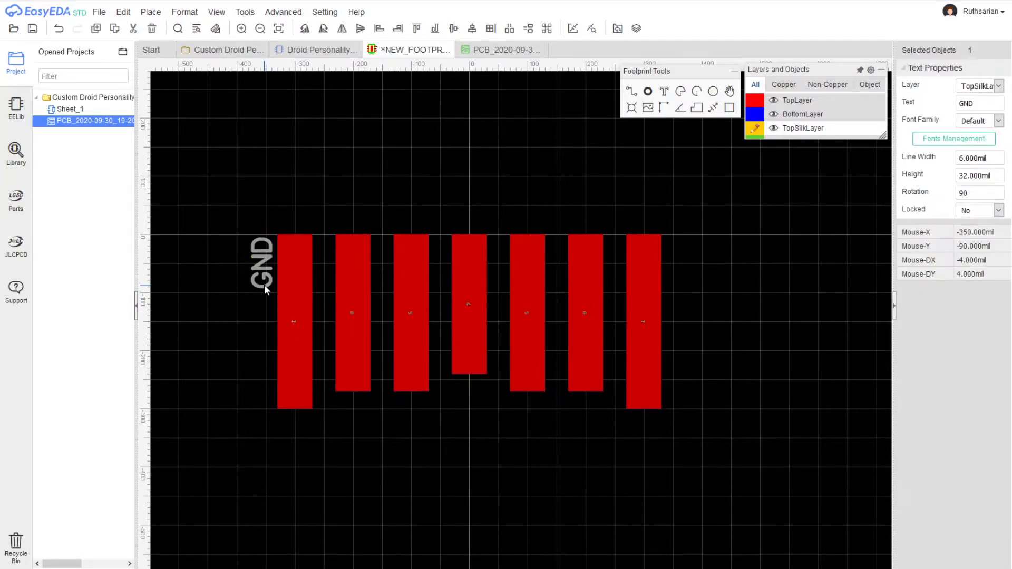
# - Paste a copy of the GND label beside the upper end of the pad at X 300 mil and change its text to VDD
pyautogui.hotkey('ctrl', 'c')
pyautogui.click(264, 286)
pyautogui.hotkey('ctrl', 'v')
pyautogui.click(691, 283)
pyautogui.doubleClick(686, 281)
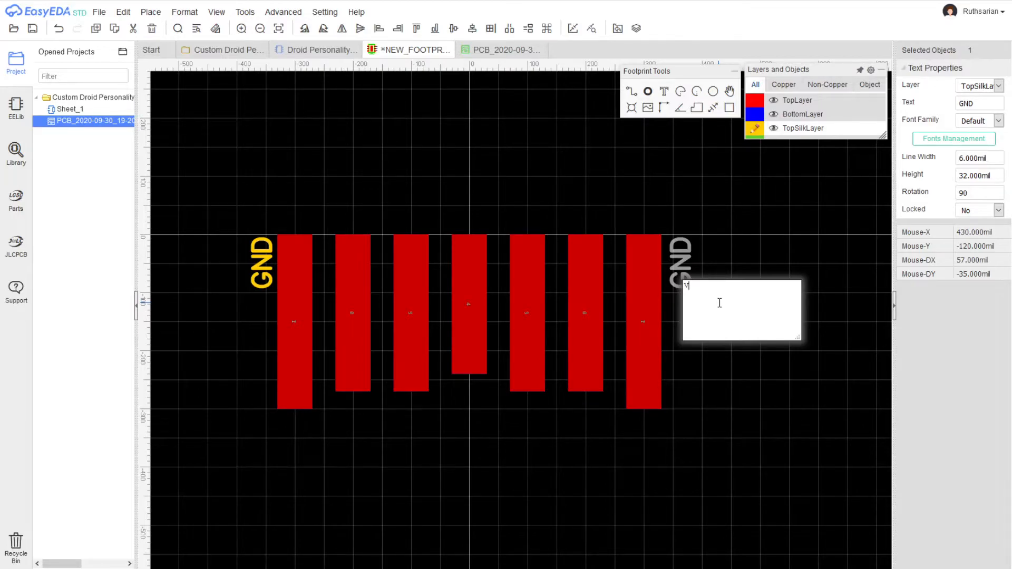
pyautogui.press('Return')
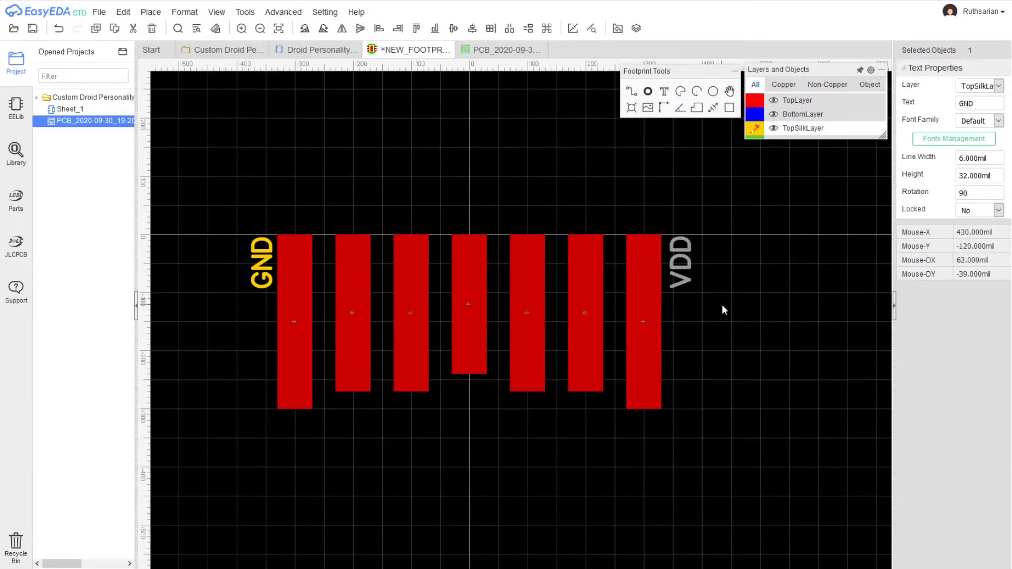
# - Adjust the GND and VDD labels so each sits slightly away from its outermost pad with matching spacing
pyautogui.click(695, 295)
pyautogui.moveTo(681, 280); pyautogui.dragTo(677, 280)
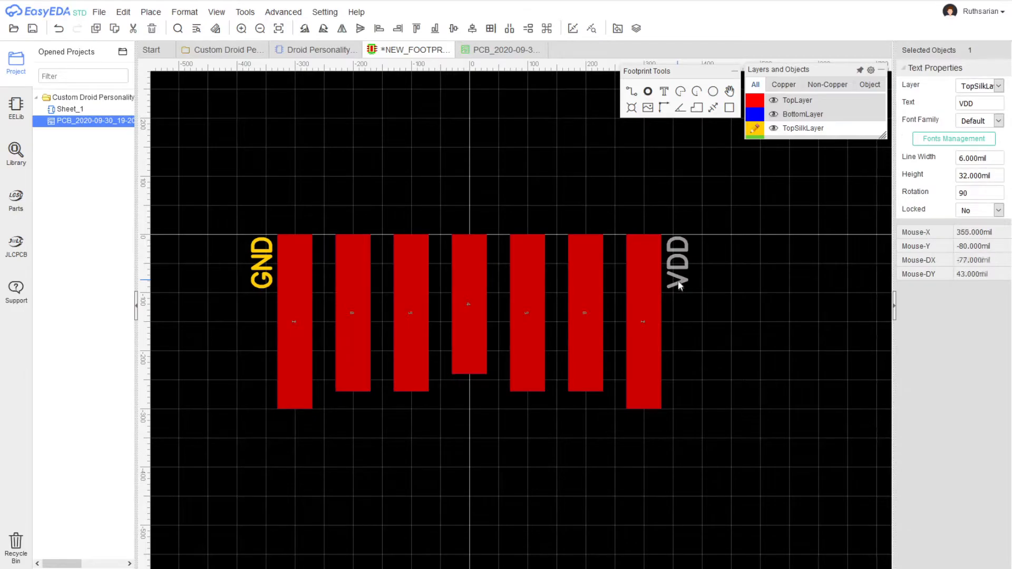
pyautogui.click(679, 304)
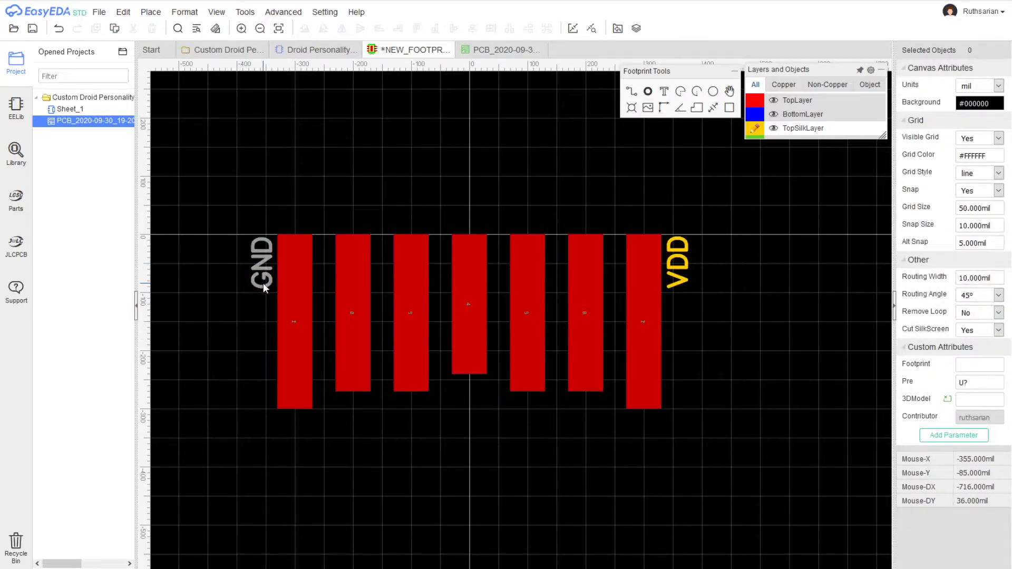
pyautogui.moveTo(263, 287); pyautogui.dragTo(260, 284)
pyautogui.moveTo(684, 278); pyautogui.dragTo(686, 276)
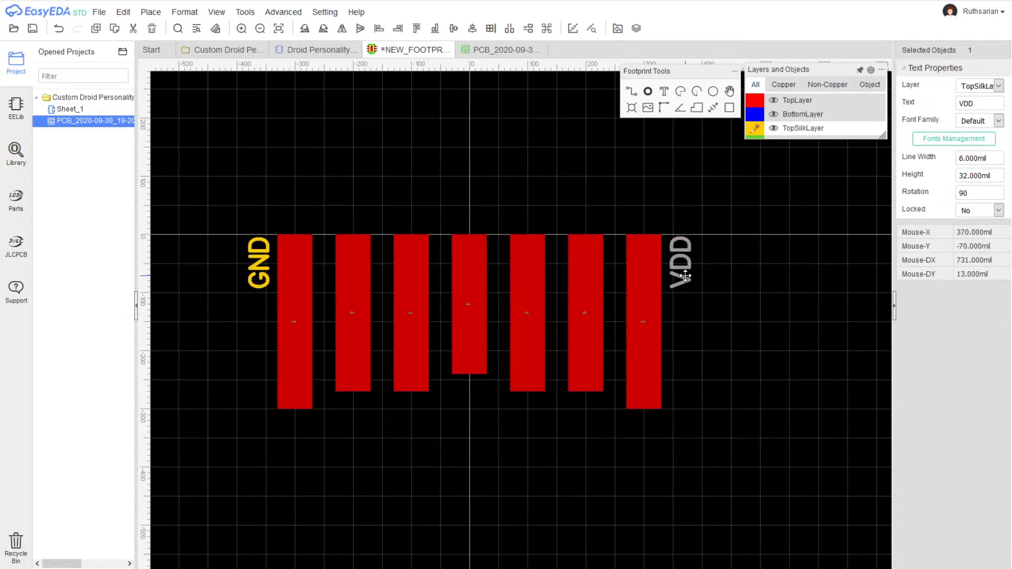
pyautogui.click(693, 363)
# - Duplicate the GND and VDD labels together above the pad row and assign the copies to the bottom silkscreen layer
pyautogui.click(258, 269)
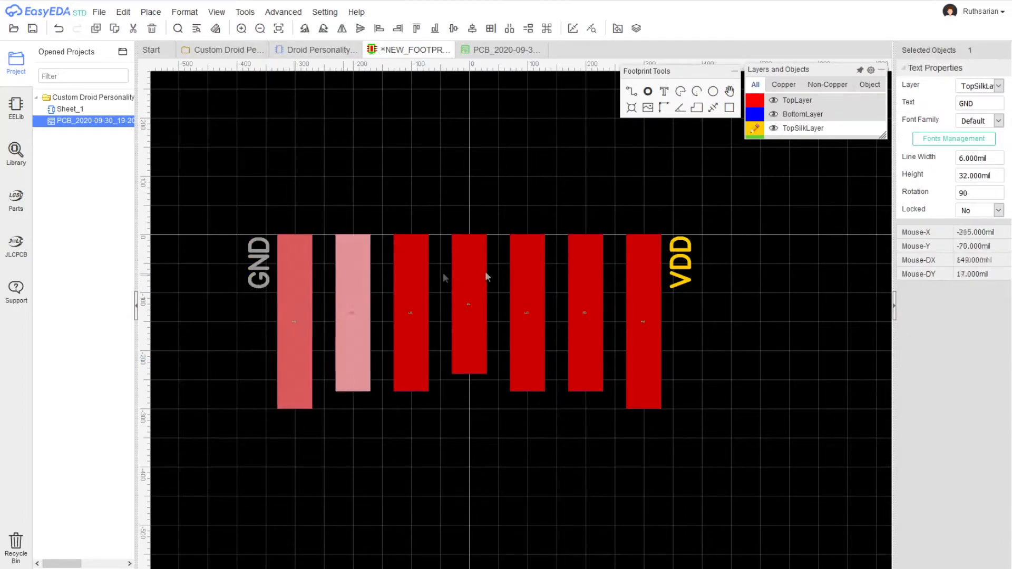
pyautogui.keyDown('ctrl'); pyautogui.click(685, 273); pyautogui.keyUp('ctrl')
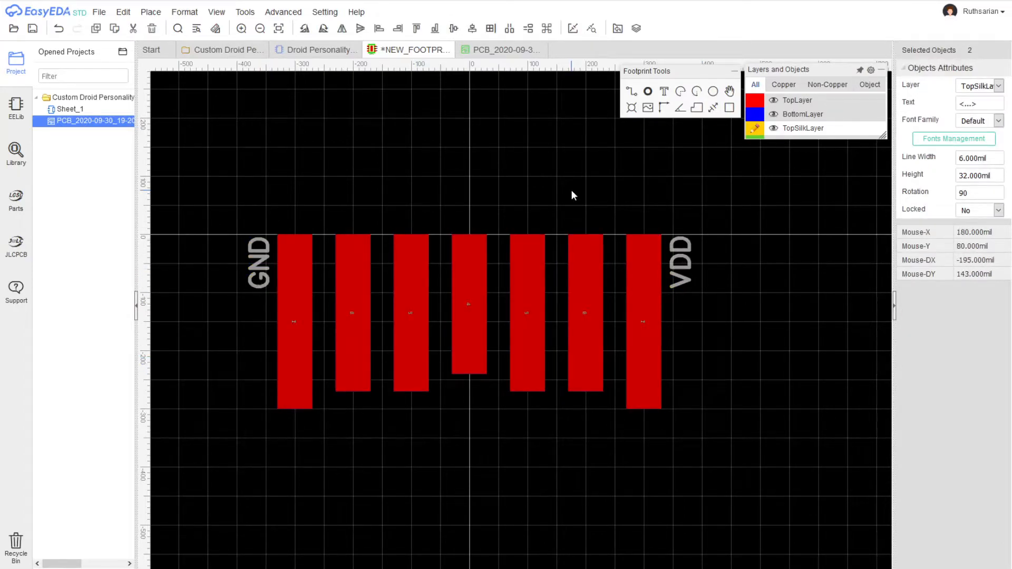
pyautogui.hotkey('ctrl', 'c')
pyautogui.hotkey('ctrl', 'v')
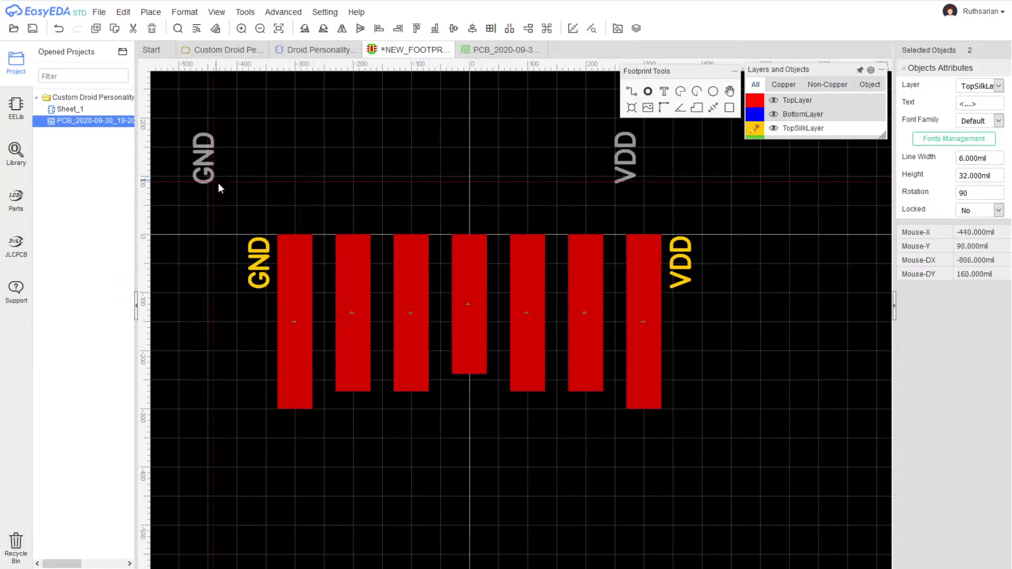
pyautogui.click(267, 199)
pyautogui.moveTo(797, 120)
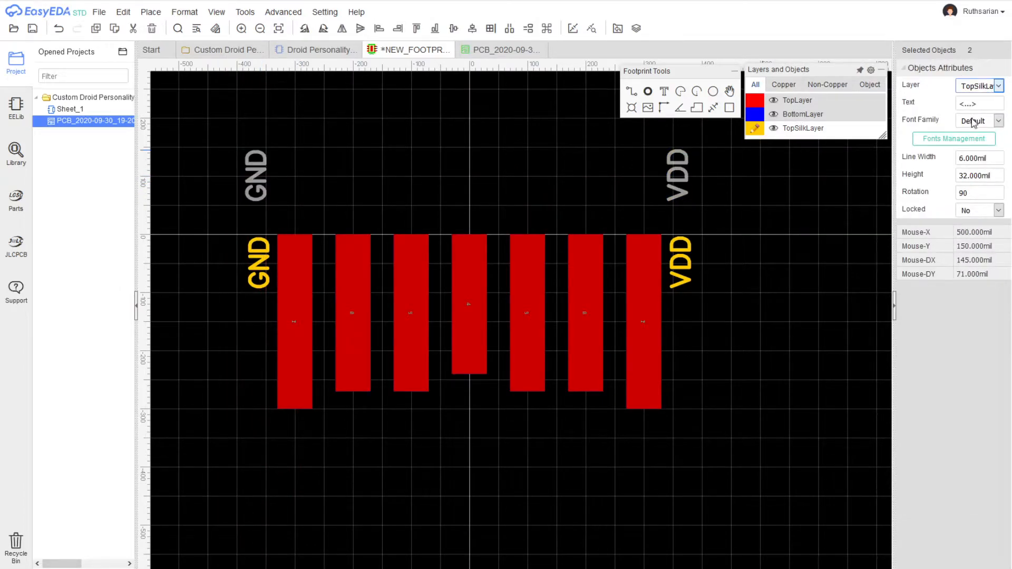
pyautogui.click(968, 145)
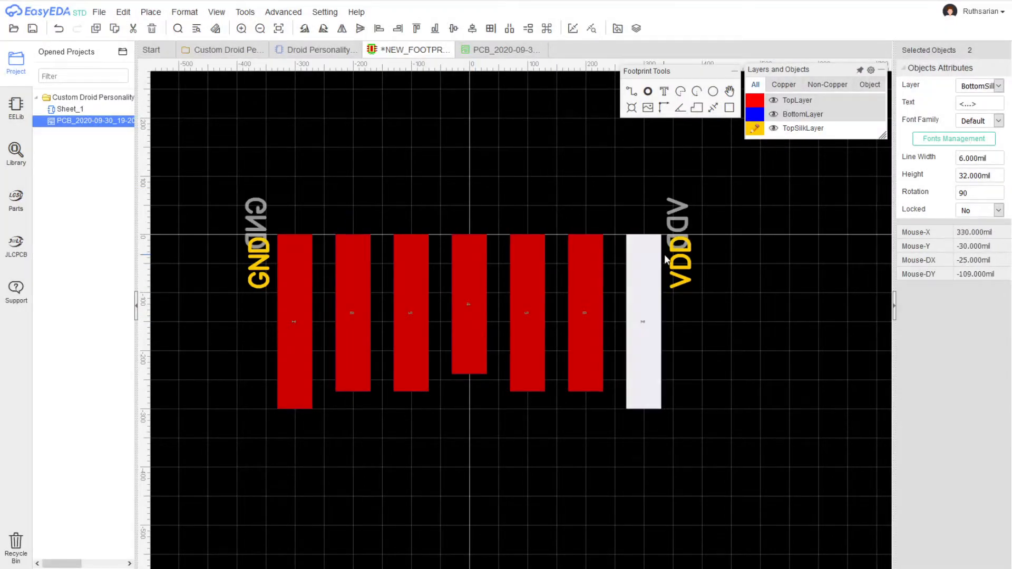
# - Hide TopLayer and TopSilkLayer, move the bottom labels beside the outer pads and rotate them to 270 degrees
pyautogui.moveTo(765, 132)
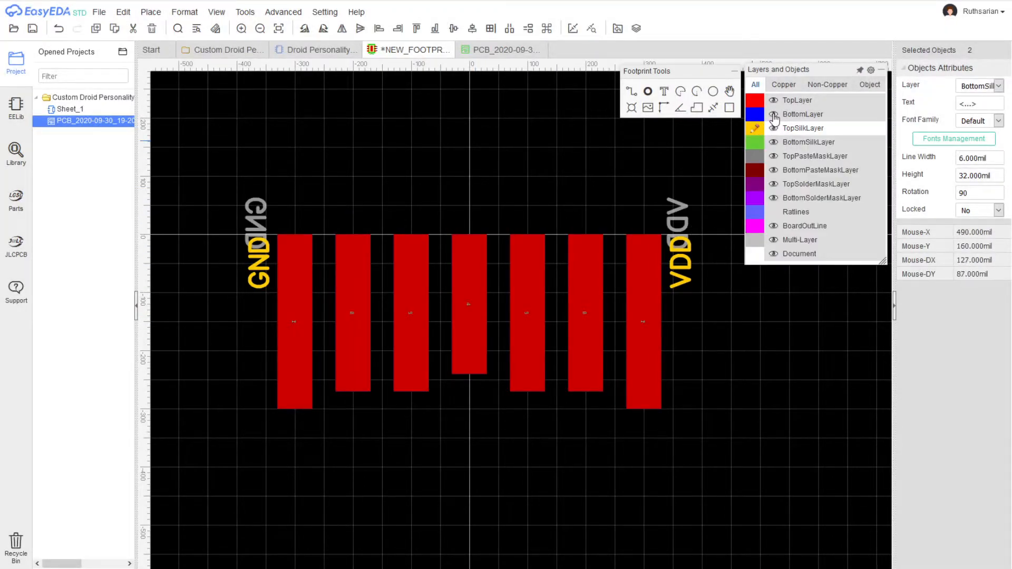
pyautogui.click(773, 100)
pyautogui.click(773, 129)
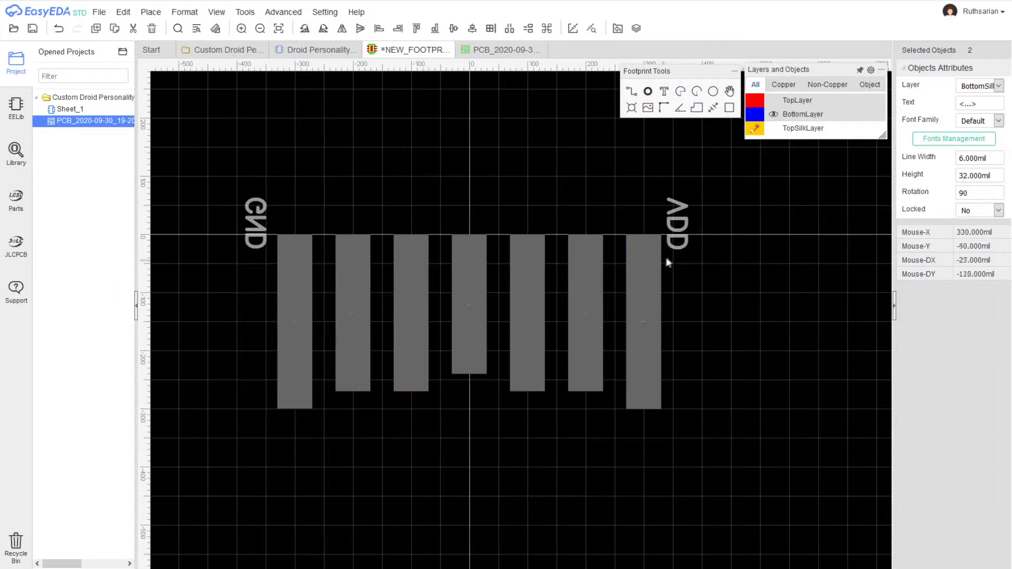
pyautogui.moveTo(260, 234); pyautogui.dragTo(260, 270)
pyautogui.press('space')
pyautogui.press('space')
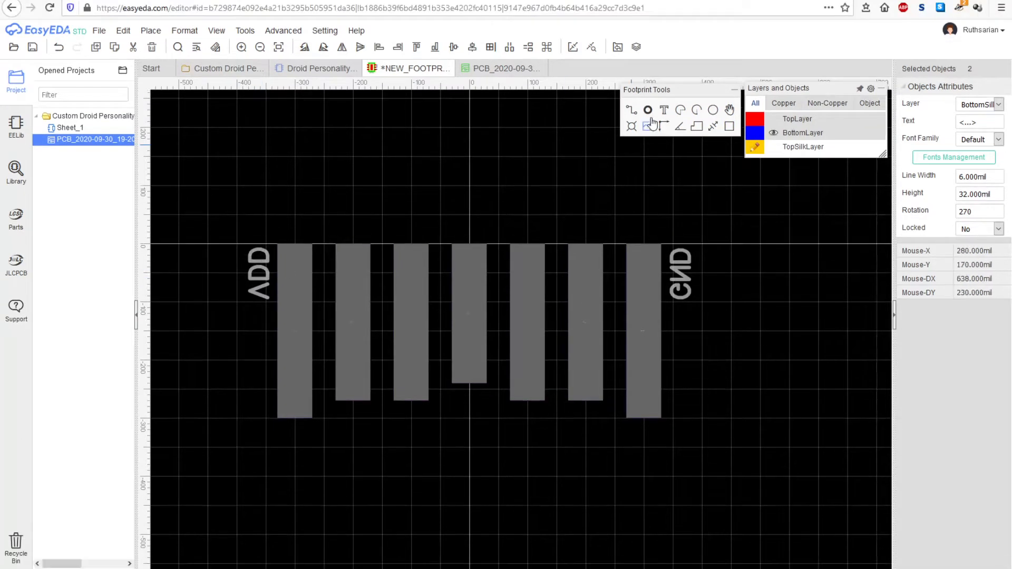
# - Toggle TopSilkLayer's visibility and compare how the top and bottom GND and VDD labels overlap beside the outer pads
pyautogui.moveTo(791, 122)
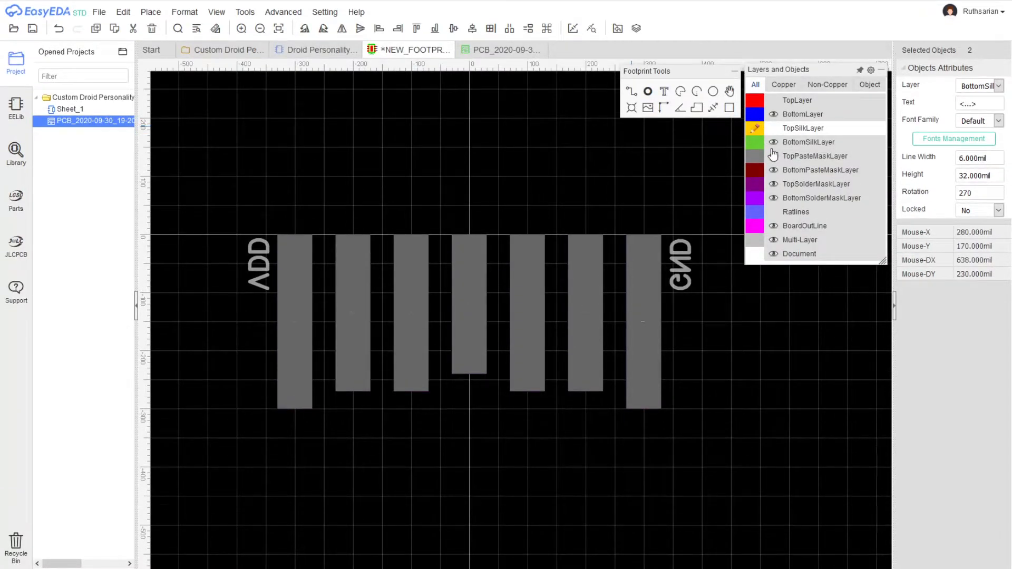
pyautogui.click(774, 129)
pyautogui.click(773, 130)
pyautogui.click(773, 129)
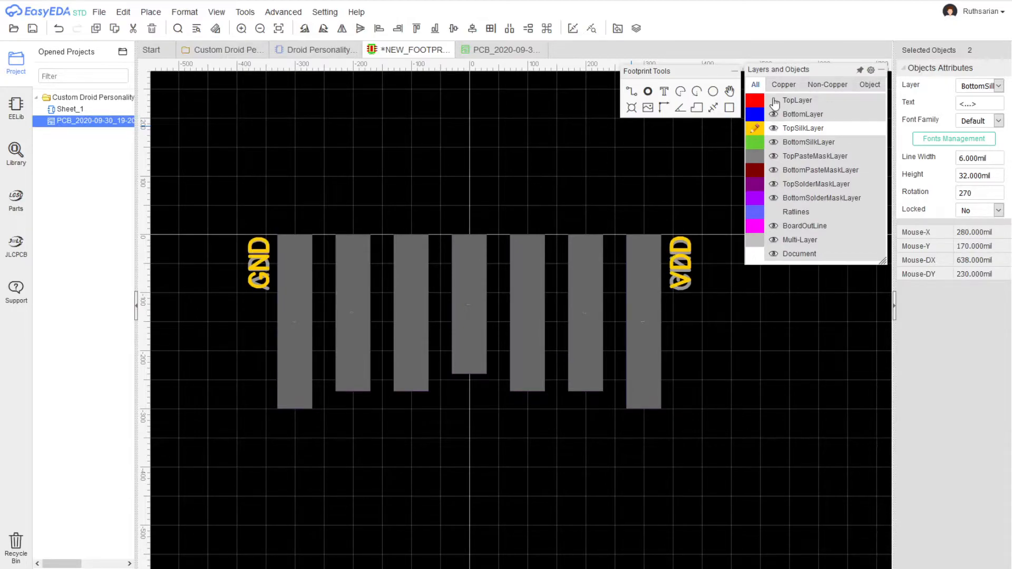
pyautogui.click(773, 129)
pyautogui.click(774, 130)
pyautogui.click(773, 129)
pyautogui.click(774, 129)
pyautogui.click(774, 129)
pyautogui.click(773, 129)
pyautogui.click(773, 129)
pyautogui.click(773, 130)
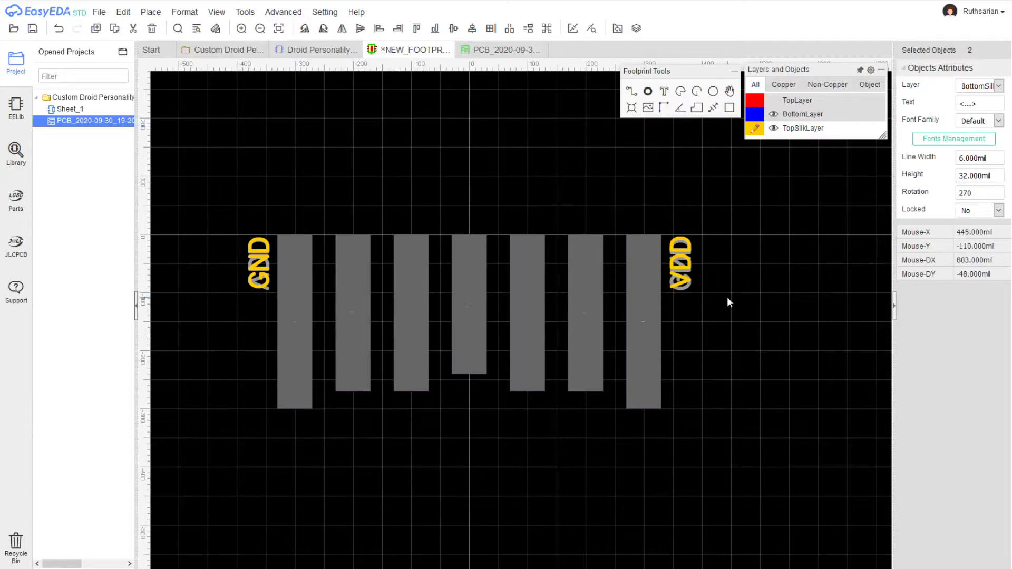
pyautogui.scroll(1, 723, 297)
pyautogui.moveTo(663, 245); pyautogui.dragTo(665, 316, button='right')
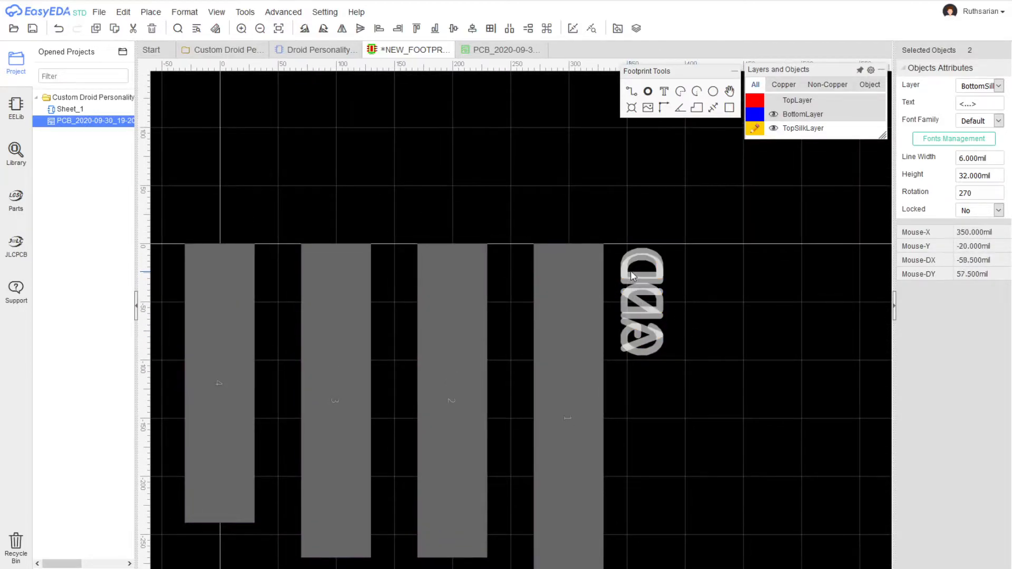
pyautogui.click(629, 274)
pyautogui.scroll(-2, 673, 281)
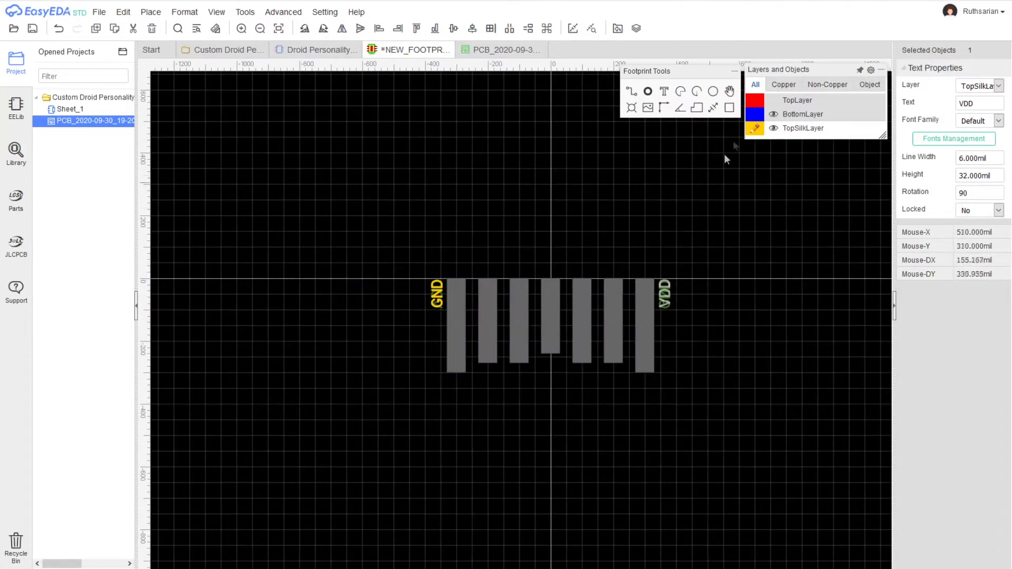
# - Make BottomSilkLayer active and inspect both mirrored labels with TopSilkLayer hidden and shown
pyautogui.moveTo(778, 124)
pyautogui.click(756, 144)
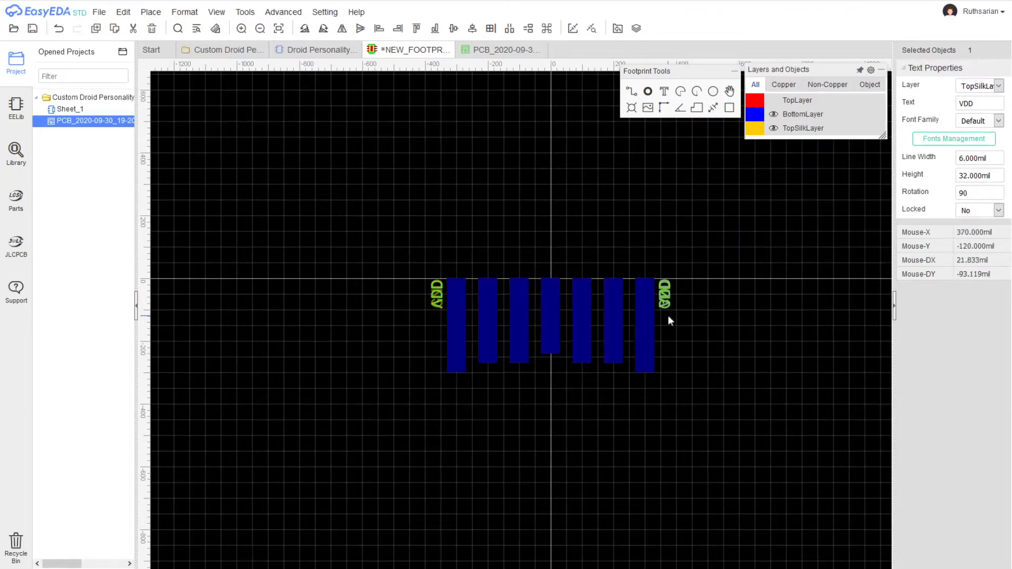
pyautogui.click(774, 128)
pyautogui.click(664, 294)
pyautogui.keyDown('ctrl'); pyautogui.click(433, 304); pyautogui.keyUp('ctrl')
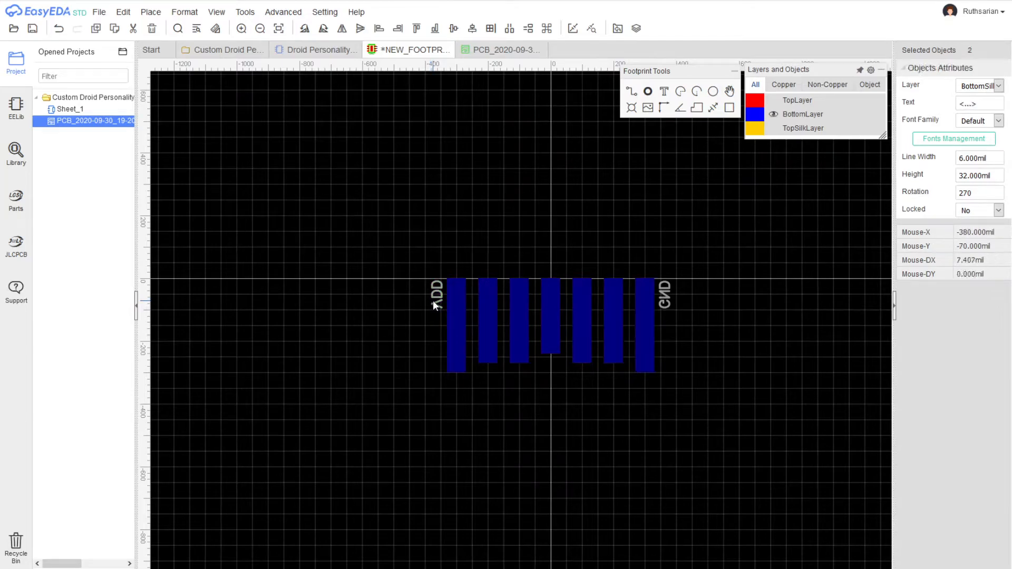
pyautogui.scroll(5, 691, 306)
pyautogui.click(774, 128)
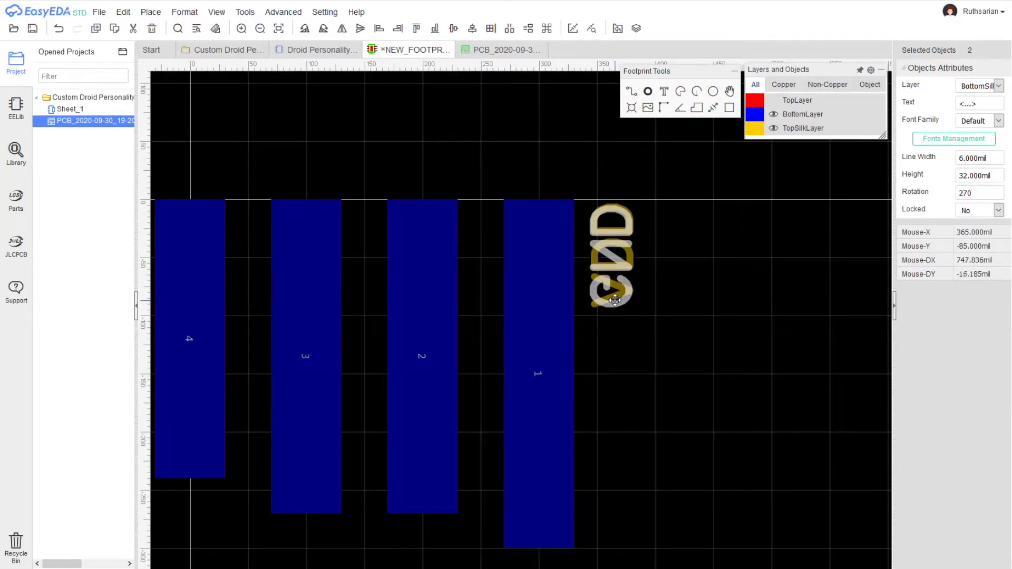
pyautogui.click(598, 363)
pyautogui.scroll(-6, 588, 346)
pyautogui.scroll(4, 467, 276)
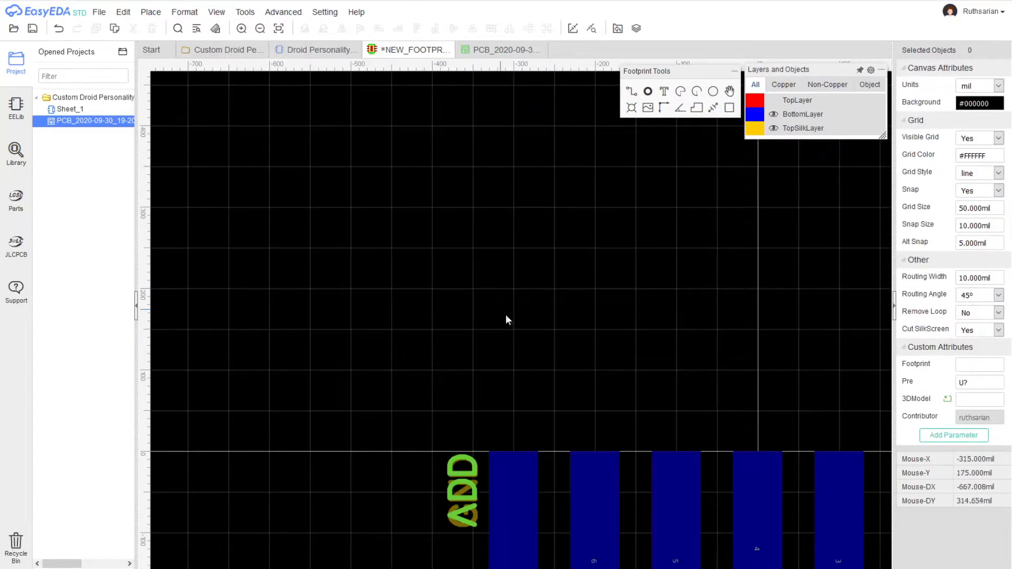
pyautogui.scroll(-4, 425, 207)
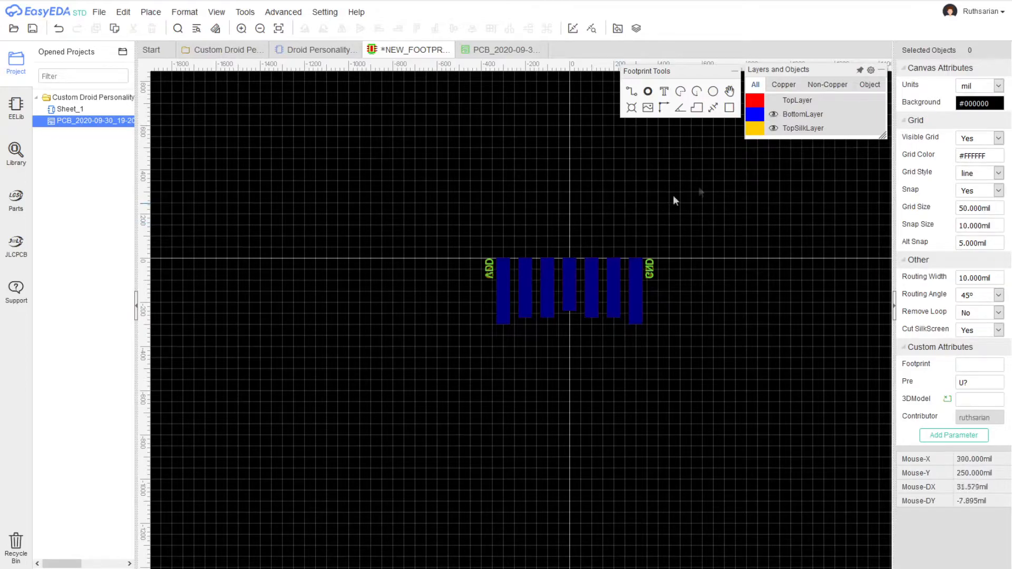
# - Make TopLayer the active layer and show its pads again
pyautogui.click(755, 100)
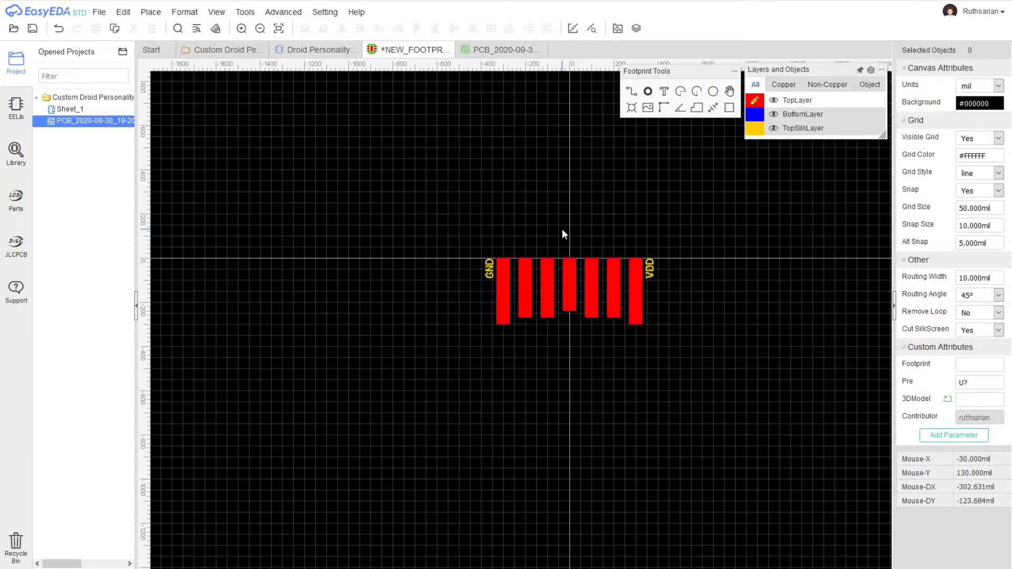
pyautogui.scroll(1, 562, 229)
pyautogui.moveTo(610, 197); pyautogui.dragTo(549, 208, button='right')
# - Start saving the footprint and open the Footprint Naming Reference to examine the rule for composing footprint titles
pyautogui.hotkey('ctrl', 's')
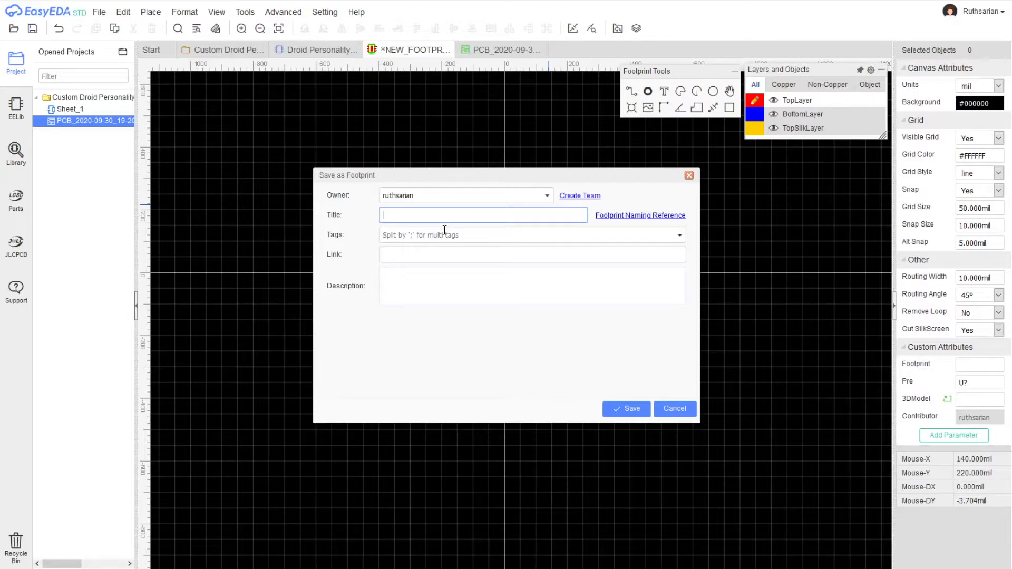
pyautogui.click(628, 220)
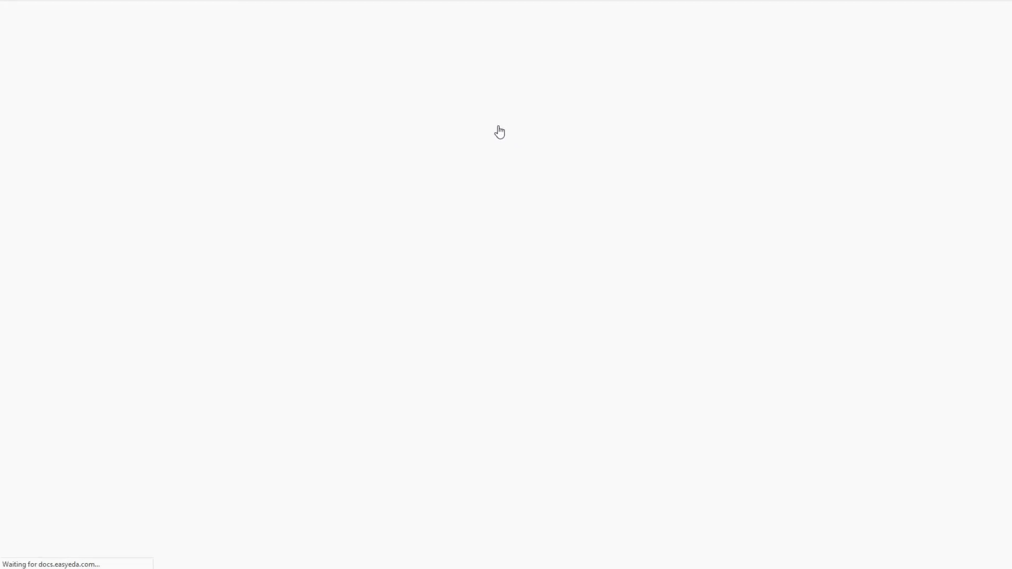
pyautogui.scroll(-5, 656, 174)
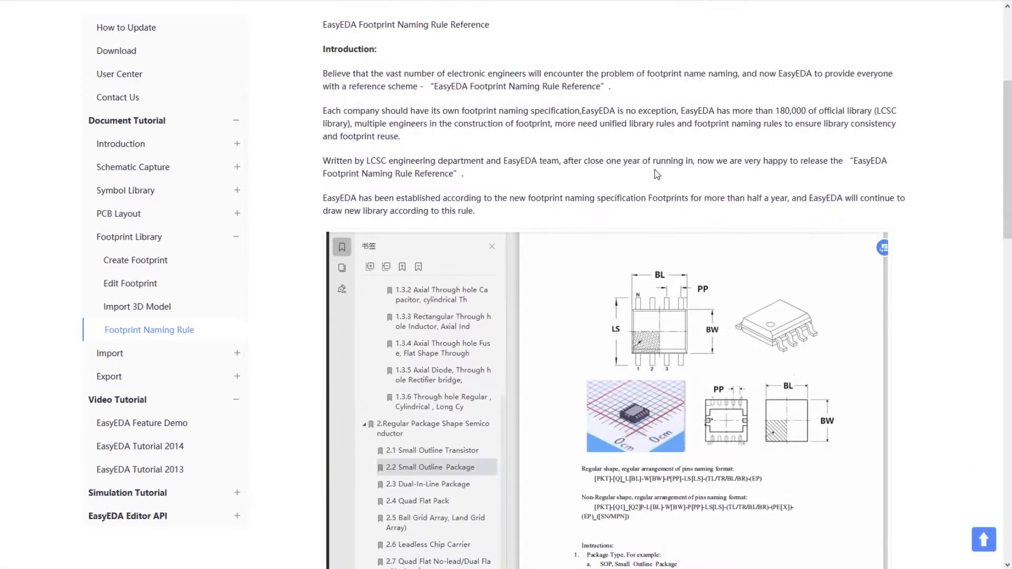
pyautogui.scroll(-5, 656, 174)
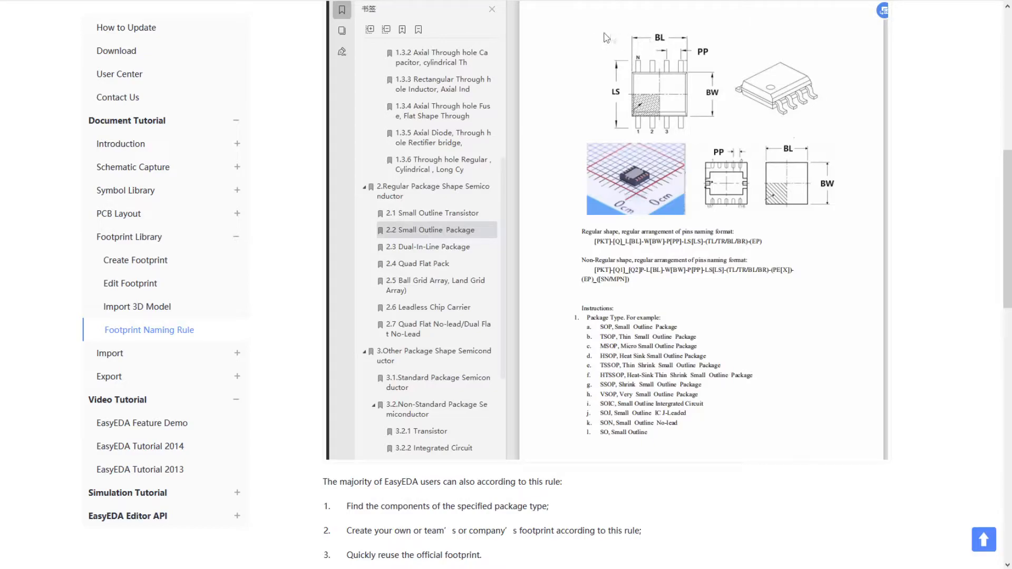
pyautogui.scroll(-7, 580, 167)
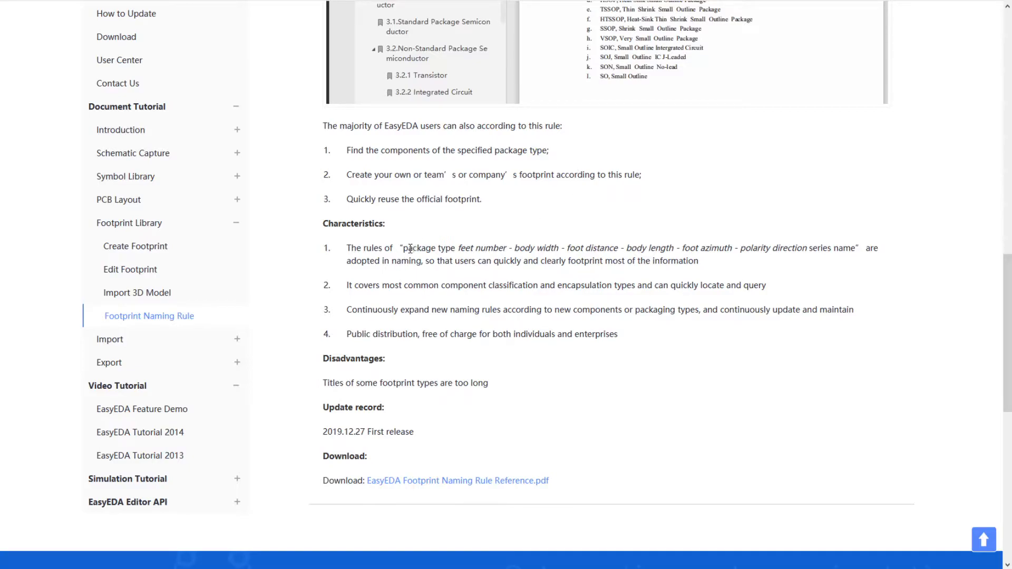
pyautogui.moveTo(406, 250); pyautogui.dragTo(553, 251)
pyautogui.scroll(1, 460, 297)
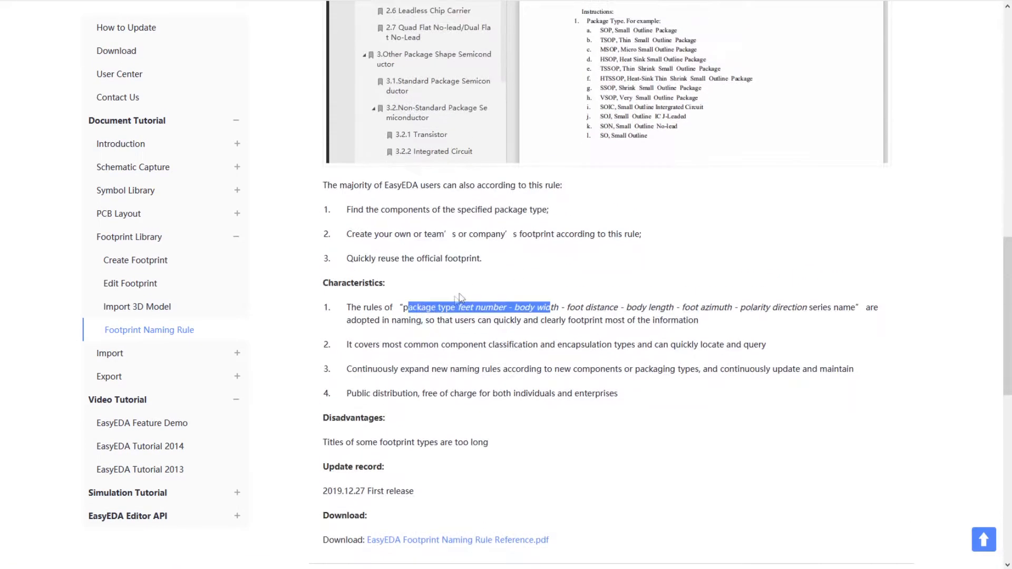
pyautogui.moveTo(404, 308); pyautogui.dragTo(824, 311)
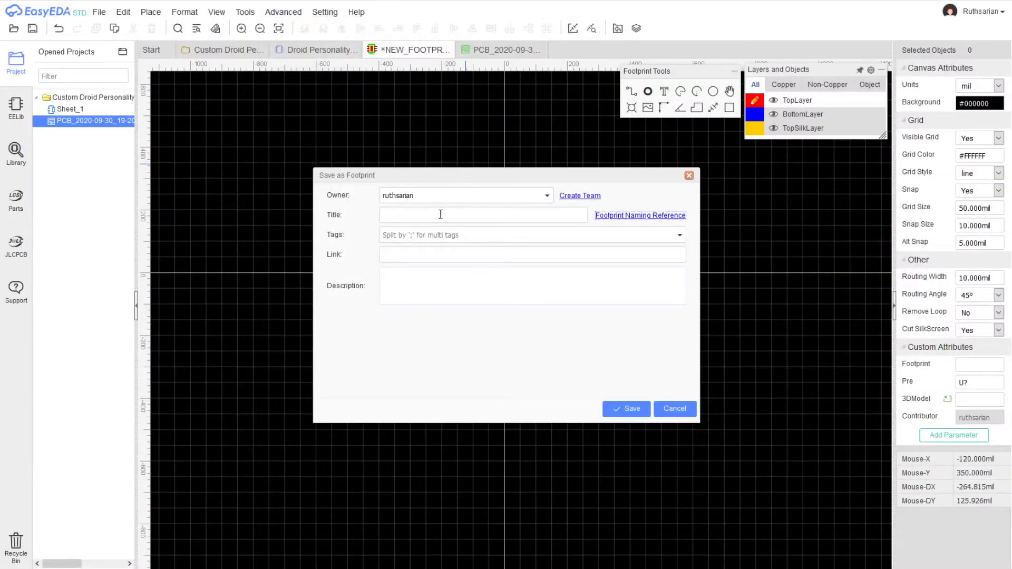
# - Title the footprint 7P_100MIL_CARD_EDGE and save it
pyautogui.click(443, 214)
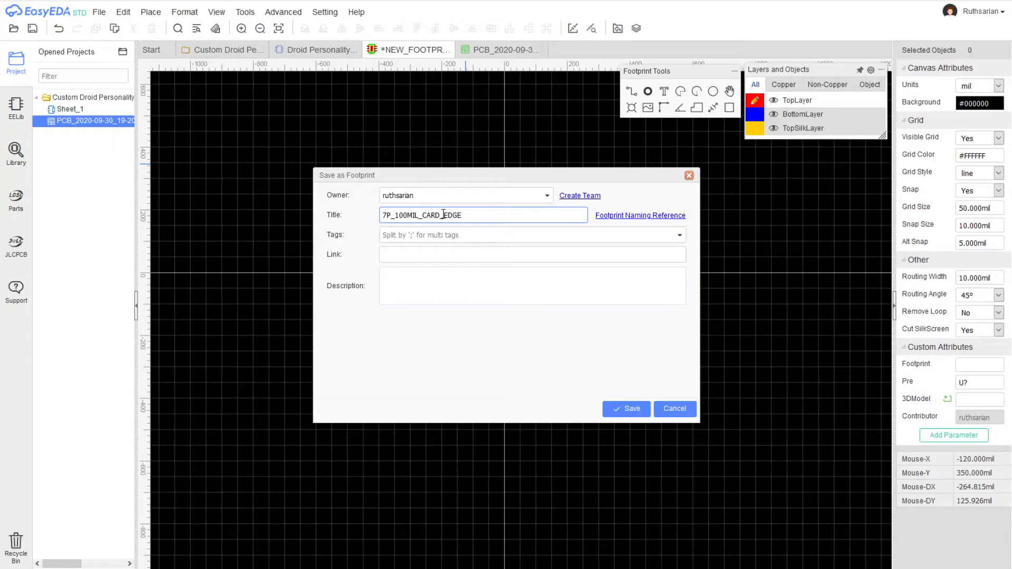
pyautogui.click(628, 409)
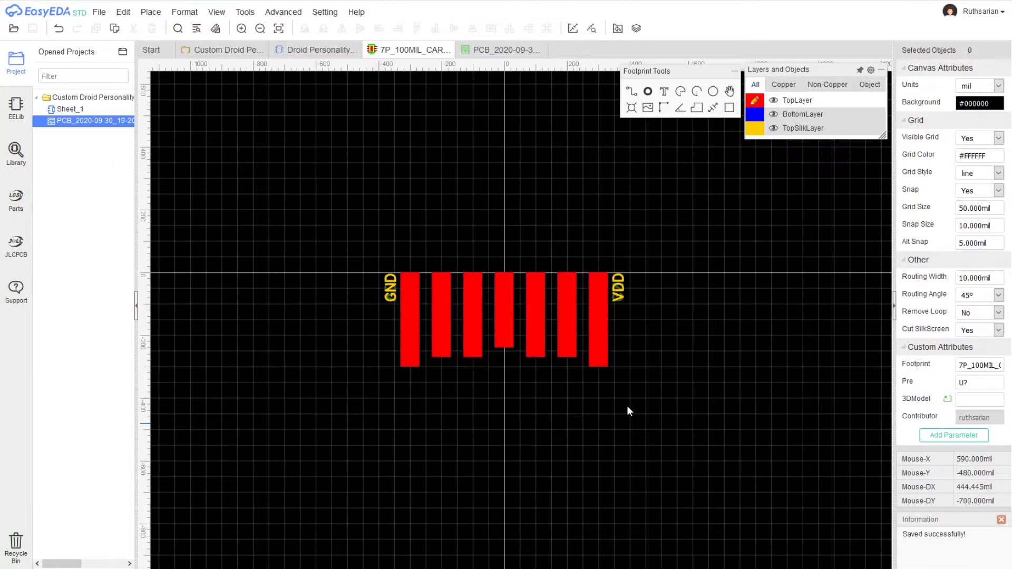
# - Return to the Droid Personality Chip Card Edge symbol and open the Footprint Manager for its footprint attribute
pyautogui.click(322, 51)
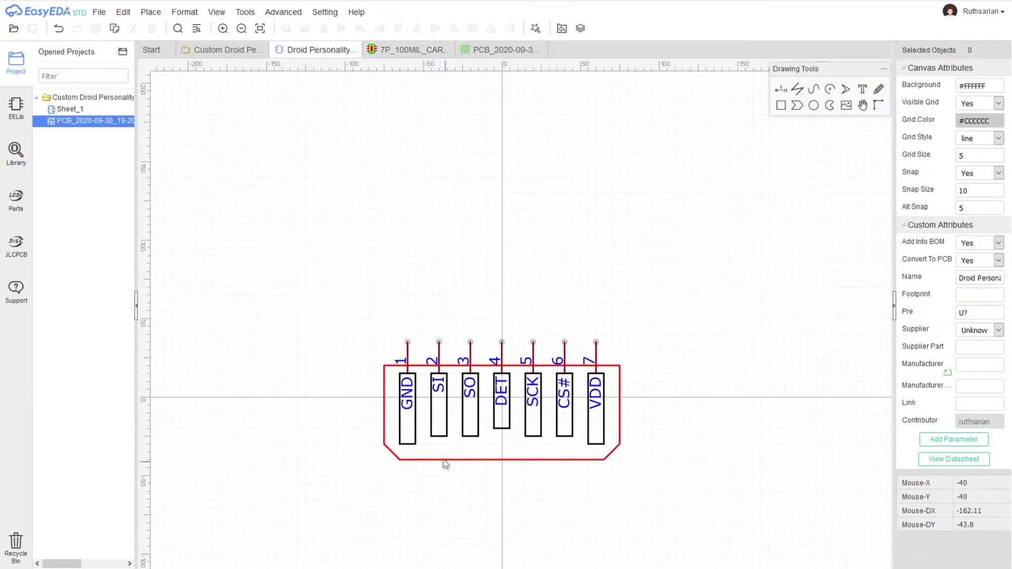
pyautogui.click(440, 437)
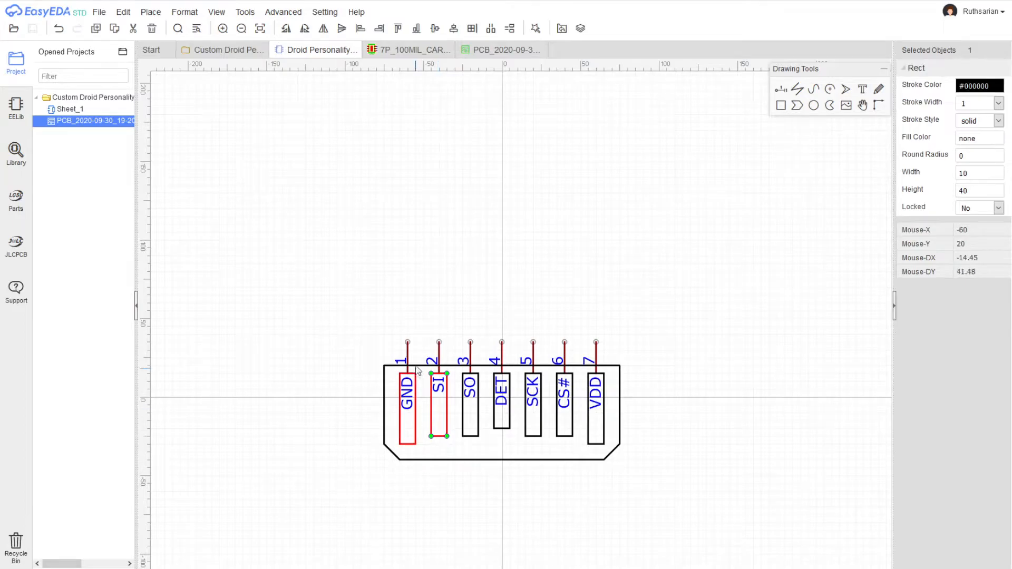
pyautogui.click(359, 319)
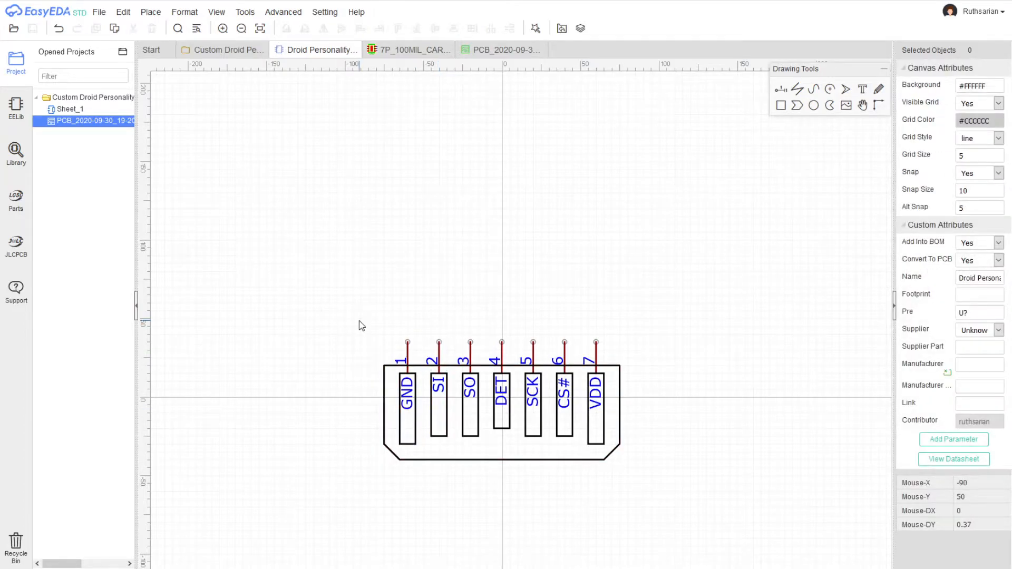
pyautogui.click(982, 297)
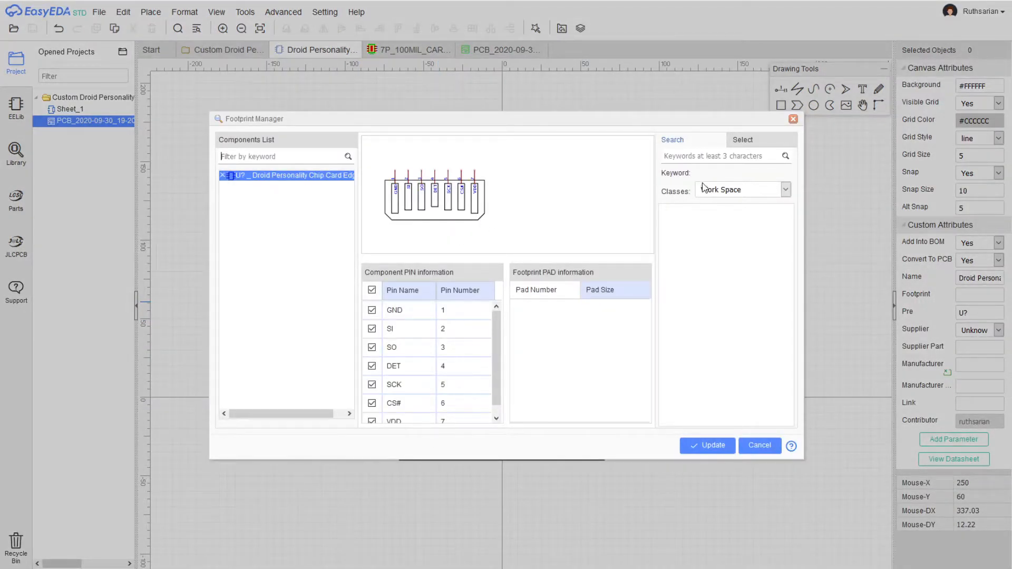
# - Try to find the card-edge footprint with the keyword 7P among user-contributed and Work Space footprints
pyautogui.click(709, 156)
pyautogui.write('7P')
pyautogui.press('Return')
pyautogui.click(677, 213)
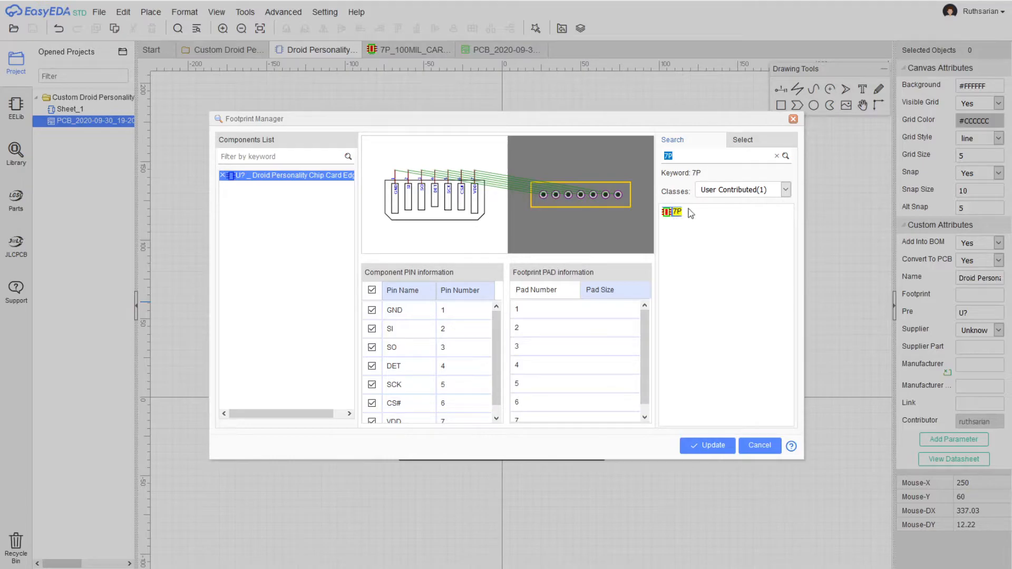
pyautogui.click(746, 204)
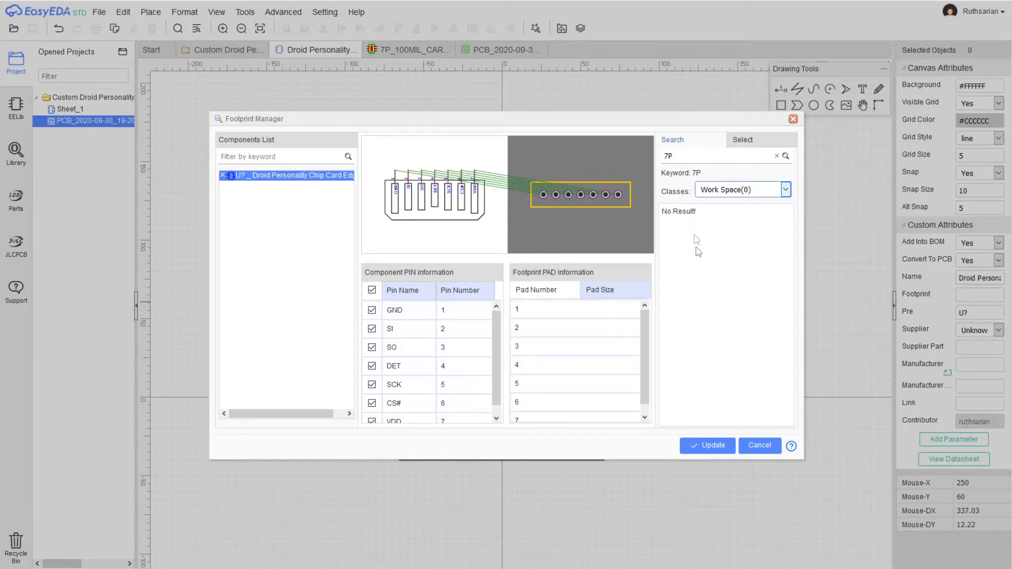
# - Search the Work Space footprints for 100mil and select 7P_100MIL_CARD_EDGE
pyautogui.click(704, 154)
pyautogui.press('BackSpace')
pyautogui.write('100mil')
pyautogui.press('Return')
pyautogui.click(707, 213)
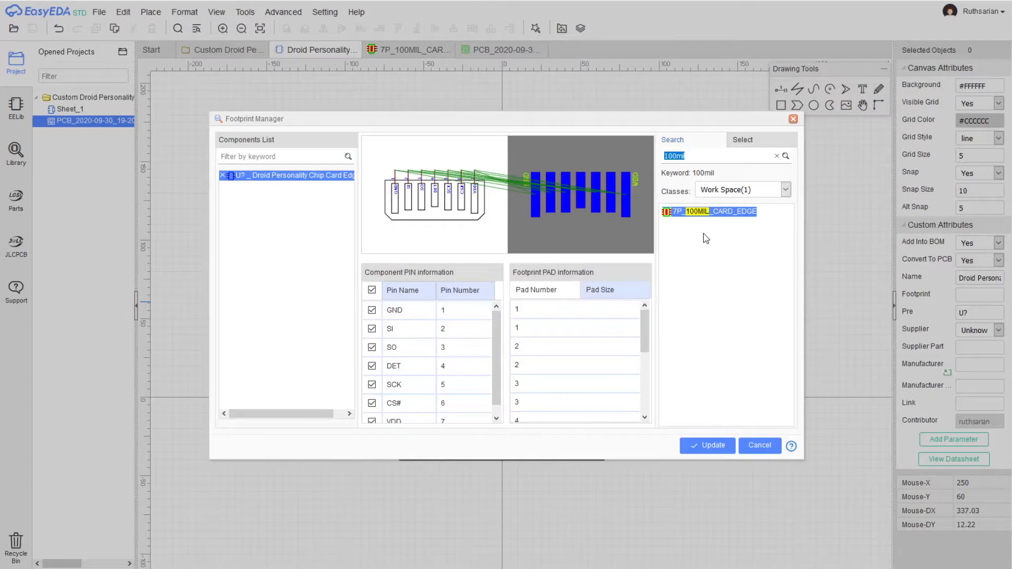
# - Compare the symbol's pin names and numbers with the footprint's pad numbers and examine the pin-to-pad connections in the preview
pyautogui.scroll(3, 481, 212)
pyautogui.scroll(2, 536, 226)
pyautogui.scroll(-3, 496, 233)
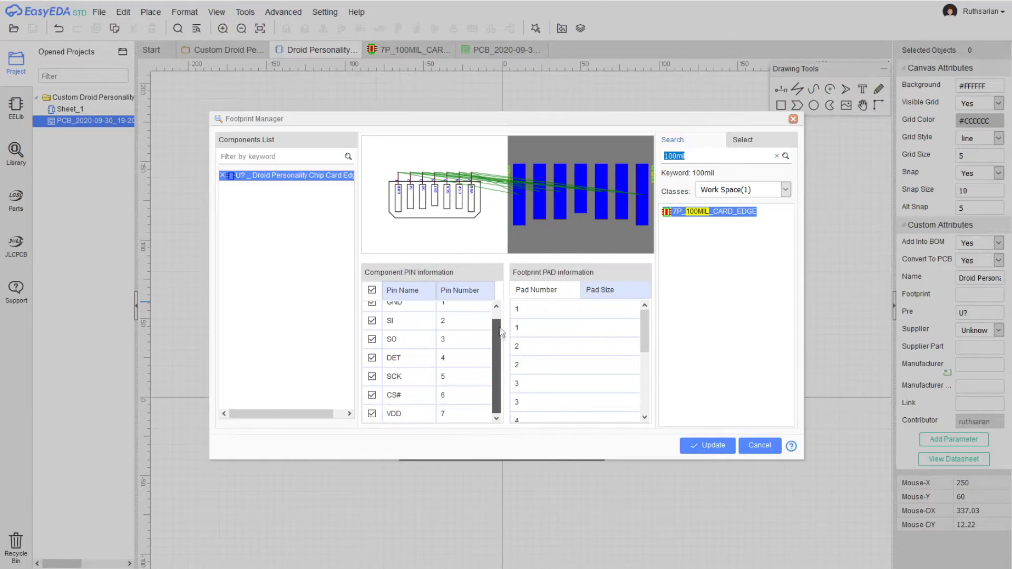
pyautogui.click(455, 311)
pyautogui.click(457, 329)
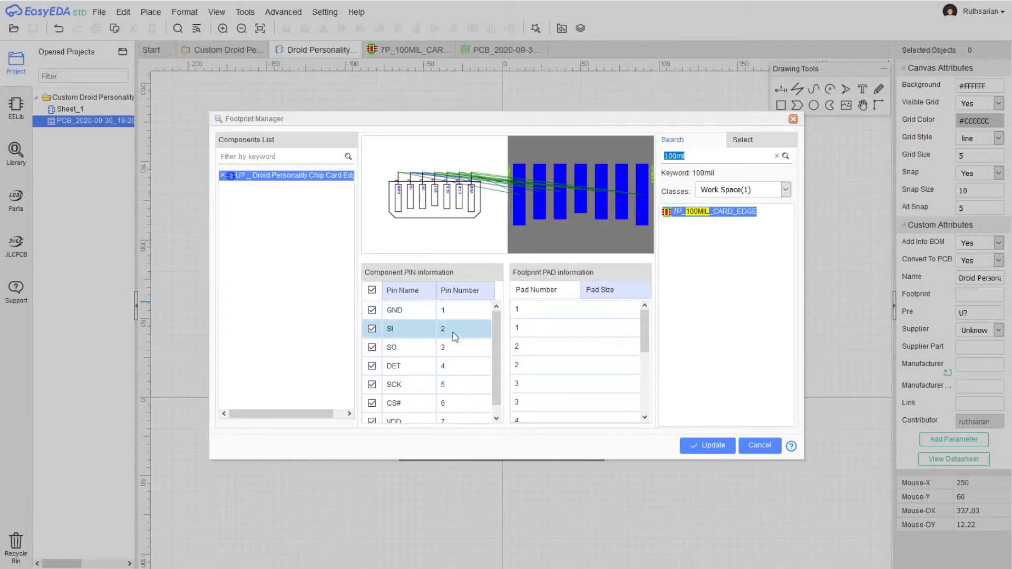
pyautogui.click(391, 348)
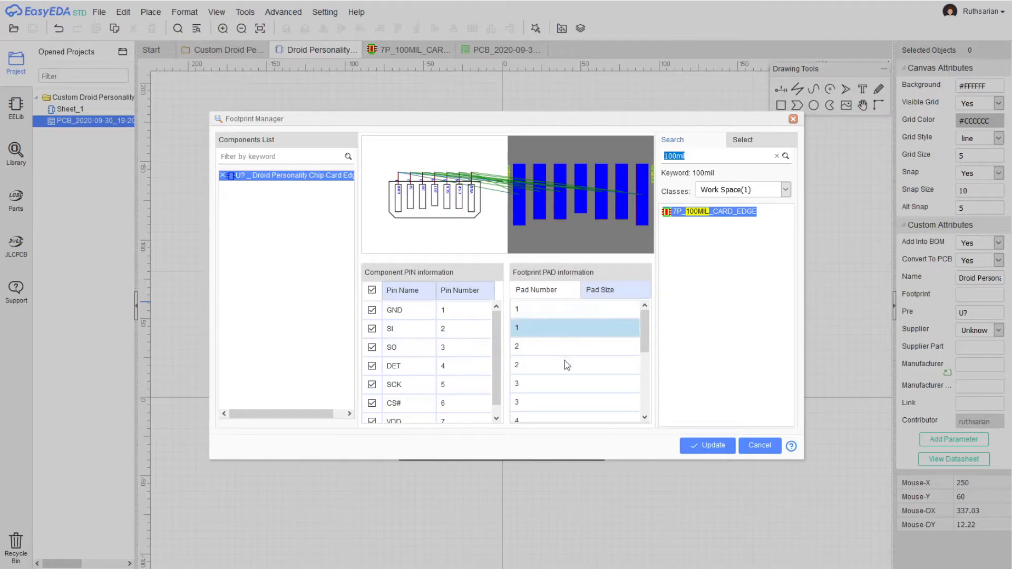
pyautogui.scroll(-2, 590, 353)
pyautogui.scroll(2, 574, 385)
pyautogui.scroll(3, 546, 210)
pyautogui.scroll(-3, 608, 198)
pyautogui.scroll(2, 548, 219)
pyautogui.scroll(-2, 548, 214)
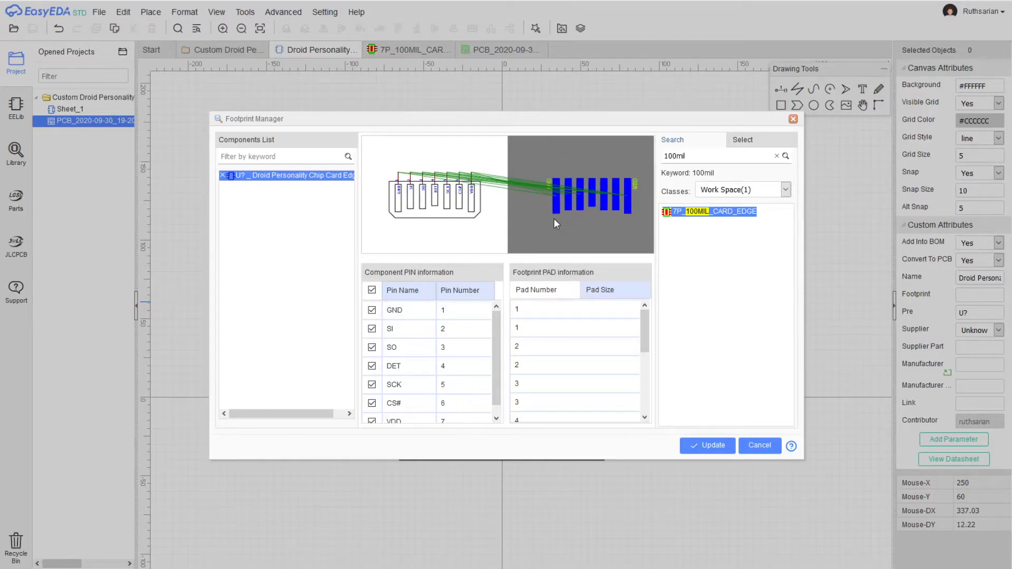
# - Assign the 7P_100MIL_CARD_EDGE footprint to the connector symbol, close the Footprint Manager and save the symbol
pyautogui.click(709, 445)
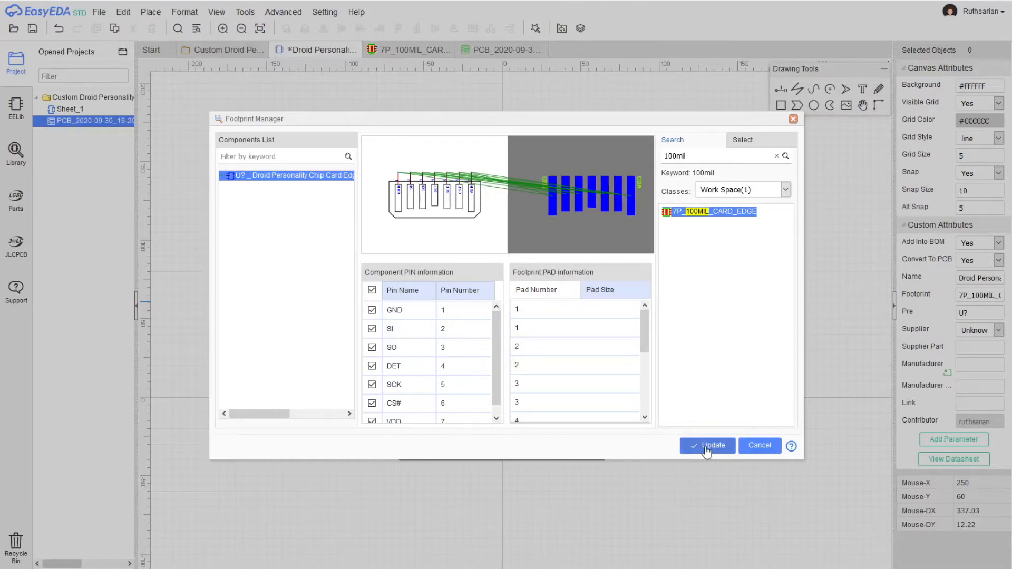
pyautogui.click(792, 118)
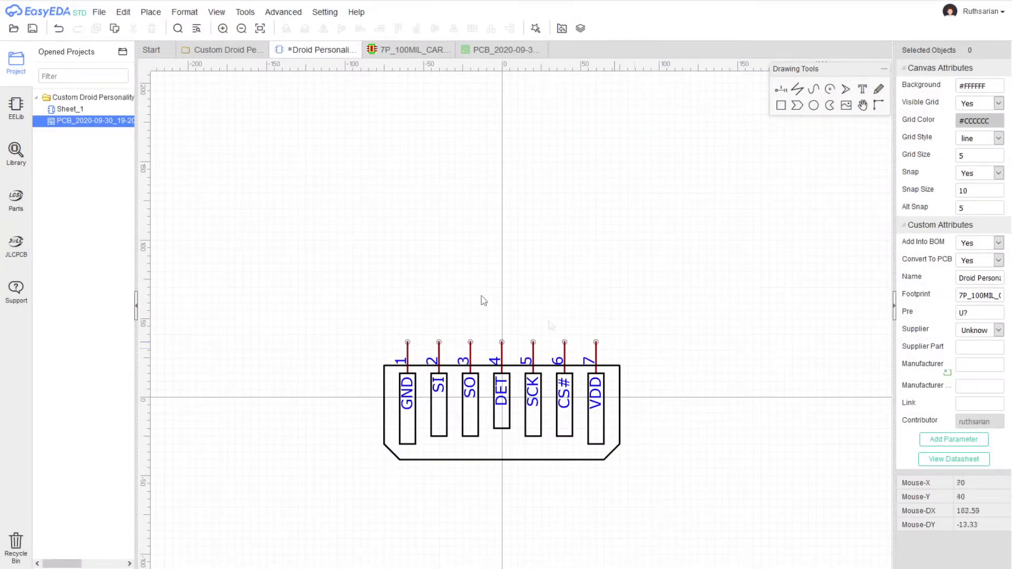
pyautogui.moveTo(314, 290); pyautogui.dragTo(662, 496)
pyautogui.click(662, 464)
pyautogui.click(99, 11)
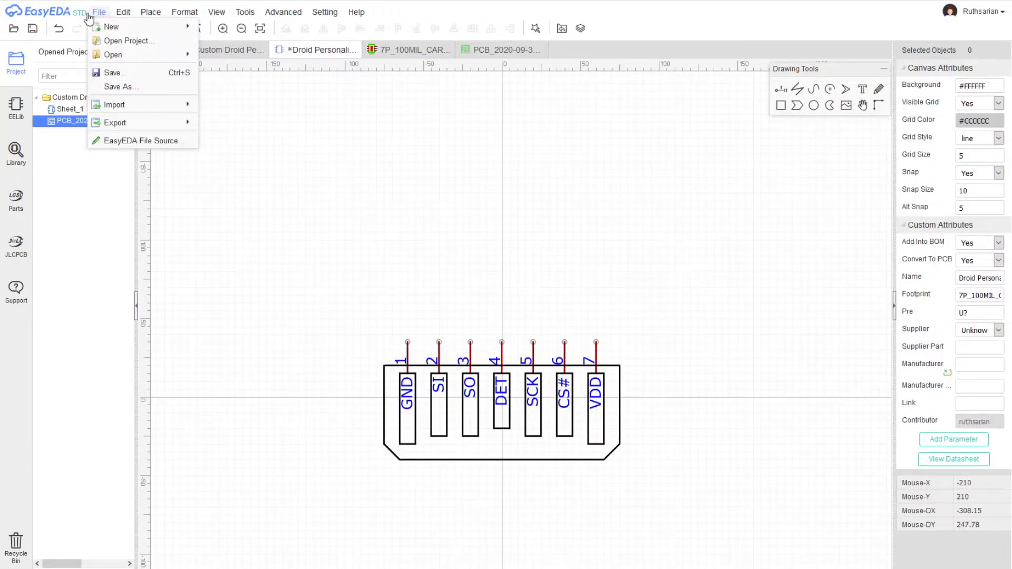
pyautogui.click(112, 70)
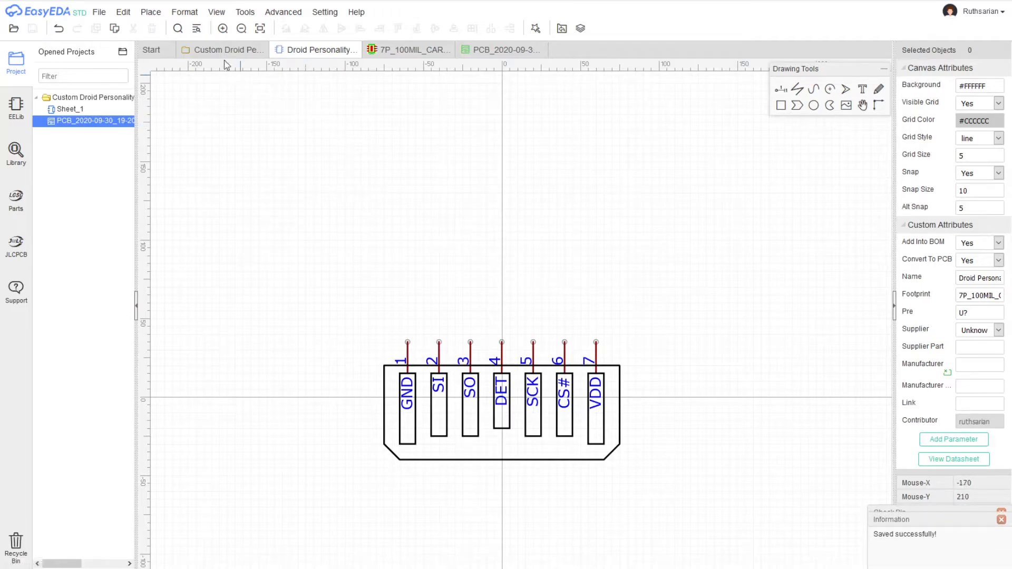
# - Open Sheet_1 and place the Droid Personality Chip Card Edge symbol from the Work Space library below U1
pyautogui.doubleClick(70, 109)
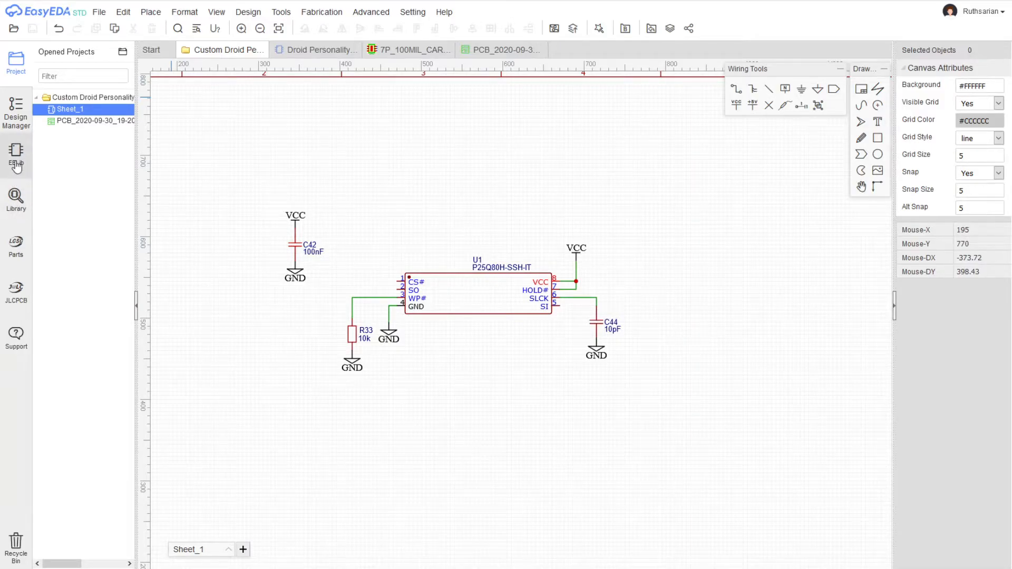
pyautogui.click(15, 198)
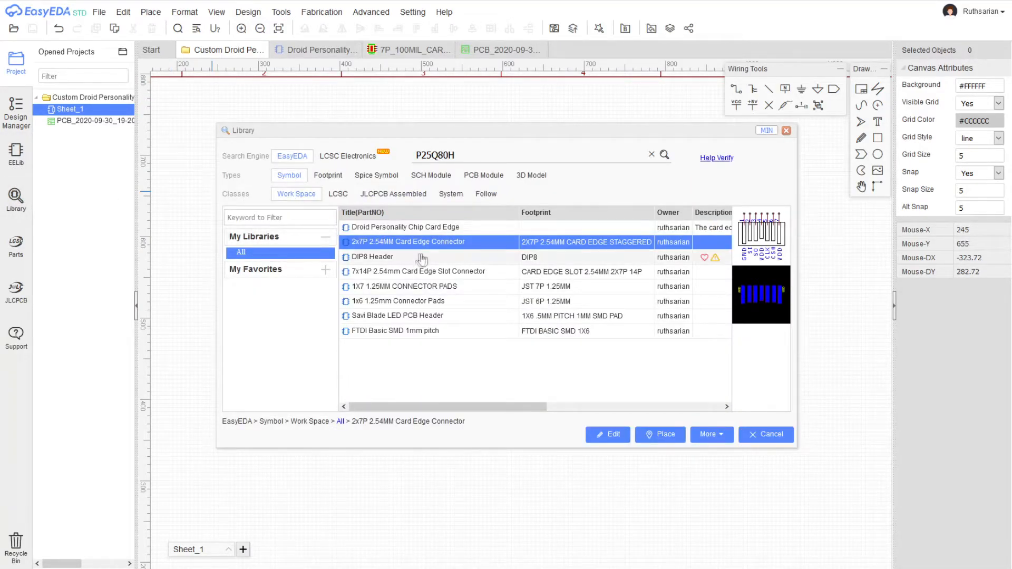
pyautogui.click(415, 228)
pyautogui.click(663, 436)
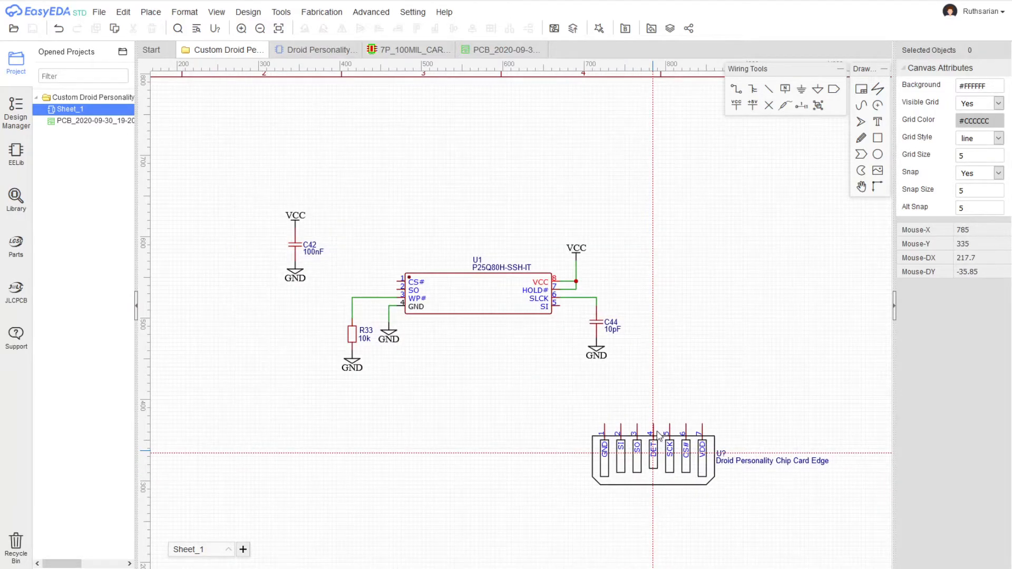
pyautogui.click(491, 461)
# - Place seven upright net ports, one on each pin of the card-edge connector U2 from pin 1 to pin 7
pyautogui.scroll(2, 527, 484)
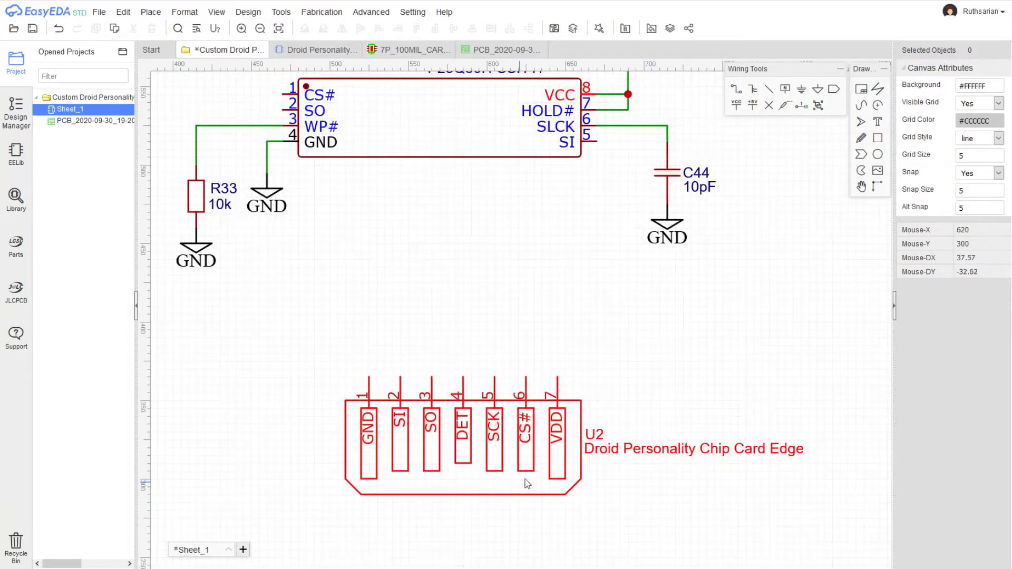
pyautogui.scroll(-1, 686, 384)
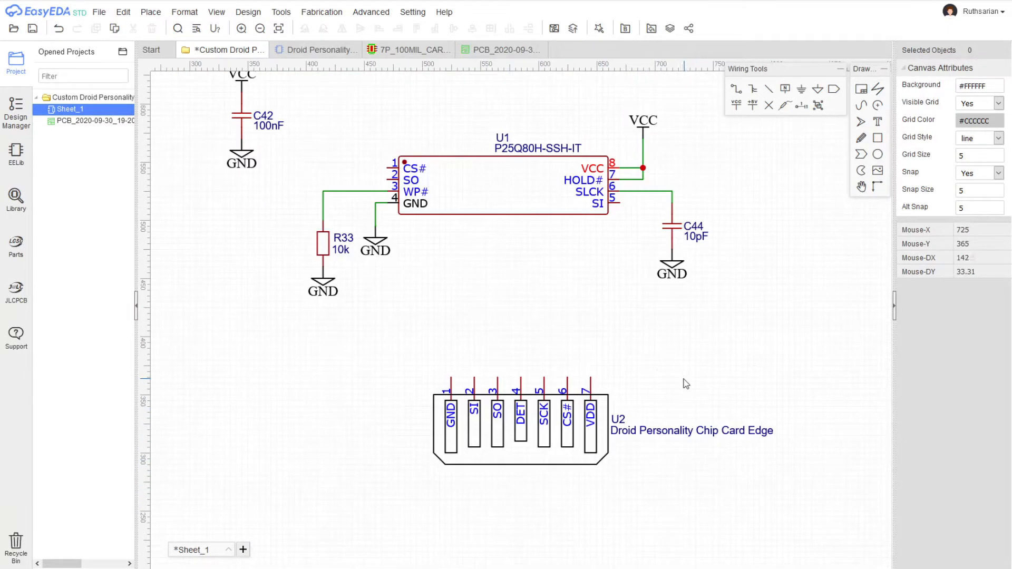
pyautogui.moveTo(548, 311); pyautogui.dragTo(532, 396, button='right')
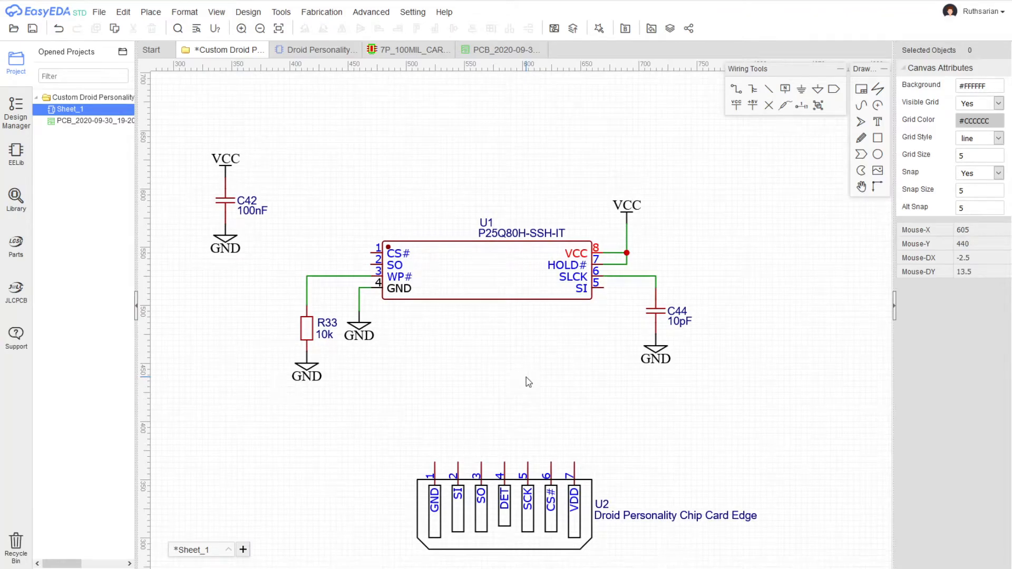
pyautogui.moveTo(594, 422); pyautogui.dragTo(591, 368, button='right')
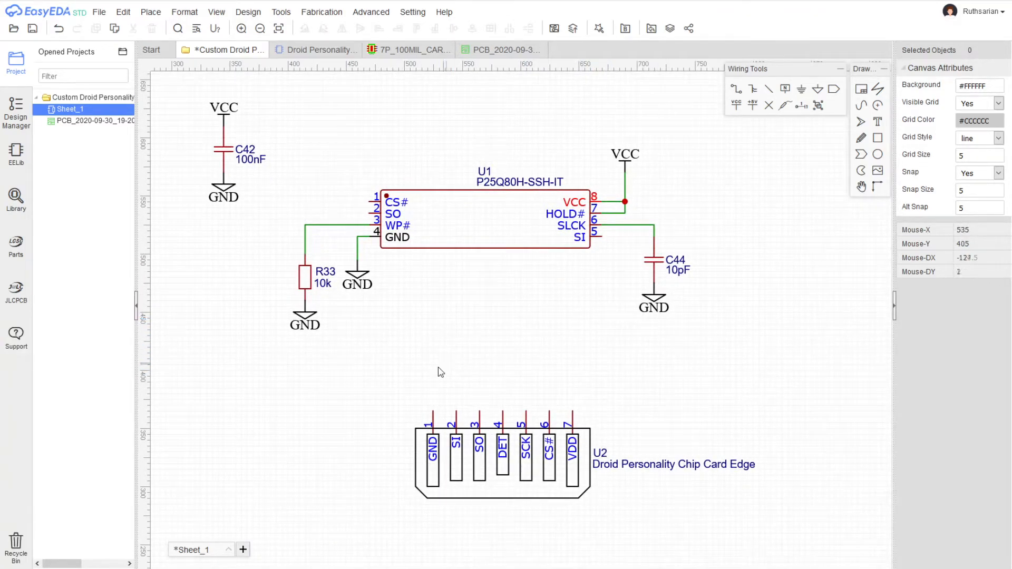
pyautogui.scroll(2, 439, 367)
pyautogui.scroll(-2, 479, 376)
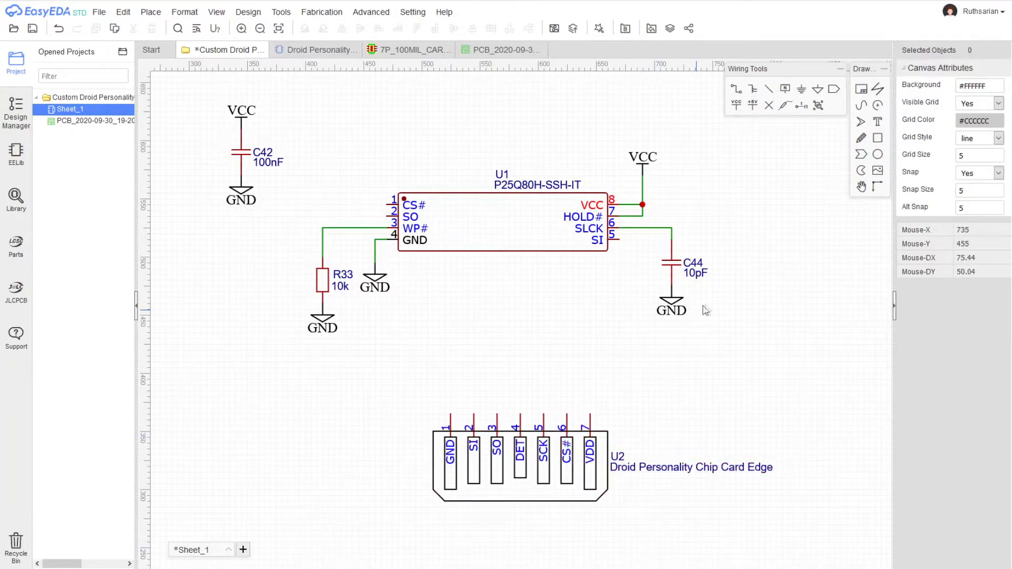
pyautogui.click(834, 98)
pyautogui.press('space')
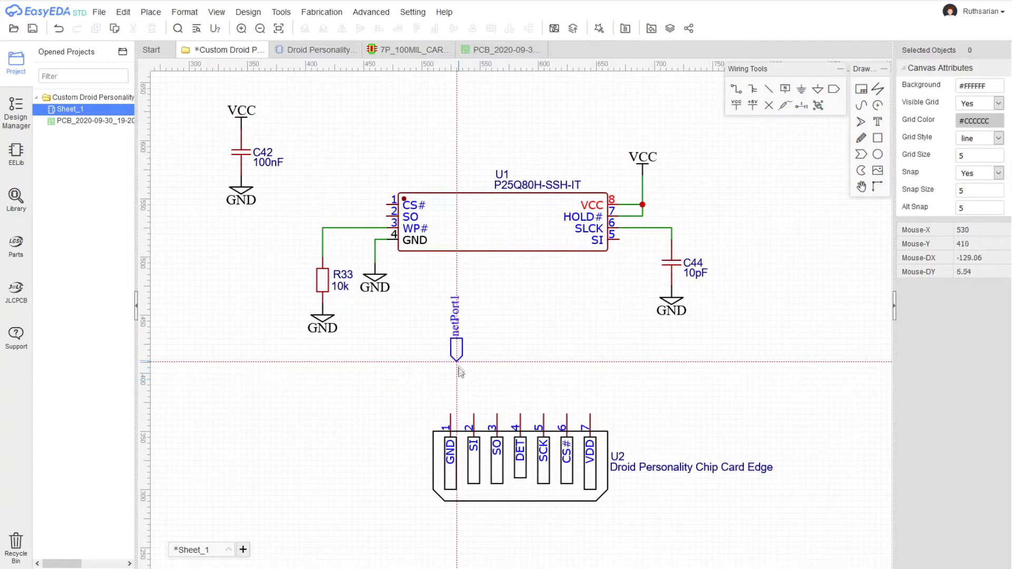
pyautogui.click(451, 415)
pyautogui.click(474, 416)
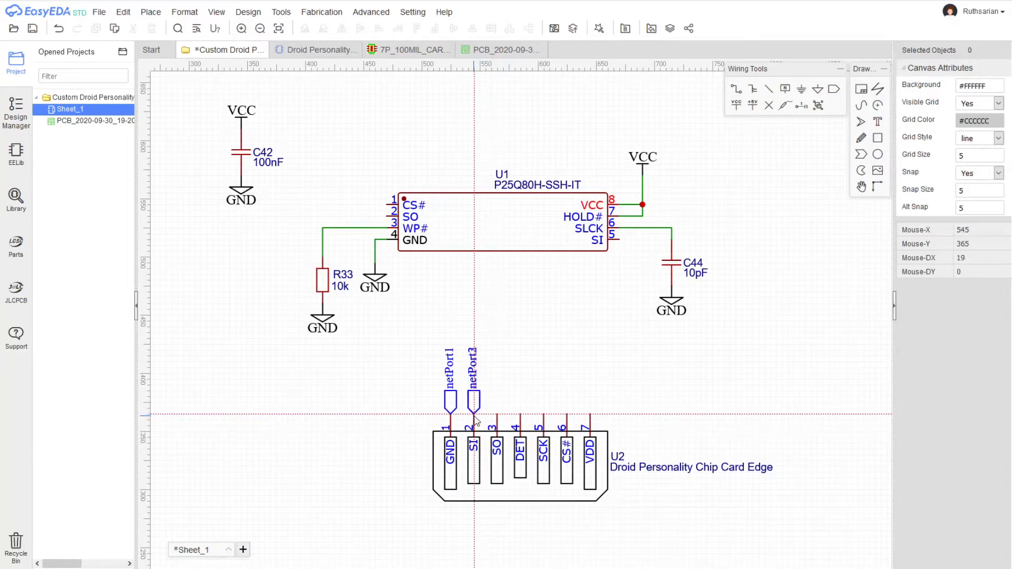
pyautogui.click(497, 415)
pyautogui.click(520, 415)
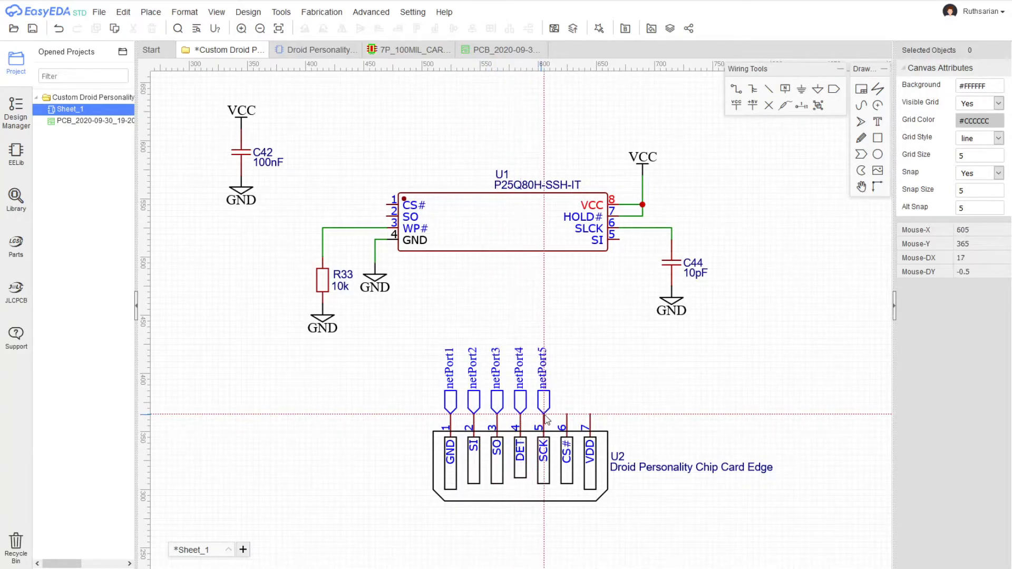
pyautogui.click(543, 416)
pyautogui.click(567, 415)
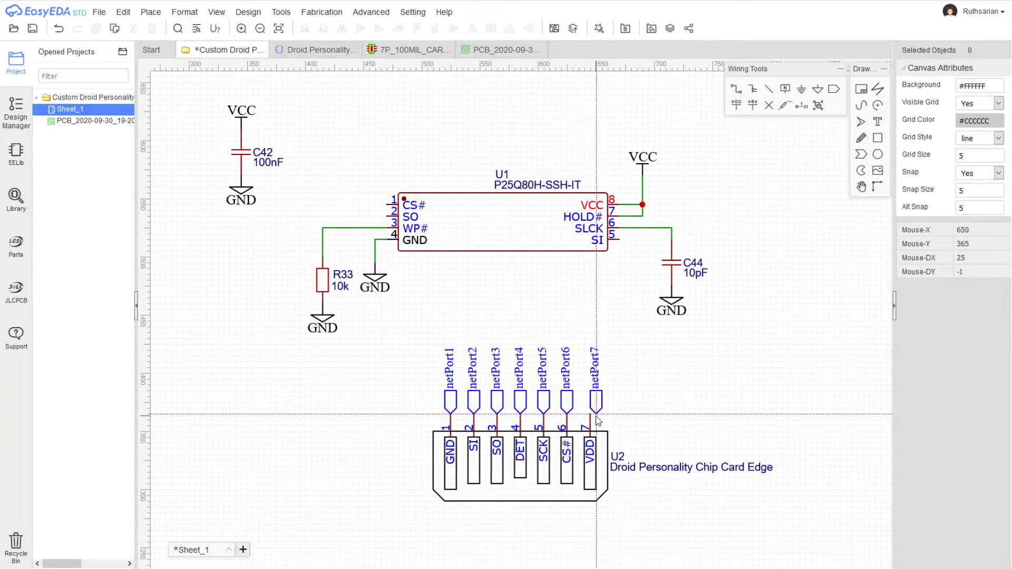
pyautogui.click(590, 416)
pyautogui.press('Escape')
# - Rename the net port on U2's VDD pin to VCC and the one on its GND pin to GND
pyautogui.doubleClick(590, 386)
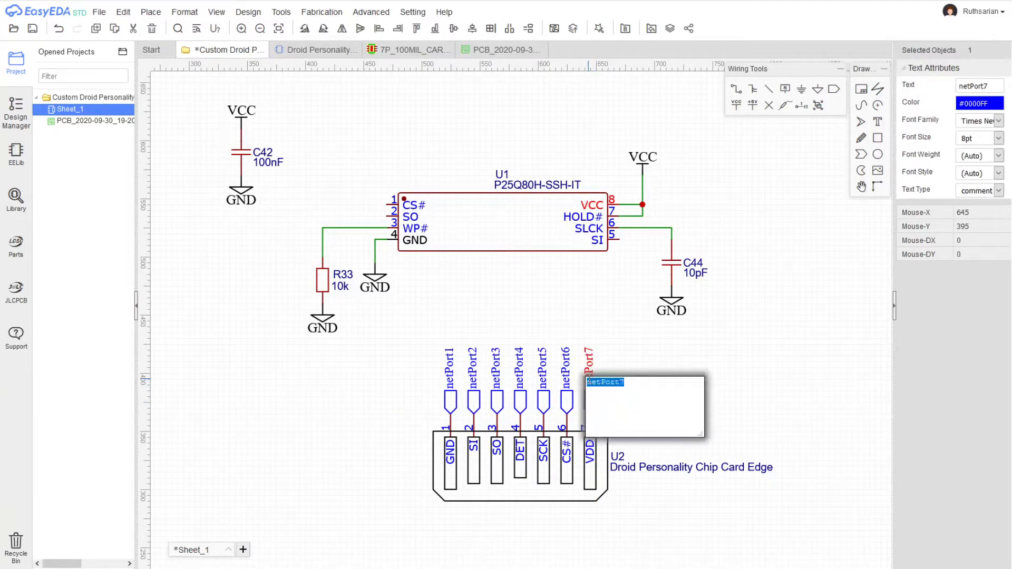
pyautogui.write('VCC')
pyautogui.press('Return')
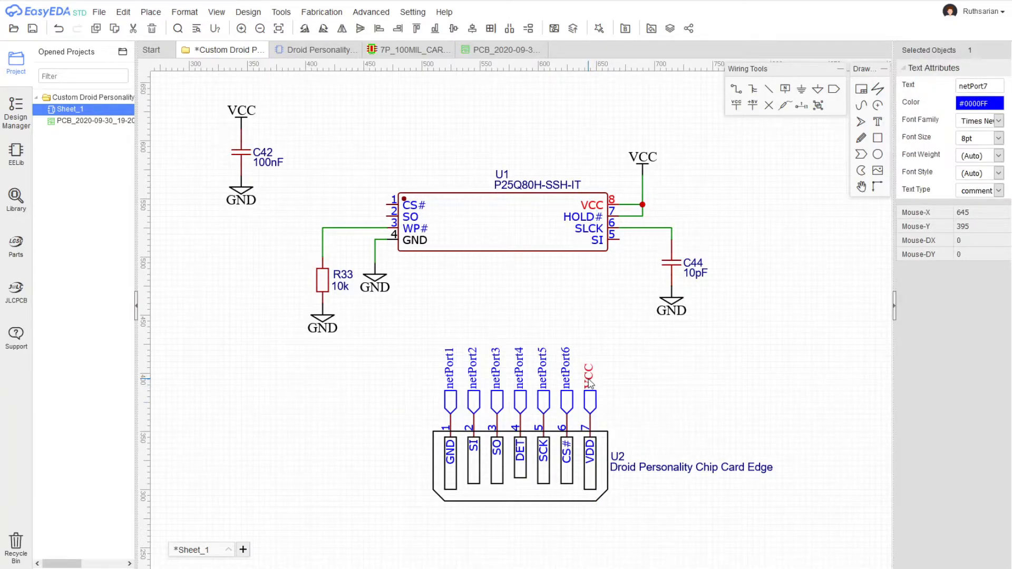
pyautogui.click(647, 162)
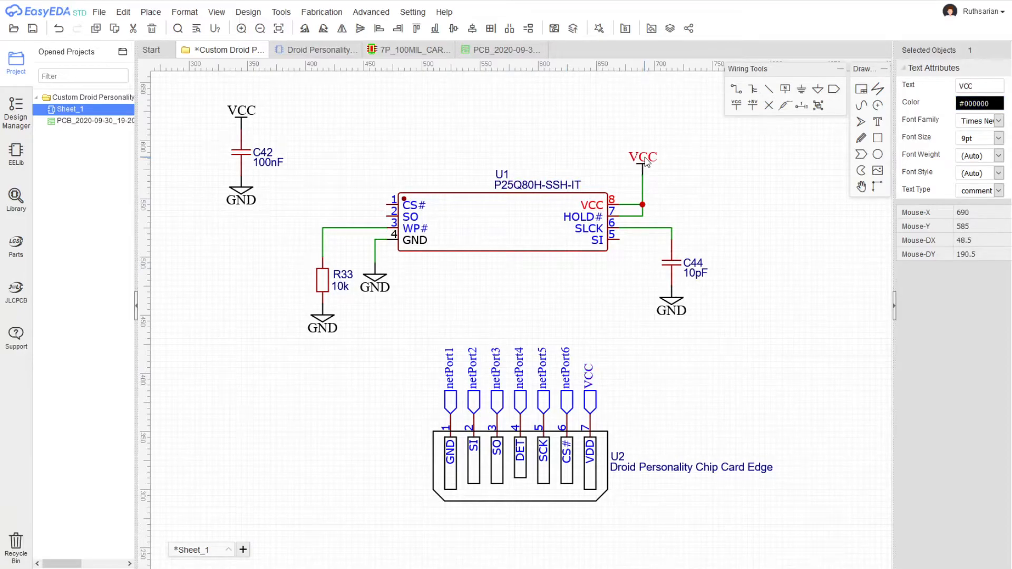
pyautogui.doubleClick(450, 378)
pyautogui.press('BackSpace')
pyautogui.press('Return')
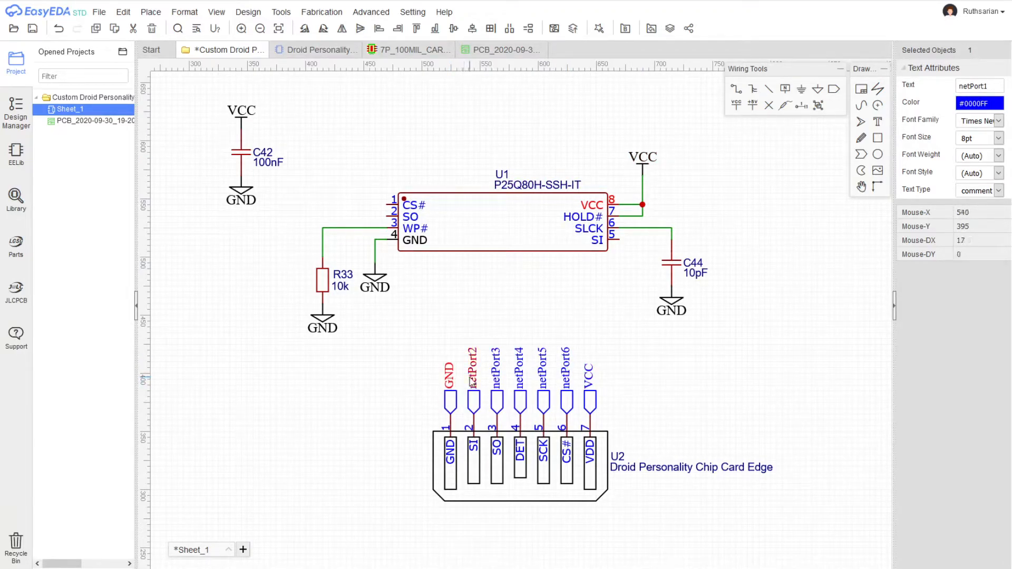
# - Rename the net ports on U2's pins 2 and 3 to SI and SO
pyautogui.doubleClick(472, 380)
pyautogui.write('SI')
pyautogui.press('Return')
pyautogui.doubleClick(496, 382)
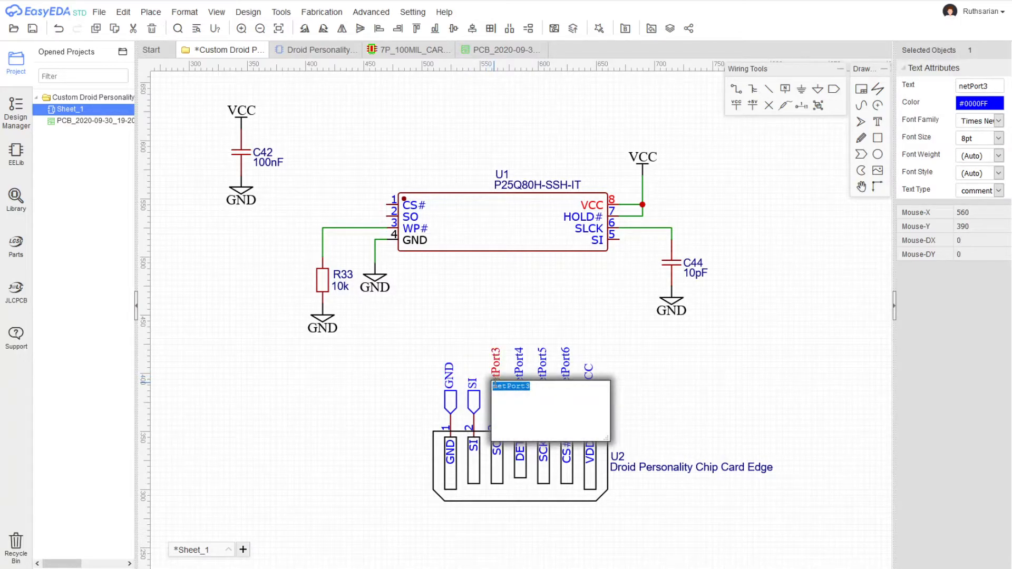
pyautogui.write('SO')
pyautogui.press('Return')
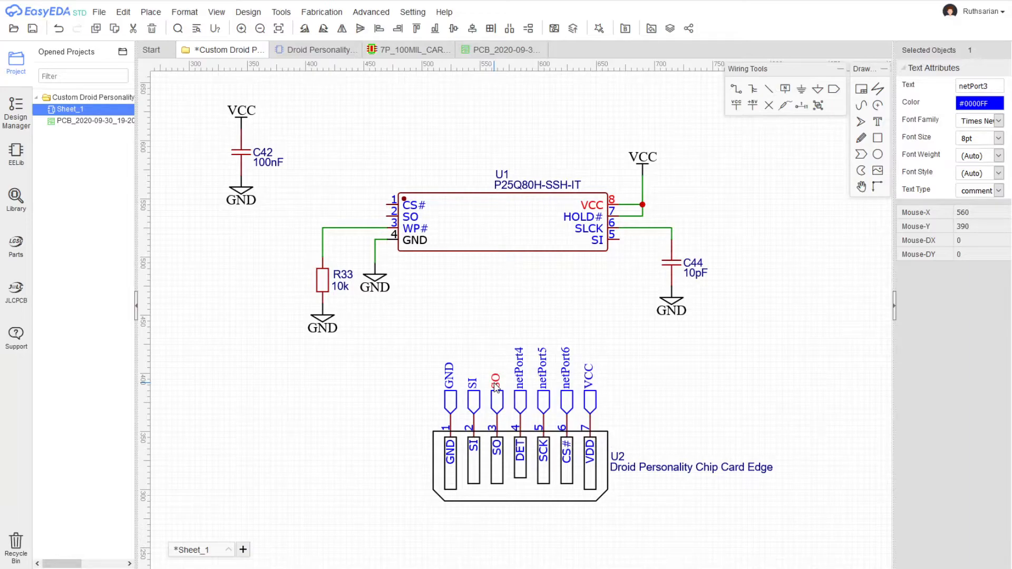
# - Rename the net ports on U2's pins 5 and 6 to SCK and CS#
pyautogui.doubleClick(544, 380)
pyautogui.write('SCK')
pyautogui.press('Return')
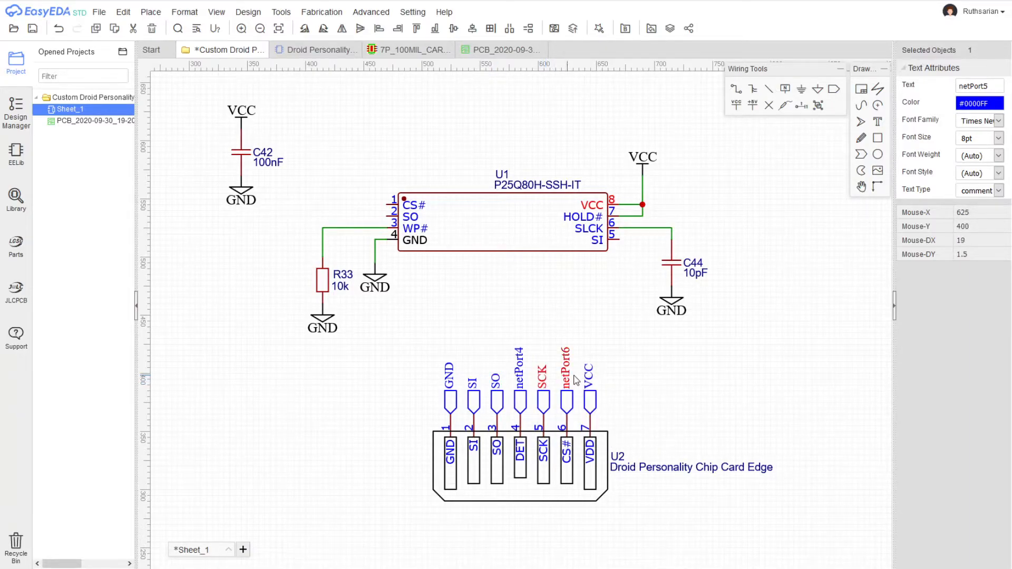
pyautogui.doubleClick(567, 381)
pyautogui.write('cs#')
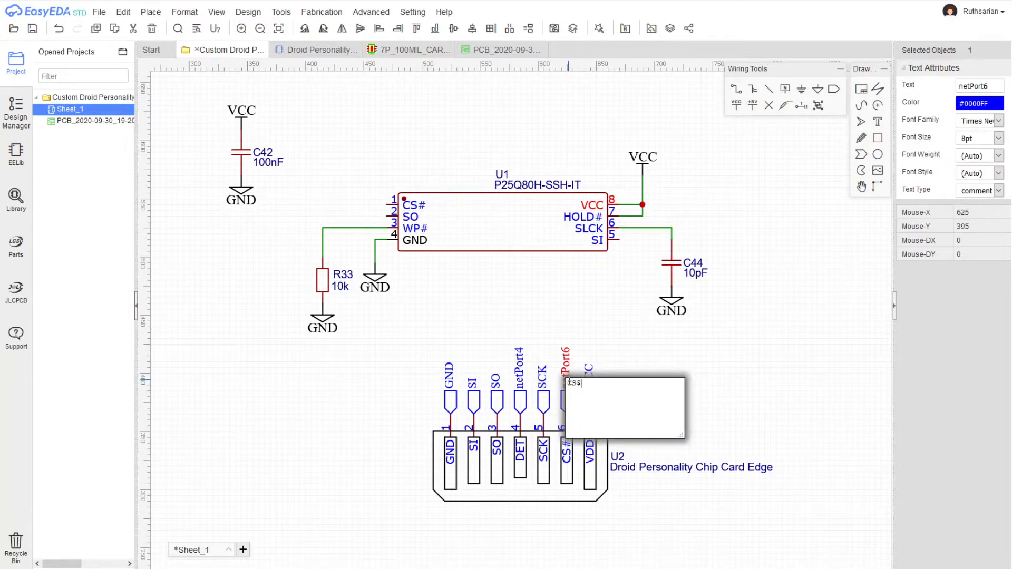
pyautogui.press('Return')
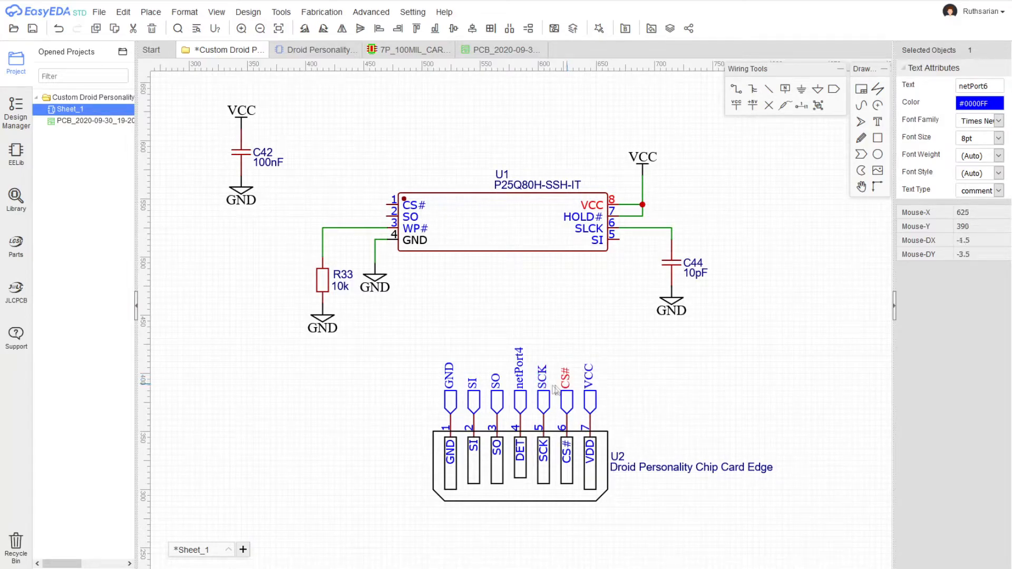
# - Rename the net port on U2's DET pin to VCC
pyautogui.doubleClick(520, 383)
pyautogui.write('VCC')
pyautogui.press('Return')
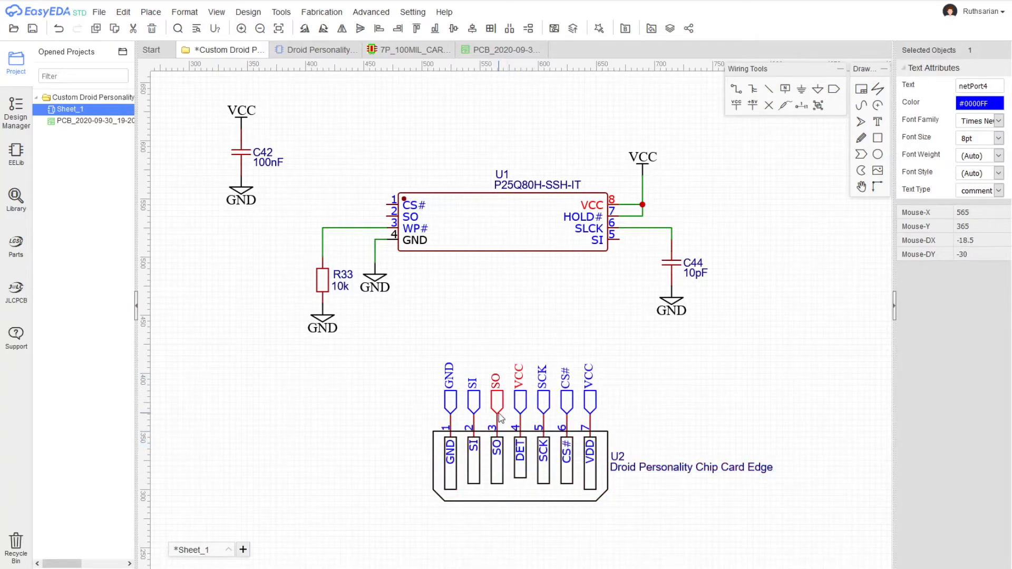
pyautogui.scroll(2, 500, 418)
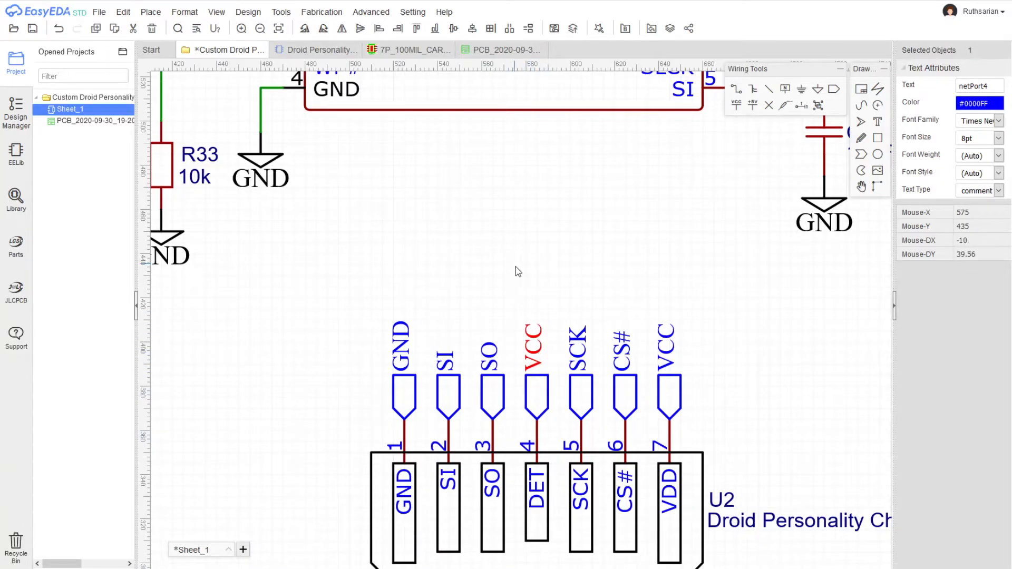
pyautogui.scroll(-2, 520, 264)
pyautogui.moveTo(366, 317); pyautogui.dragTo(345, 367, button='right')
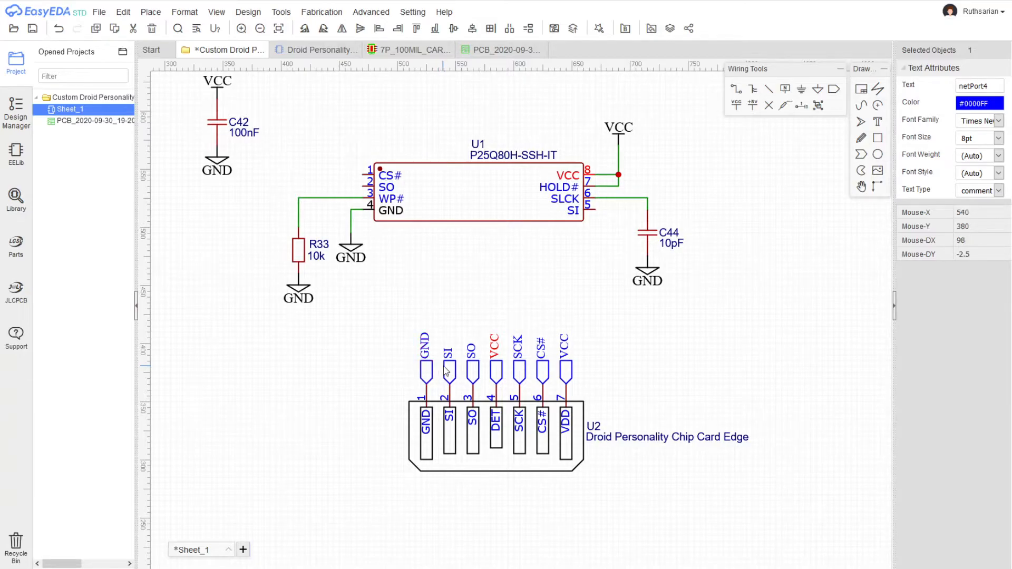
# - Copy U2's SI net port, rotate it and attach the copy to the SI pin (pin 5) of U1
pyautogui.click(431, 372)
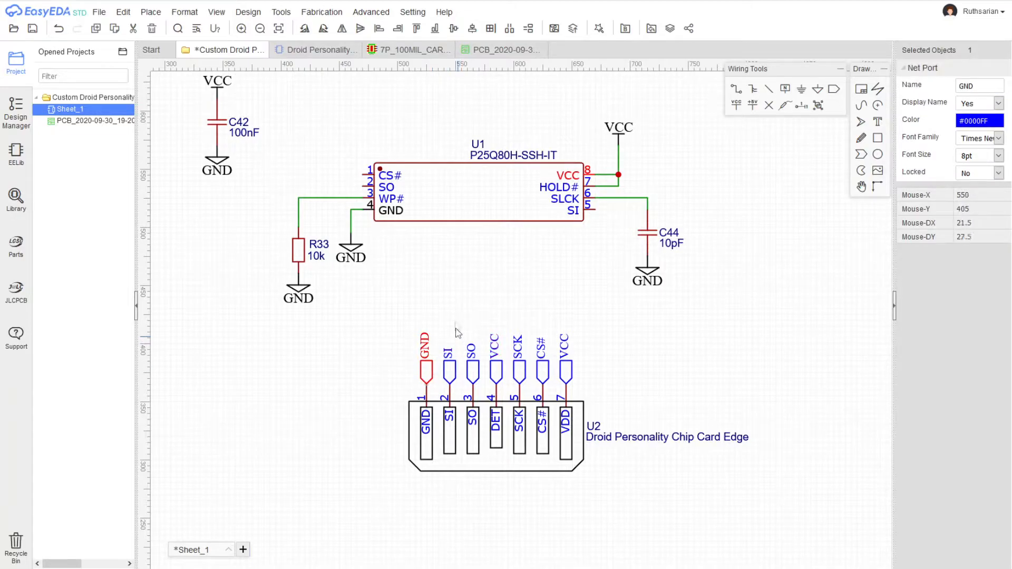
pyautogui.click(473, 299)
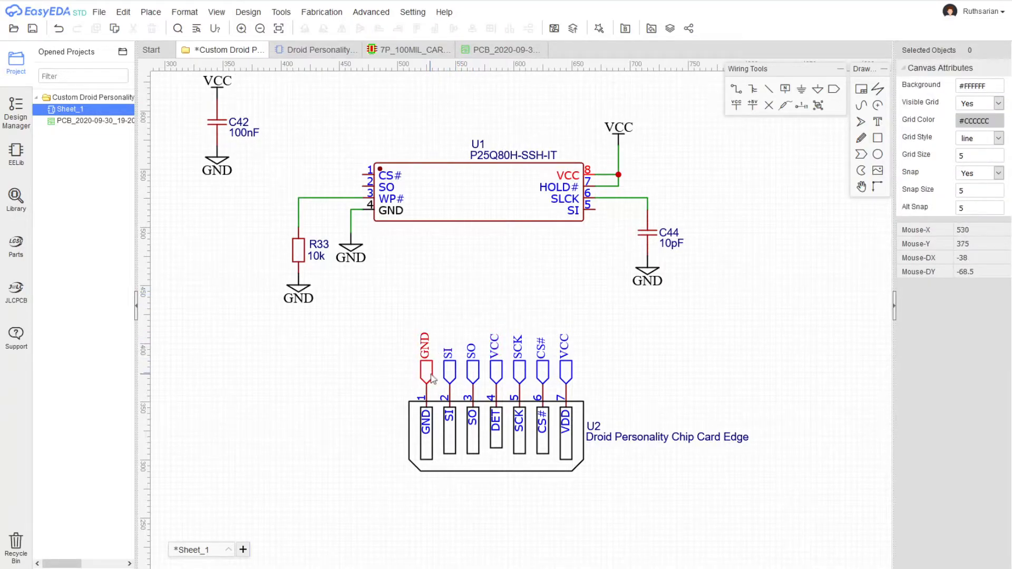
pyautogui.click(455, 378)
pyautogui.hotkey('ctrl', 'c')
pyautogui.hotkey('ctrl', 'v')
pyautogui.press('space')
pyautogui.press('space')
pyautogui.press('space')
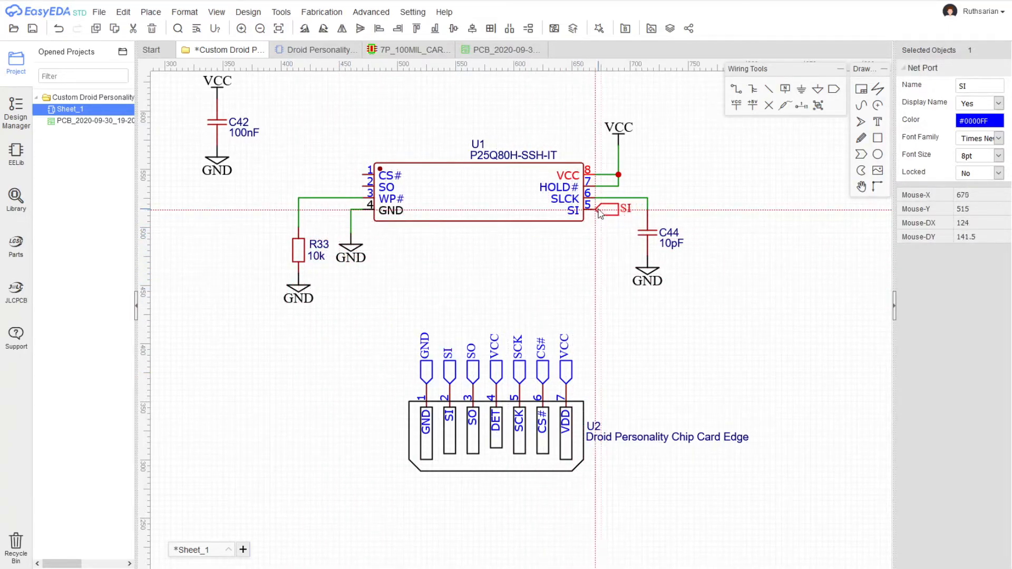
pyautogui.click(600, 214)
pyautogui.click(604, 215)
pyautogui.moveTo(605, 215); pyautogui.dragTo(604, 209)
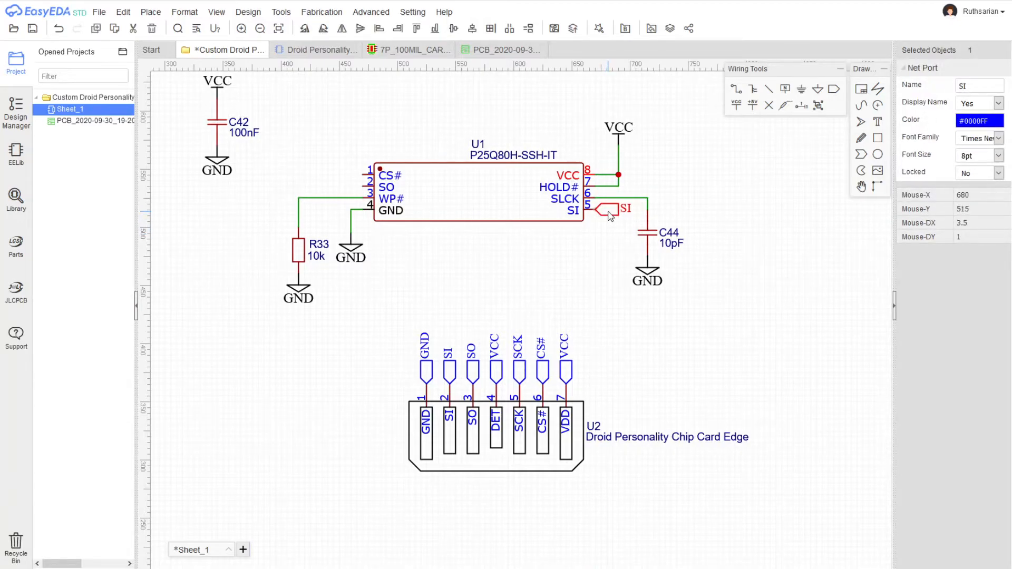
pyautogui.click(609, 240)
# - Copy U2's SCK net port, rotate it and attach the copy to the SLCK wire at the corner above C44
pyautogui.scroll(1, 598, 239)
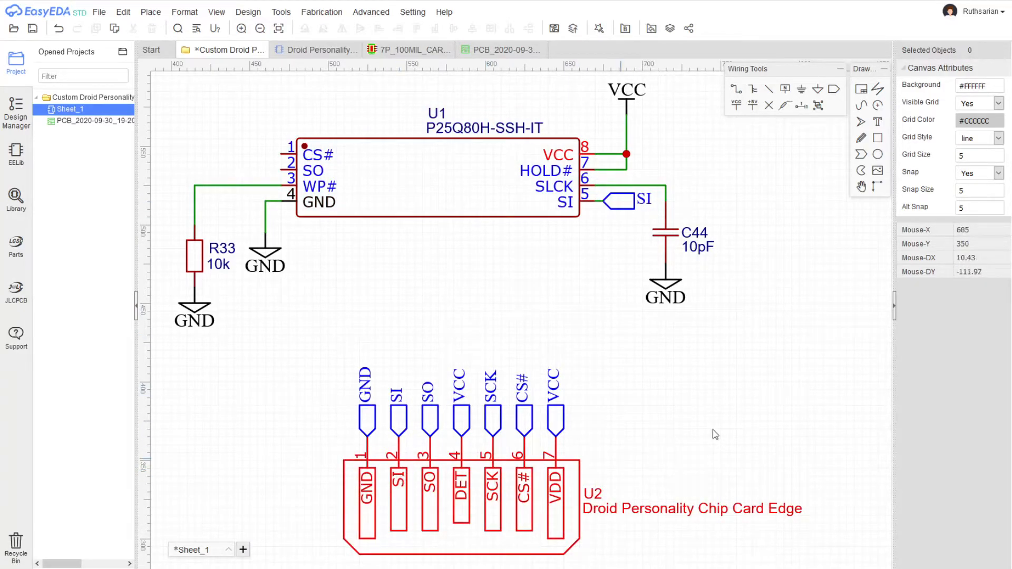
pyautogui.moveTo(597, 298); pyautogui.dragTo(590, 323, button='right')
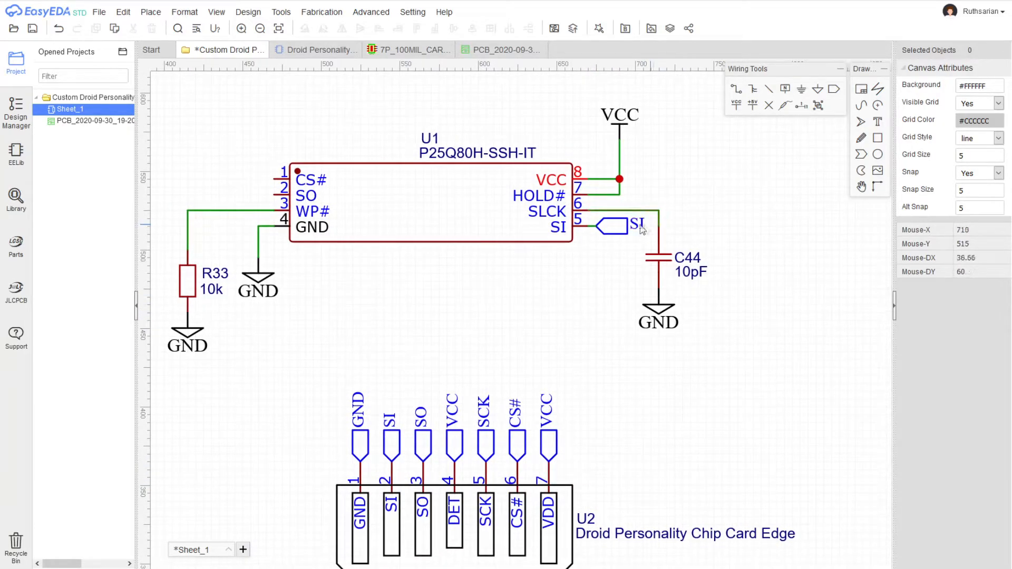
pyautogui.click(486, 448)
pyautogui.hotkey('ctrl', 'c')
pyautogui.hotkey('ctrl', 'v')
pyautogui.press('space')
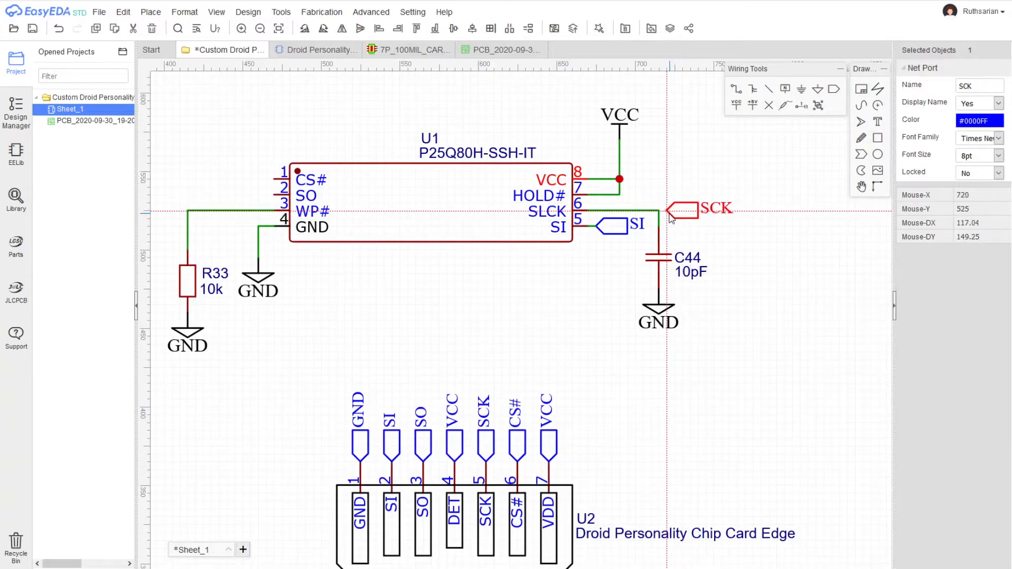
pyautogui.click(666, 216)
pyautogui.moveTo(677, 213)
pyautogui.mouseDown()
pyautogui.moveTo(696, 216)
pyautogui.moveTo(671, 213)
pyautogui.mouseUp()
pyautogui.click(779, 237)
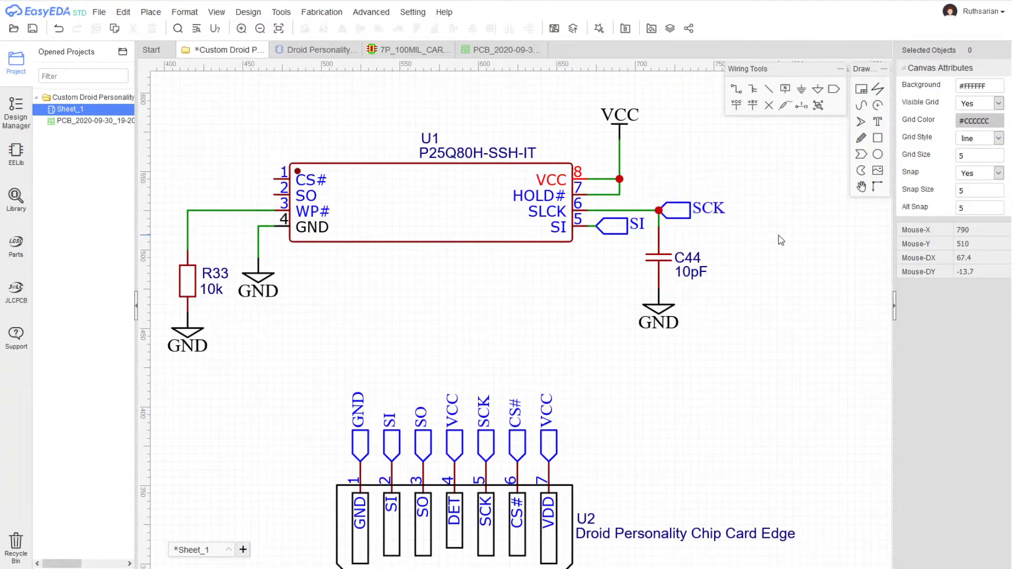
pyautogui.click(486, 442)
pyautogui.hotkey('ctrl', 'c')
pyautogui.hotkey('ctrl', 'v')
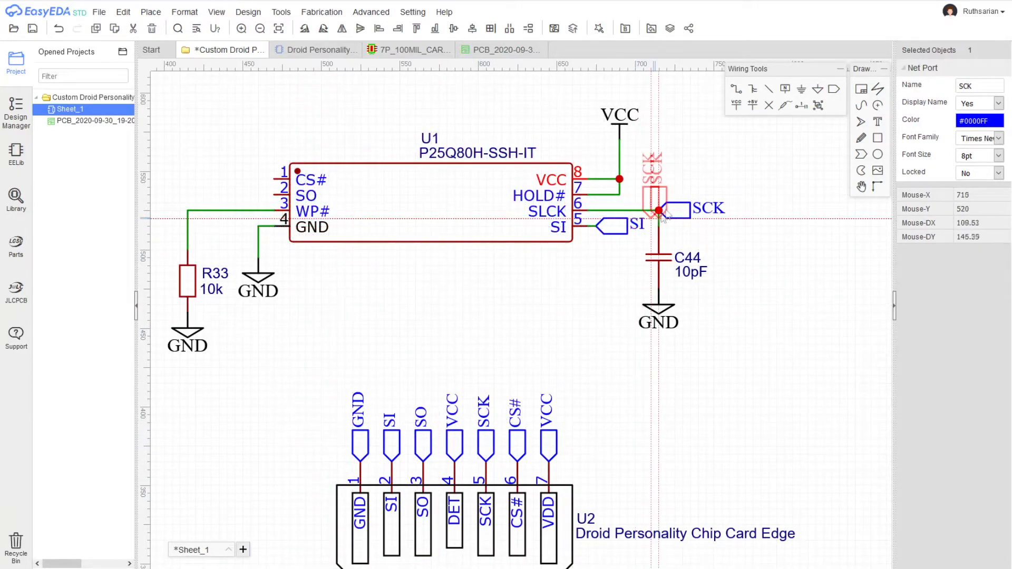
pyautogui.press('Escape')
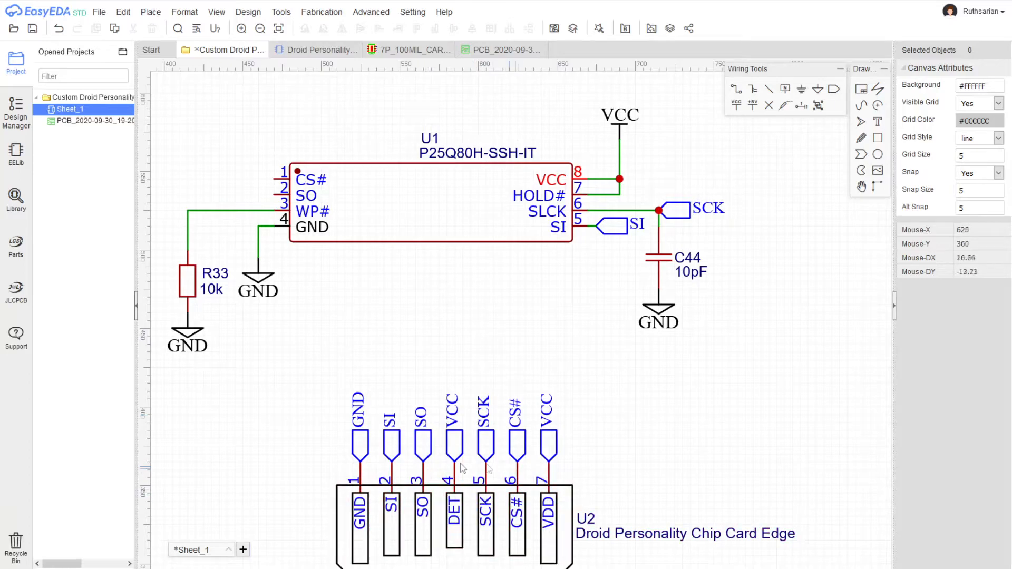
# - Copy U2's CS# net port and connect the copy, pointing toward the chip, to the CS# pin (pin 1) of U1
pyautogui.click(521, 441)
pyautogui.hotkey('ctrl', 'c')
pyautogui.hotkey('ctrl', 'v')
pyautogui.click(226, 187)
pyautogui.click(216, 192)
pyautogui.moveTo(216, 193); pyautogui.dragTo(216, 184)
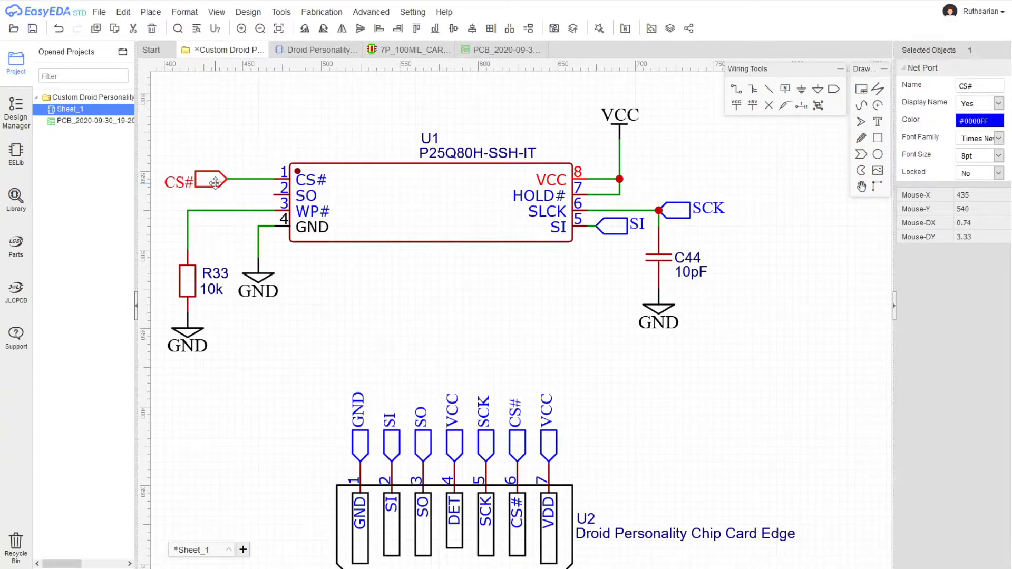
# - Copy U2's SO net port and connect the copy to the SO pin (pin 2) of U1
pyautogui.moveTo(393, 332); pyautogui.dragTo(469, 321, button='right')
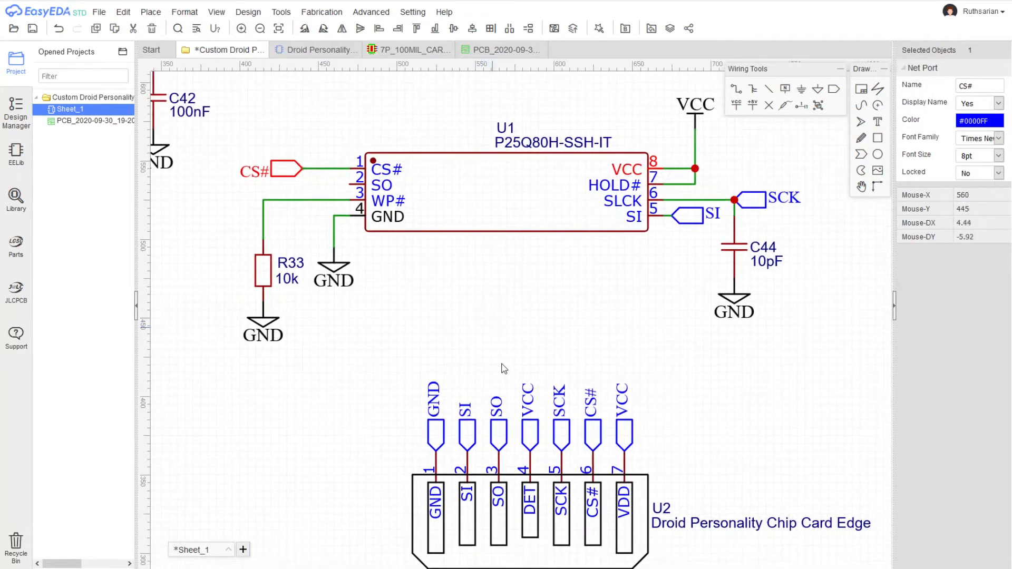
pyautogui.click(502, 441)
pyautogui.hotkey('ctrl', 'c')
pyautogui.hotkey('ctrl', 'v')
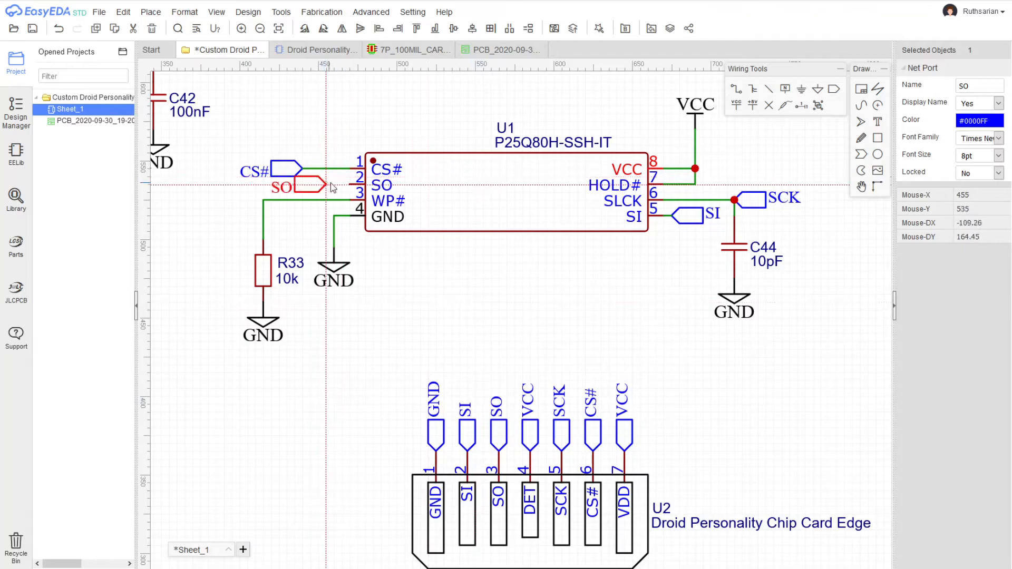
pyautogui.click(350, 190)
pyautogui.click(349, 186)
pyautogui.moveTo(556, 315); pyautogui.dragTo(496, 304, button='right')
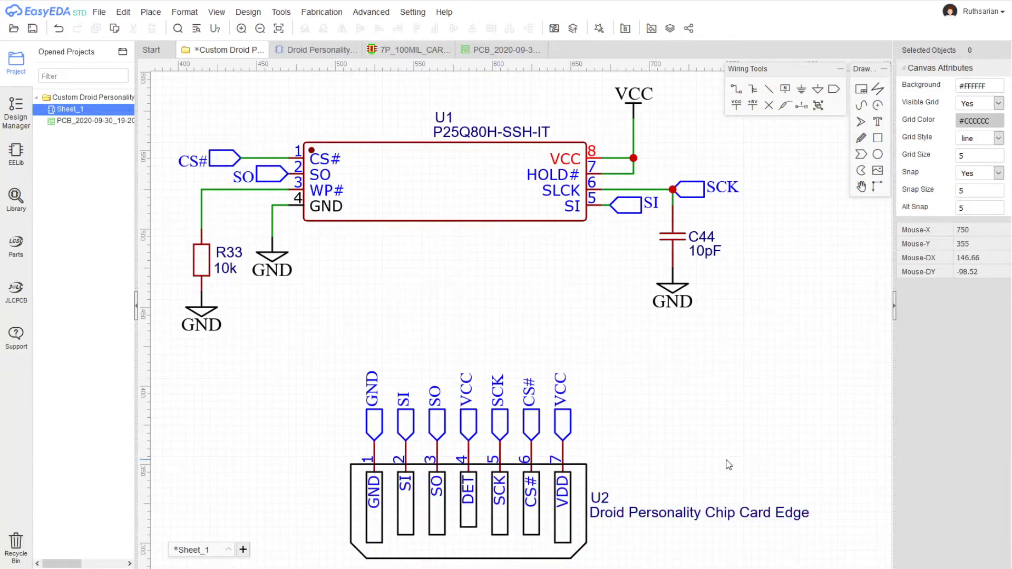
# - Save the schematic
pyautogui.scroll(-4, 728, 464)
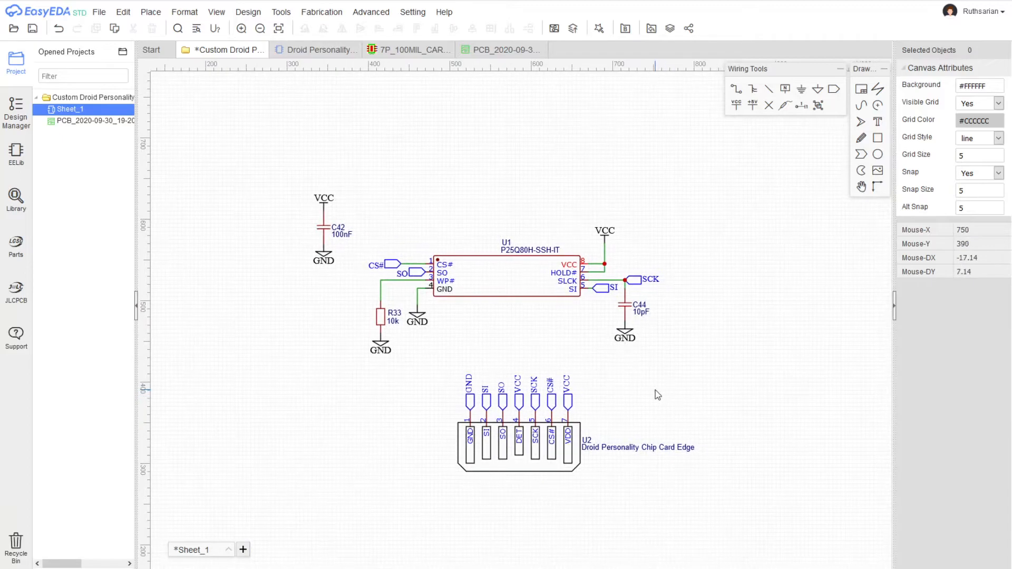
pyautogui.hotkey('ctrl', 's')
pyautogui.moveTo(677, 404); pyautogui.dragTo(633, 364, button='right')
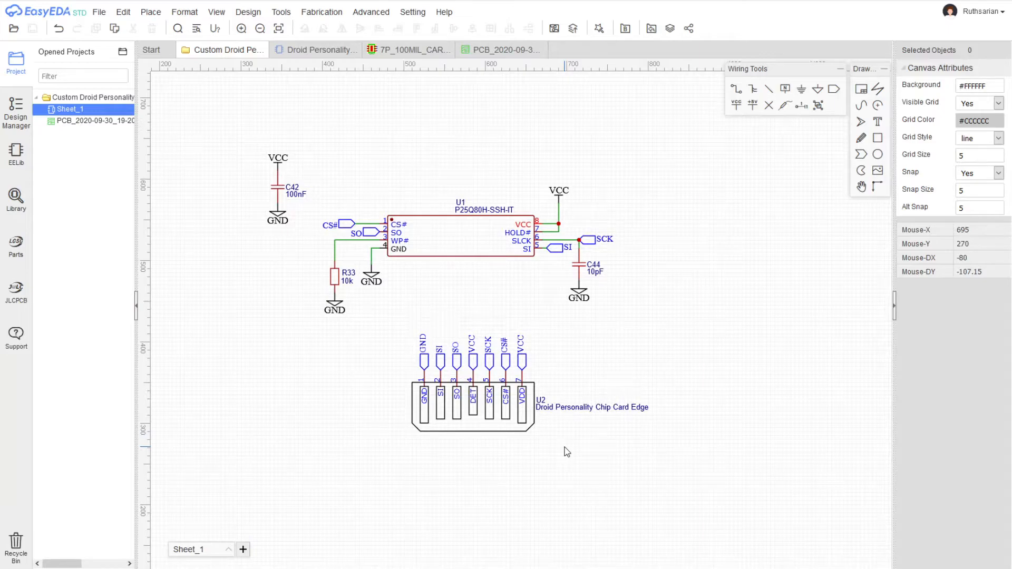
# - Update the PCB from the schematic and apply the imported changes that add U2 and its nets
pyautogui.scroll(2, 535, 441)
pyautogui.moveTo(297, 293); pyautogui.dragTo(368, 404, button='right')
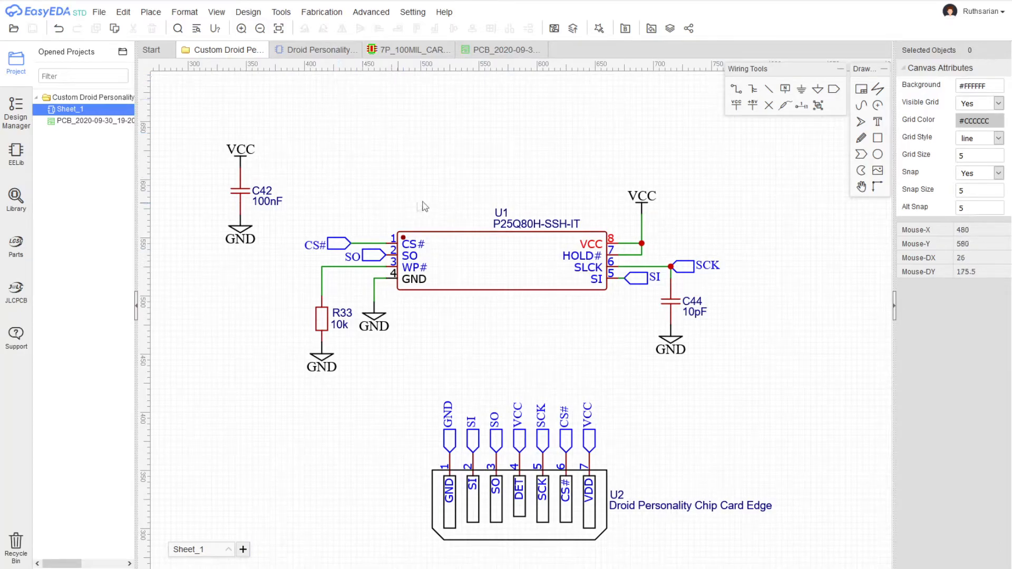
pyautogui.click(371, 12)
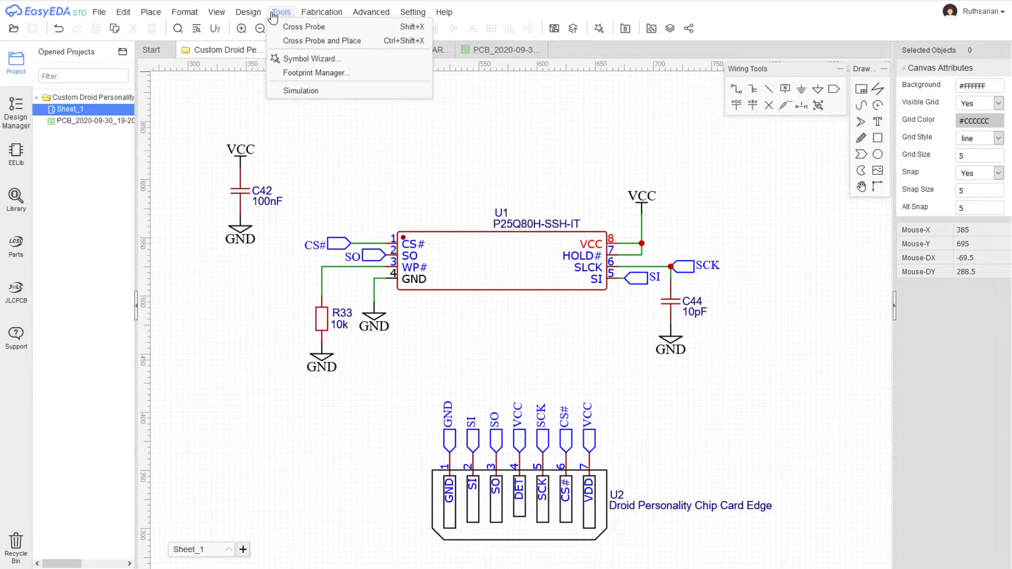
pyautogui.moveTo(251, 10)
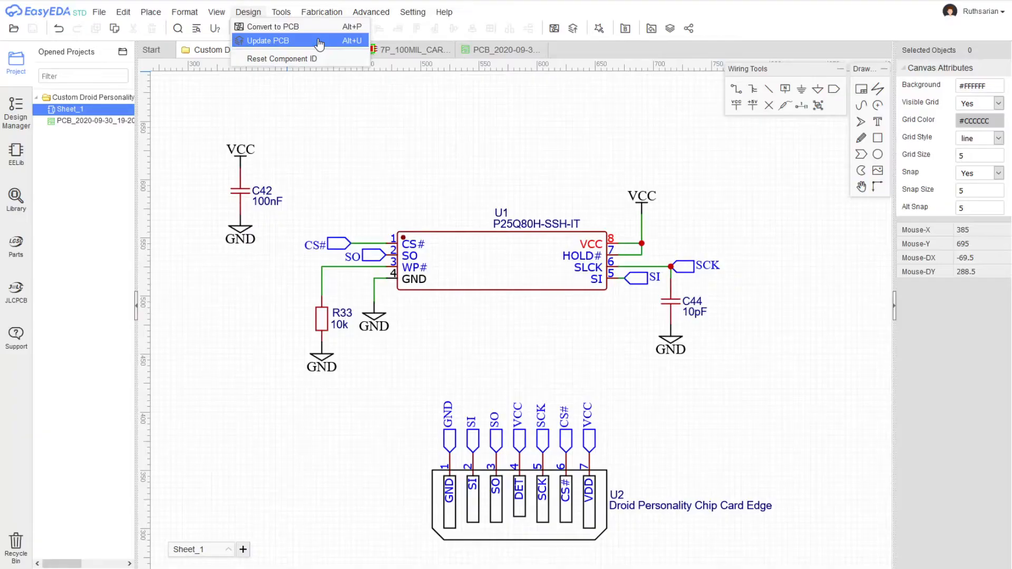
pyautogui.click(319, 41)
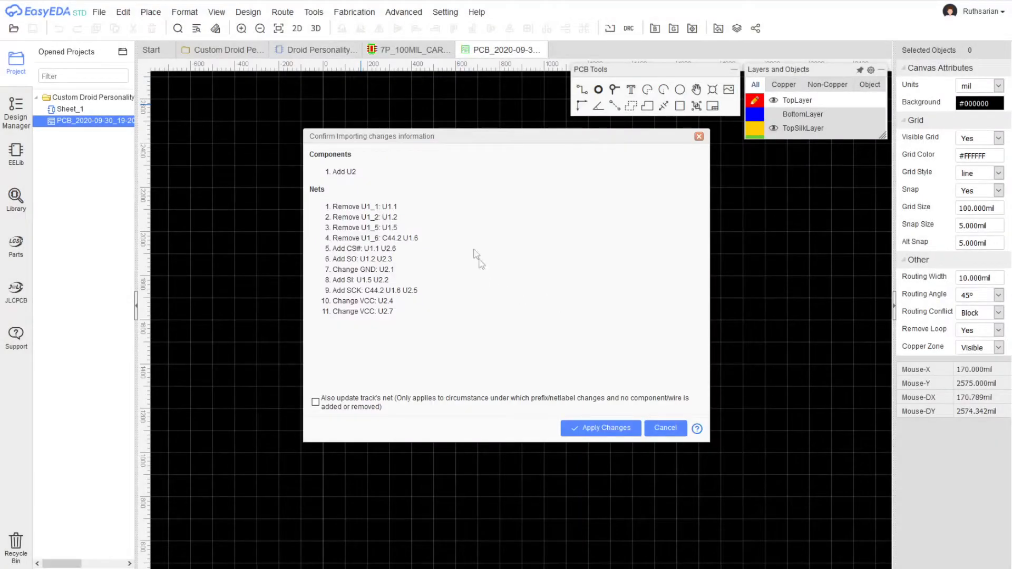
pyautogui.click(607, 430)
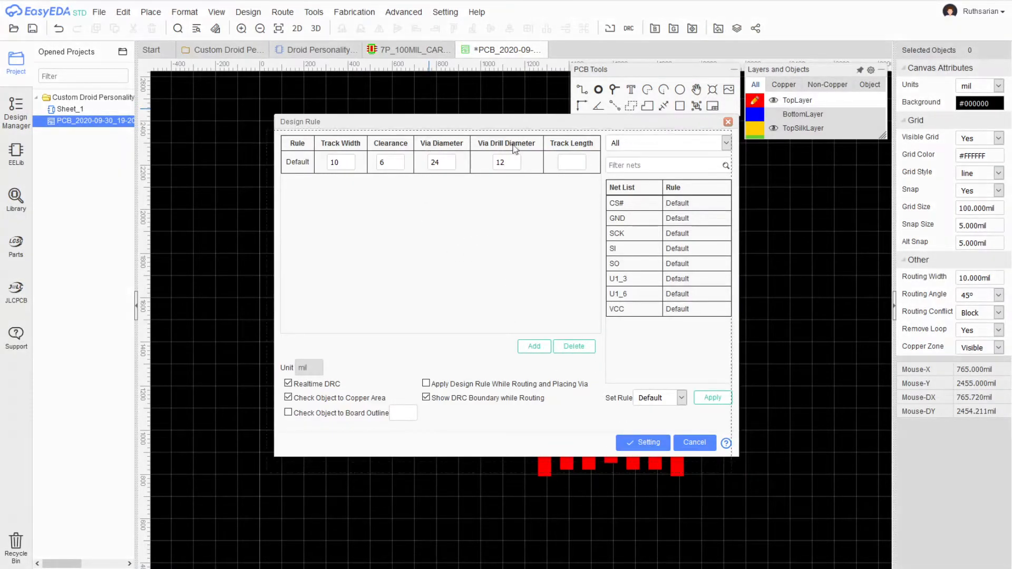
# - Open the PCB's Design Rule settings and review the default track width, clearance, via diameter and via drill diameter
pyautogui.moveTo(520, 122); pyautogui.dragTo(503, 151)
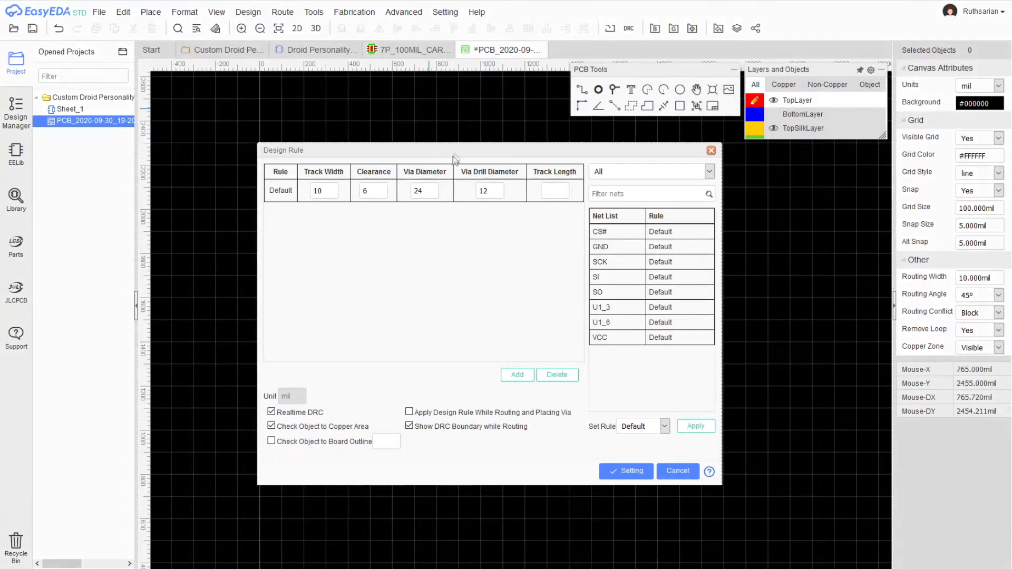
pyautogui.moveTo(455, 155); pyautogui.dragTo(452, 163)
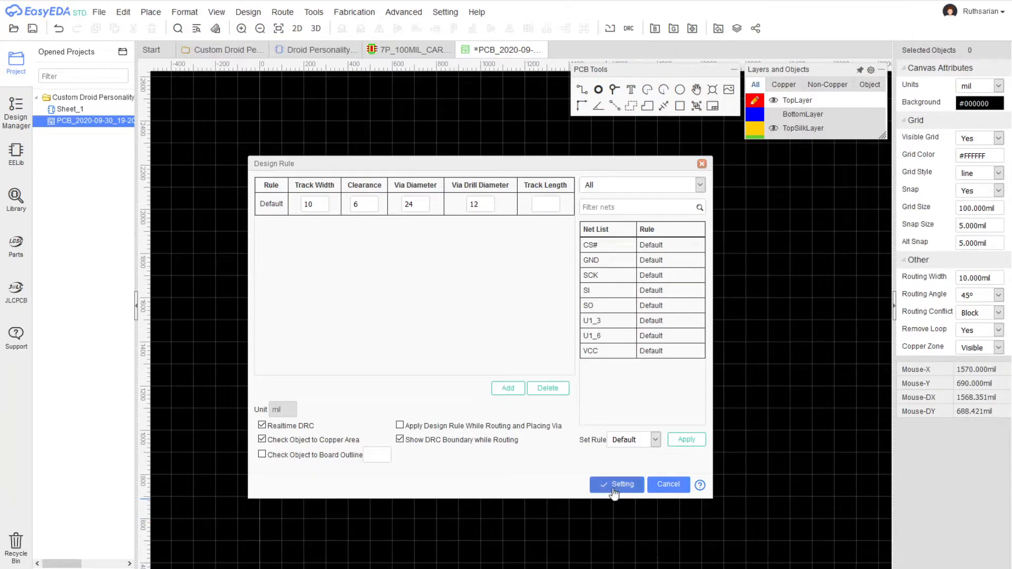
# - Switch to OSH Park's 2 Layer Prototype Service page and examine the material specs, including board thickness and silkscreen minimum line width
pyautogui.click(403, 12)
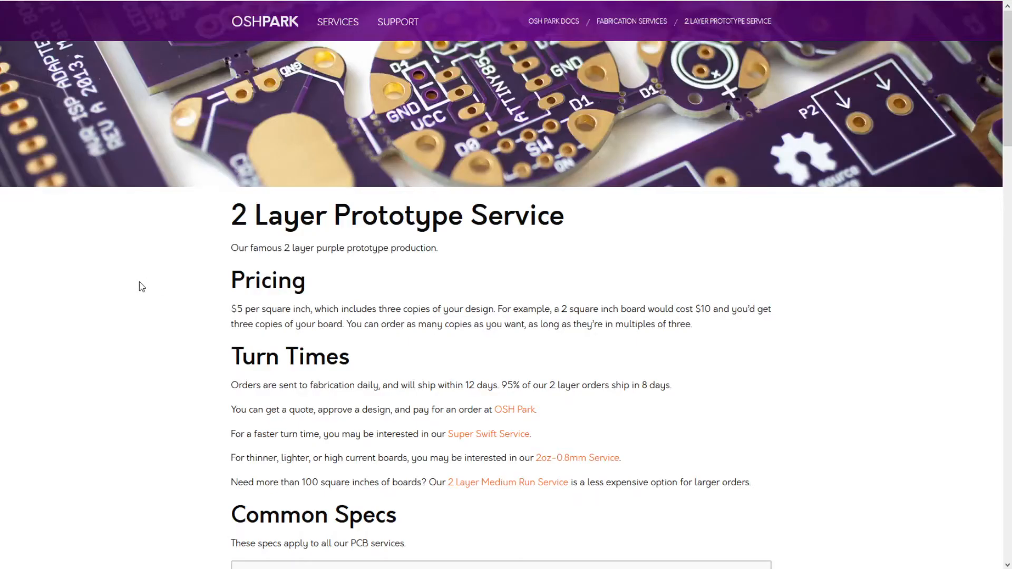
pyautogui.scroll(-5, 139, 282)
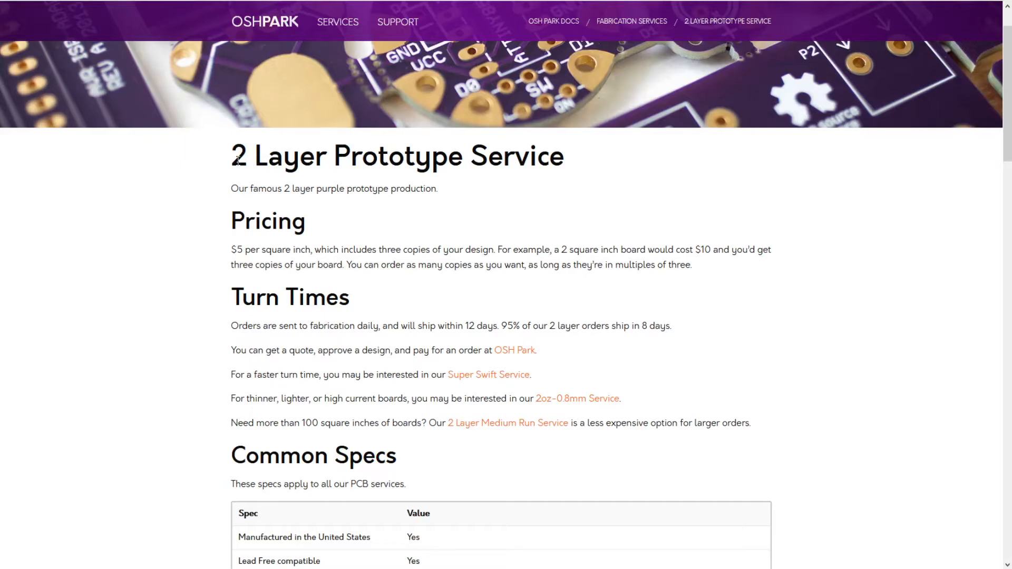
pyautogui.scroll(-11, 268, 152)
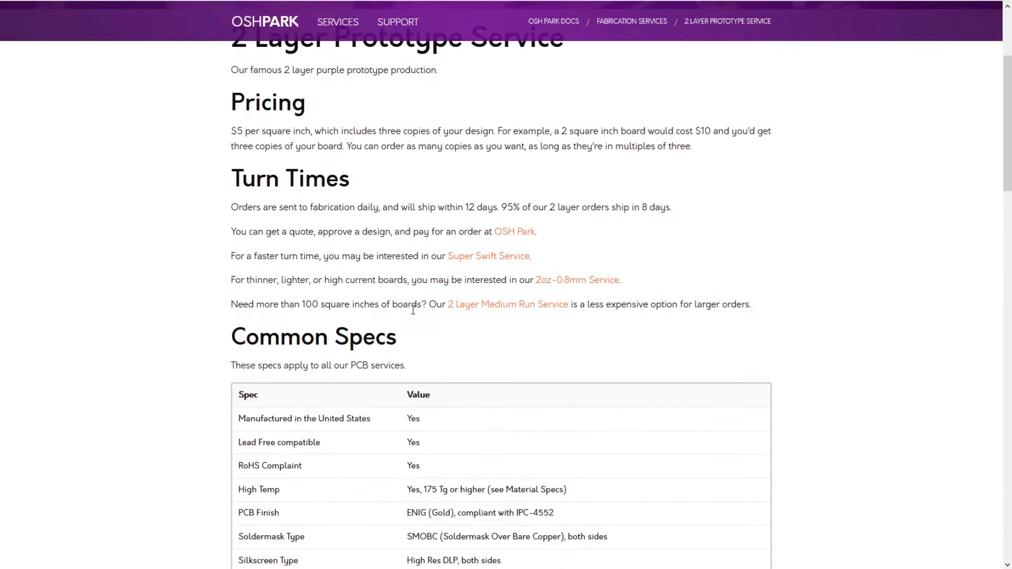
pyautogui.scroll(-3, 369, 317)
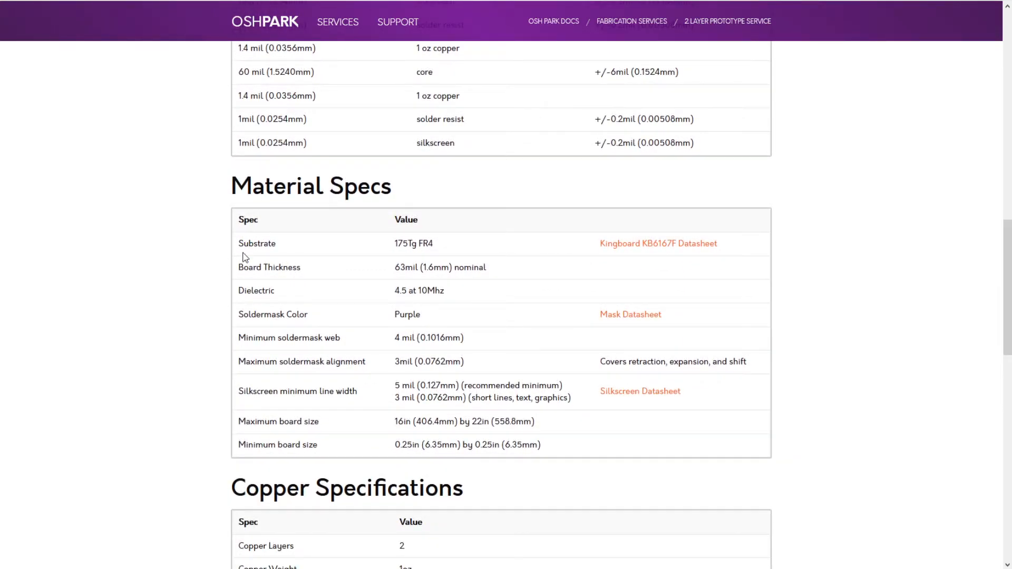
pyautogui.scroll(-2, 244, 255)
pyautogui.moveTo(256, 273); pyautogui.dragTo(363, 283)
pyautogui.moveTo(394, 267); pyautogui.dragTo(412, 278)
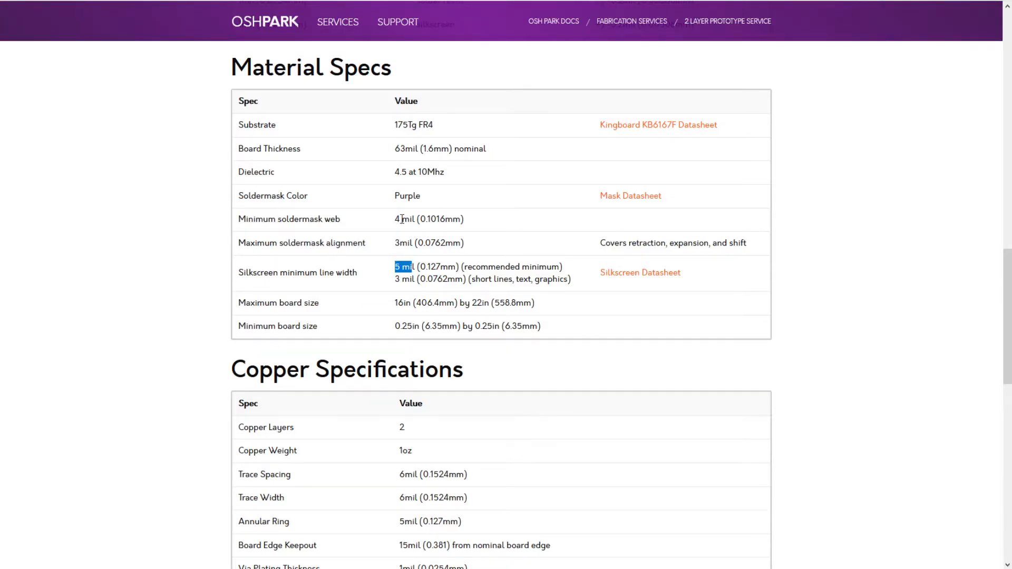
# - Examine the Copper Specifications for trace spacing, trace width, annular ring and board edge keepout
pyautogui.scroll(-3, 402, 218)
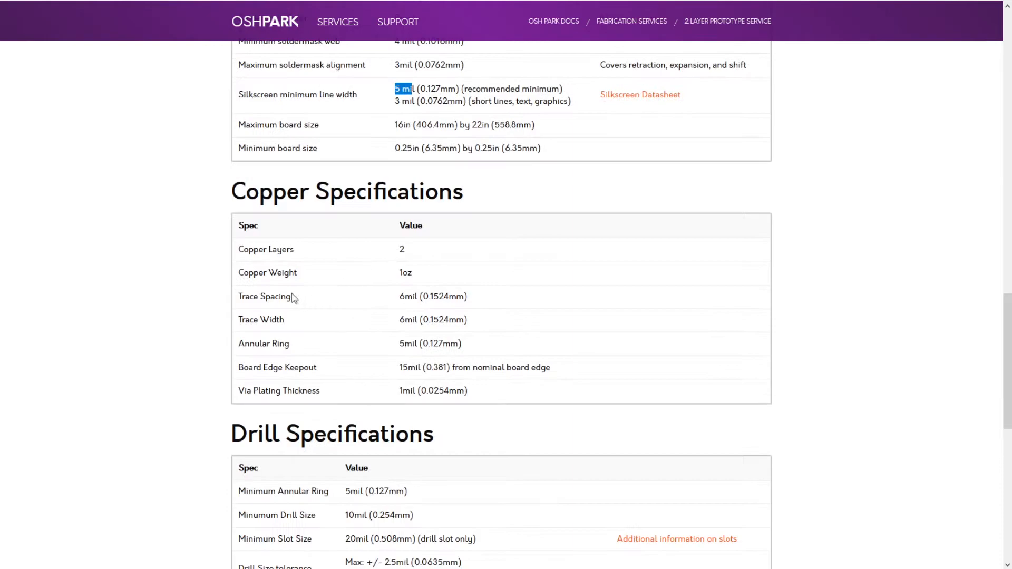
pyautogui.moveTo(400, 296); pyautogui.dragTo(421, 297)
pyautogui.doubleClick(402, 320)
pyautogui.doubleClick(408, 344)
pyautogui.click(424, 374)
pyautogui.moveTo(425, 369); pyautogui.dragTo(399, 368)
# - Examine the Drill Specifications for minimum drill size and minimum slot size, and recheck the copper specifications
pyautogui.scroll(-1, 359, 371)
pyautogui.scroll(-1, 358, 371)
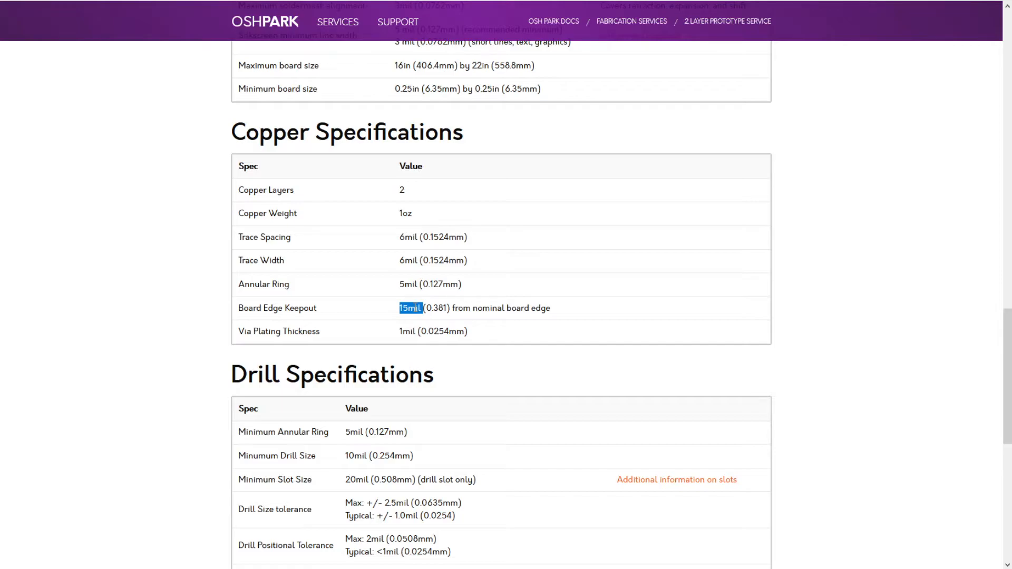
pyautogui.scroll(-3, 414, 308)
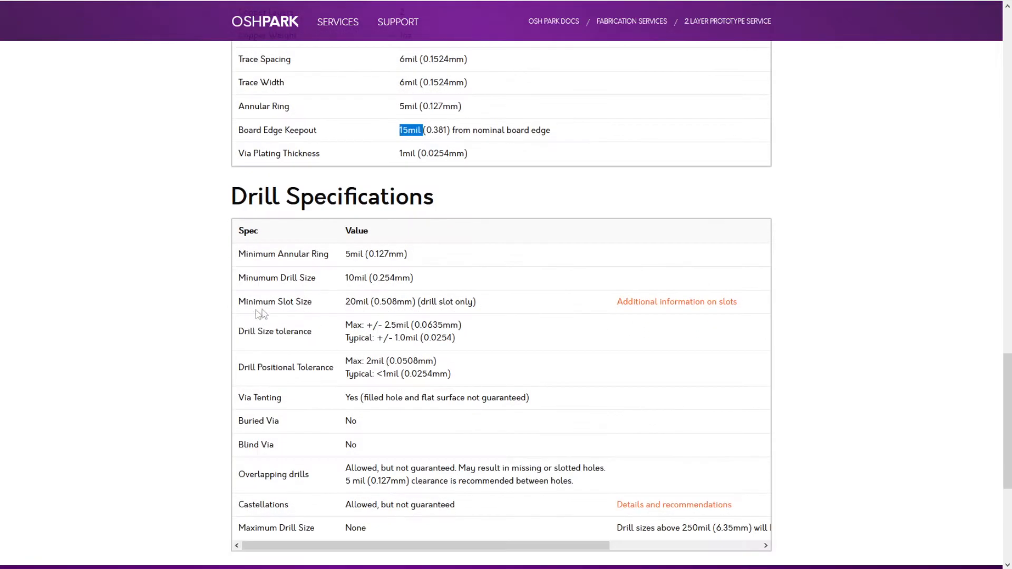
pyautogui.doubleClick(357, 278)
pyautogui.click(355, 300)
pyautogui.doubleClick(357, 279)
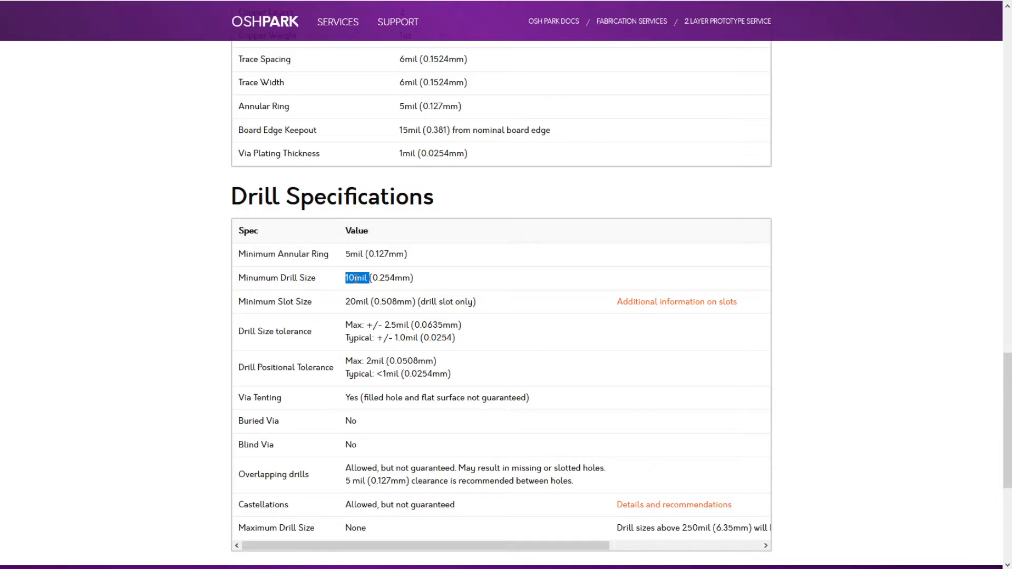
pyautogui.scroll(4, 417, 224)
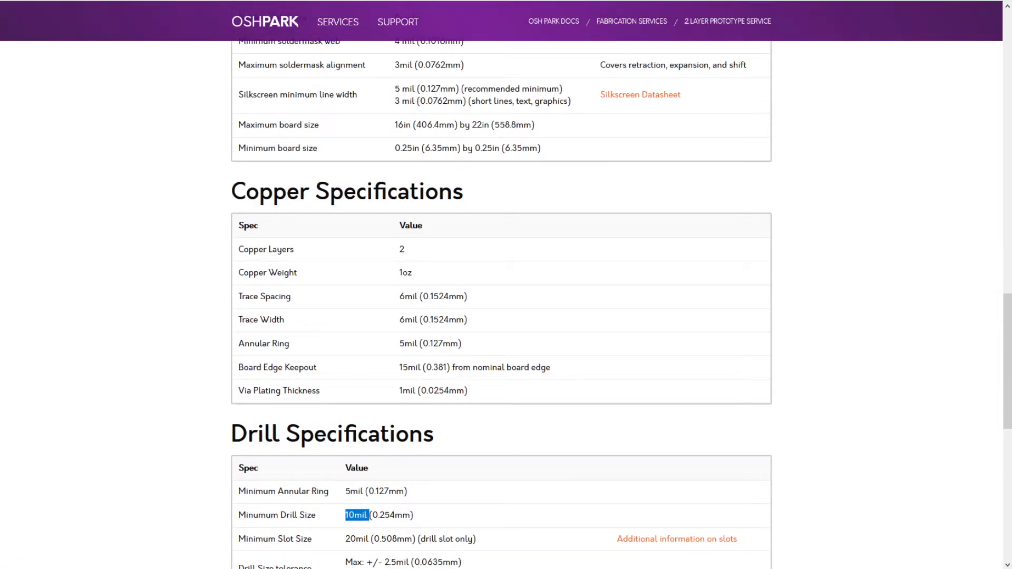
# - Return to EasyEDA and accept the default design rule: track width 10 mil, clearance 6 mil, via diameter 24 mil, via drill diameter 12 mil
pyautogui.hotkey('ctrl', 'Tab')
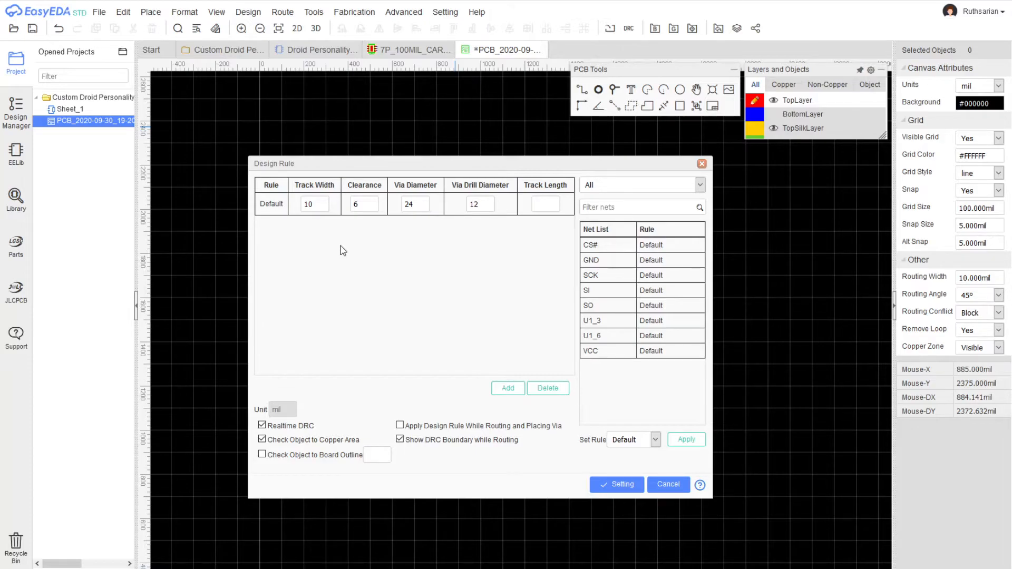
pyautogui.click(620, 483)
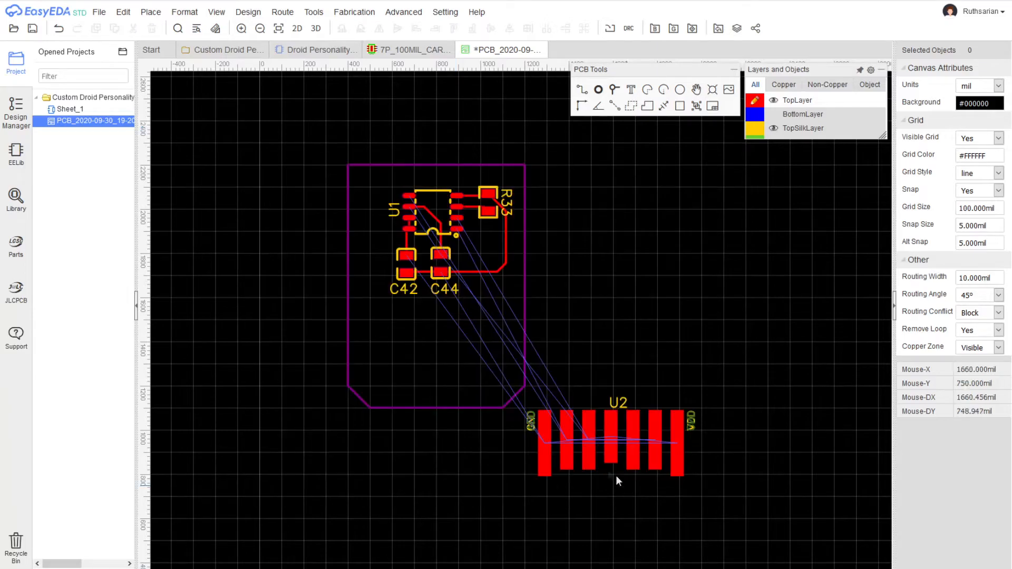
# - Move the card edge connector U2 inside the lower end of the board outline
pyautogui.moveTo(593, 457); pyautogui.dragTo(412, 361)
pyautogui.scroll(4, 418, 374)
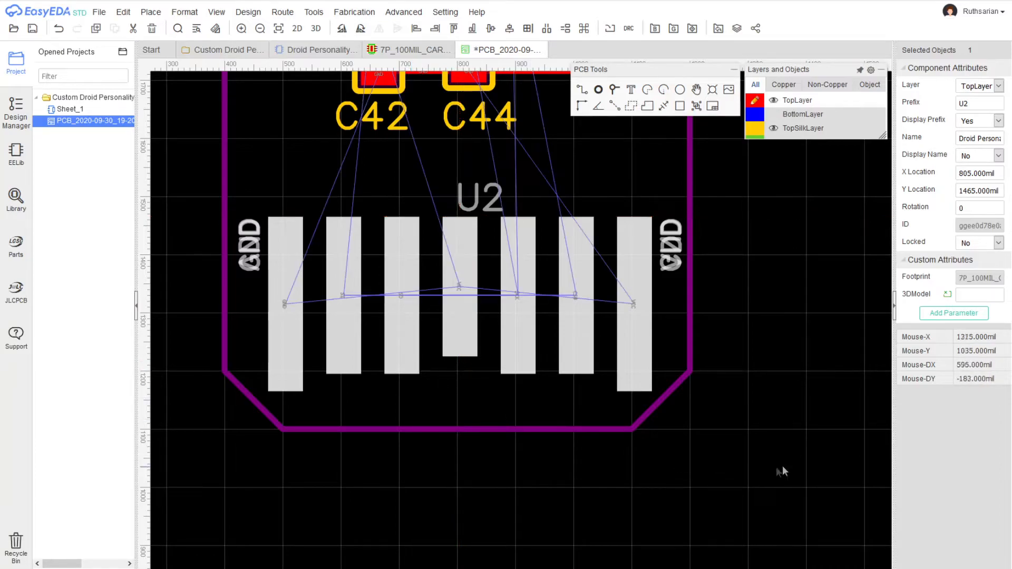
pyautogui.scroll(-2, 463, 410)
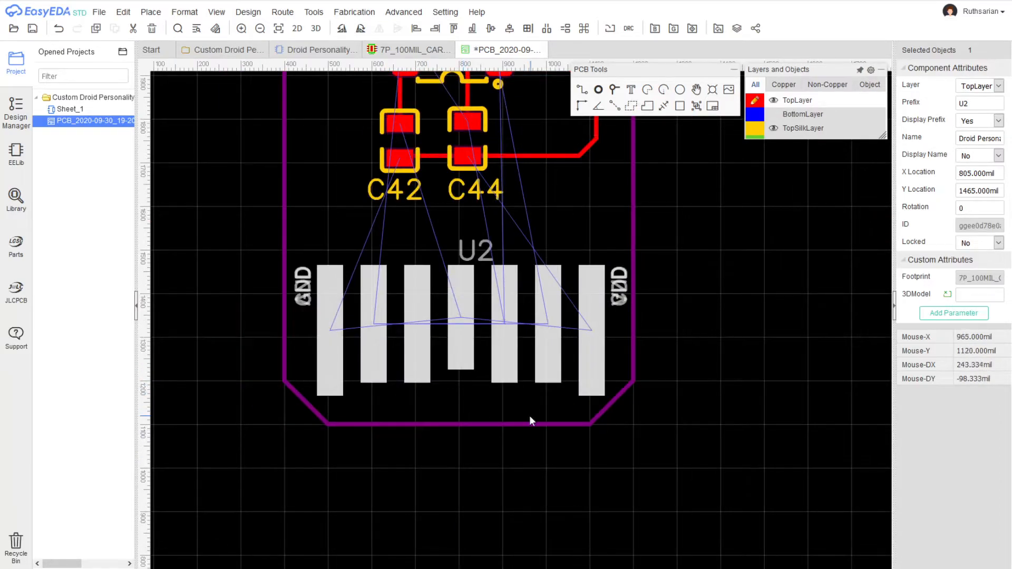
pyautogui.click(835, 283)
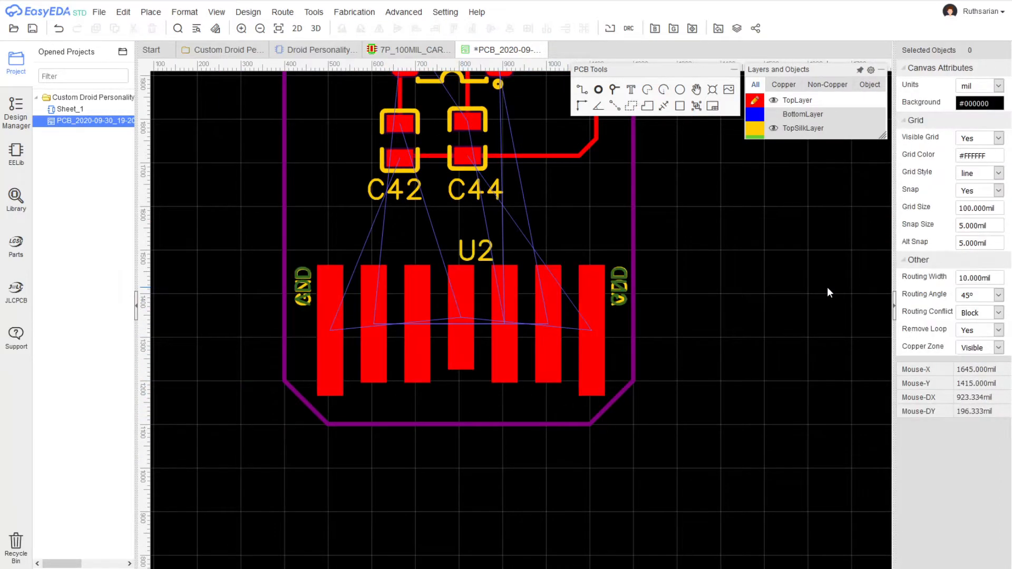
# - Set the snap size to 50 mil and nudge the edge connector to centre it between the board's side edges
pyautogui.click(996, 223)
pyautogui.write('50')
pyautogui.press('Return')
pyautogui.moveTo(468, 357); pyautogui.dragTo(460, 348)
pyautogui.click(449, 461)
pyautogui.scroll(1, 688, 416)
pyautogui.scroll(-1, 669, 393)
pyautogui.moveTo(666, 394); pyautogui.dragTo(670, 435, button='right')
pyautogui.moveTo(695, 359); pyautogui.dragTo(700, 391, button='right')
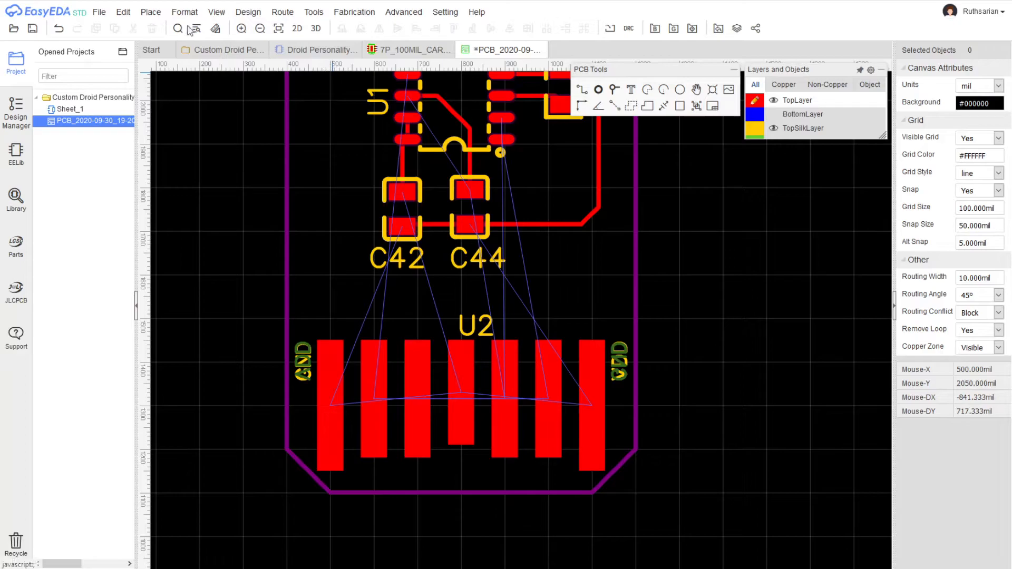
# - Save the PCB and inspect the board with its edge connector in a 3D view, closing that view when done
pyautogui.click(34, 30)
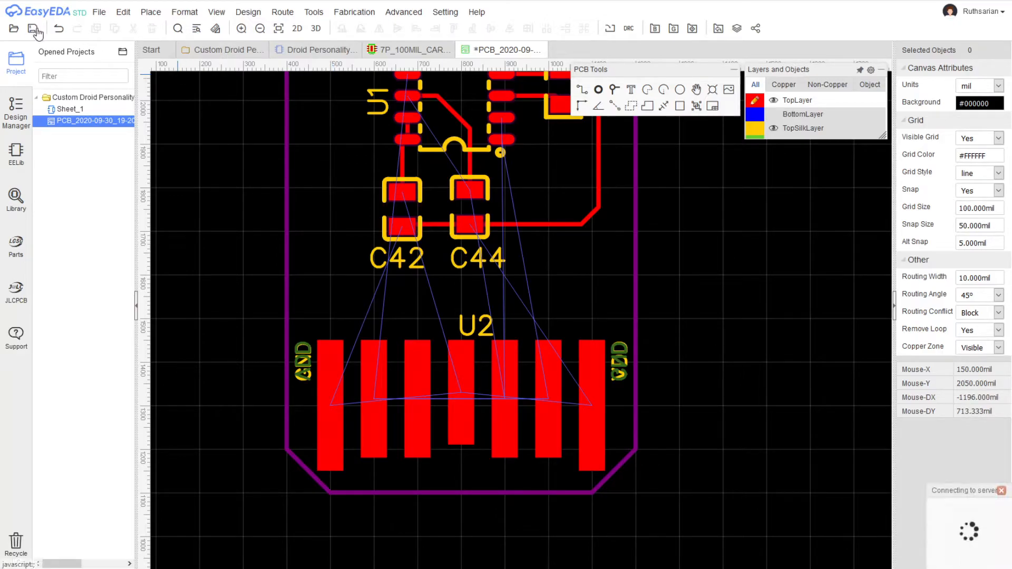
pyautogui.click(184, 12)
pyautogui.click(234, 39)
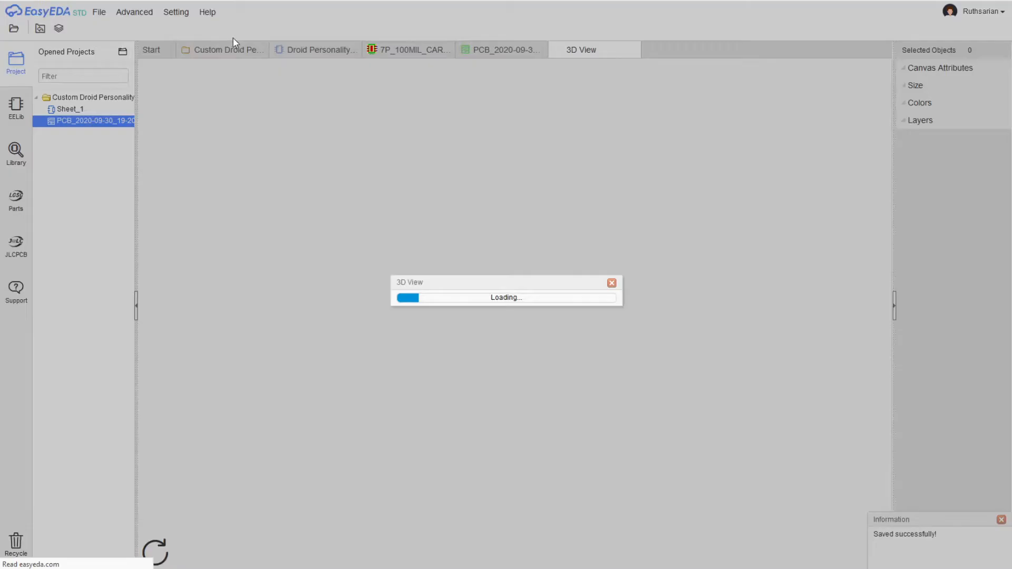
pyautogui.moveTo(569, 300); pyautogui.dragTo(686, 400)
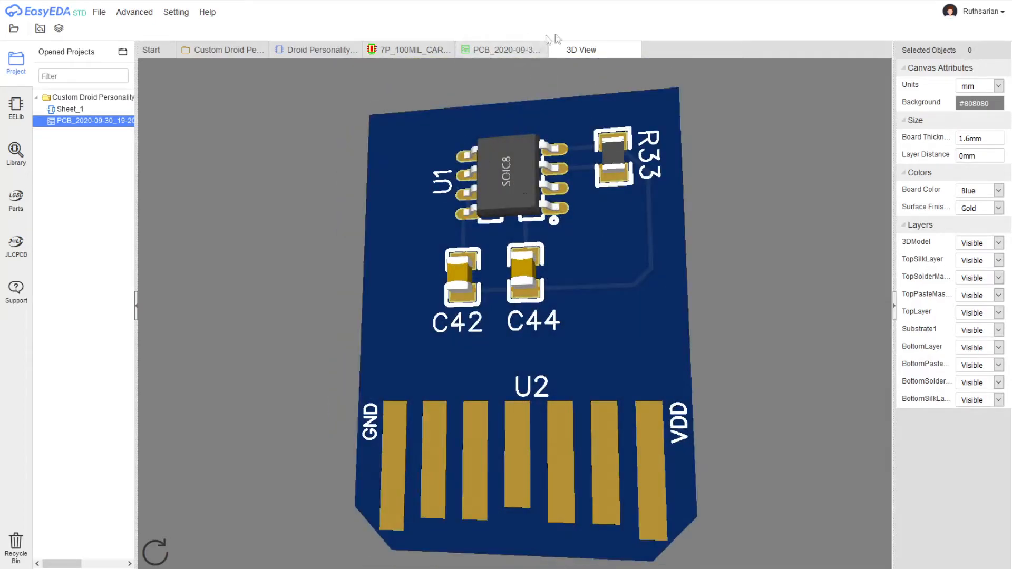
pyautogui.click(635, 50)
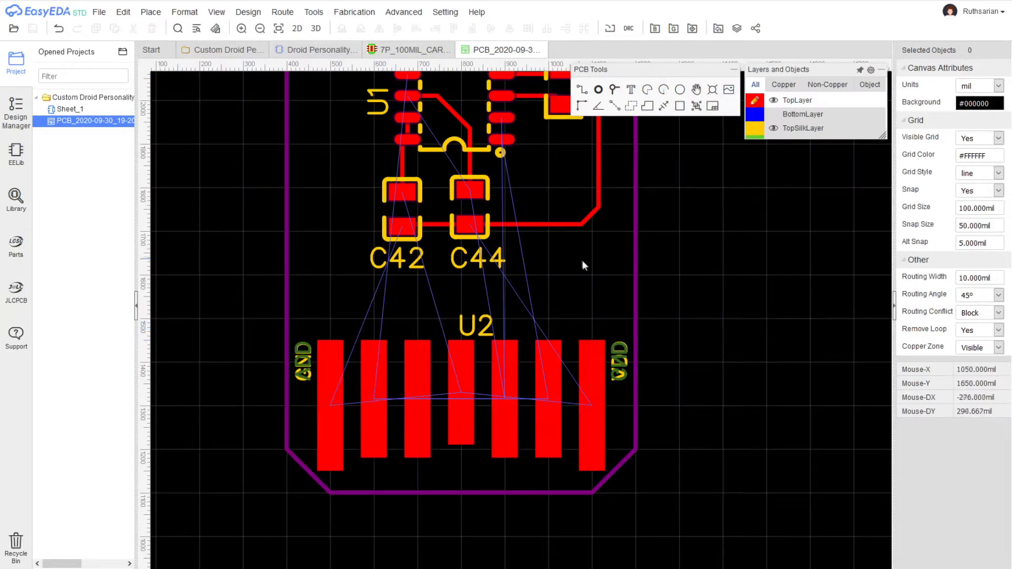
# - Examine the edge connector's U2 silkscreen label and the properties of its short middle pad
pyautogui.moveTo(581, 260); pyautogui.dragTo(596, 334, button='right')
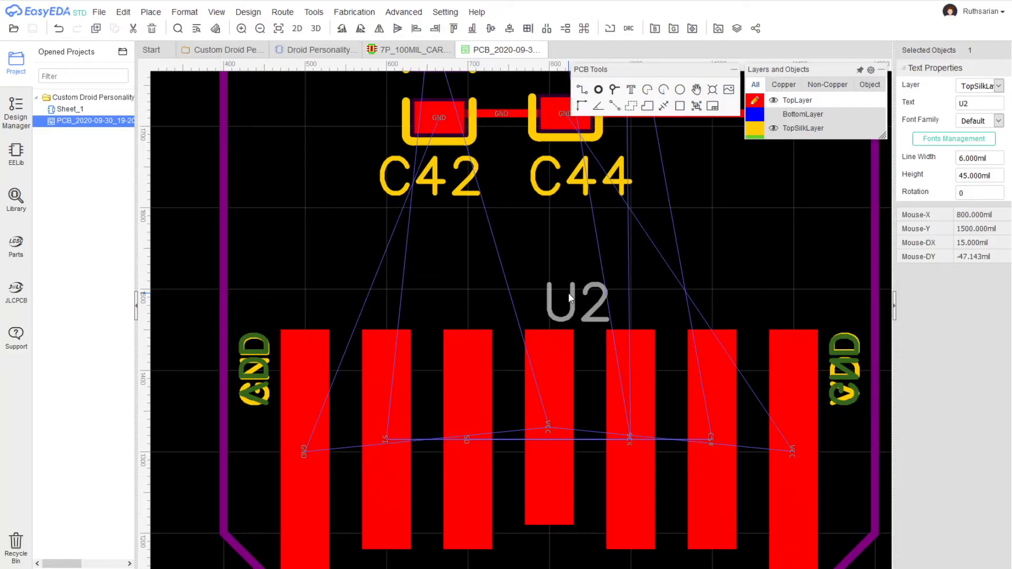
pyautogui.click(568, 292)
pyautogui.scroll(-3, 568, 264)
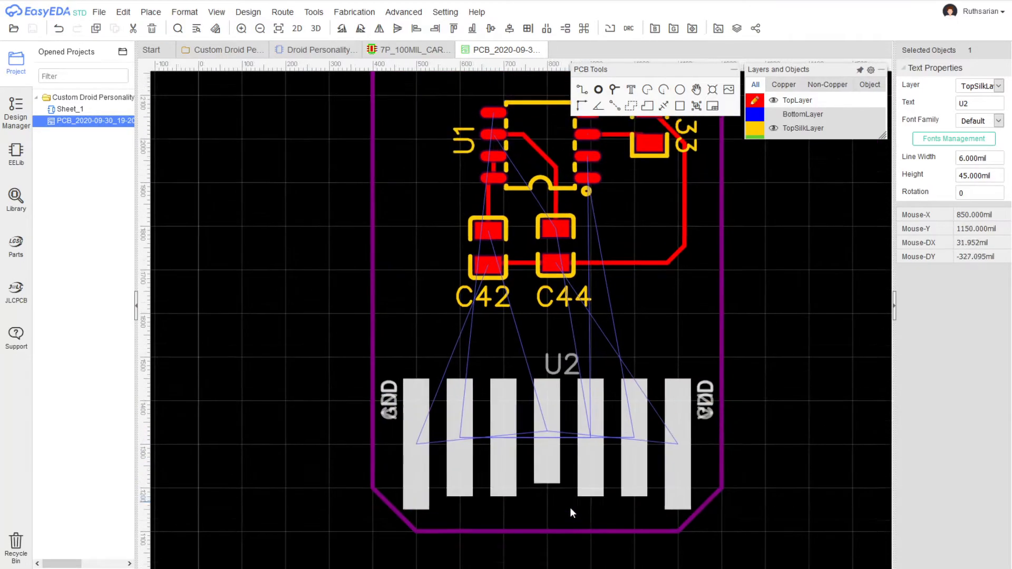
pyautogui.click(544, 422)
pyautogui.moveTo(674, 332); pyautogui.dragTo(623, 344, button='right')
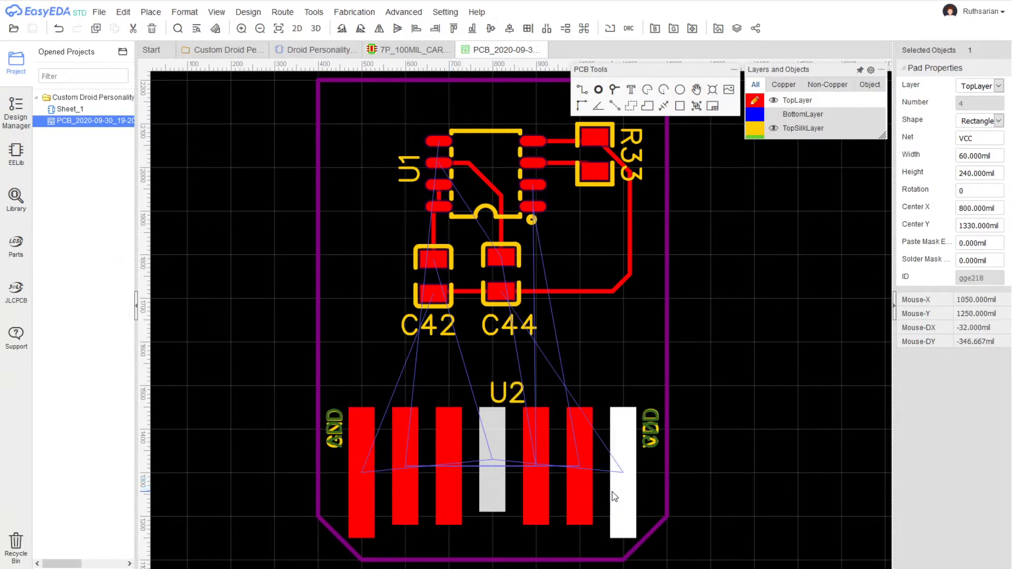
pyautogui.click(360, 159)
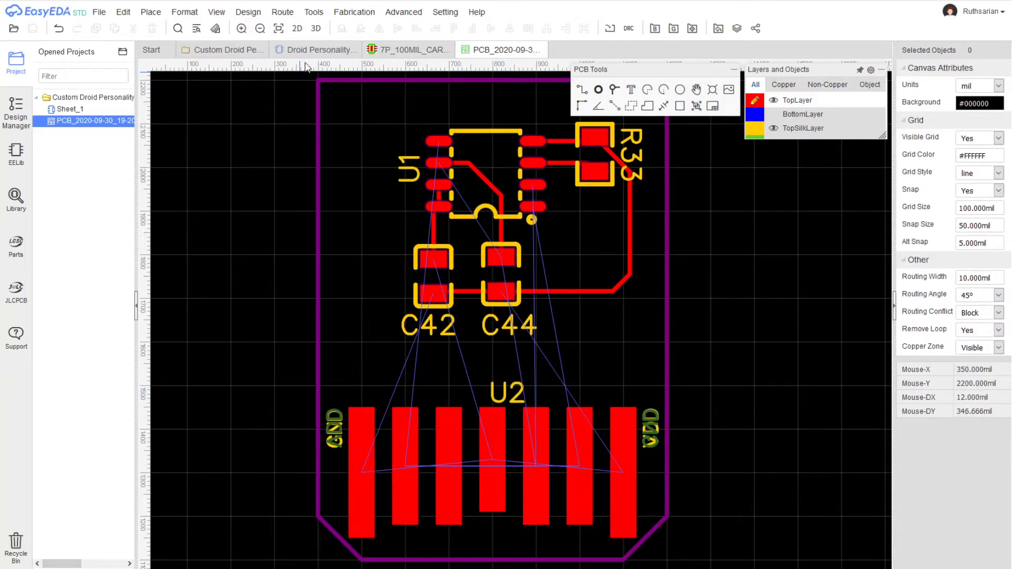
# - Open the Droid Personality Chip card edge symbol and its Pre attribute for editing
pyautogui.click(406, 50)
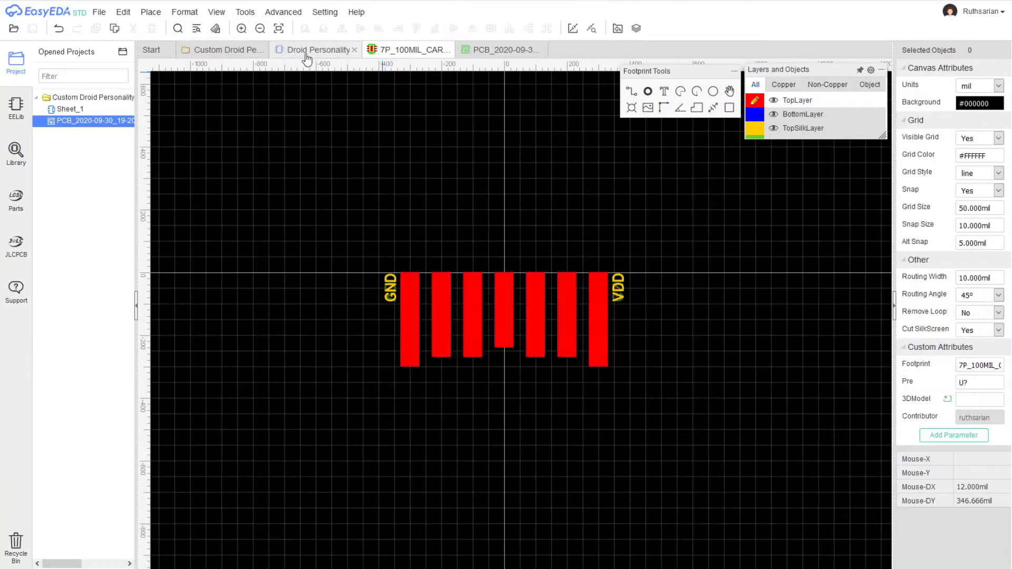
pyautogui.click(311, 51)
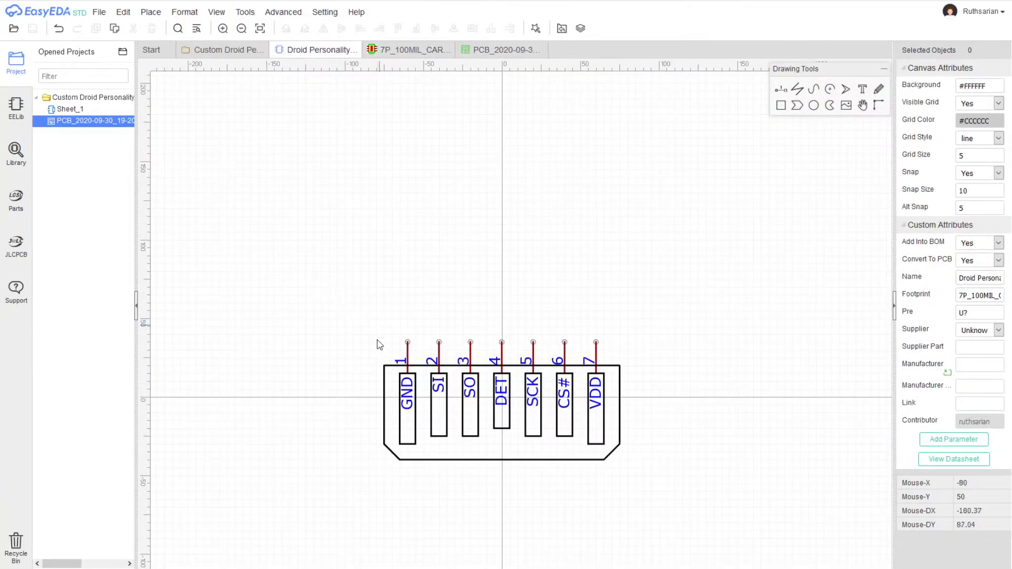
pyautogui.moveTo(326, 445); pyautogui.dragTo(325, 372, button='right')
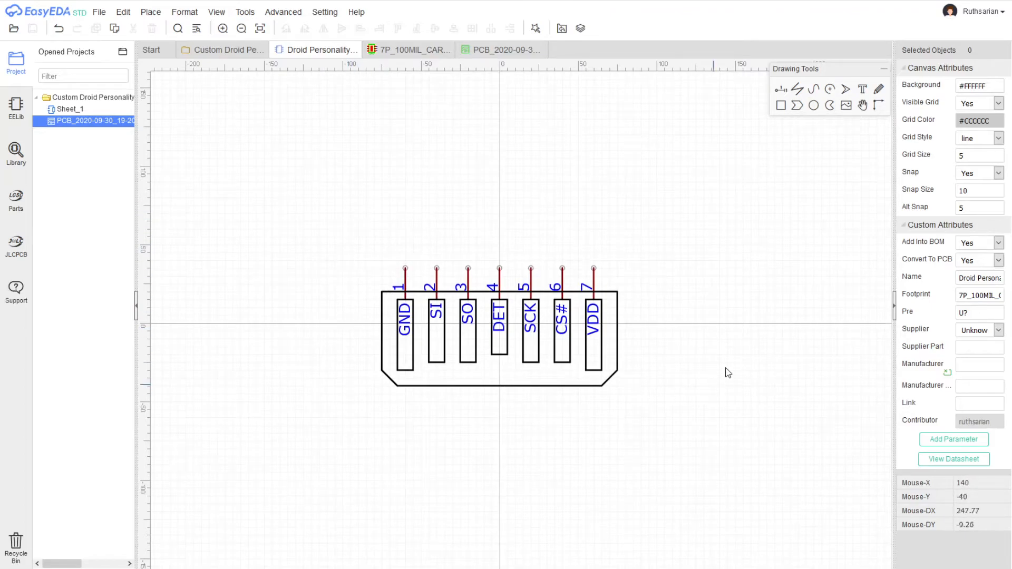
pyautogui.click(1002, 311)
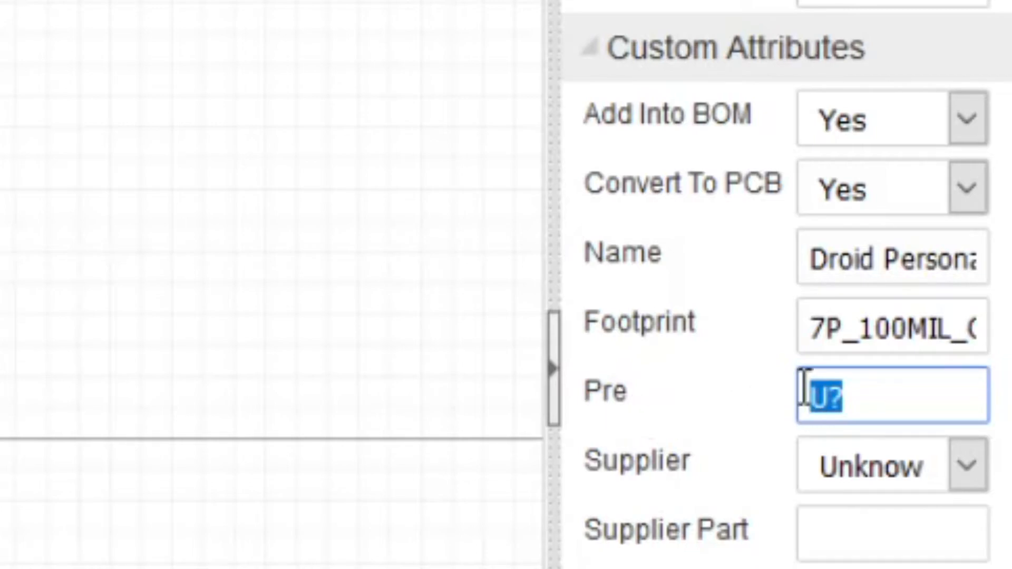
pyautogui.click(868, 402)
pyautogui.press('Left')
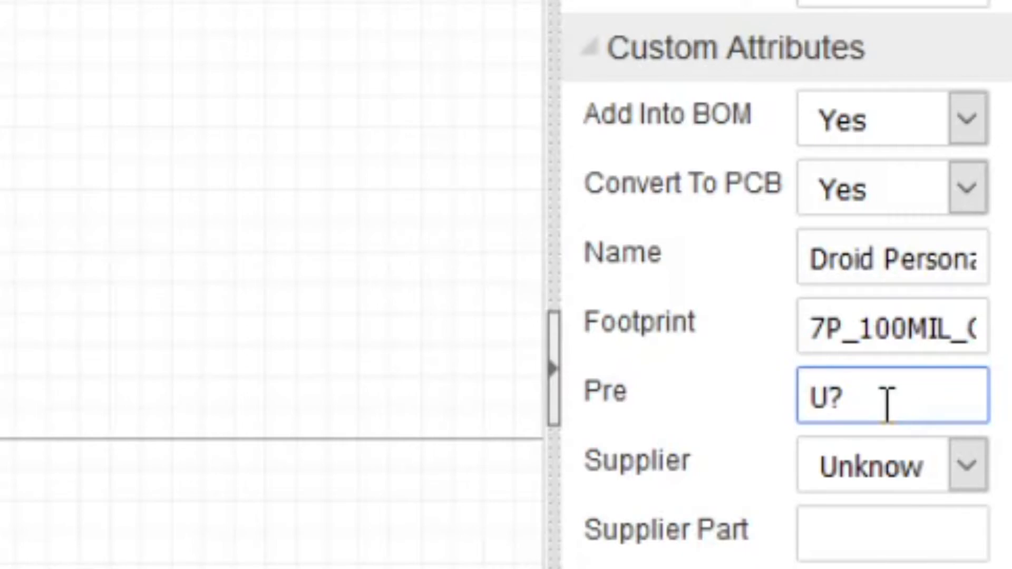
pyautogui.press('BackSpace')
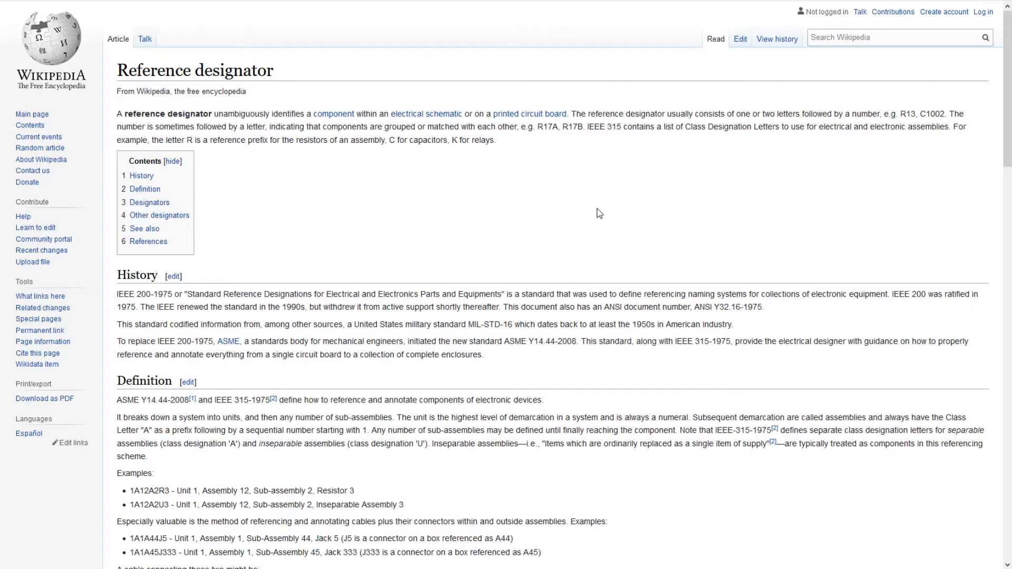
# - Switch to Wikipedia's Reference designator article and search it for "connector" to reach the designator table entries
pyautogui.scroll(-10, 600, 206)
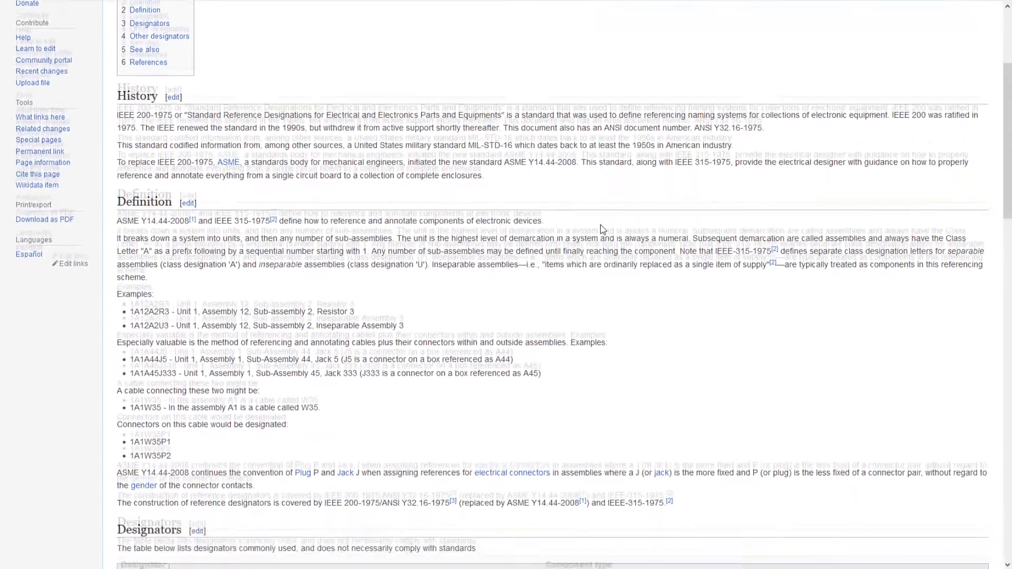
pyautogui.scroll(-4, 596, 234)
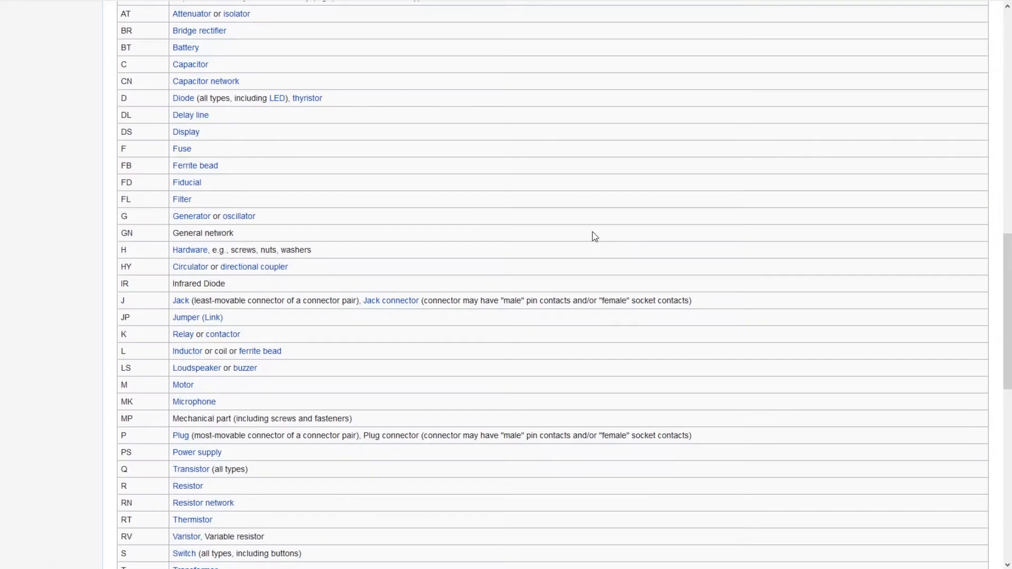
pyautogui.hotkey('ctrl', 'f')
pyautogui.write('connector')
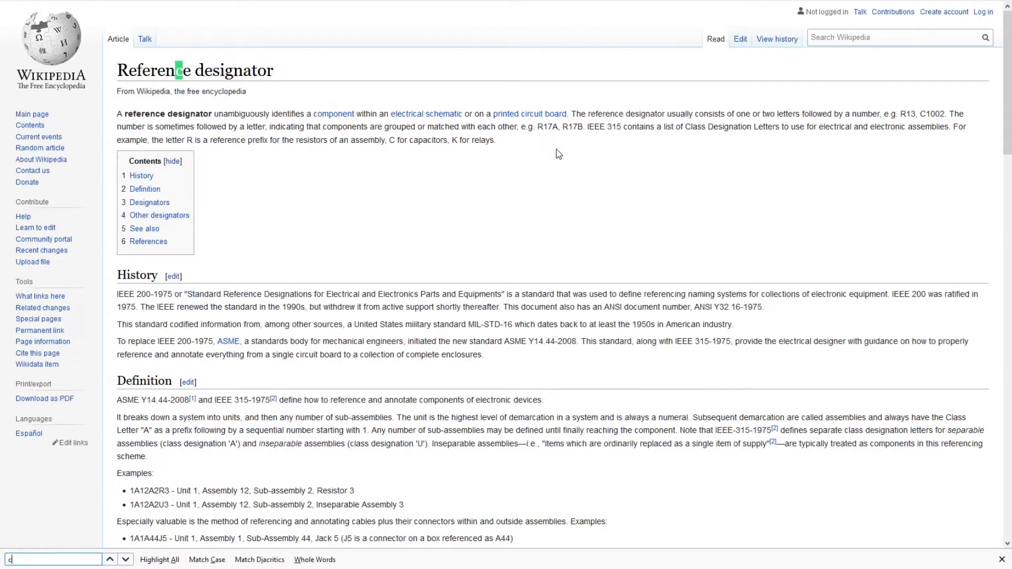
pyautogui.press('Return')
pyautogui.press('Return')
pyautogui.press('Return')
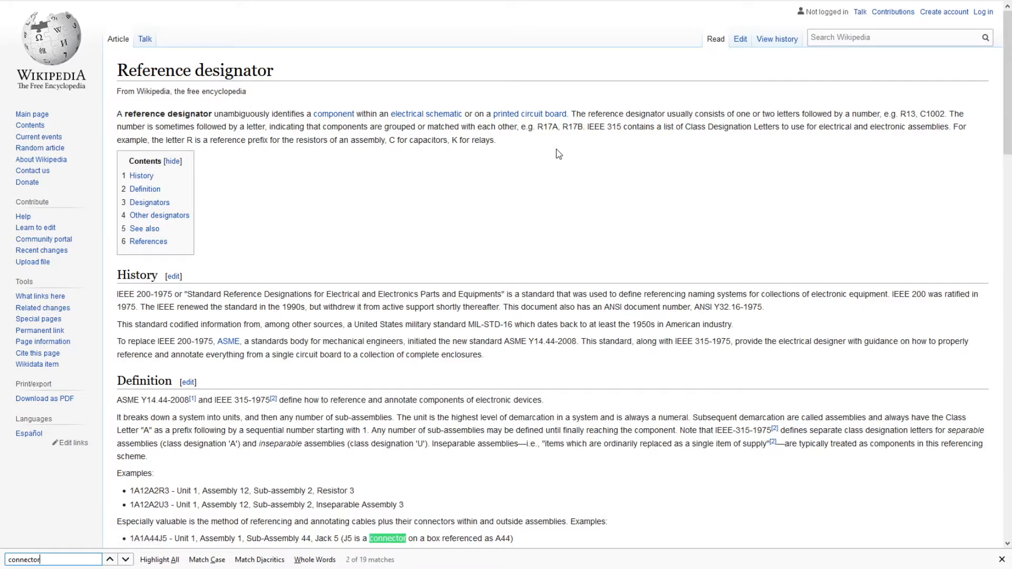
pyautogui.press('Return')
pyautogui.press('Return')
pyautogui.press('Return')
pyautogui.press('Return')
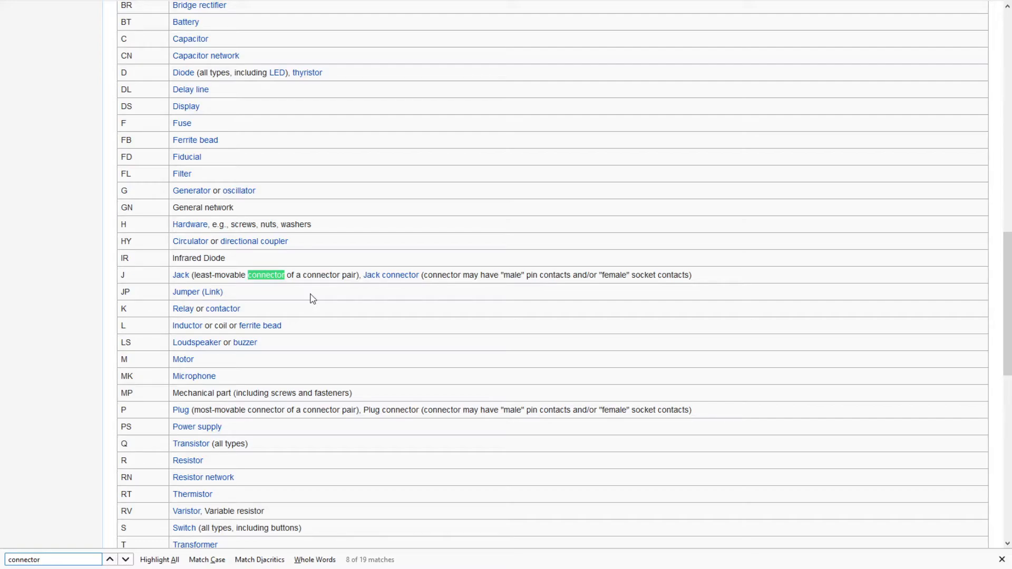
# - Go through the remaining "connector" matches and examine the J, P and X rows of the designator table
pyautogui.press('Return')
pyautogui.press('Return')
pyautogui.press('Return')
pyautogui.press('Return')
pyautogui.press('Return')
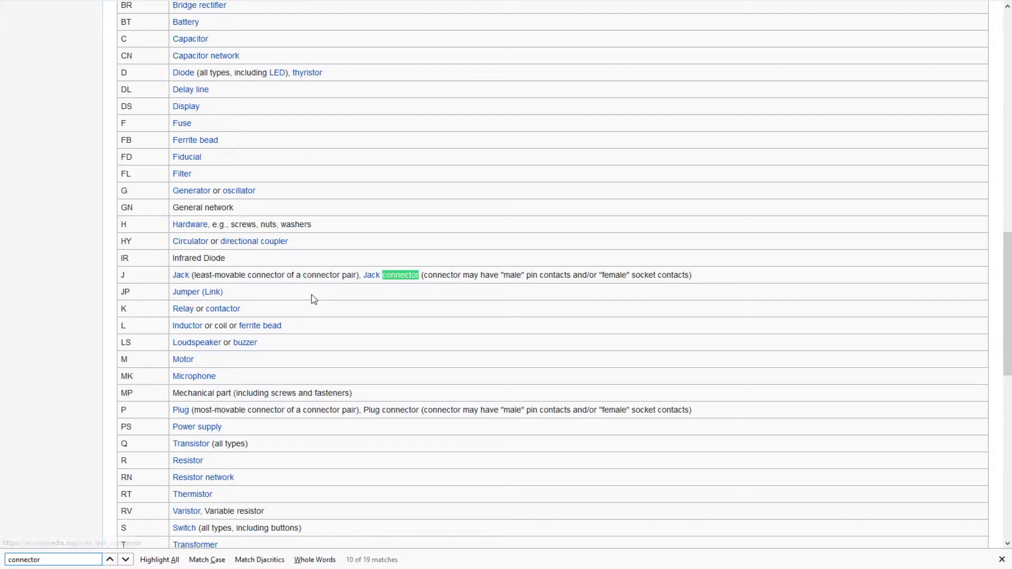
pyautogui.hotkey('shift', 'Return')
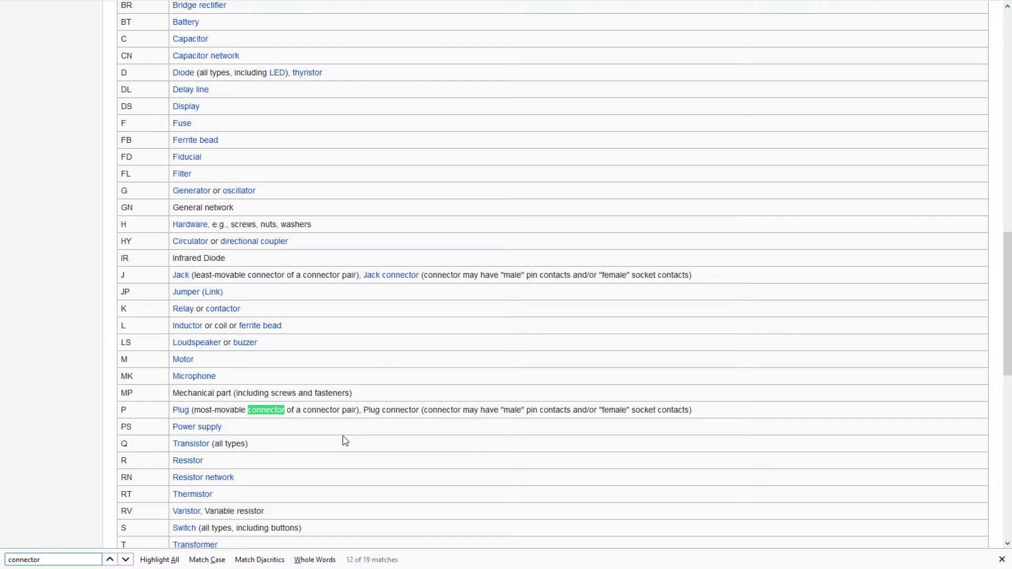
pyautogui.press('Return')
pyautogui.press('Return')
pyautogui.press('Return')
pyautogui.press('Return')
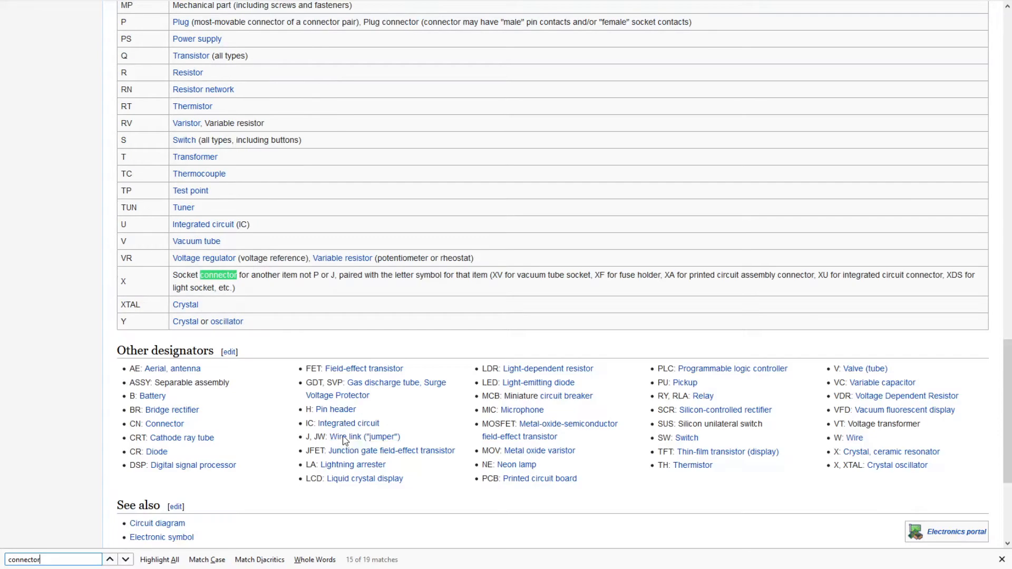
pyautogui.scroll(3, 292, 332)
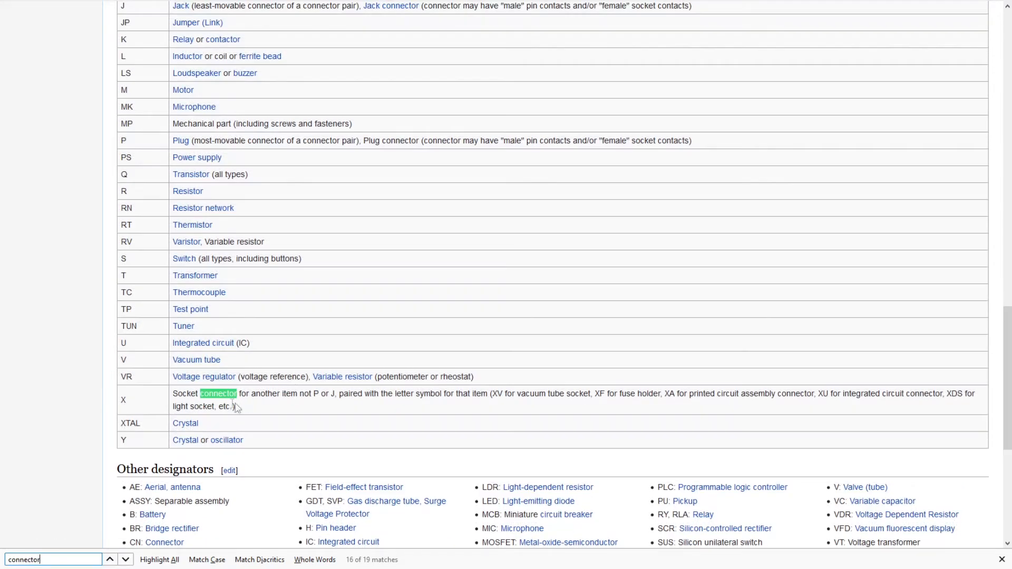
pyautogui.click(183, 390)
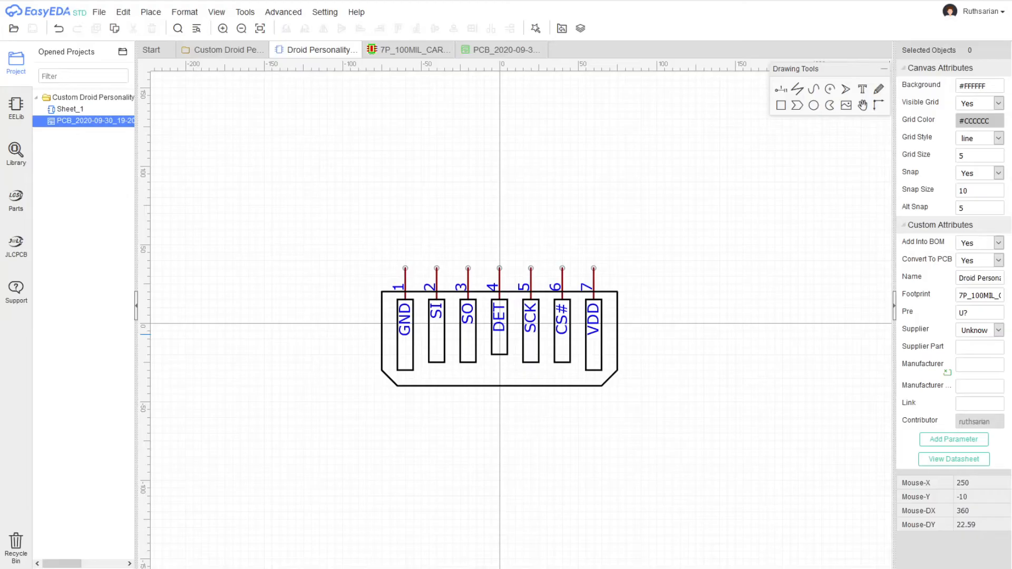
# - Return to the EasyEDA symbol, set its Pre attribute to X? and save it
pyautogui.click(968, 311)
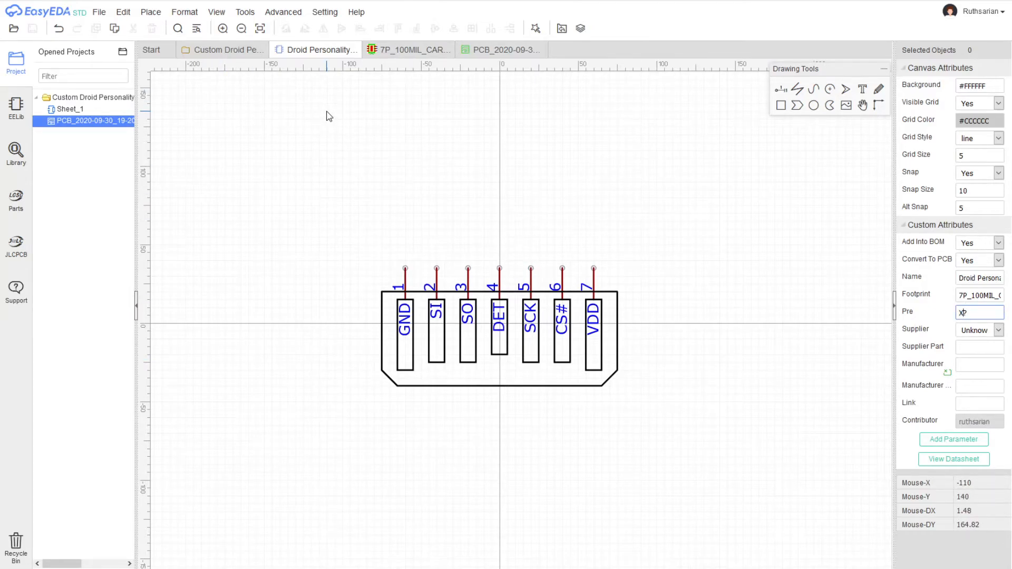
pyautogui.click(326, 150)
pyautogui.hotkey('ctrl', 's')
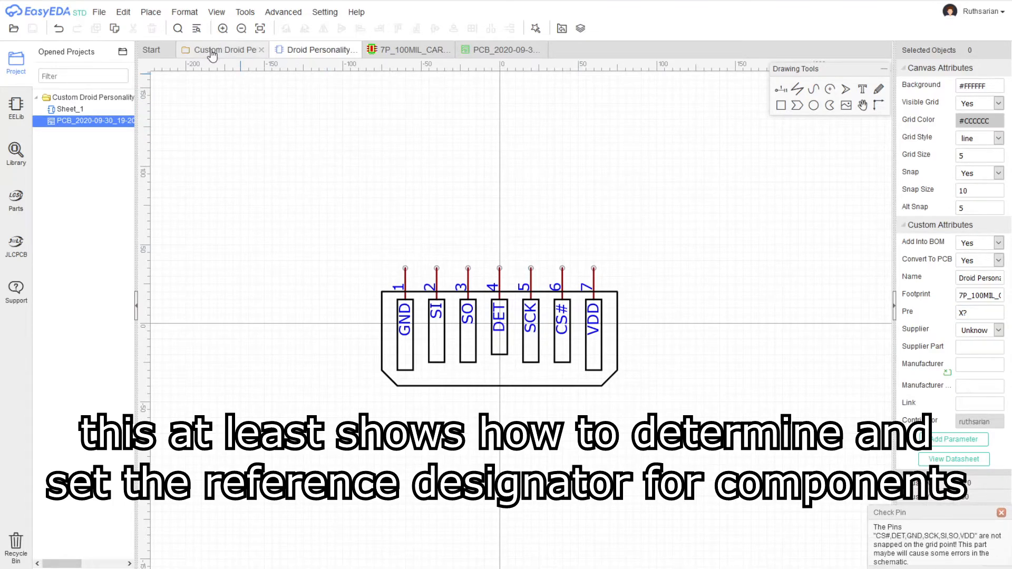
# - Rename the card edge connector's designator to X1 in the project schematic and save the sheet
pyautogui.click(230, 53)
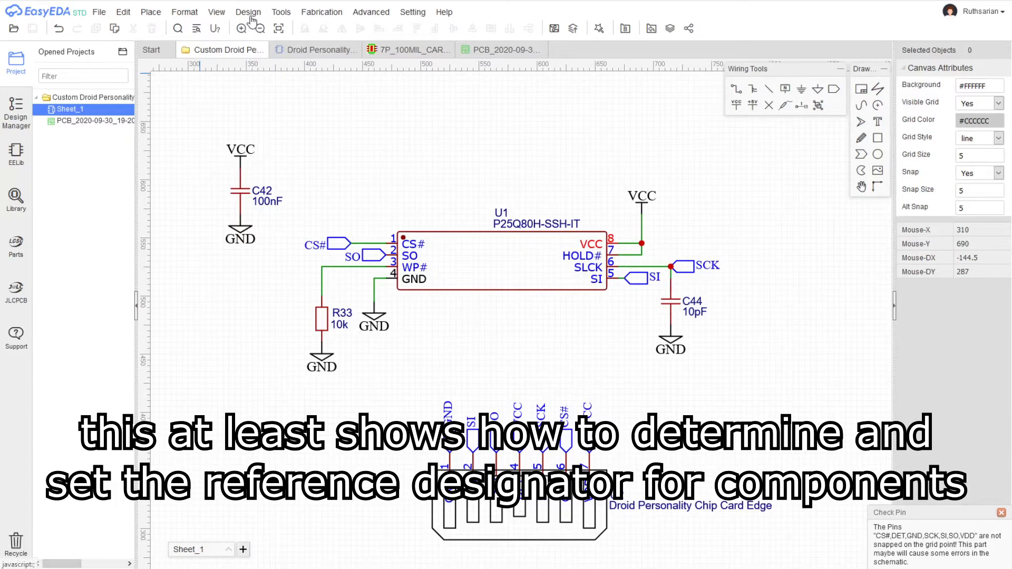
pyautogui.click(505, 476)
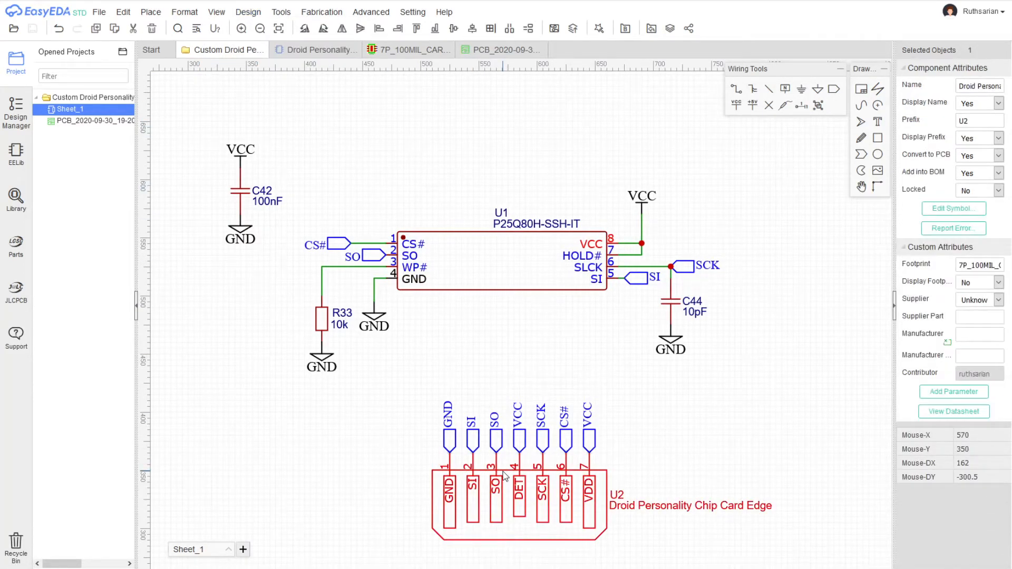
pyautogui.click(620, 497)
pyautogui.doubleClick(622, 500)
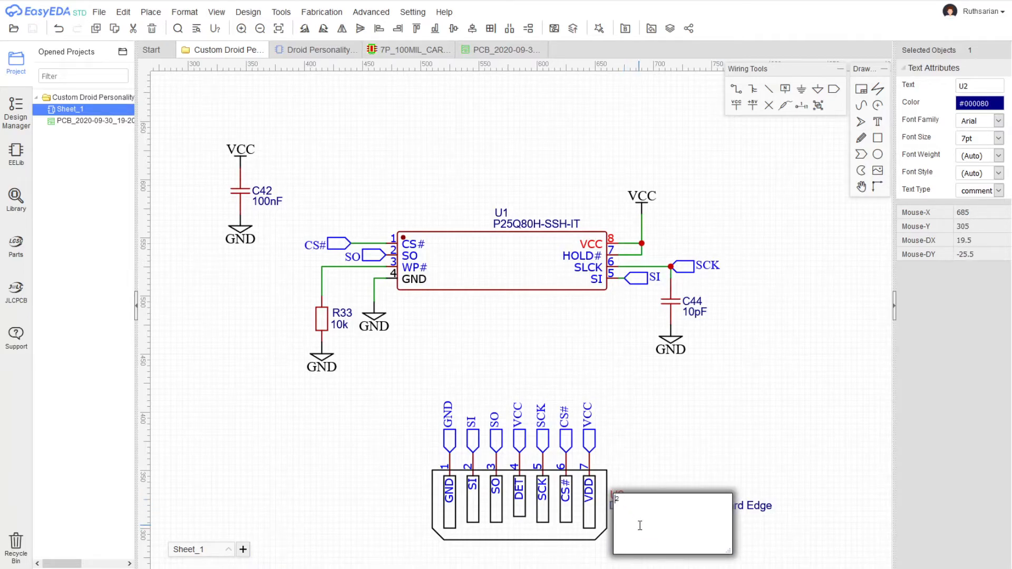
pyautogui.press('Return')
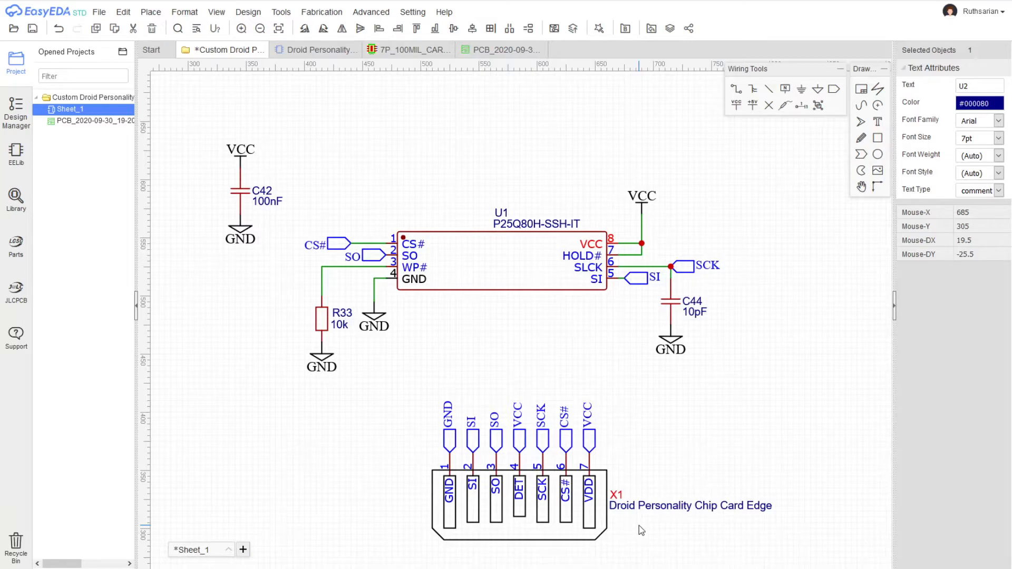
pyautogui.click(677, 416)
pyautogui.hotkey('ctrl', 's')
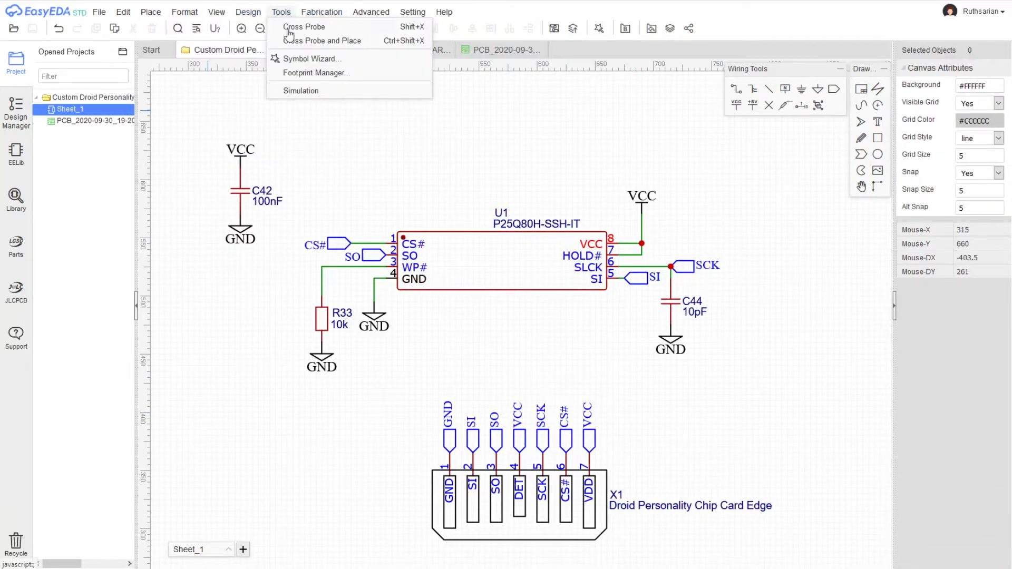
# - Update the PCB from the schematic and apply the card edge connector's designator change
pyautogui.moveTo(246, 13)
pyautogui.click(266, 43)
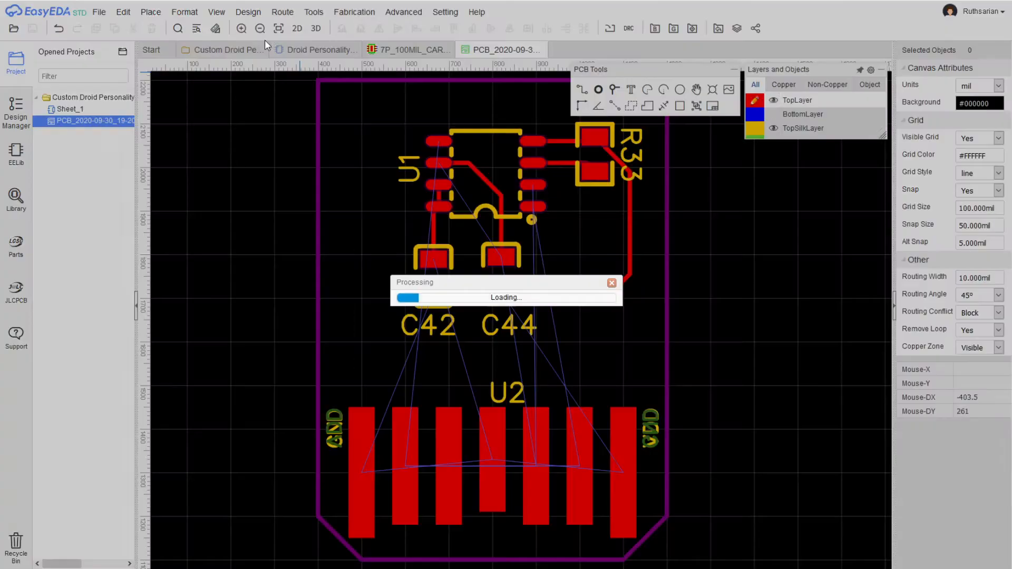
pyautogui.click(609, 430)
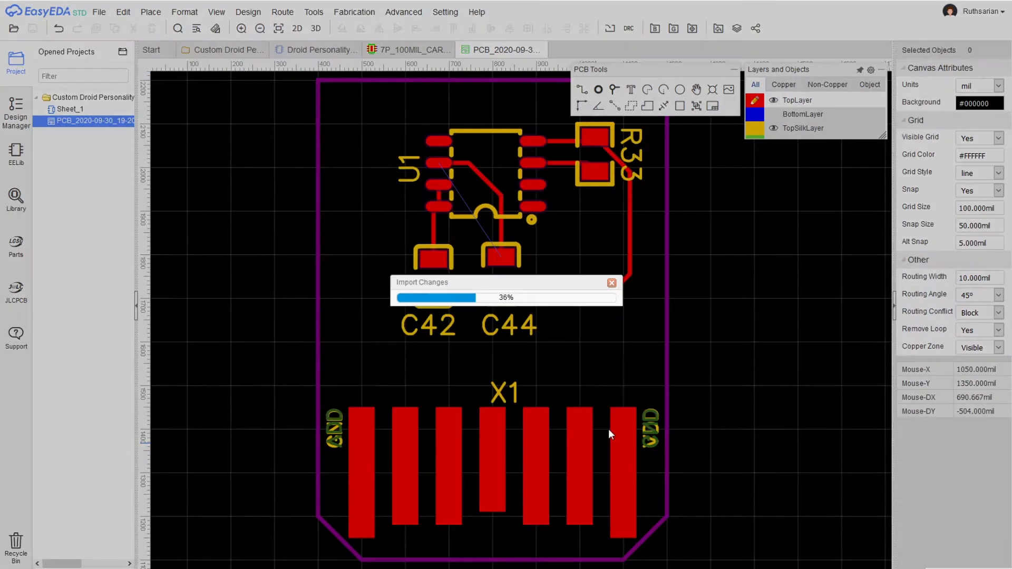
pyautogui.scroll(5, 552, 462)
pyautogui.scroll(-4, 552, 461)
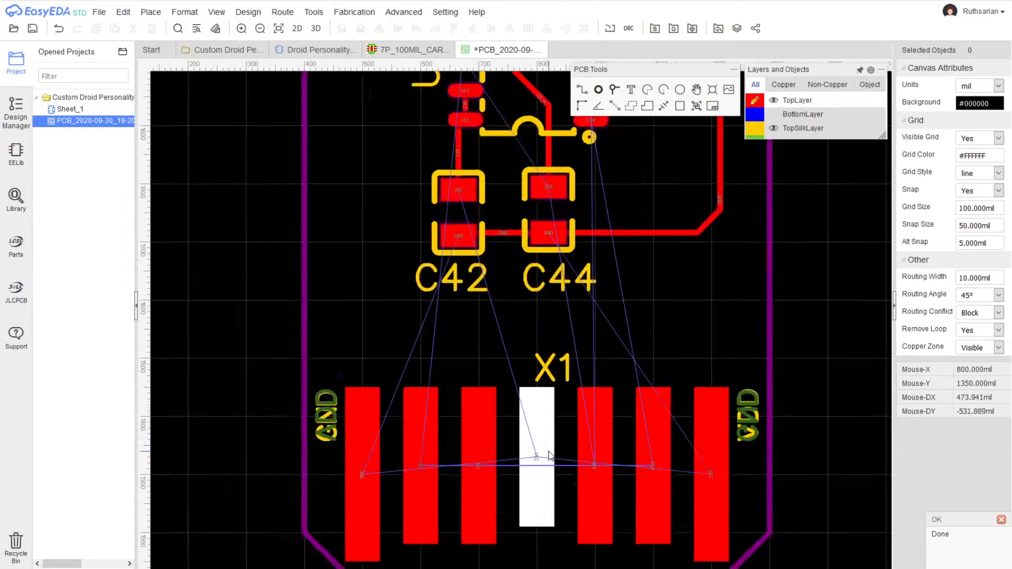
# - Inspect the pad properties and net assignments of card edge pads 4, 5 and 7
pyautogui.click(549, 437)
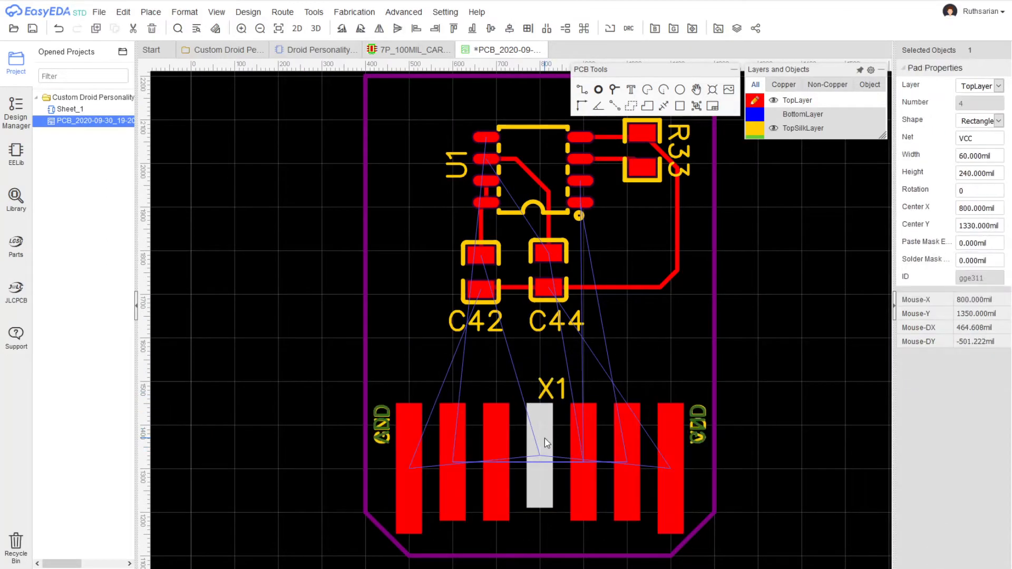
pyautogui.scroll(-2, 739, 364)
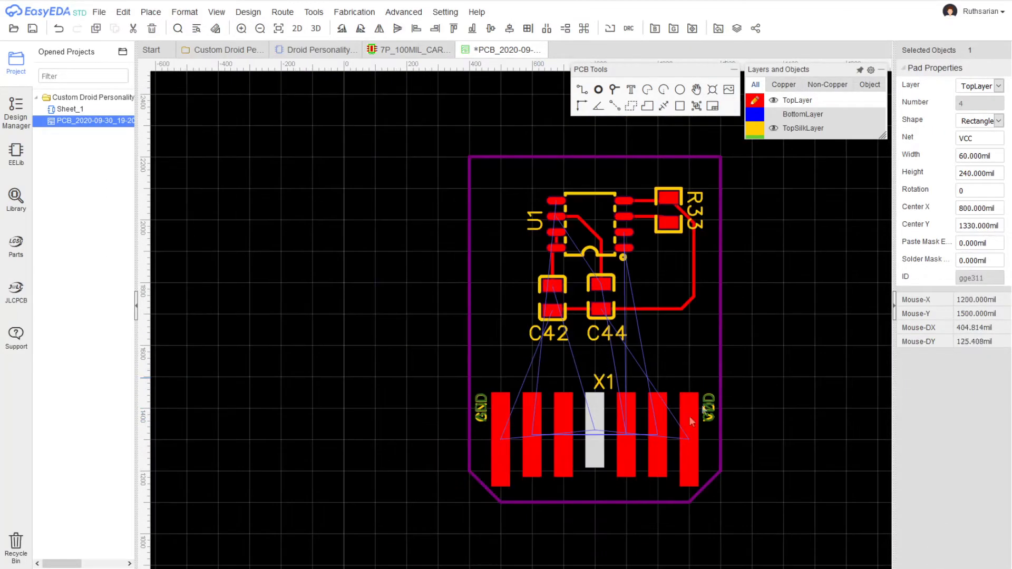
pyautogui.click(627, 455)
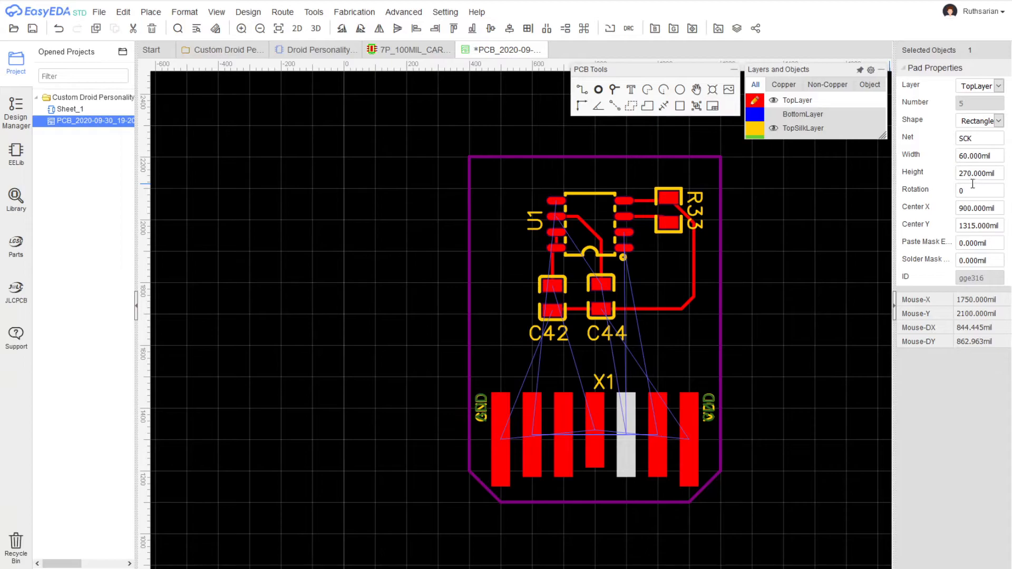
pyautogui.click(697, 448)
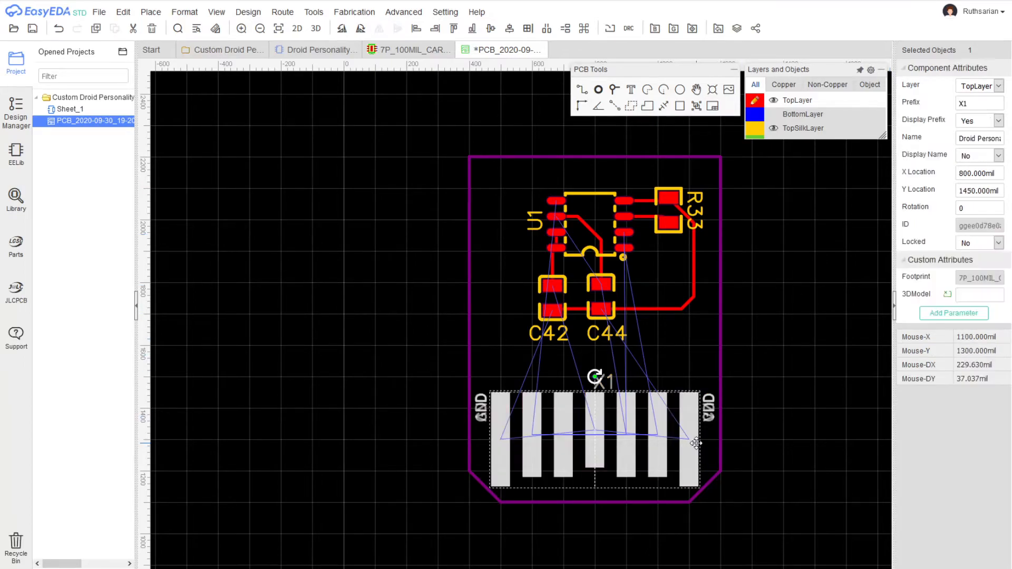
pyautogui.click(697, 445)
pyautogui.click(697, 444)
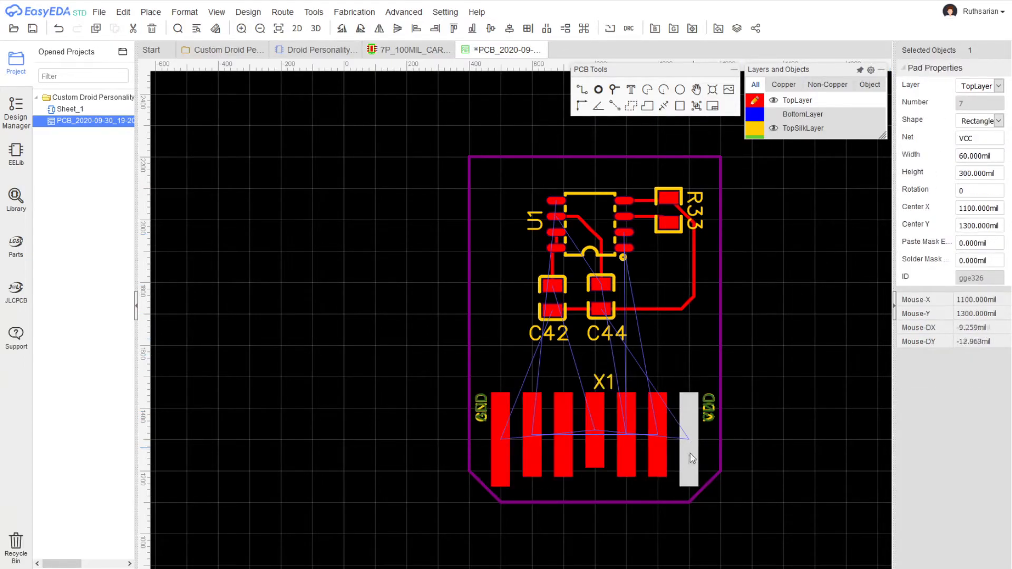
pyautogui.press('Tab')
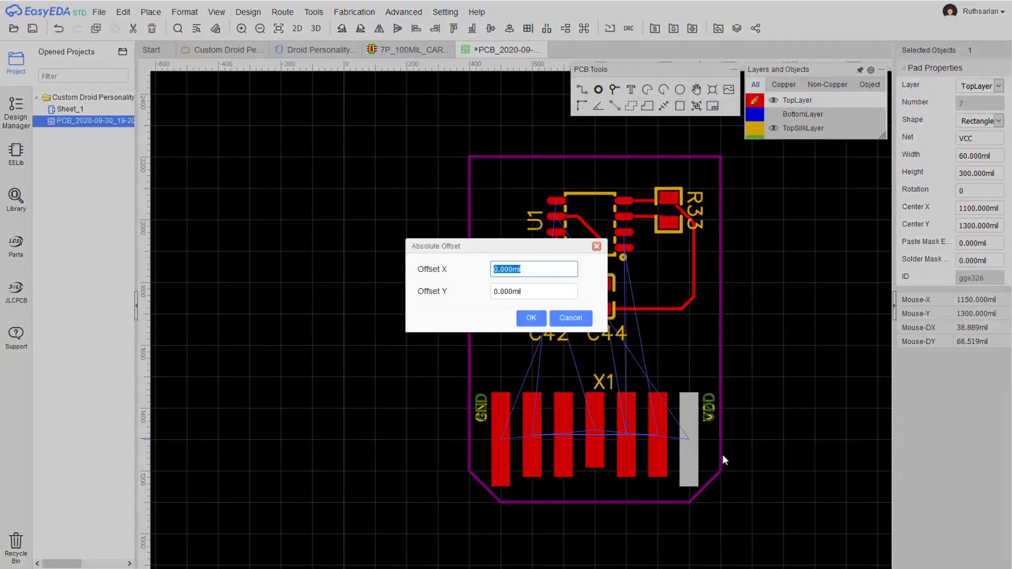
pyautogui.press('Escape')
pyautogui.click(737, 420)
# - Make BottomLayer visible and turn off the prefix display of card edge connector X1
pyautogui.click(710, 407)
pyautogui.moveTo(775, 117)
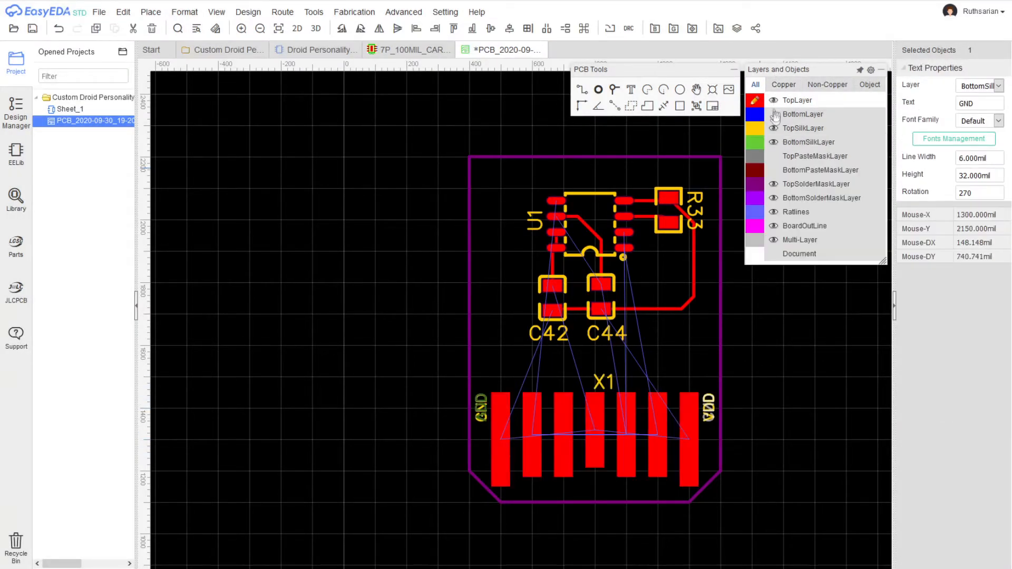
pyautogui.click(707, 413)
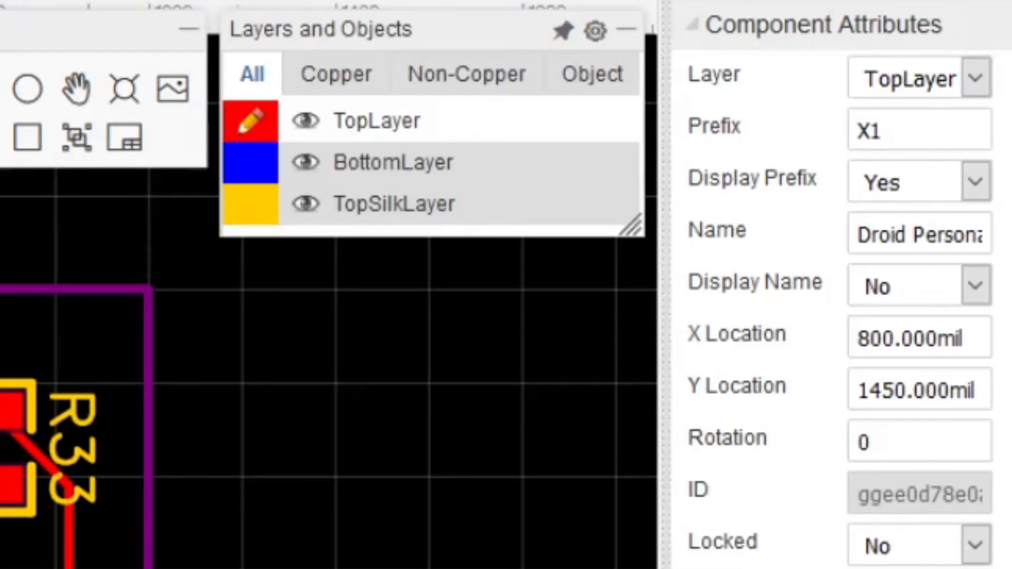
pyautogui.click(943, 182)
pyautogui.click(932, 264)
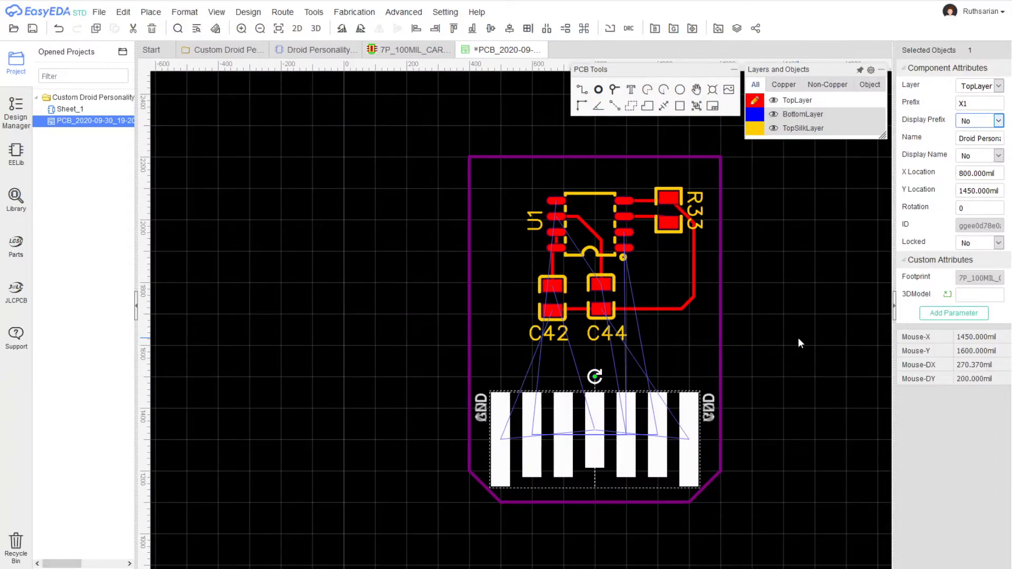
pyautogui.click(798, 337)
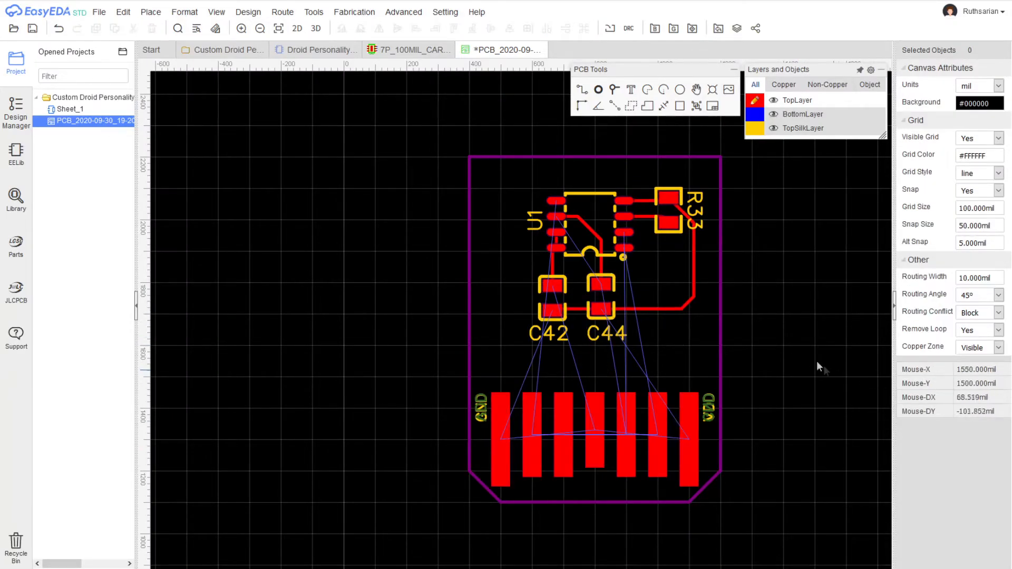
# - Turn off the prefix display of chip U1 on the board
pyautogui.scroll(1, 788, 344)
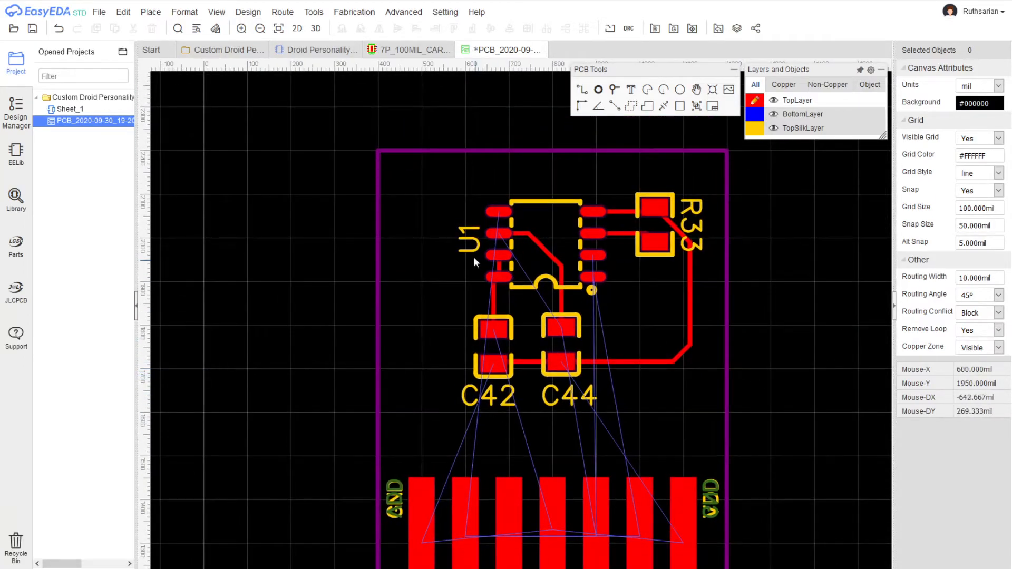
pyautogui.click(470, 238)
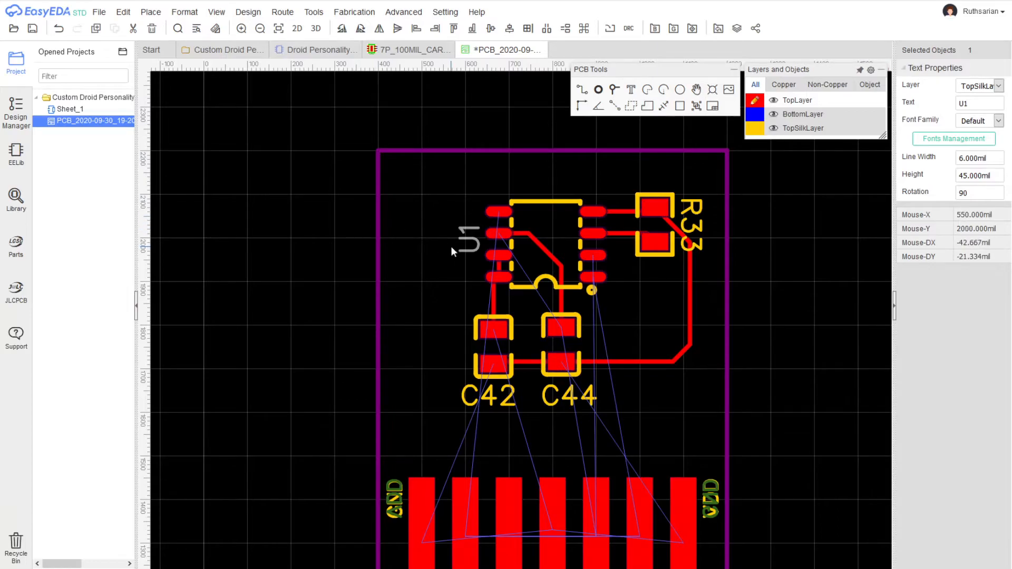
pyautogui.click(519, 233)
pyautogui.click(517, 201)
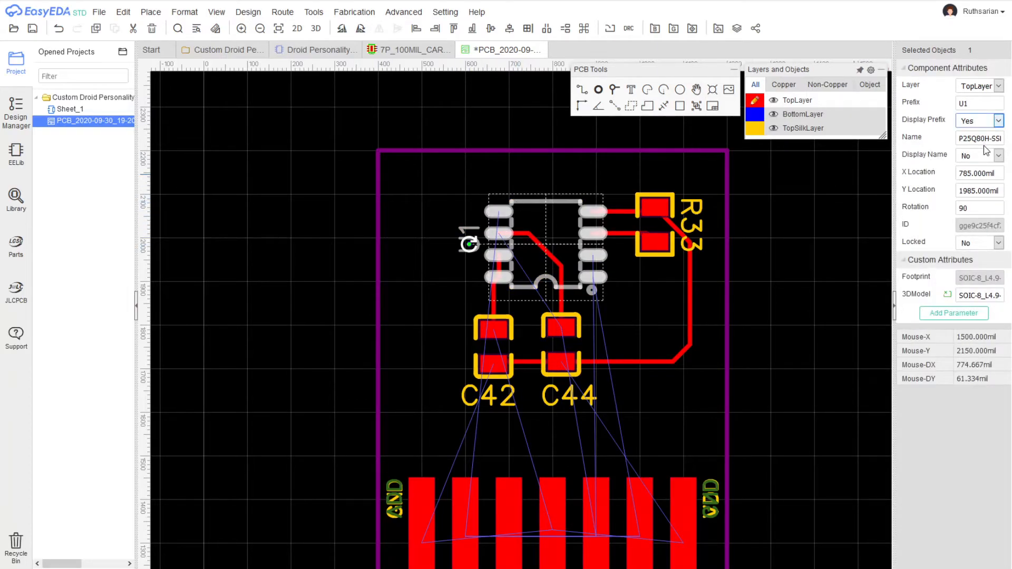
pyautogui.click(775, 369)
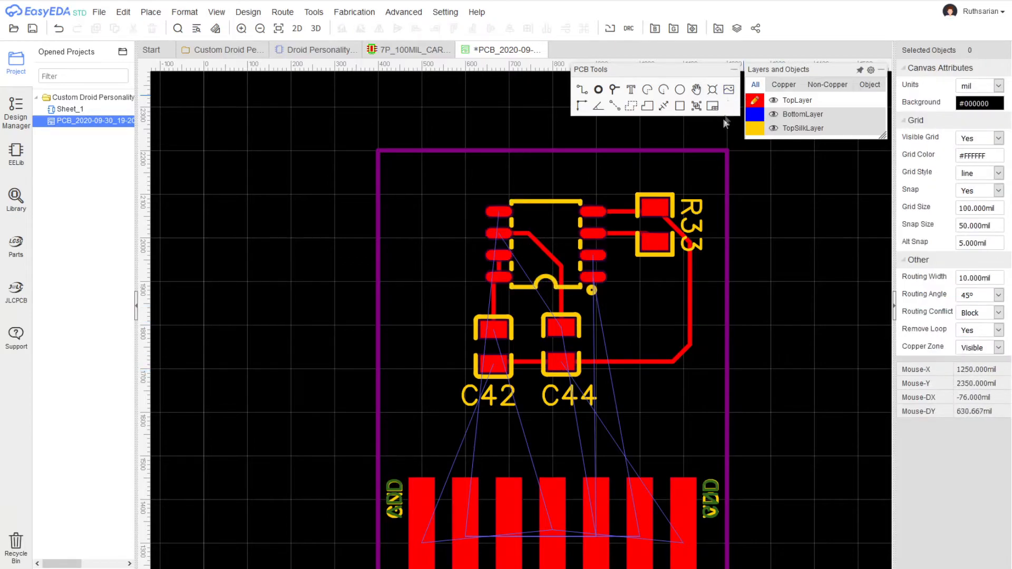
# - Make TopSilkLayer the active layer and save the PCB
pyautogui.click(633, 95)
pyautogui.press('Escape')
pyautogui.click(755, 128)
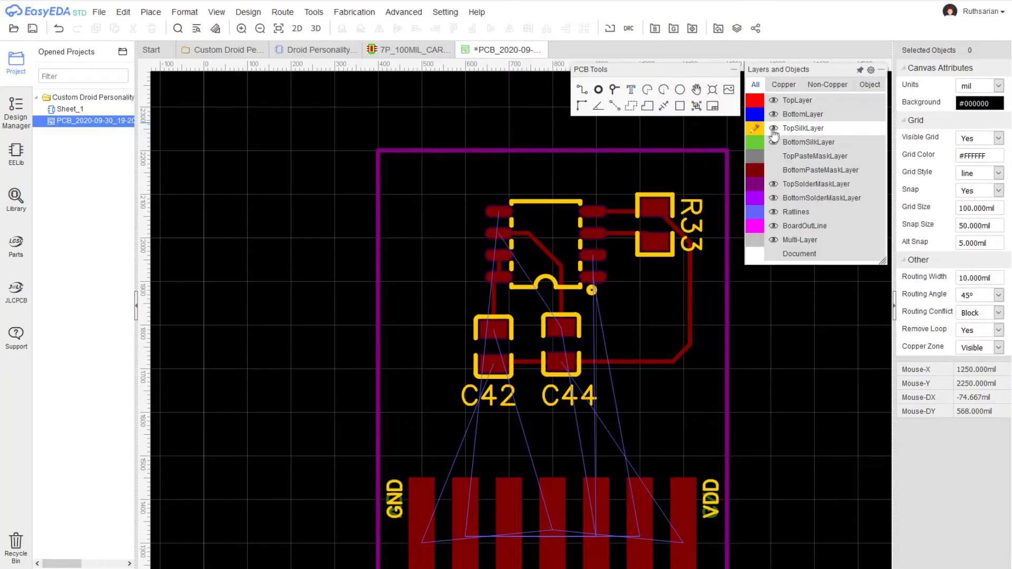
pyautogui.hotkey('ctrl', 's')
# - Return to the project schematic and rename U1's part name label to 25XX
pyautogui.click(228, 49)
pyautogui.moveTo(519, 226); pyautogui.dragTo(479, 228)
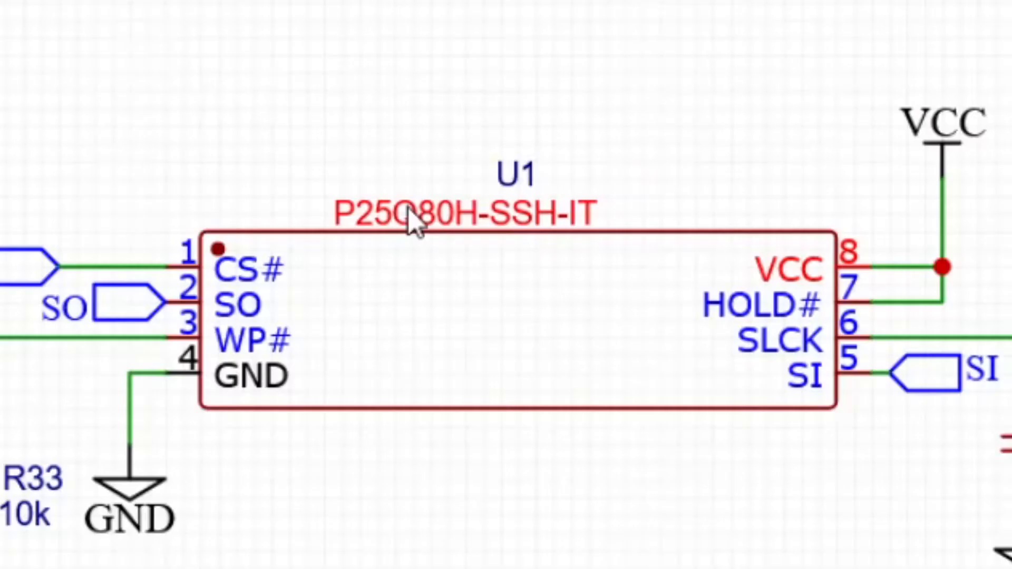
pyautogui.doubleClick(473, 218)
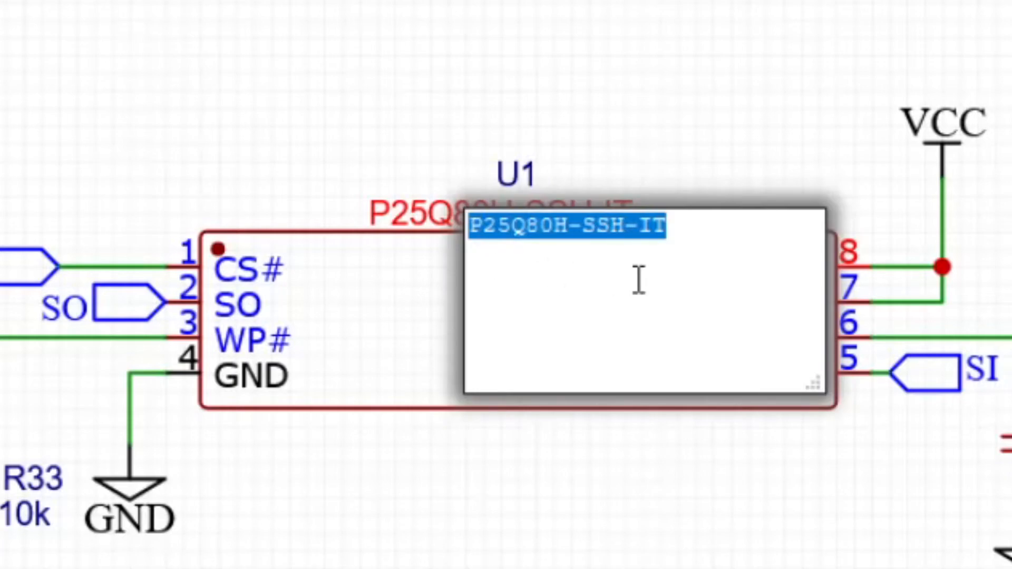
pyautogui.write('25XX')
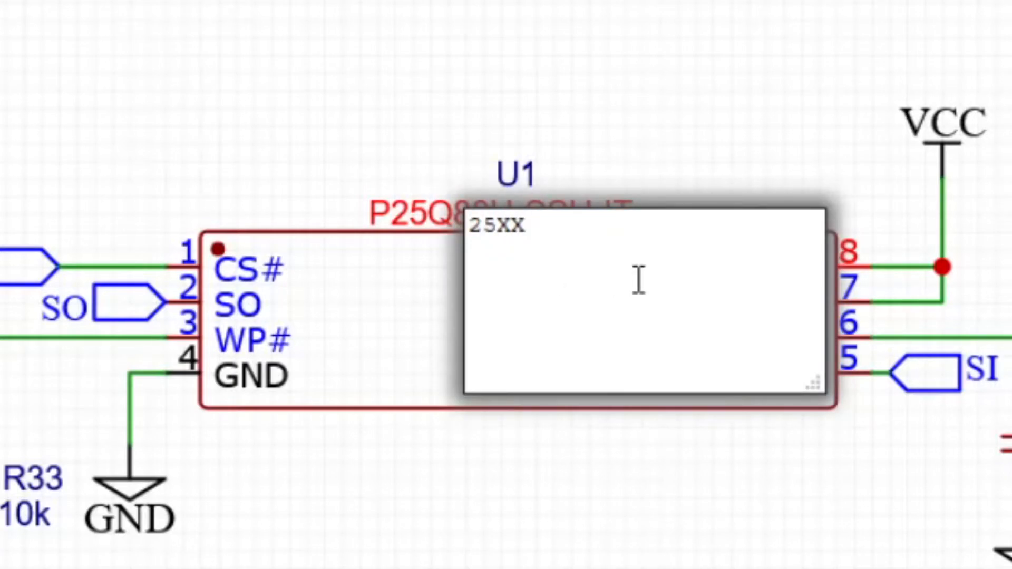
pyautogui.press('Return')
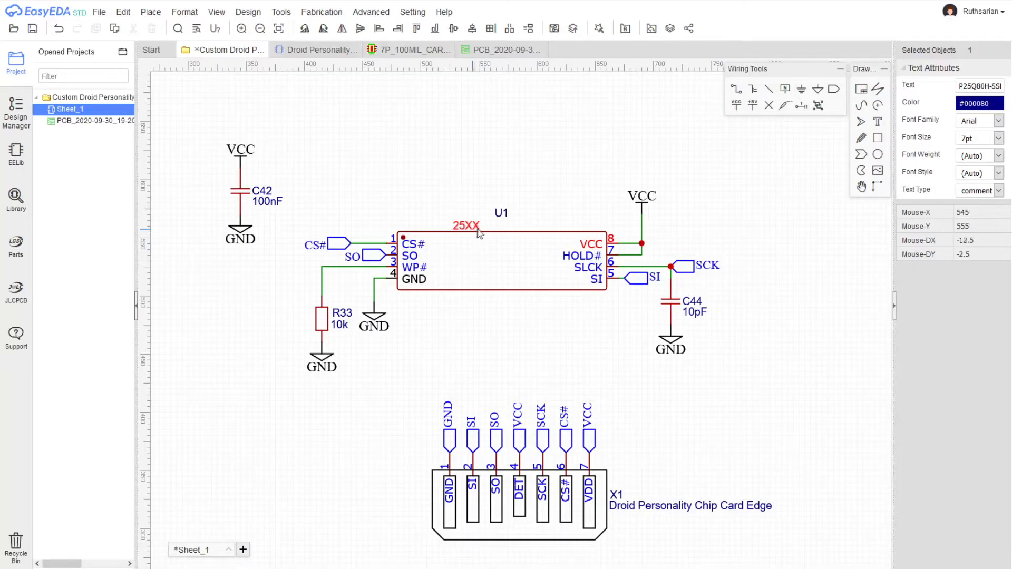
# - Center the 25XX label beneath the U1 designator and save the schematic
pyautogui.moveTo(479, 234); pyautogui.dragTo(503, 232)
pyautogui.click(502, 232)
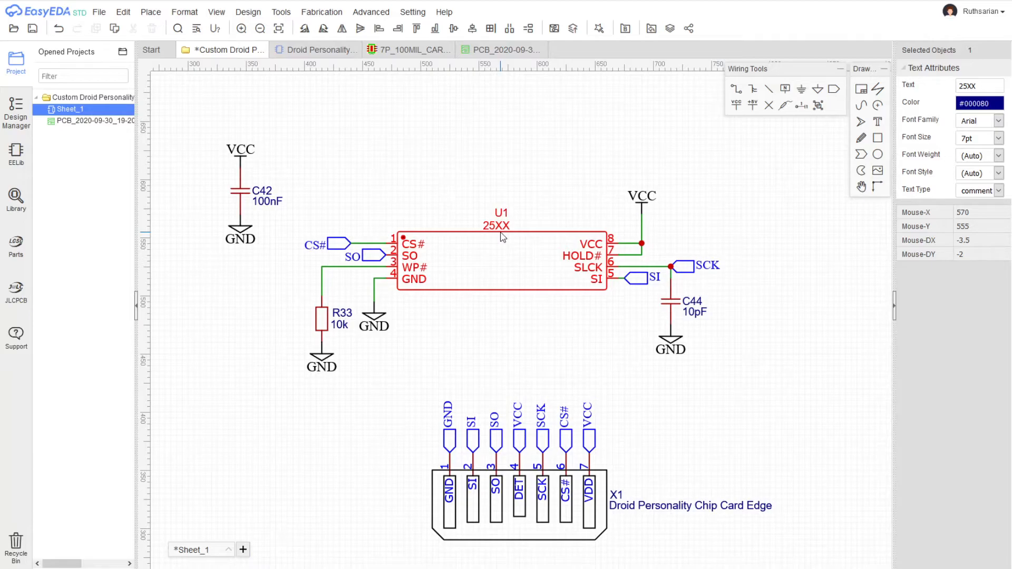
pyautogui.moveTo(496, 226); pyautogui.dragTo(501, 227)
pyautogui.hotkey('ctrl', 's')
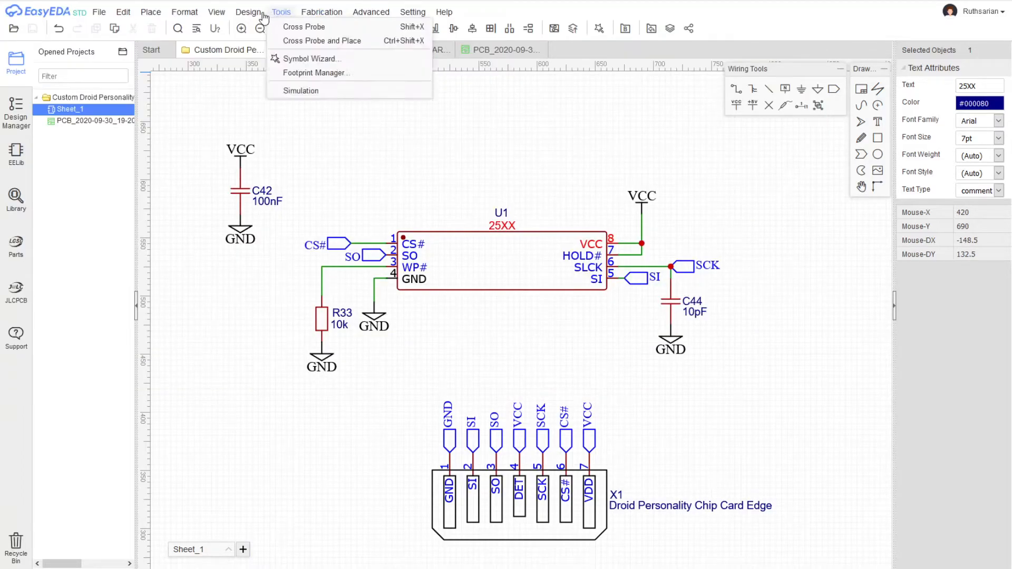
# - Update the PCB from the schematic again and apply the replacement of U1
pyautogui.moveTo(257, 13)
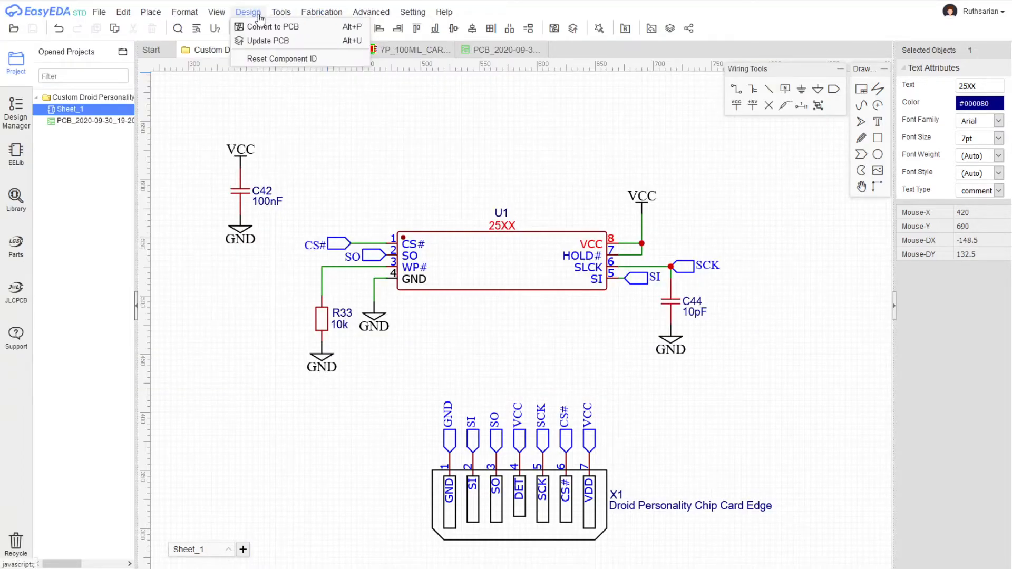
pyautogui.click(257, 41)
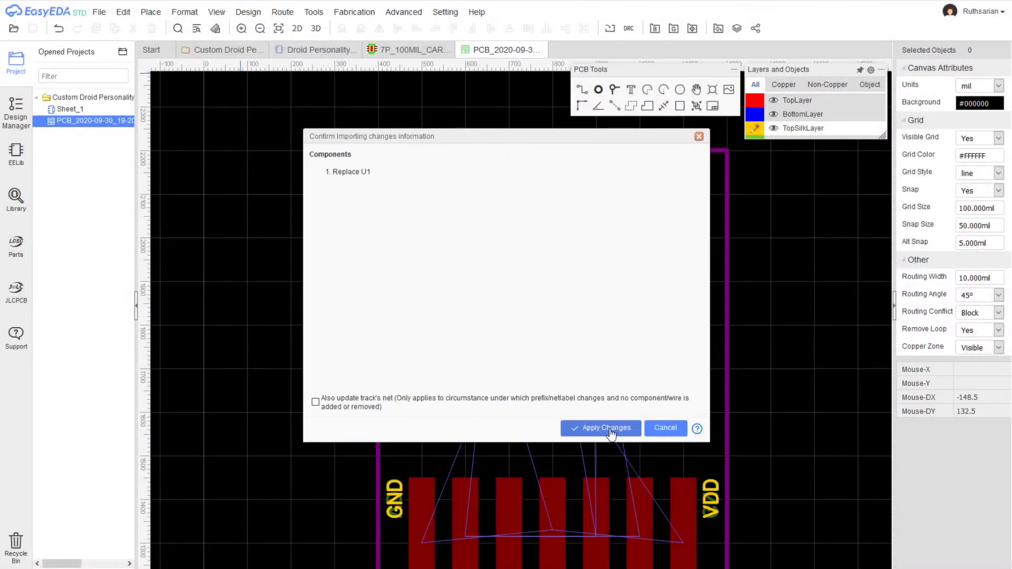
pyautogui.click(605, 426)
pyautogui.moveTo(629, 333); pyautogui.dragTo(614, 418, button='right')
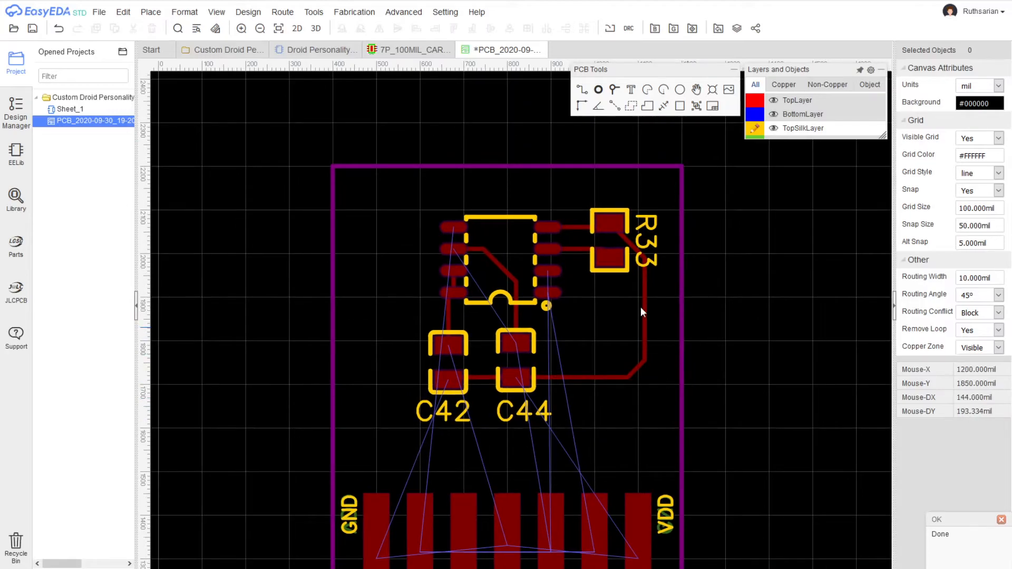
# - Display U1's name on the board, move it closer to the chip and set its text height to 32 mil
pyautogui.click(495, 268)
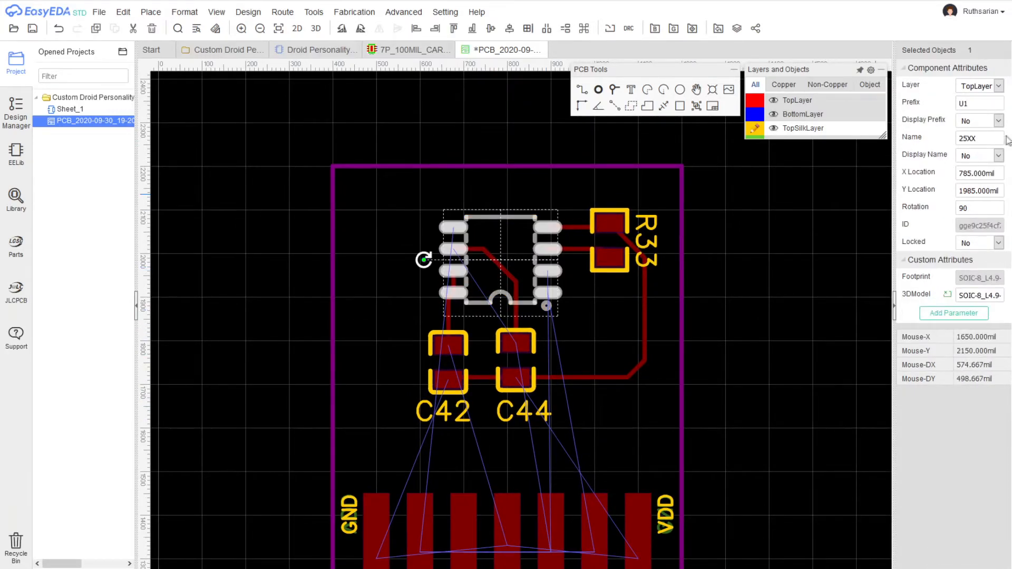
pyautogui.click(994, 155)
pyautogui.click(991, 179)
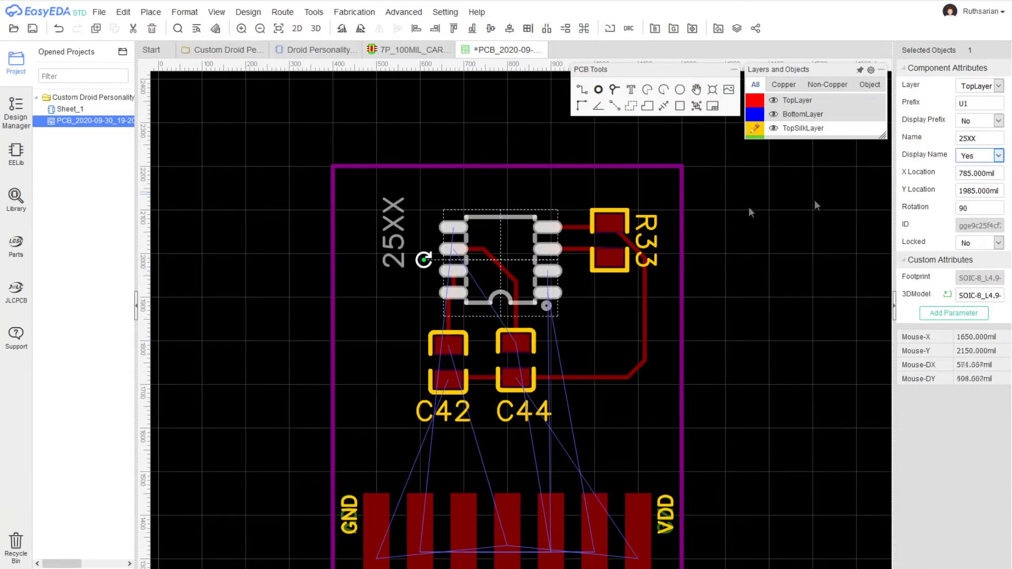
pyautogui.moveTo(390, 232); pyautogui.dragTo(413, 237)
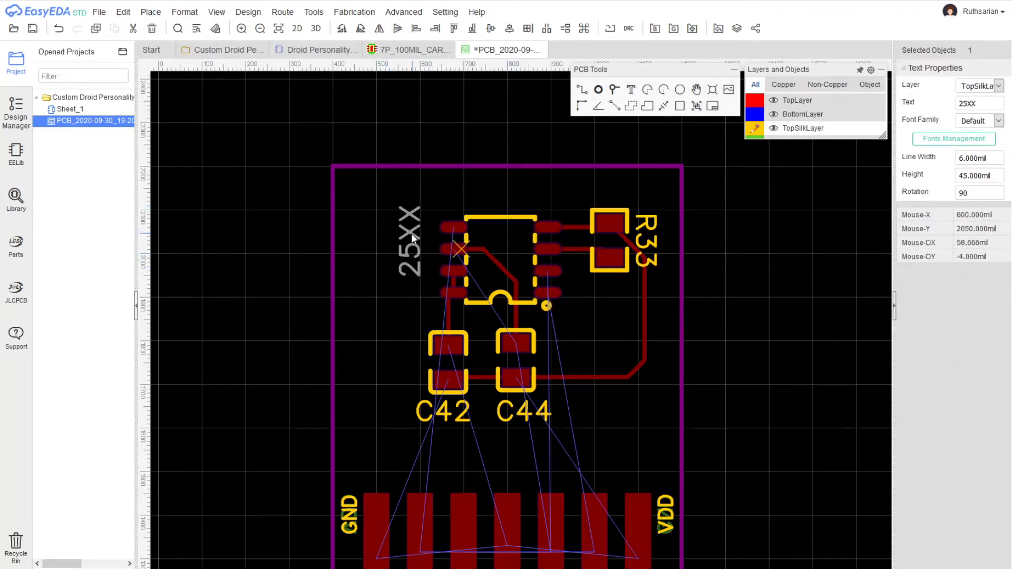
pyautogui.click(984, 176)
pyautogui.write('32')
pyautogui.press('Return')
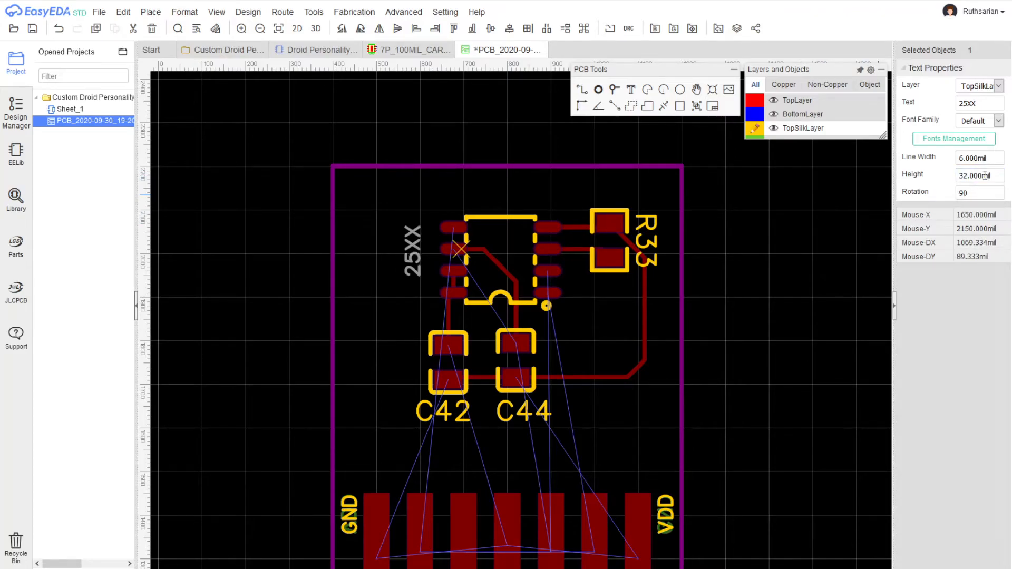
# - Move the 25XX silkscreen label to the center of U1's chip outline
pyautogui.moveTo(405, 252); pyautogui.dragTo(493, 256)
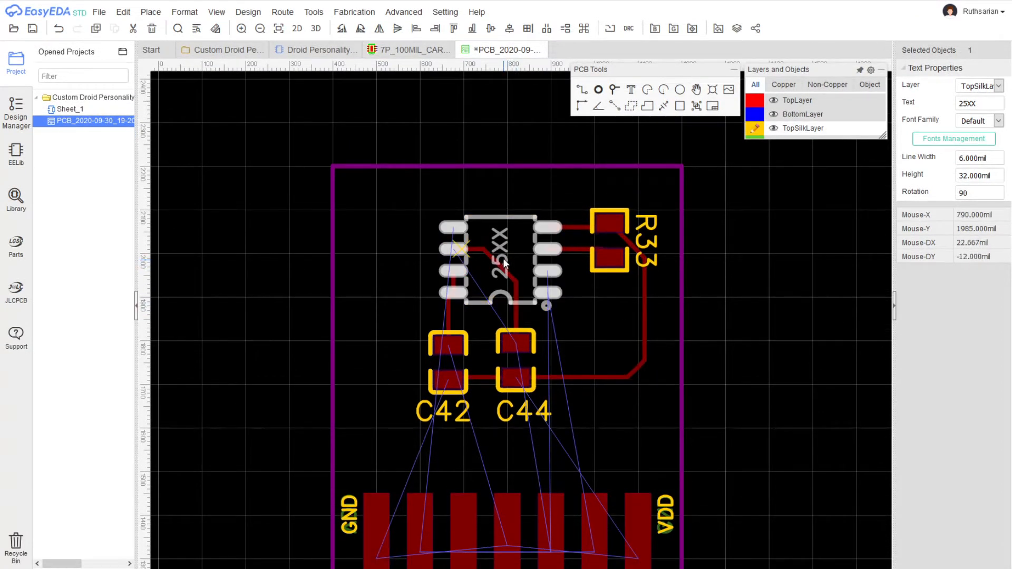
pyautogui.moveTo(504, 260); pyautogui.dragTo(505, 260)
pyautogui.click(716, 330)
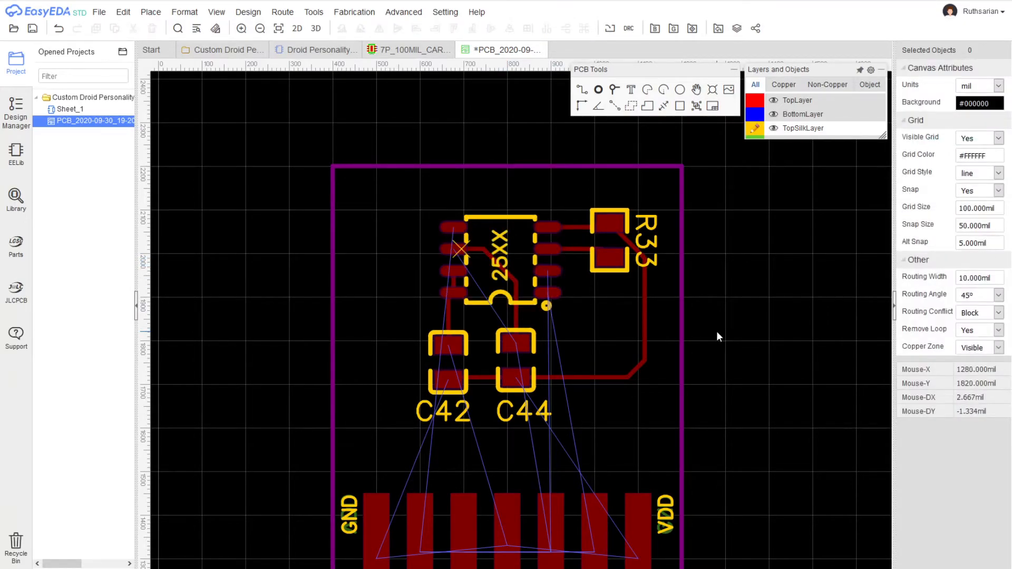
pyautogui.moveTo(803, 356); pyautogui.dragTo(790, 273, button='right')
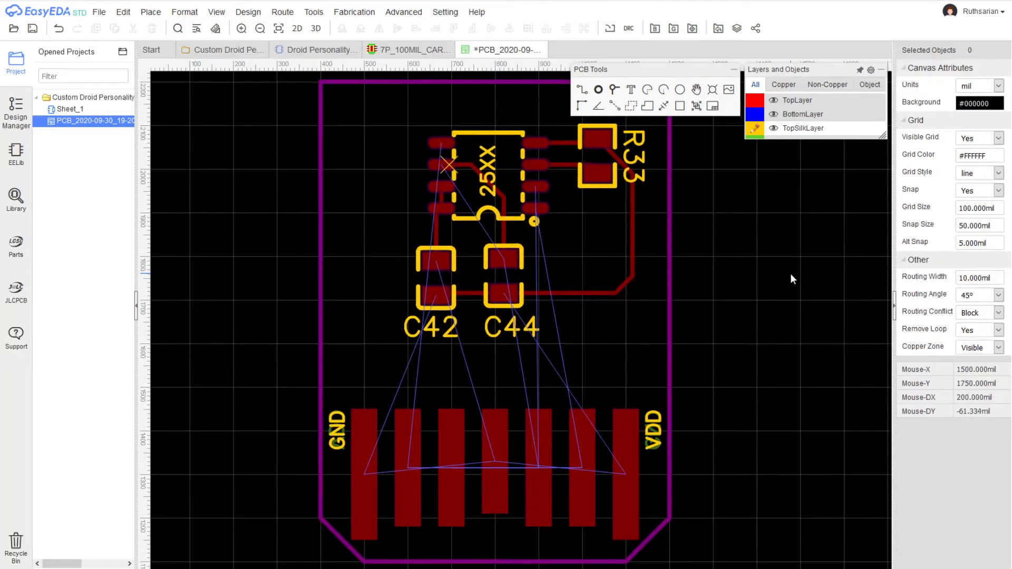
pyautogui.scroll(5, 739, 408)
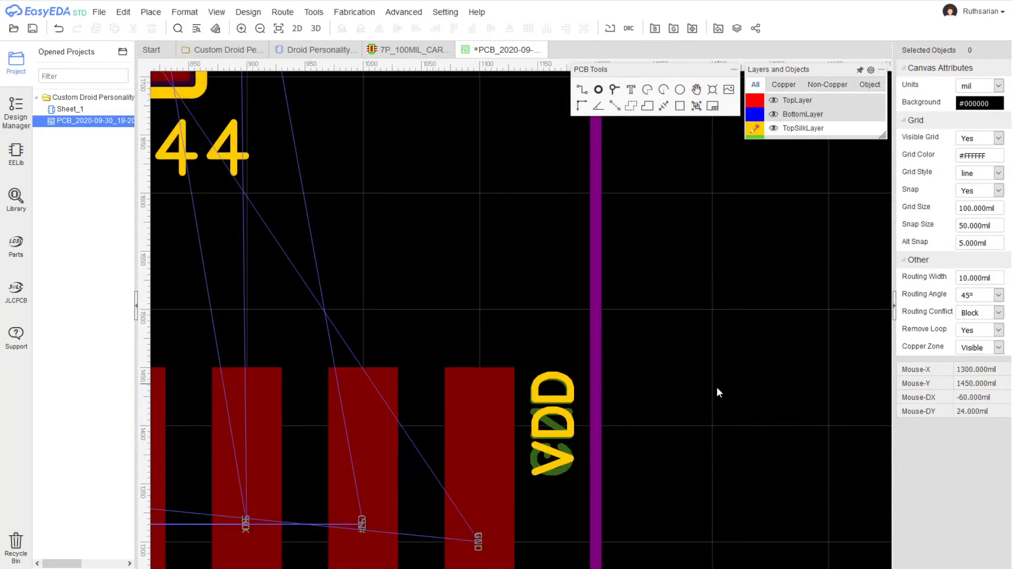
# - Hide the top and bottom silkscreen layers on the board
pyautogui.scroll(-4, 786, 406)
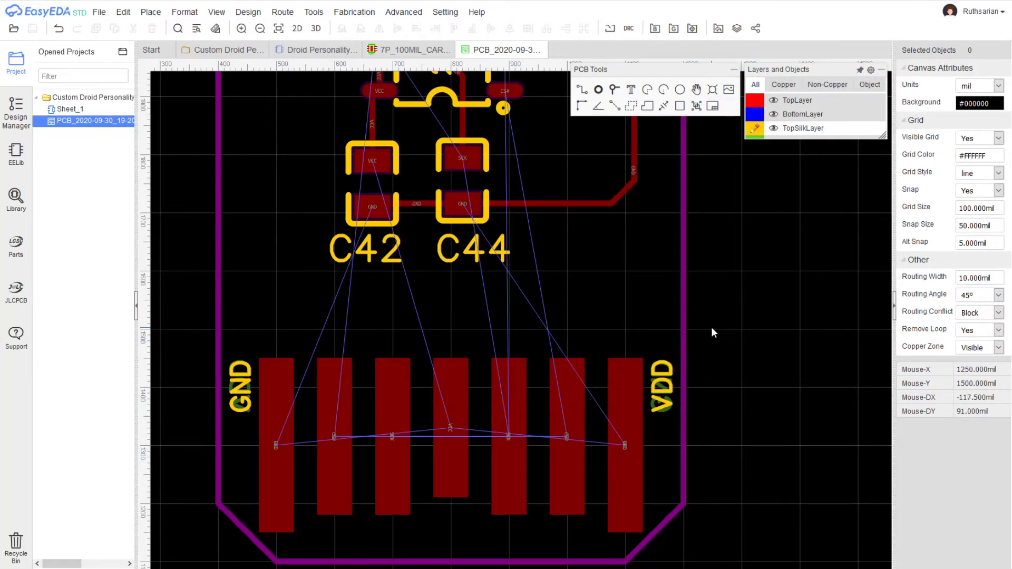
pyautogui.scroll(3, 706, 324)
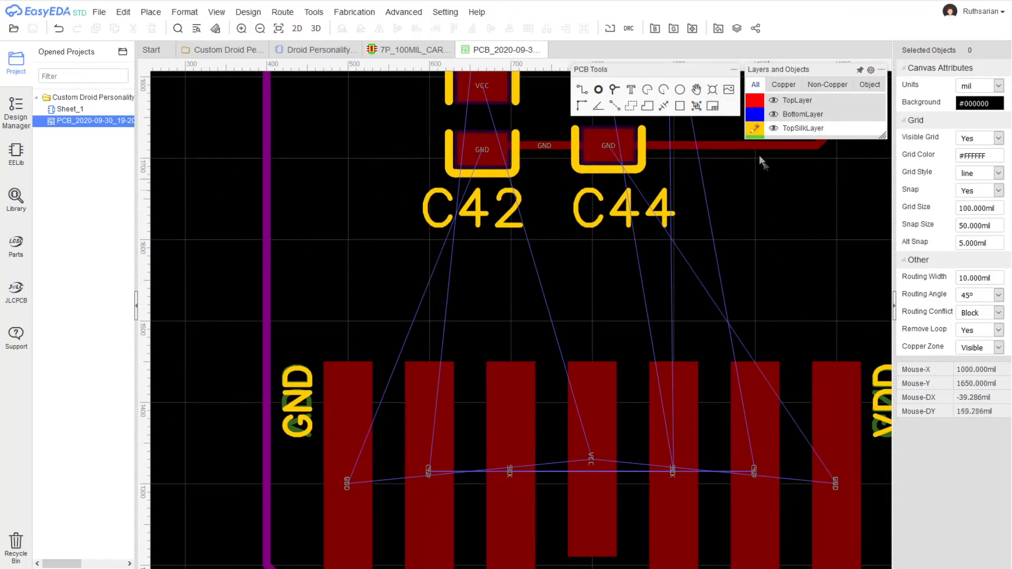
pyautogui.moveTo(759, 132)
pyautogui.click(773, 128)
pyautogui.click(773, 142)
pyautogui.moveTo(716, 252); pyautogui.dragTo(691, 223, button='right')
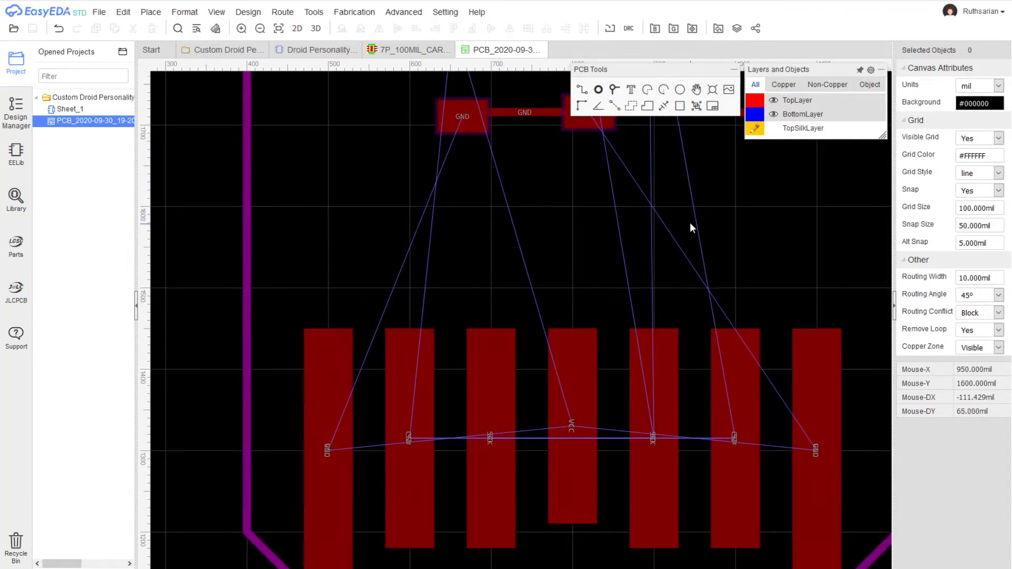
# - Switch the active layer between TopLayer and BottomLayer to compare the edge connector pads, finishing on TopLayer
pyautogui.click(755, 101)
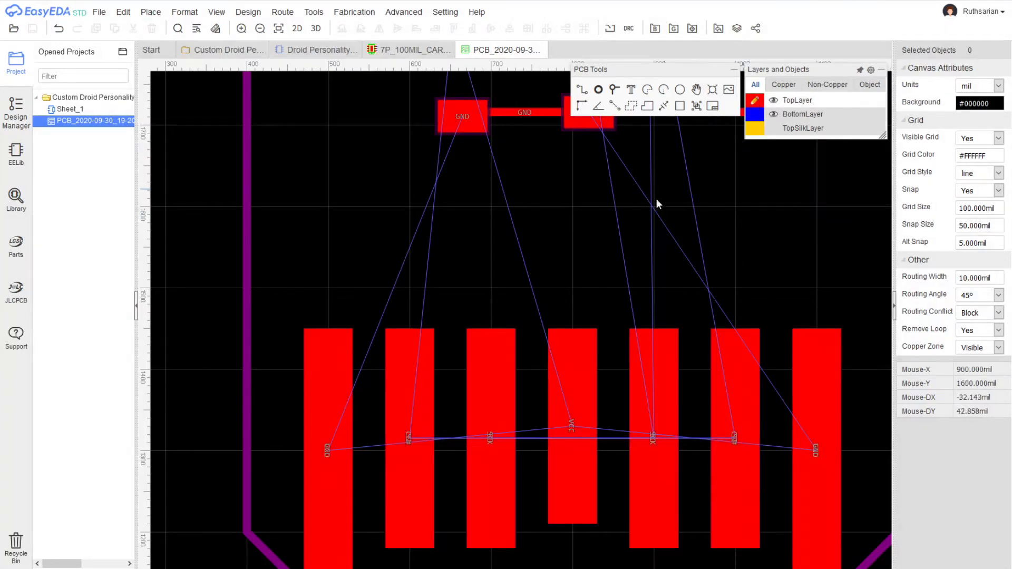
pyautogui.moveTo(758, 115)
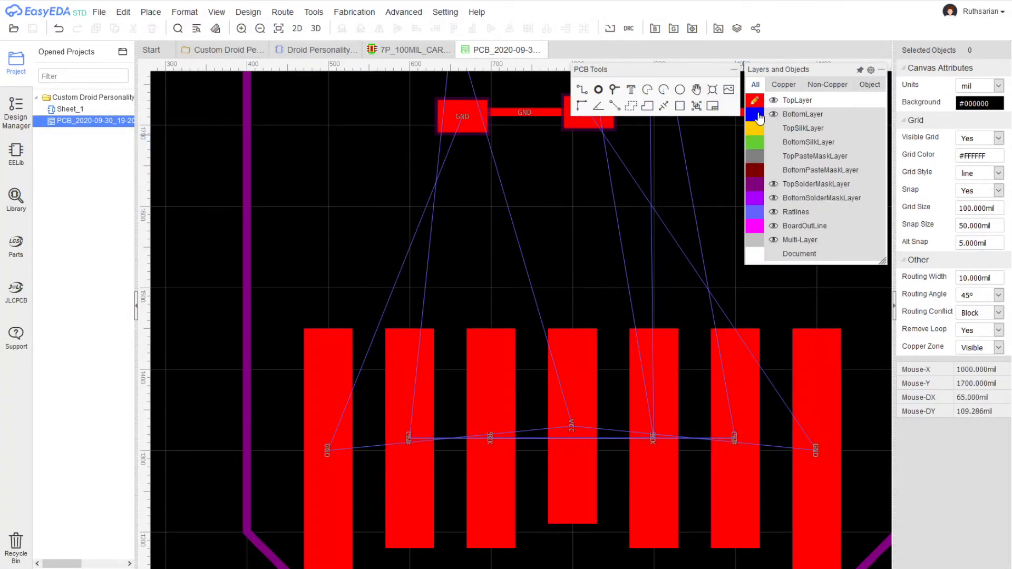
pyautogui.click(755, 114)
pyautogui.press('t')
pyautogui.click(756, 114)
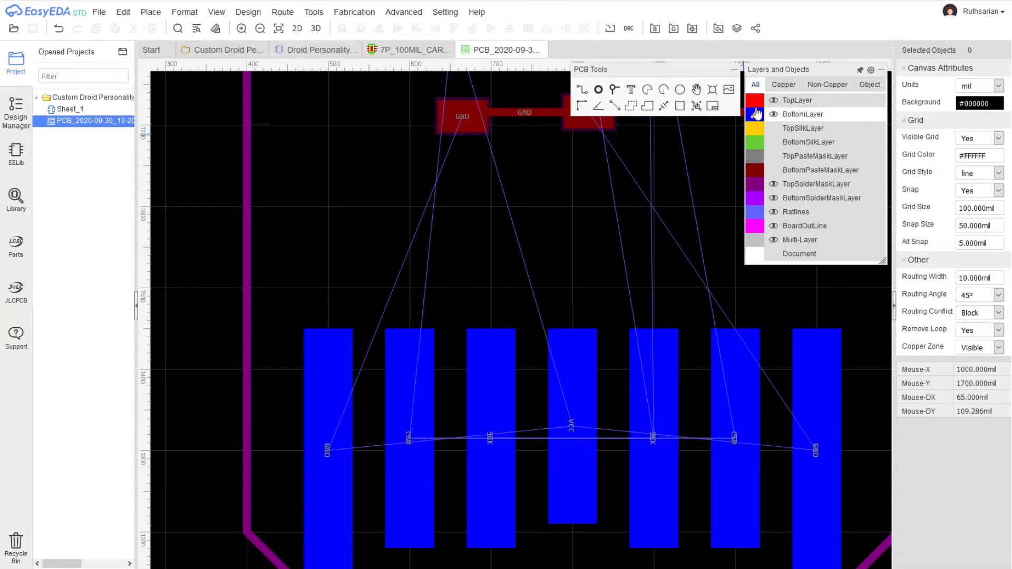
pyautogui.press('t')
pyautogui.click(757, 116)
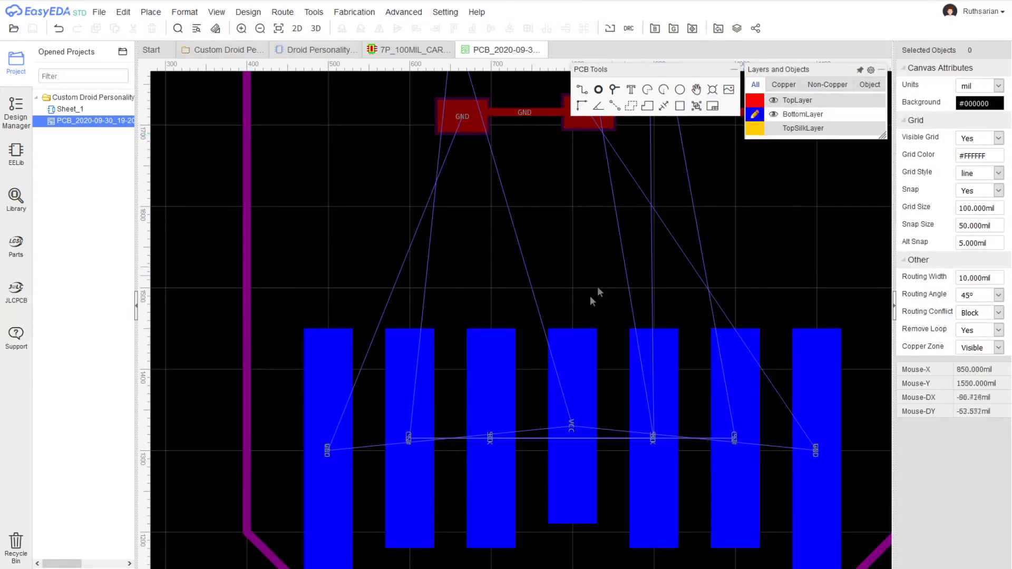
pyautogui.click(762, 99)
pyautogui.click(756, 116)
pyautogui.click(760, 101)
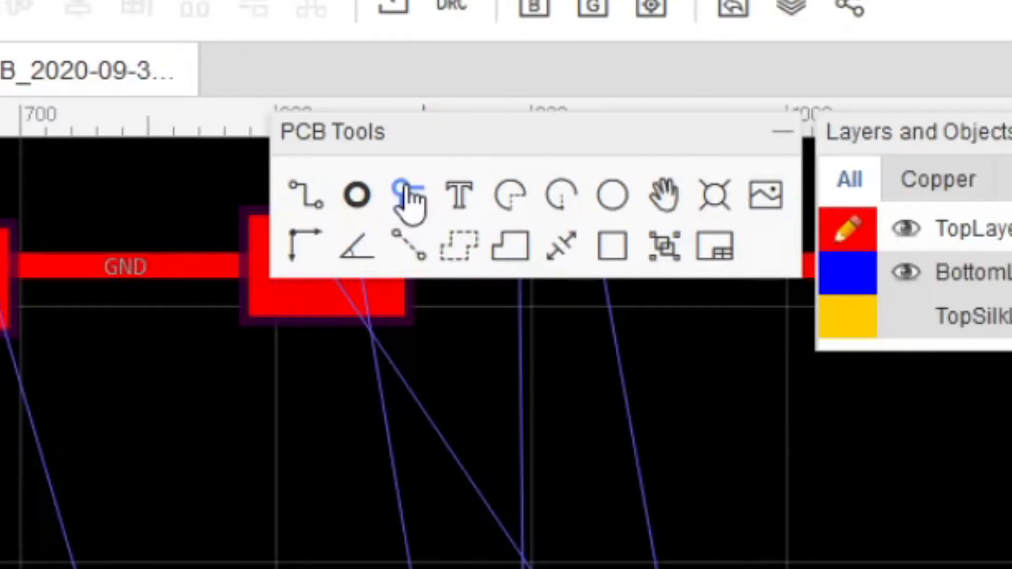
# - Place a via above the middle connector pad at (800, 1500) mil and assign it to the VCC net
pyautogui.click(406, 195)
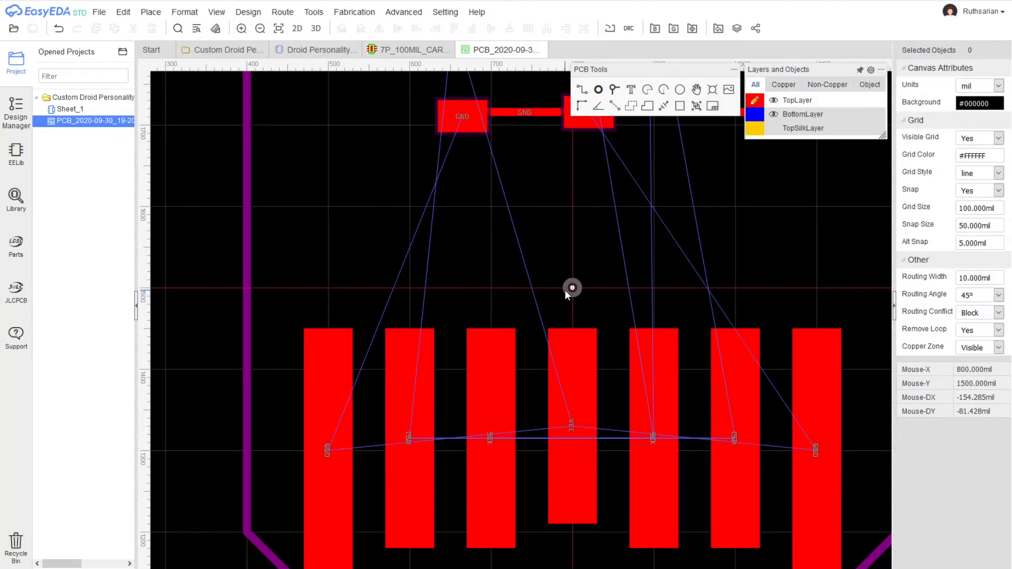
pyautogui.click(574, 288)
pyautogui.press('Escape')
pyautogui.click(573, 290)
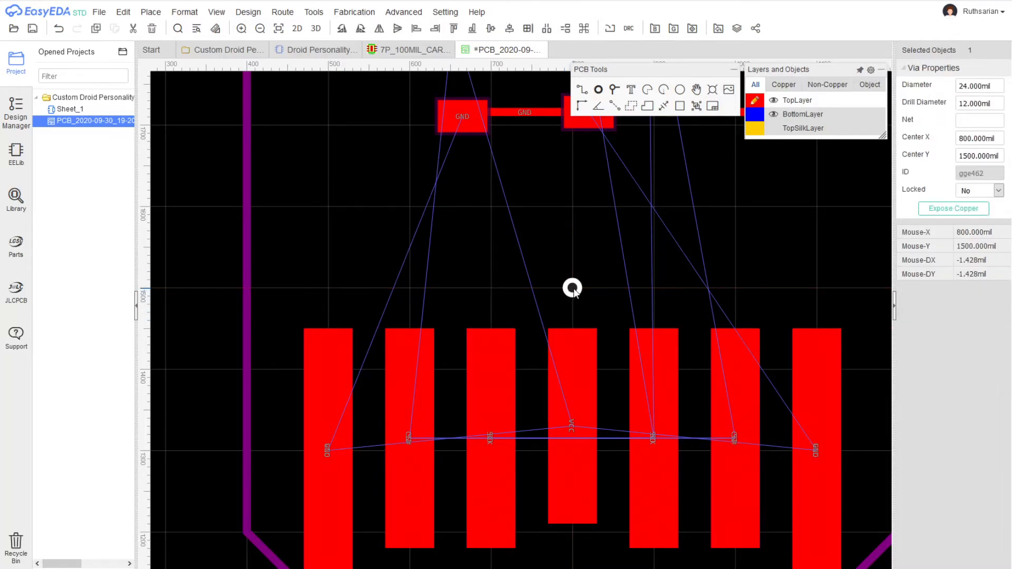
pyautogui.click(977, 123)
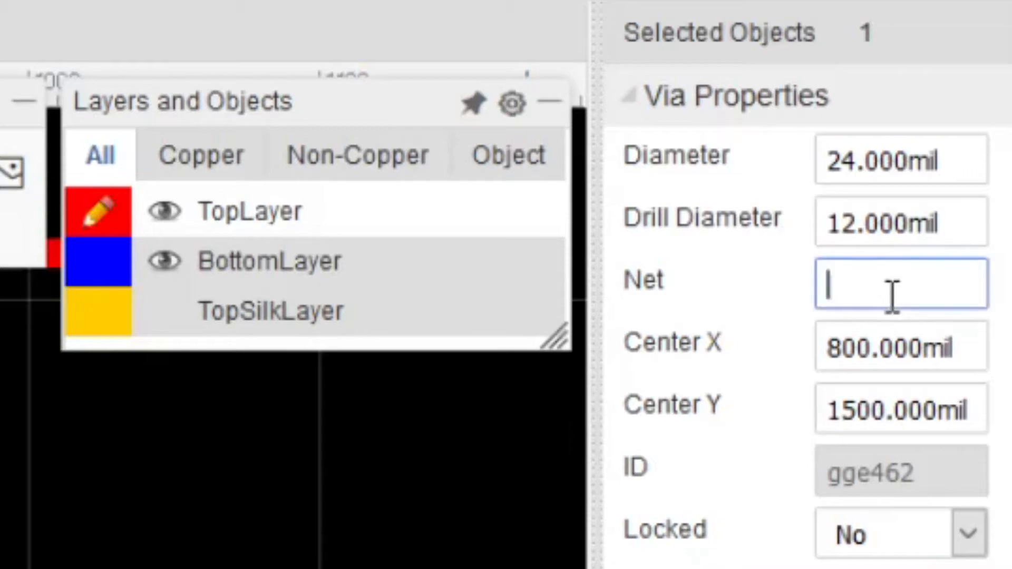
pyautogui.write('vcc')
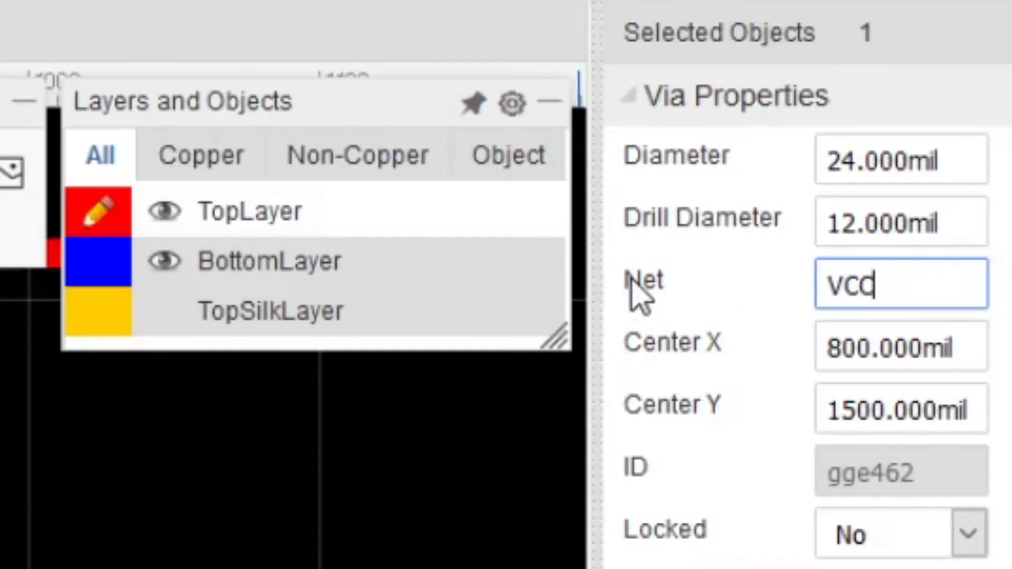
pyautogui.click(675, 289)
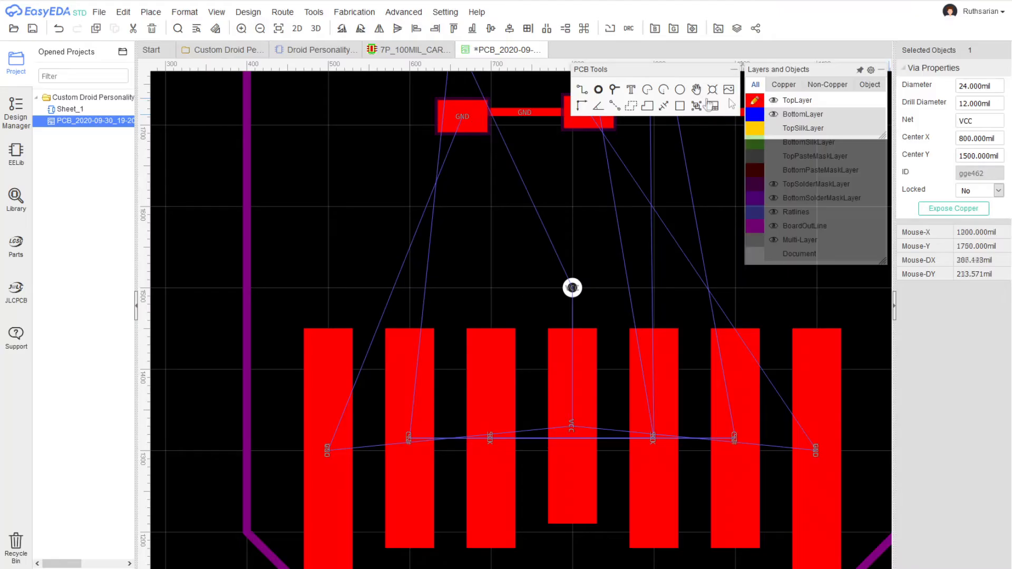
# - Route a top-layer track from the middle VCC connector pad up to the new via
pyautogui.click(583, 91)
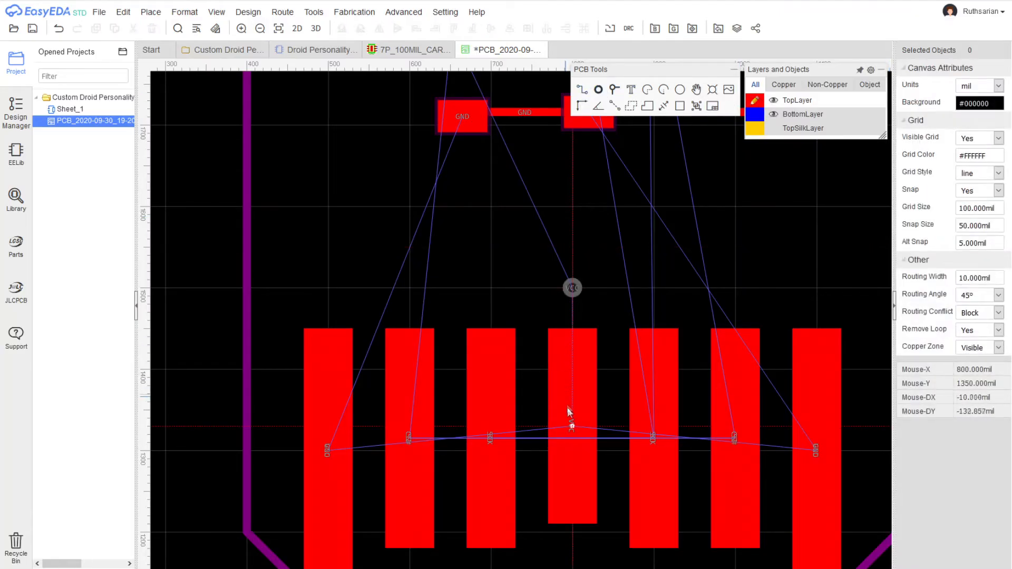
pyautogui.click(573, 427)
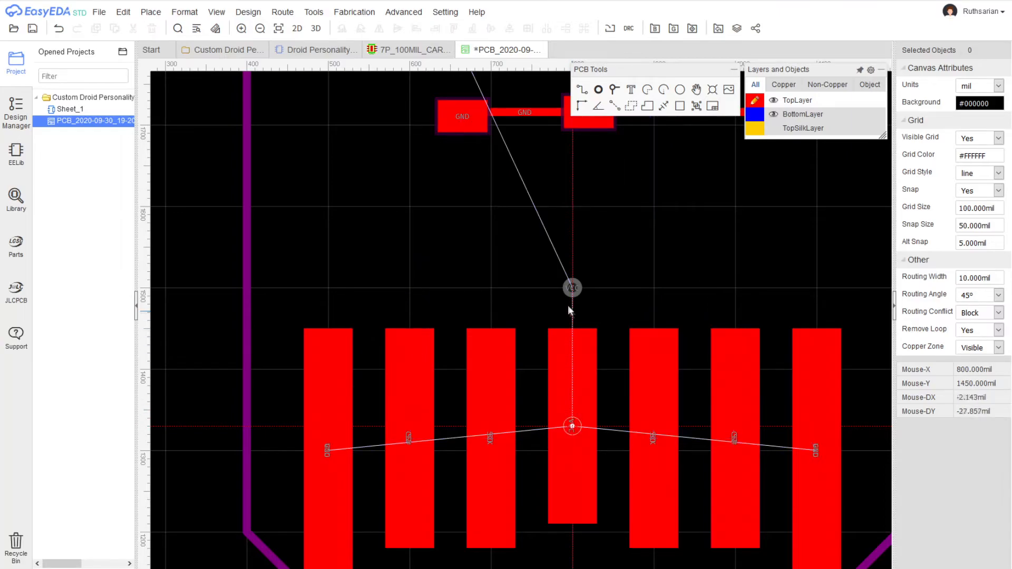
pyautogui.click(573, 288)
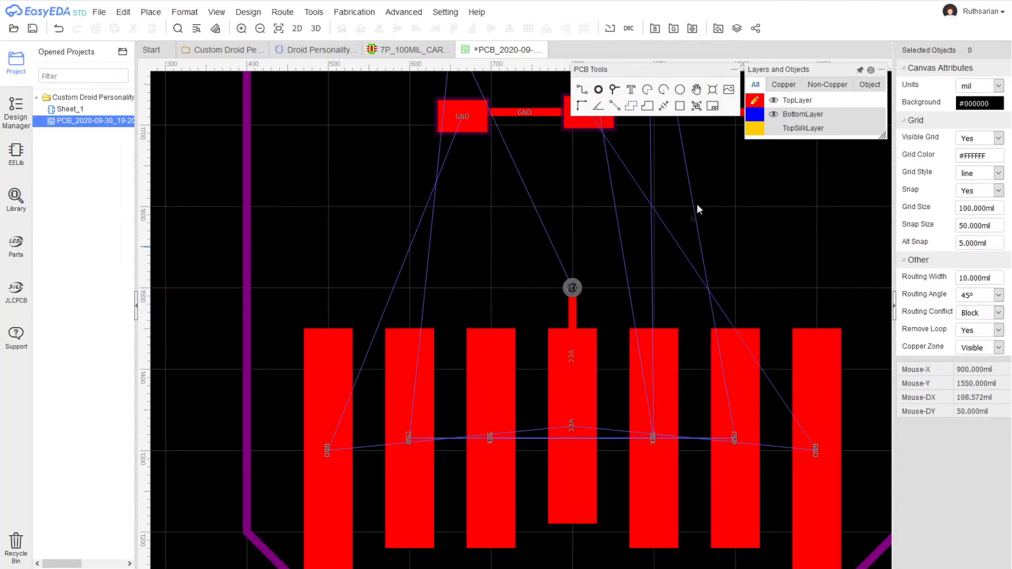
# - Make BottomLayer active and route a track on it from the middle VCC connector pad to the via
pyautogui.click(757, 115)
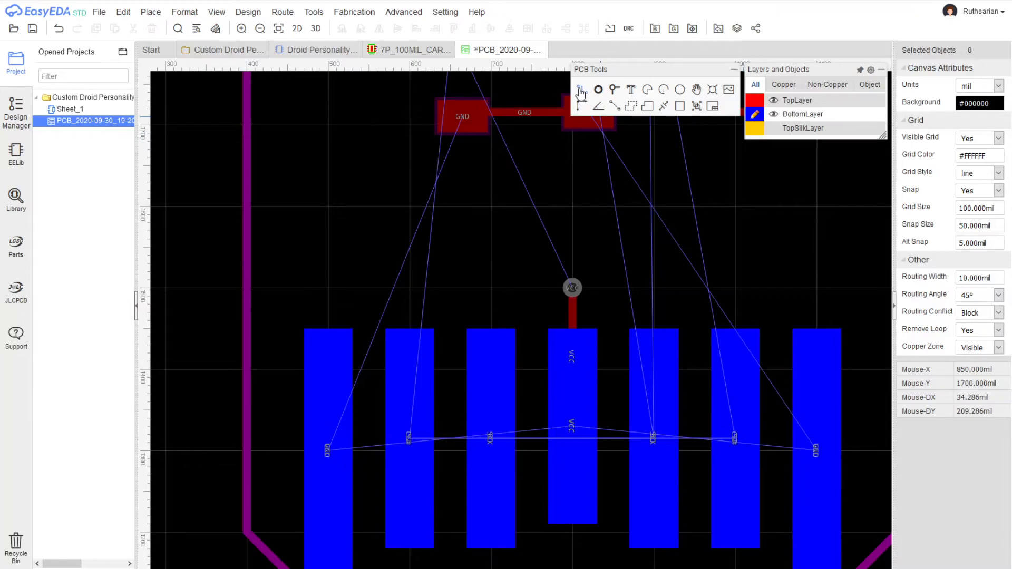
pyautogui.click(569, 364)
pyautogui.click(573, 288)
pyautogui.moveTo(583, 269); pyautogui.dragTo(582, 427, button='right')
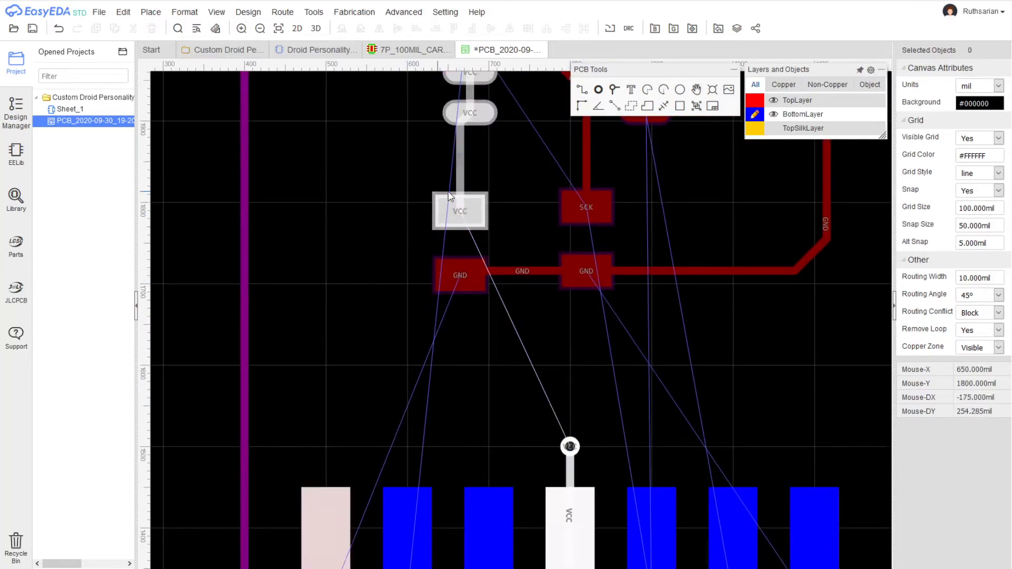
pyautogui.moveTo(657, 389); pyautogui.dragTo(608, 185, button='right')
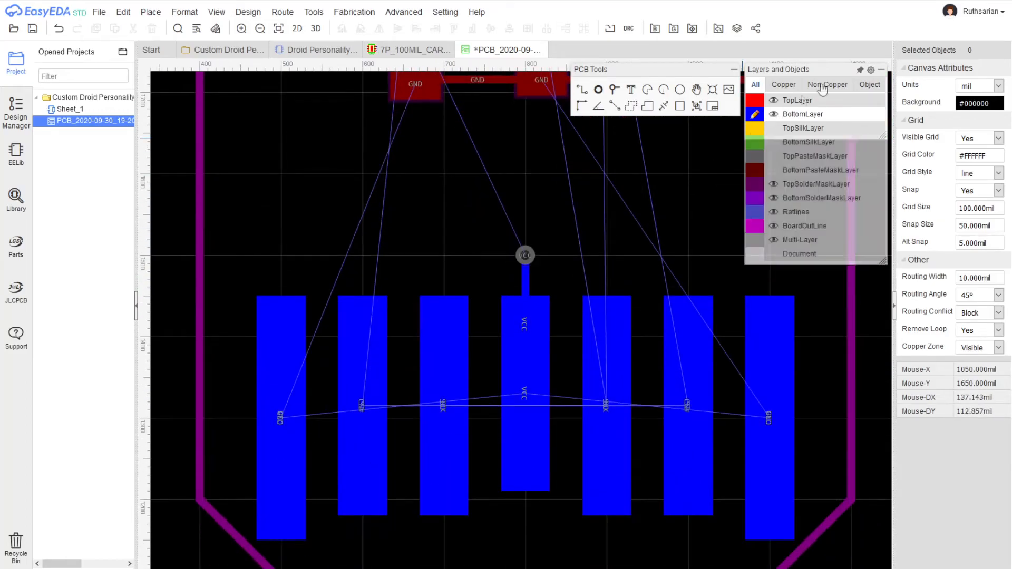
# - Make TopLayer active again and set the canvas grid size to 50 mil
pyautogui.click(756, 101)
pyautogui.scroll(-1, 536, 223)
pyautogui.moveTo(616, 245); pyautogui.dragTo(631, 354, button='right')
pyautogui.scroll(-1, 704, 282)
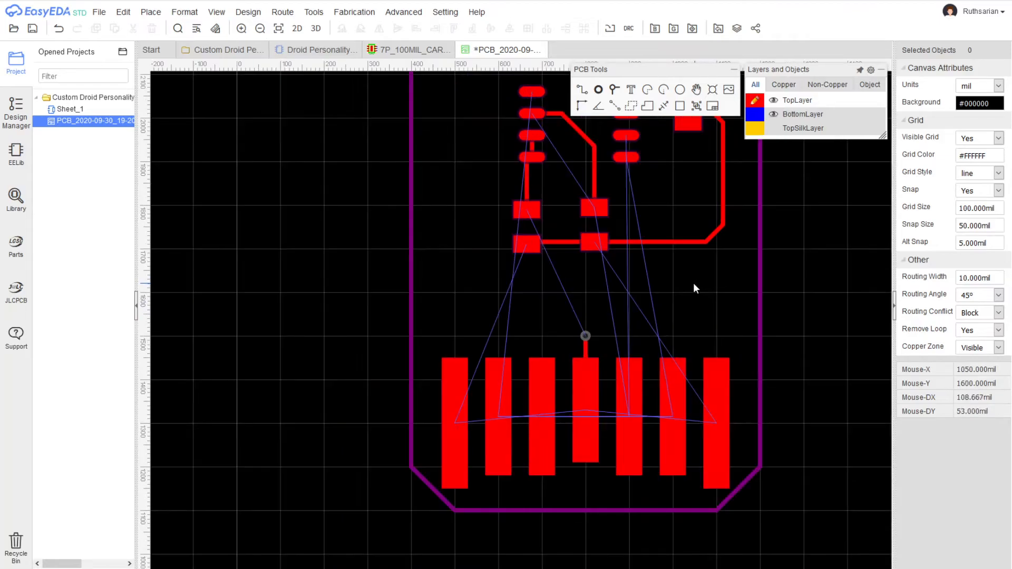
pyautogui.moveTo(665, 289); pyautogui.dragTo(635, 292, button='right')
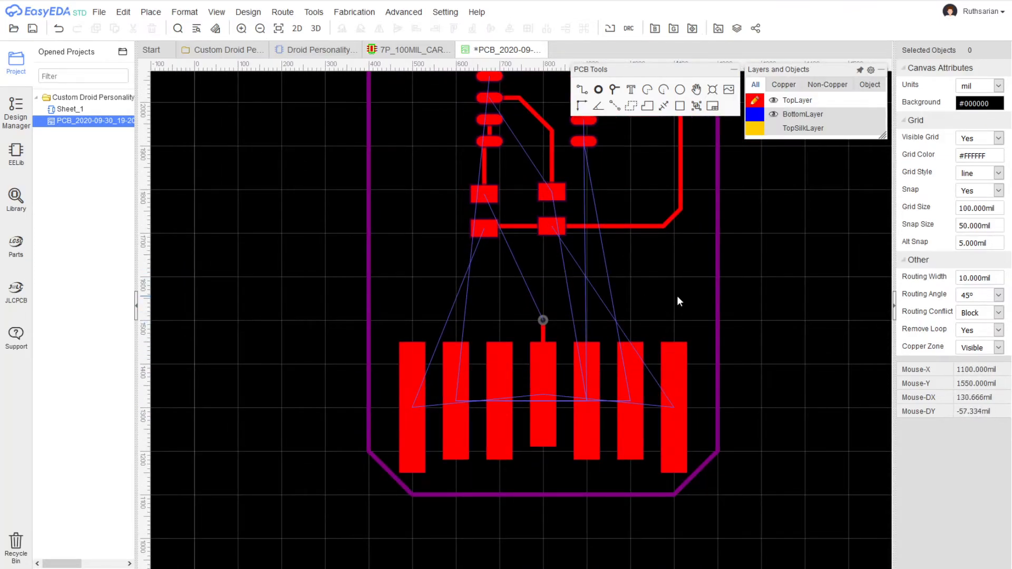
pyautogui.moveTo(676, 295); pyautogui.dragTo(718, 300, button='right')
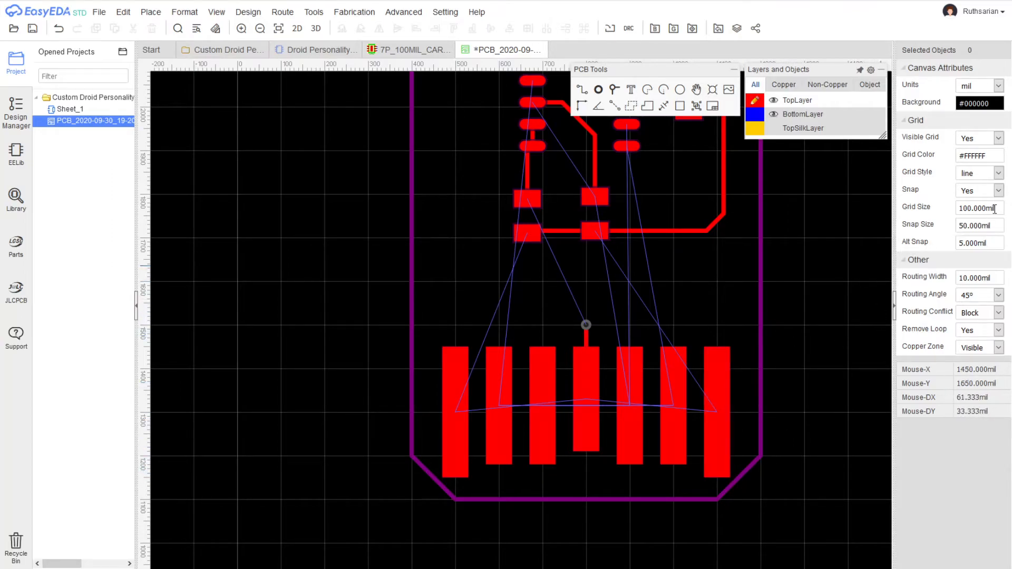
pyautogui.click(973, 211)
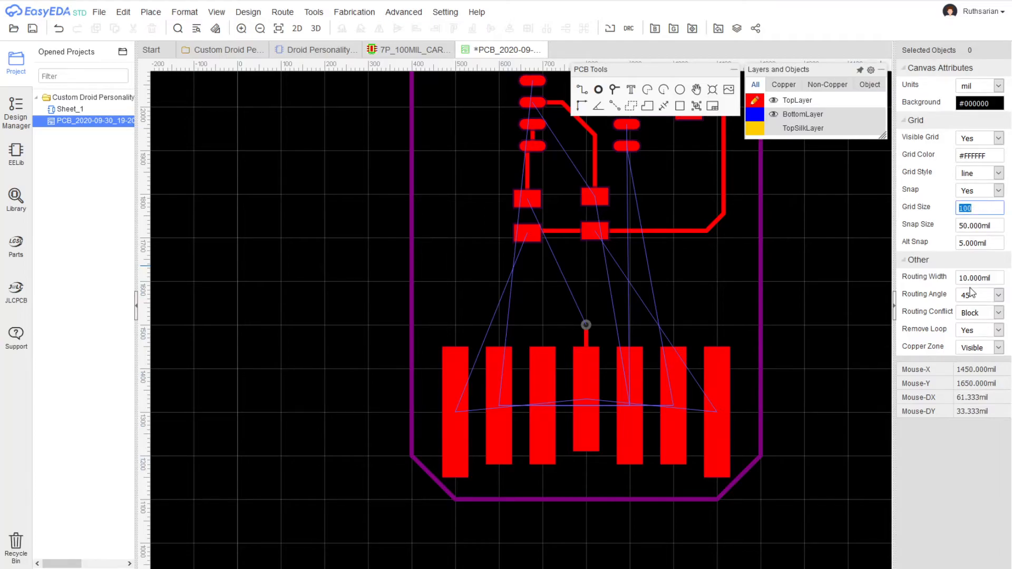
pyautogui.press('Return')
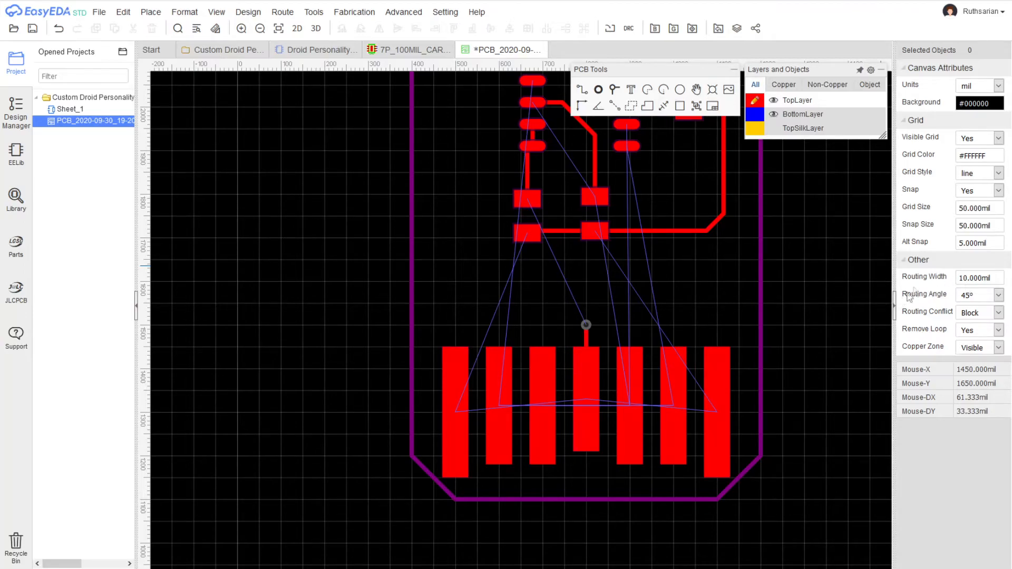
pyautogui.click(970, 226)
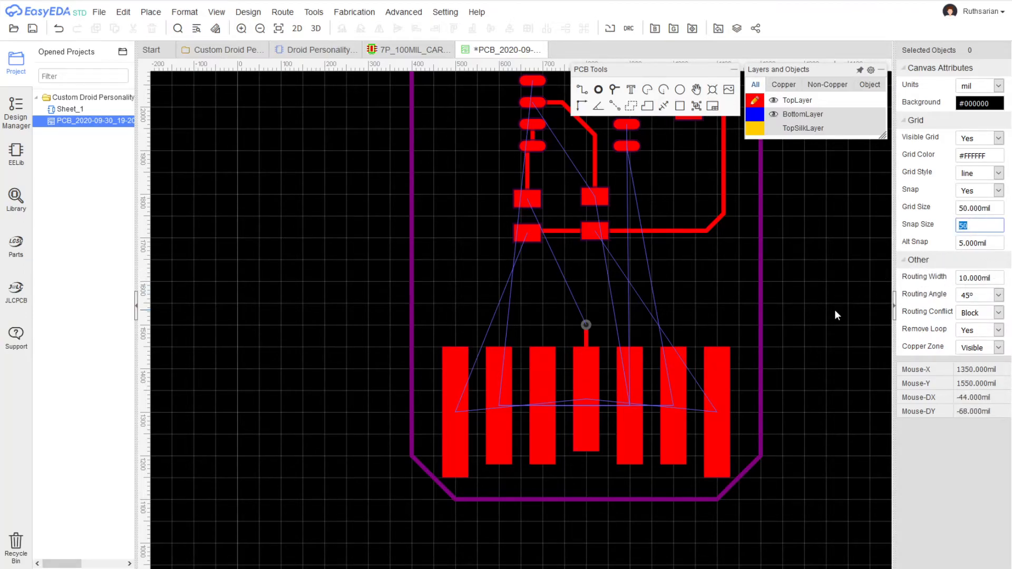
pyautogui.click(797, 504)
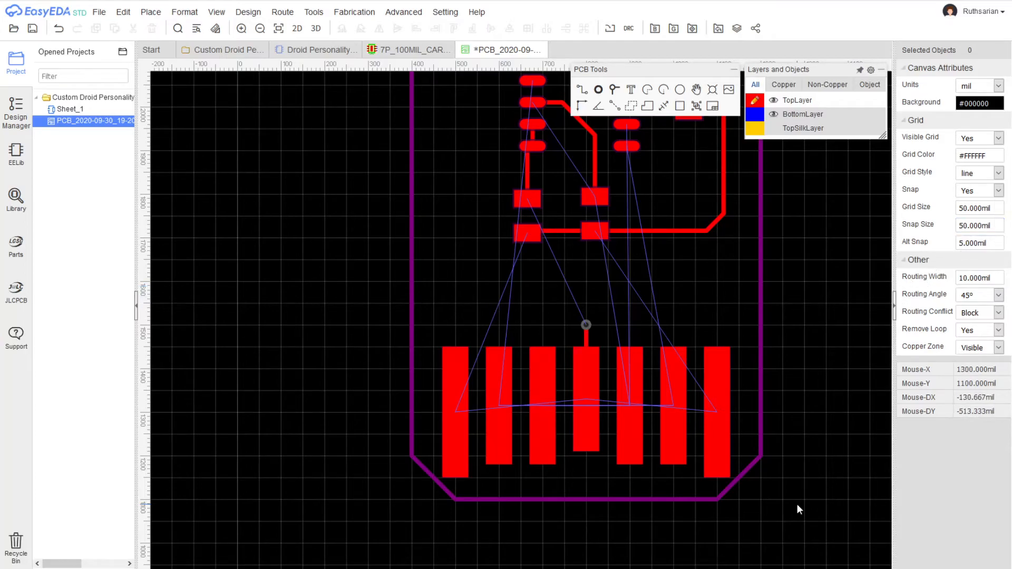
# - Try to move the lower-left corner point of the board outline
pyautogui.scroll(3, 722, 500)
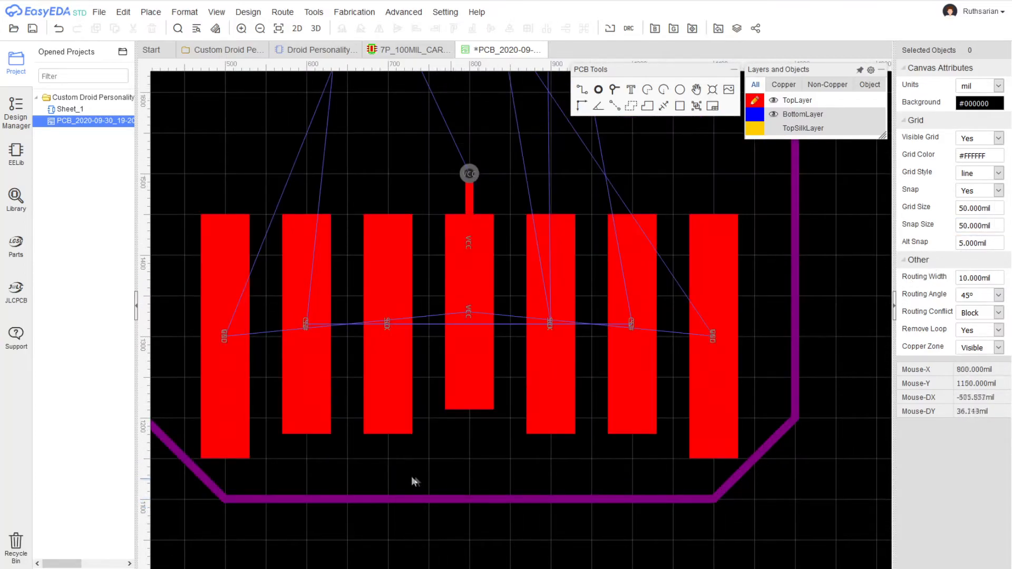
pyautogui.scroll(-2, 432, 464)
pyautogui.click(675, 448)
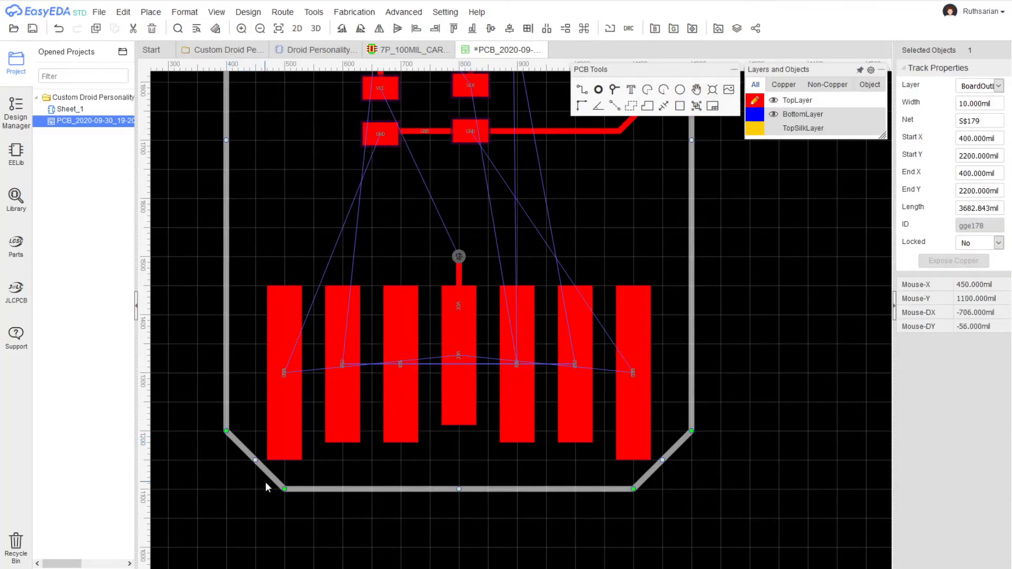
pyautogui.moveTo(281, 488)
pyautogui.mouseDown()
pyautogui.moveTo(269, 488)
pyautogui.moveTo(285, 489)
pyautogui.mouseUp()
pyautogui.click(776, 282)
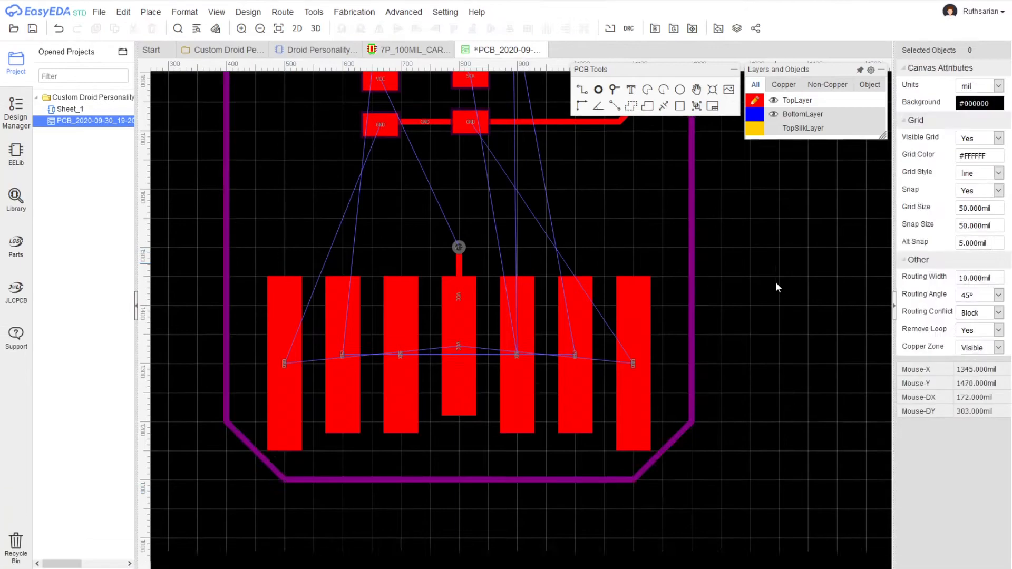
# - Shrink the board outline's lower-right chamfer to 75 mil, moving its corner points to (1125, 1100) and (1200, 1175) mil
pyautogui.scroll(2, 694, 467)
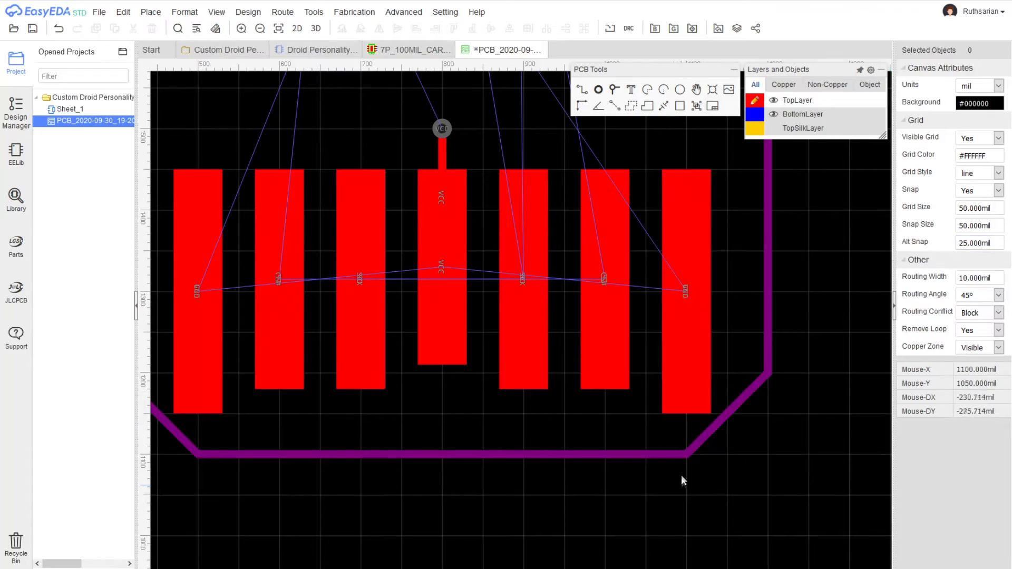
pyautogui.click(688, 456)
pyautogui.moveTo(687, 456); pyautogui.dragTo(705, 454)
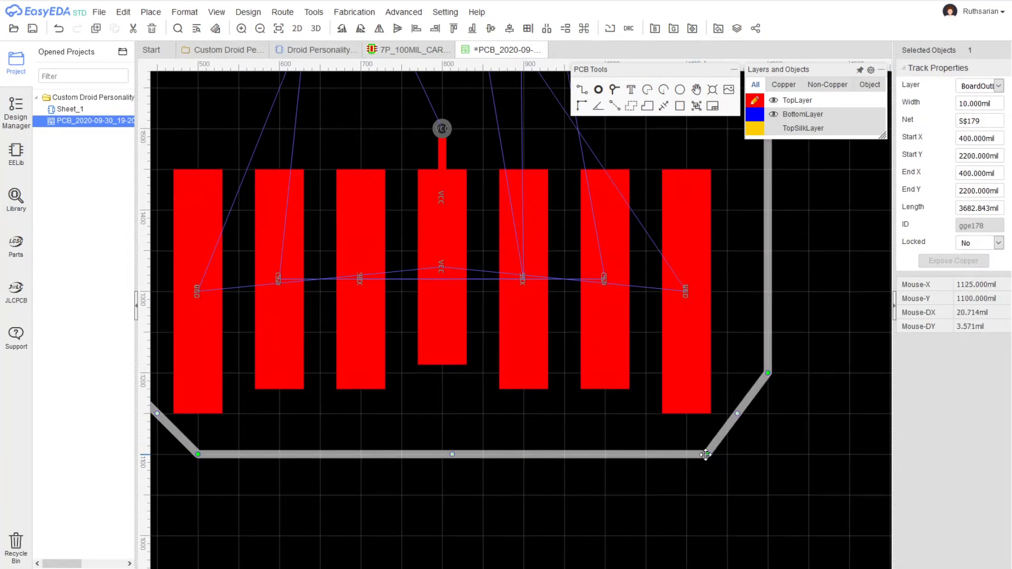
pyautogui.moveTo(768, 373); pyautogui.dragTo(768, 388)
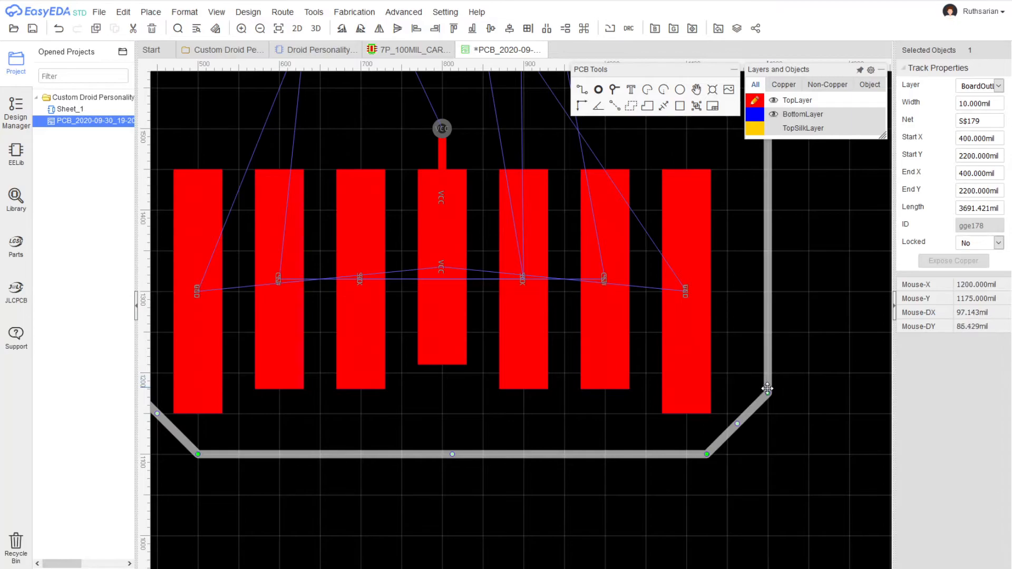
pyautogui.click(754, 478)
# - Shrink the board outline's lower-left chamfer to 75 mil, moving its corner points to (400, 1175) and (475, 1100) mil
pyautogui.moveTo(691, 496); pyautogui.dragTo(812, 498, button='right')
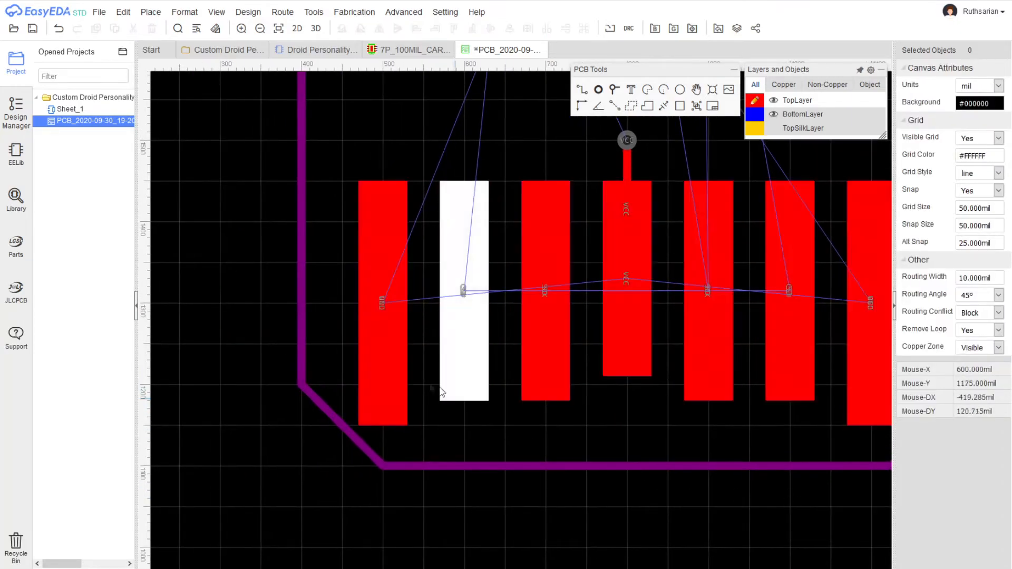
pyautogui.click(303, 394)
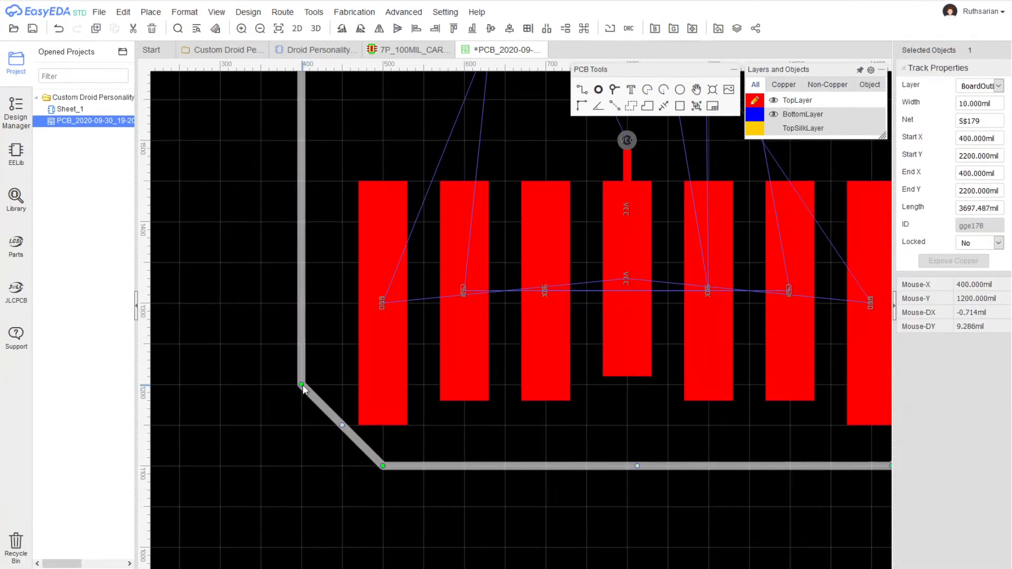
pyautogui.moveTo(301, 393); pyautogui.dragTo(308, 413)
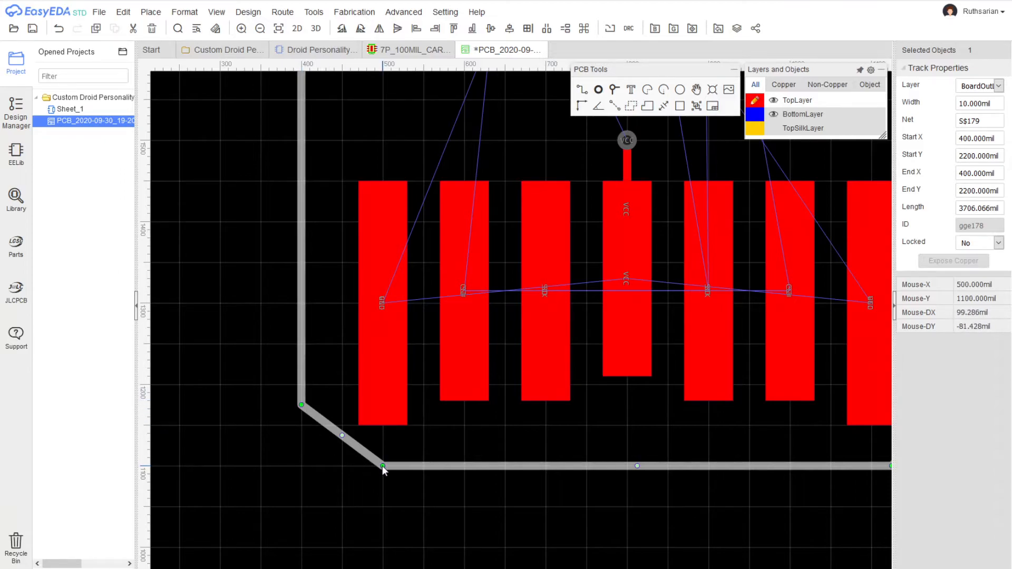
pyautogui.moveTo(382, 467); pyautogui.dragTo(363, 468)
pyautogui.moveTo(567, 420); pyautogui.dragTo(508, 419, button='right')
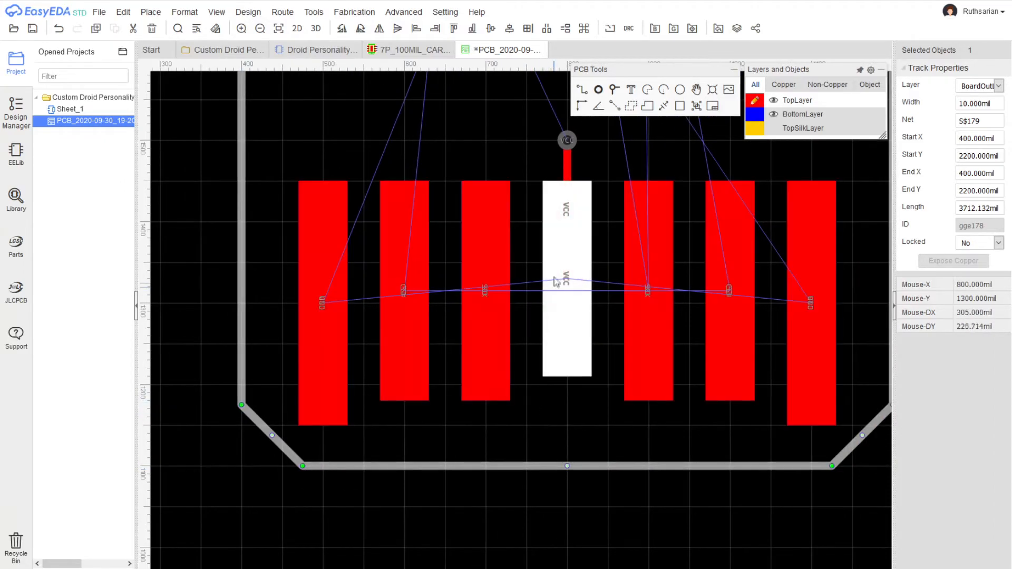
# - Move the edge connector component down to Y location 1425 mil, keeping it centred at X 800 mil
pyautogui.click(566, 303)
pyautogui.moveTo(566, 306); pyautogui.dragTo(566, 357)
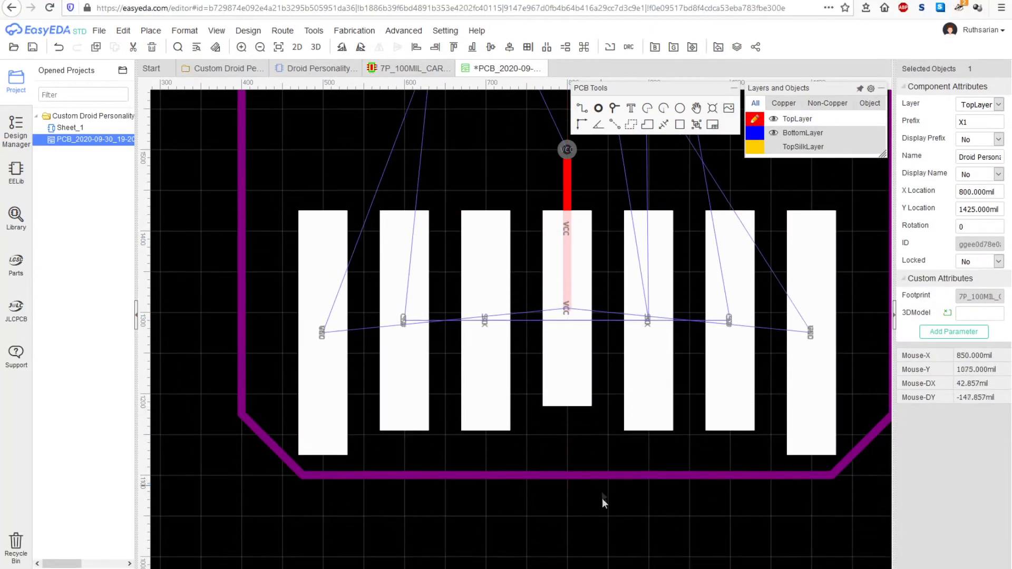
pyautogui.click(609, 543)
pyautogui.scroll(-1, 584, 539)
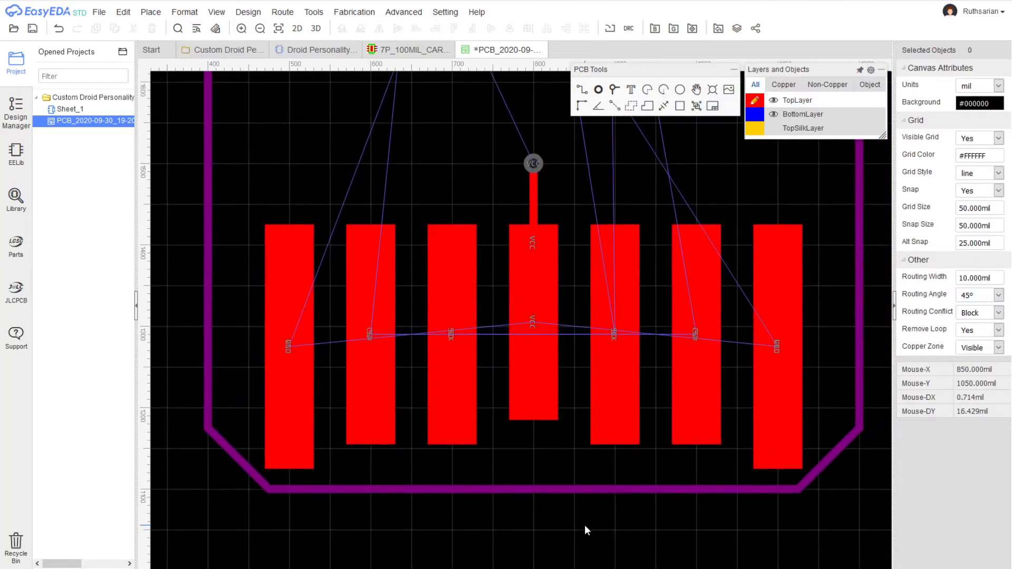
pyautogui.scroll(-1, 580, 524)
pyautogui.scroll(-1, 527, 543)
pyautogui.moveTo(524, 543); pyautogui.dragTo(505, 561, button='right')
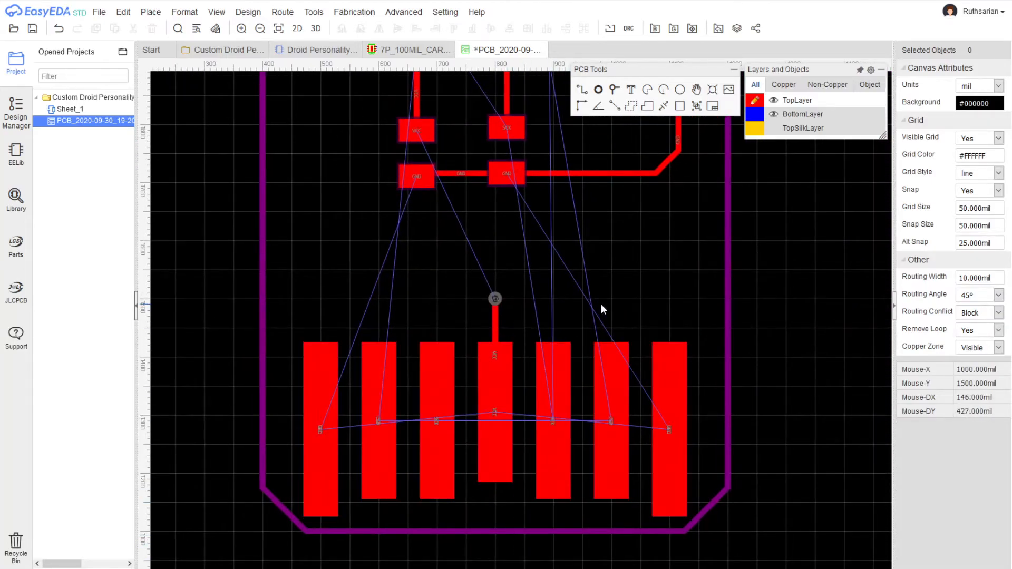
# - Move the VCC via above the middle connector pad down to (800, 1450) mil
pyautogui.click(495, 300)
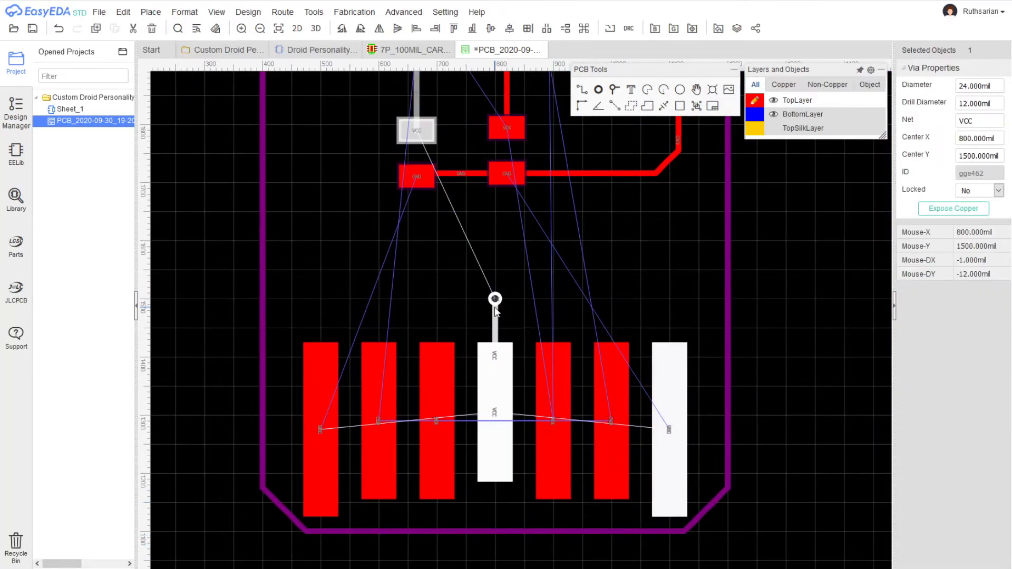
pyautogui.scroll(3, 496, 299)
pyautogui.moveTo(497, 292); pyautogui.dragTo(498, 364)
pyautogui.click(543, 318)
pyautogui.scroll(-3, 544, 318)
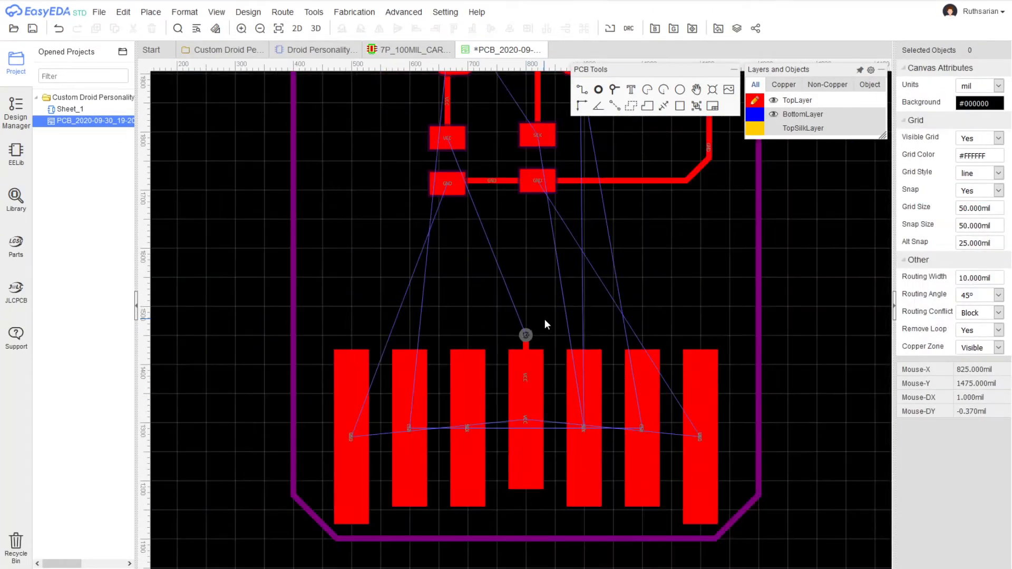
# - Try the VCC via on the upper edge of the middle pad, at (800, 1425) mil
pyautogui.scroll(4, 521, 286)
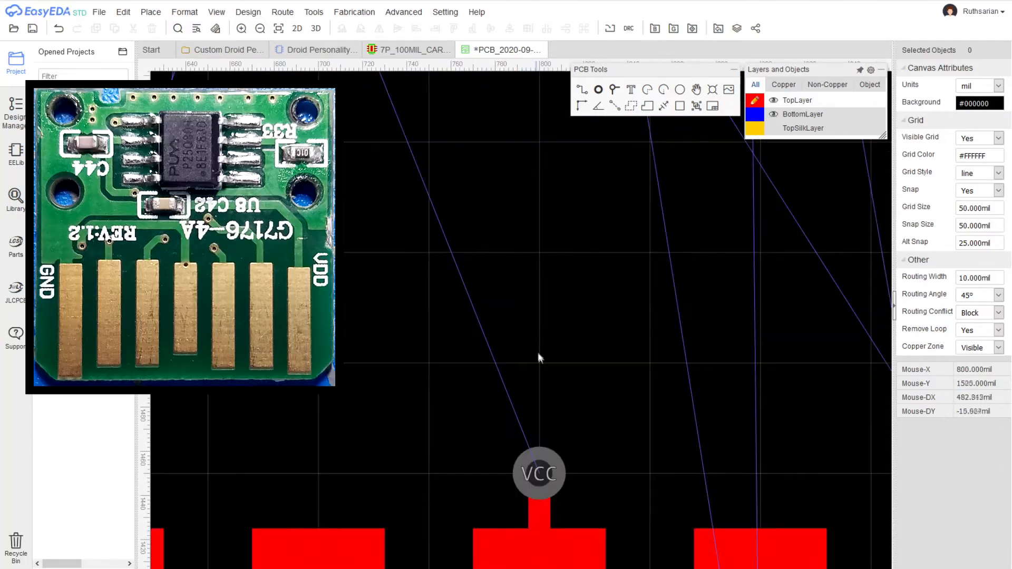
pyautogui.moveTo(570, 397); pyautogui.dragTo(552, 99, button='right')
pyautogui.keyDown('alt'); pyautogui.moveTo(528, 191); pyautogui.dragTo(531, 246); pyautogui.keyUp('alt')
pyautogui.click(591, 198)
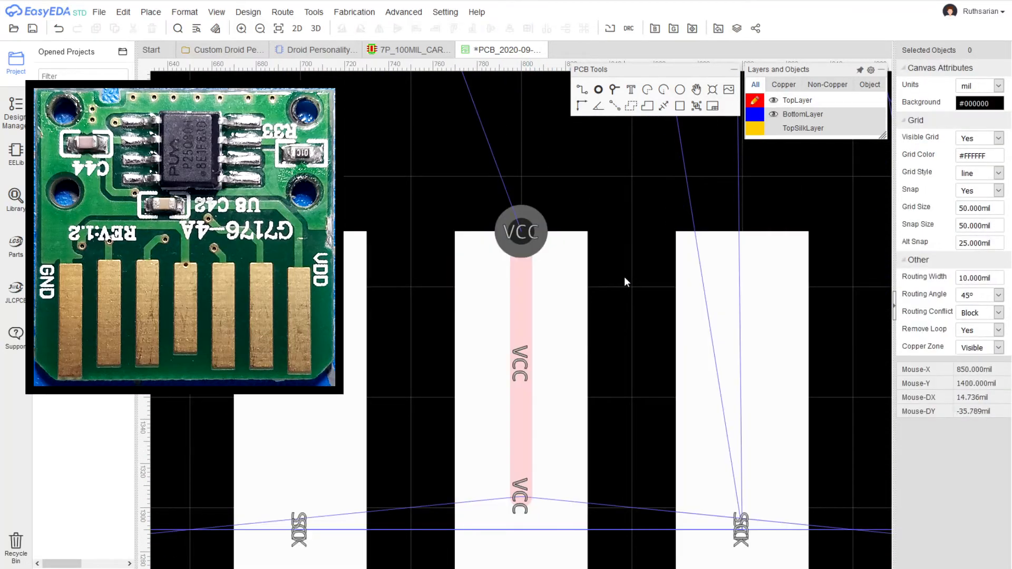
pyautogui.scroll(-4, 624, 277)
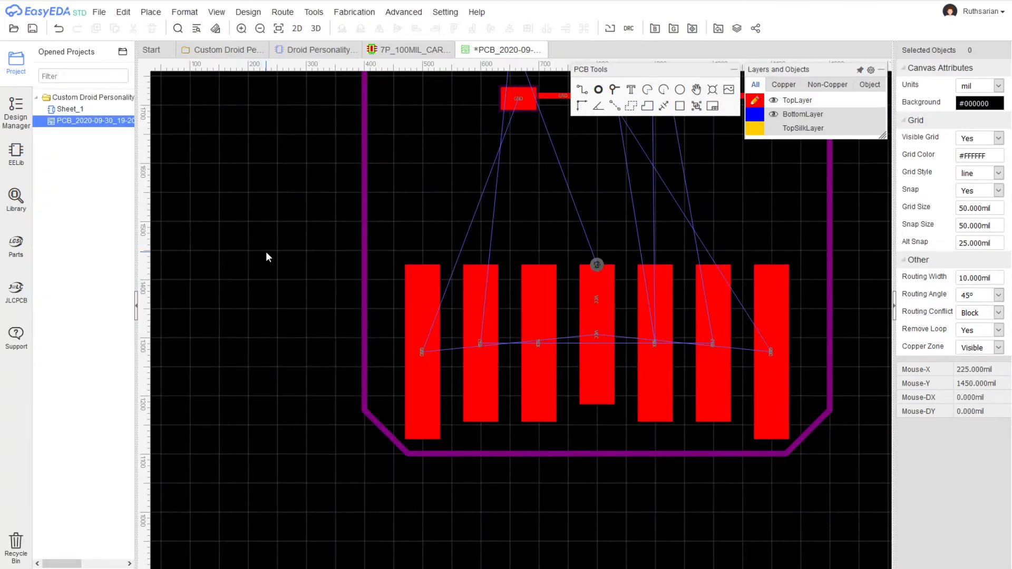
pyautogui.scroll(-2, 268, 254)
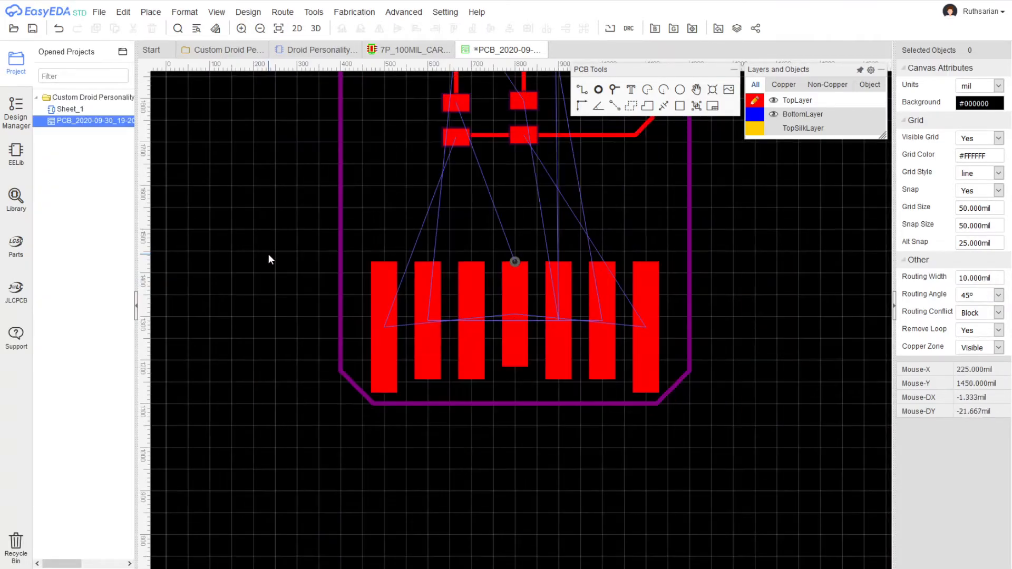
# - Move the VCC via off the pad edge, back up to (800, 1450) mil
pyautogui.scroll(2, 535, 229)
pyautogui.scroll(3, 535, 229)
pyautogui.moveTo(463, 346); pyautogui.dragTo(463, 313)
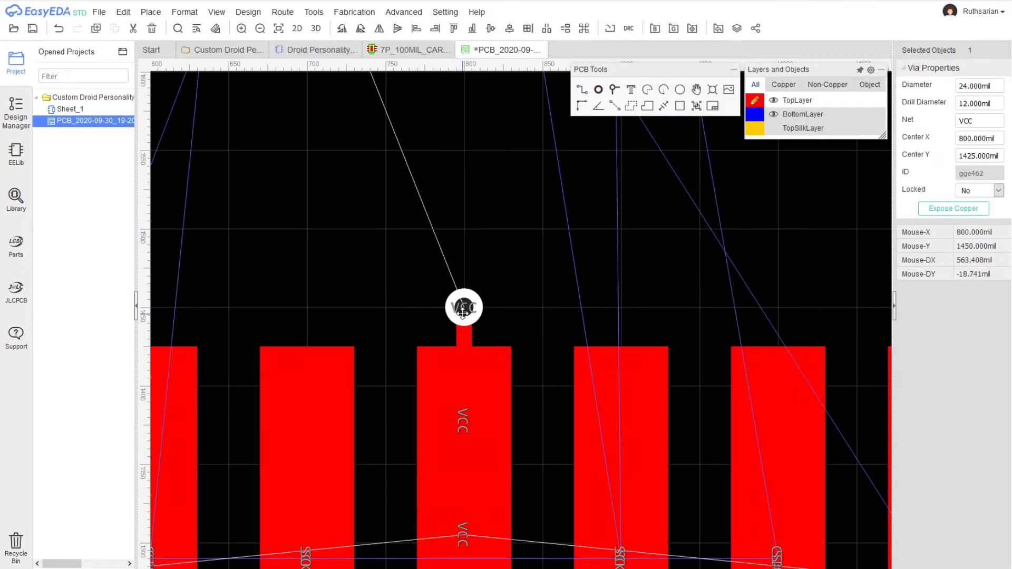
pyautogui.click(381, 267)
pyautogui.scroll(-2, 392, 264)
pyautogui.scroll(1, 391, 264)
pyautogui.moveTo(388, 257); pyautogui.dragTo(509, 197, button='right')
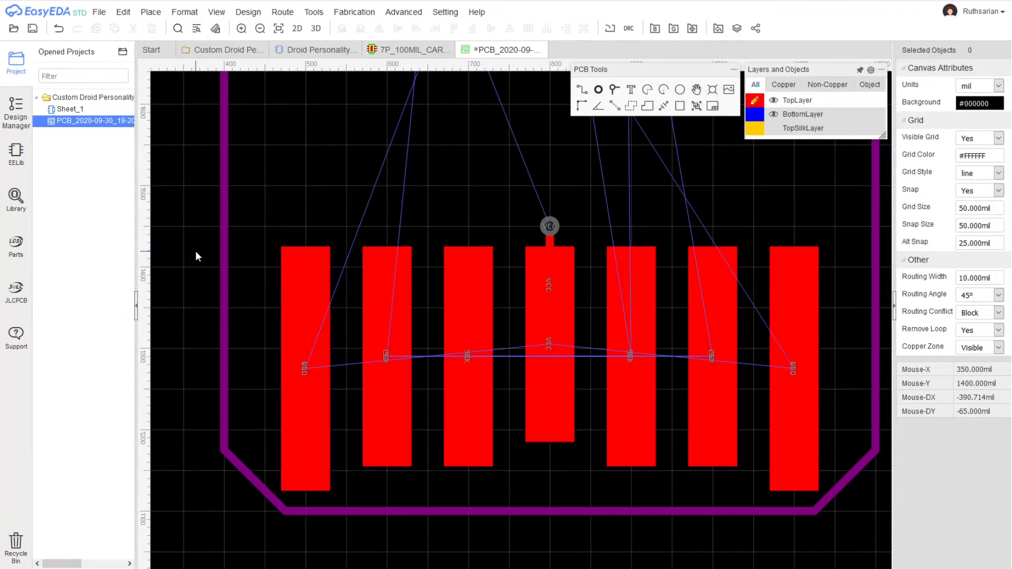
# - Settle the VCC via at (800, 1450) mil, just above its pad, and save the PCB
pyautogui.moveTo(550, 227); pyautogui.dragTo(550, 245)
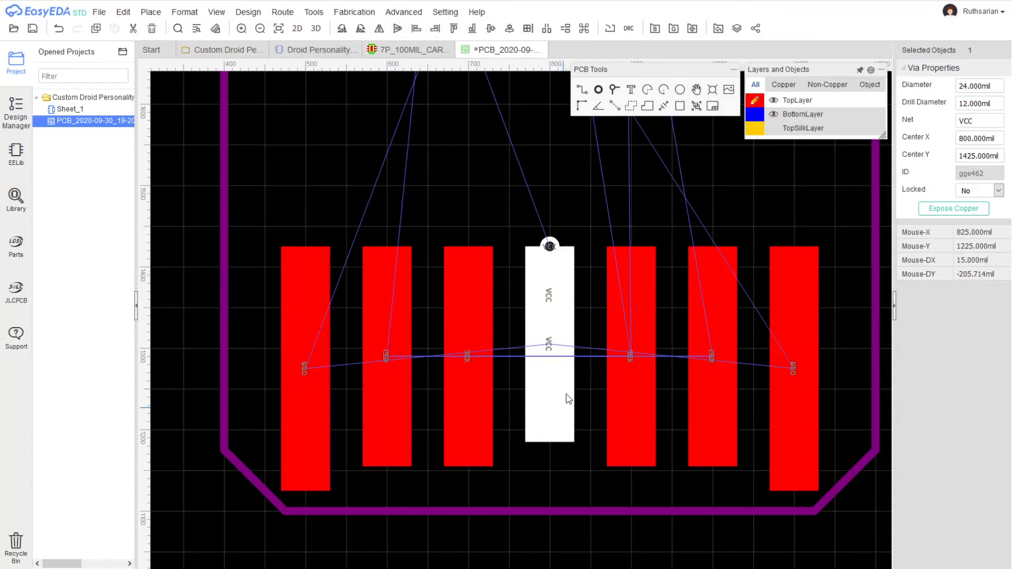
pyautogui.moveTo(552, 242); pyautogui.dragTo(551, 219)
pyautogui.click(501, 212)
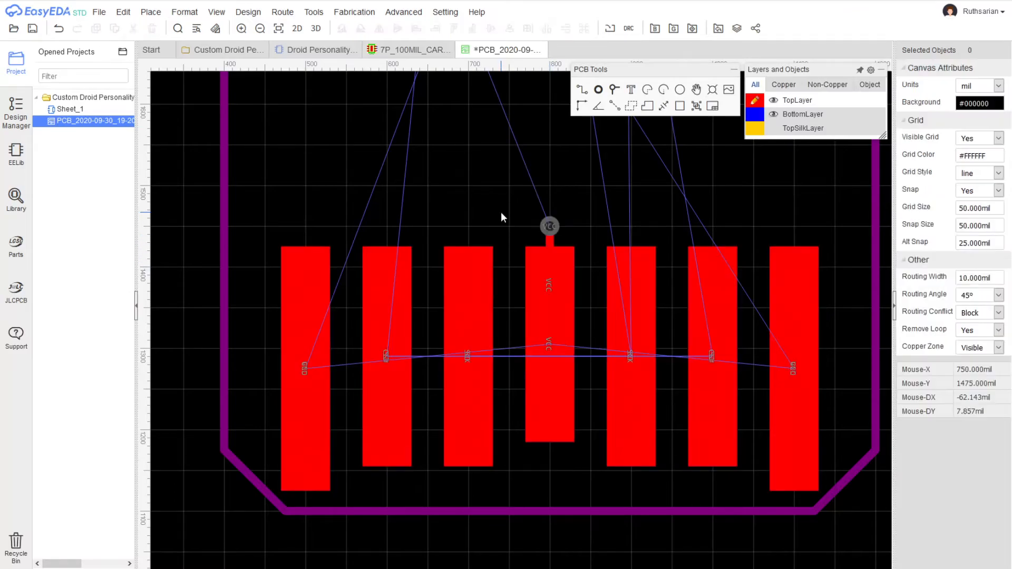
pyautogui.scroll(-1, 501, 211)
pyautogui.hotkey('ctrl', 's')
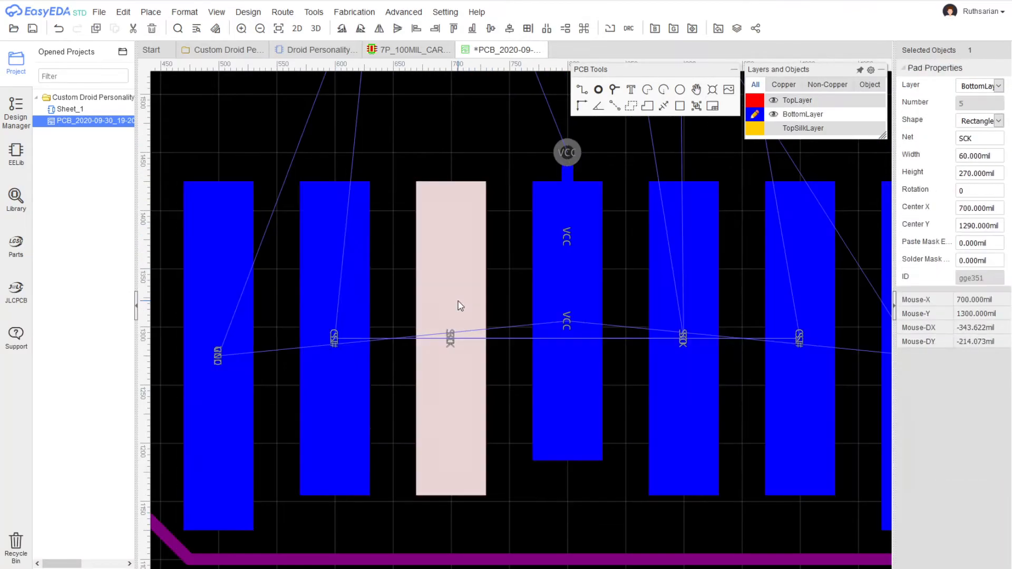
# - Examine the properties and surroundings of the BottomLayer connector pad centred at X 600 mil
pyautogui.click(342, 364)
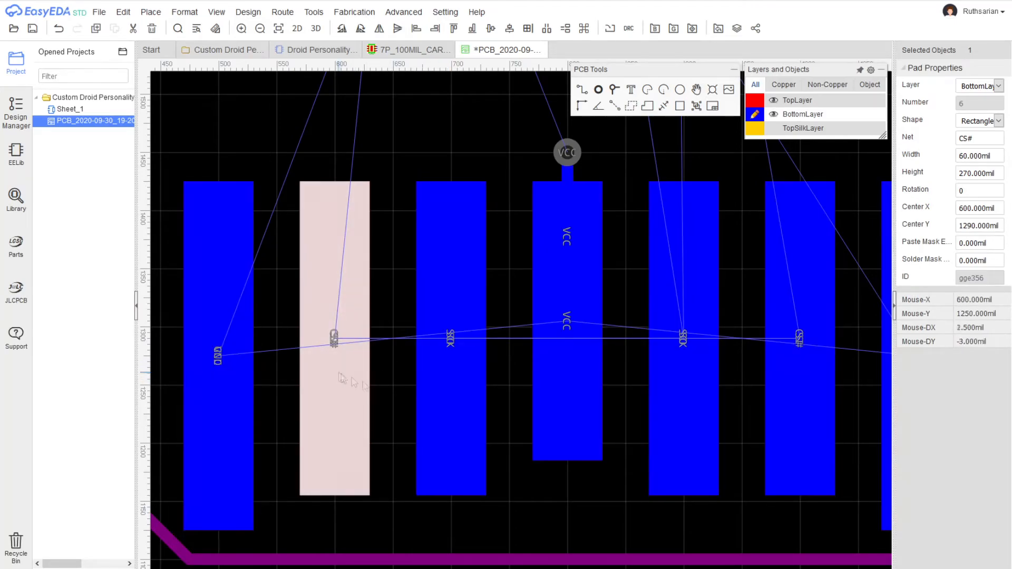
pyautogui.moveTo(529, 359); pyautogui.dragTo(467, 375, button='right')
pyautogui.scroll(-3, 706, 374)
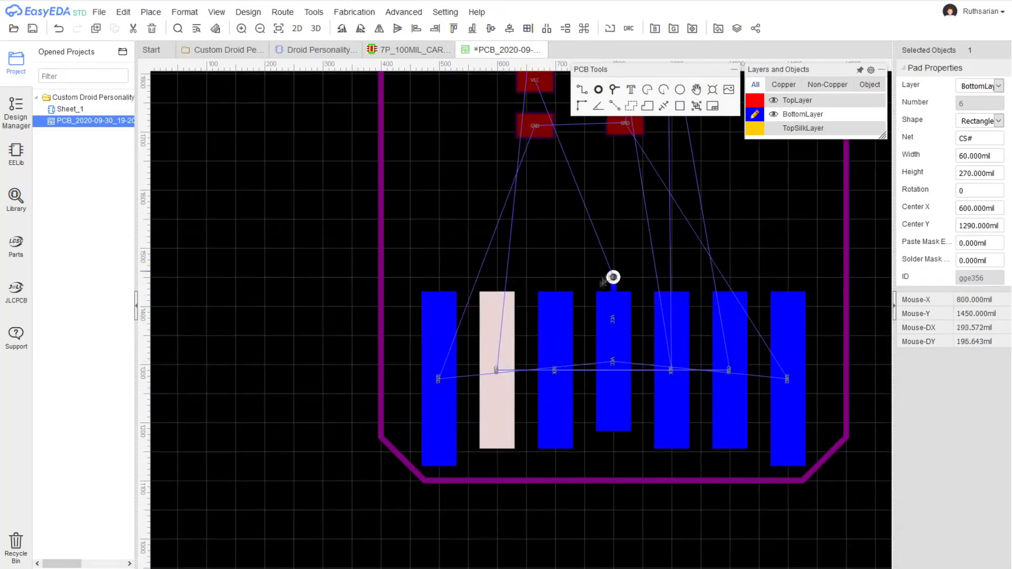
pyautogui.scroll(2, 540, 305)
pyautogui.moveTo(588, 236); pyautogui.dragTo(505, 228, button='right')
pyautogui.scroll(4, 505, 228)
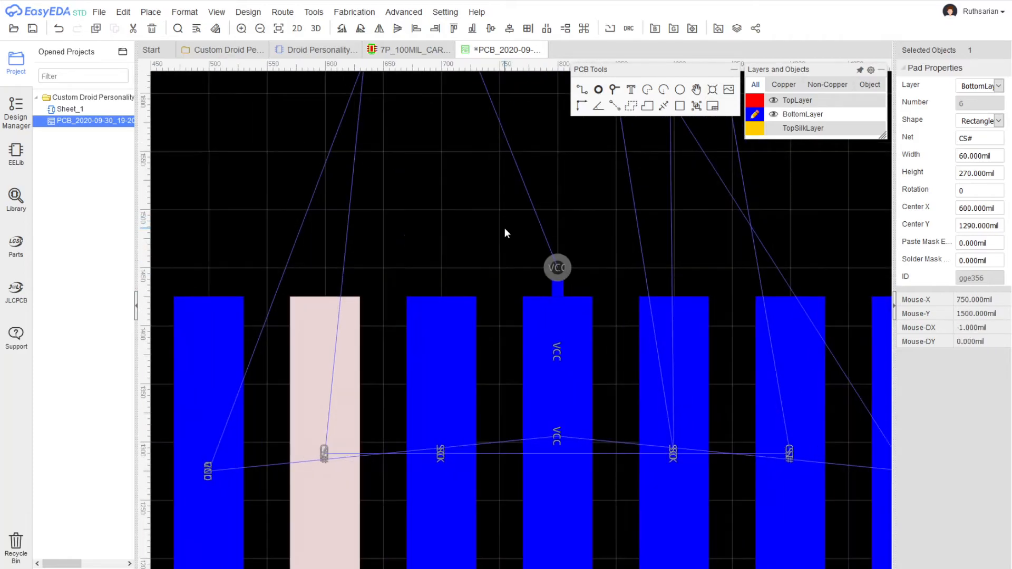
# - Try placing loose vias beside the VCC via at (850, 1450) and (900, 1450) mil
pyautogui.click(616, 91)
pyautogui.click(655, 282)
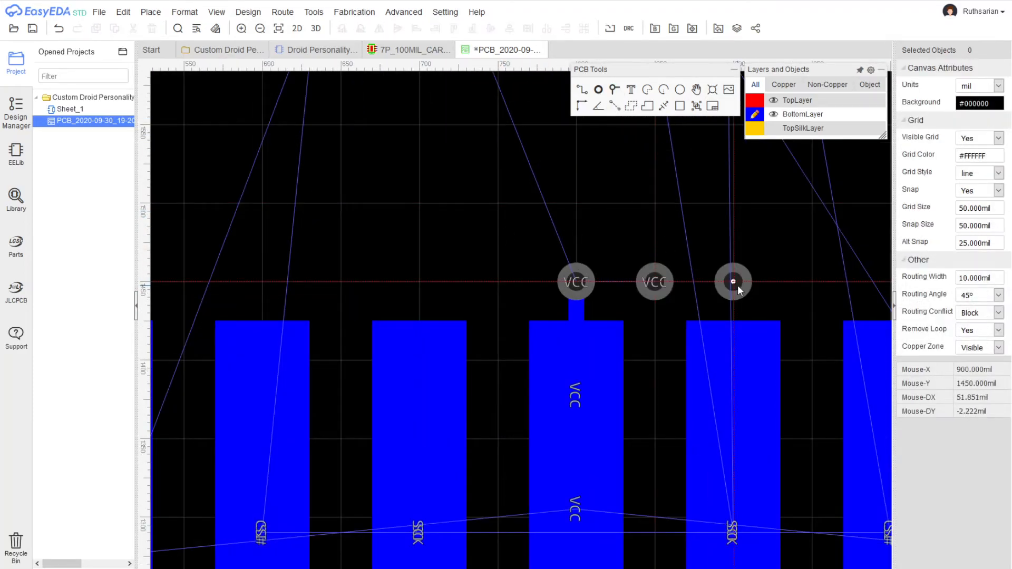
pyautogui.press('Escape')
pyautogui.scroll(-2, 470, 185)
pyautogui.click(615, 90)
pyautogui.click(601, 241)
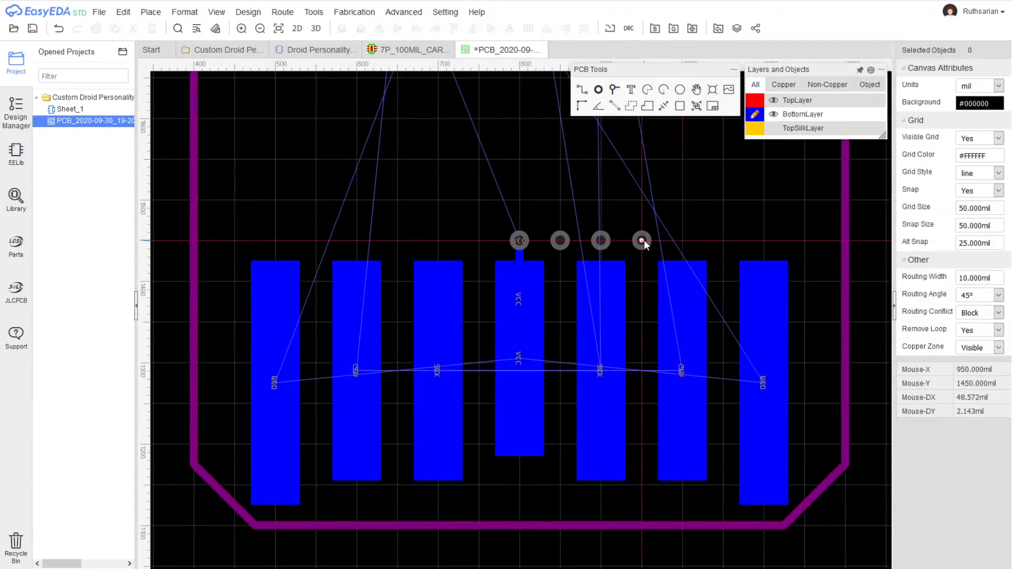
pyautogui.press('Escape')
pyautogui.scroll(1, 538, 250)
pyautogui.click(555, 241)
pyautogui.press('Delete')
pyautogui.click(622, 241)
pyautogui.press('Delete')
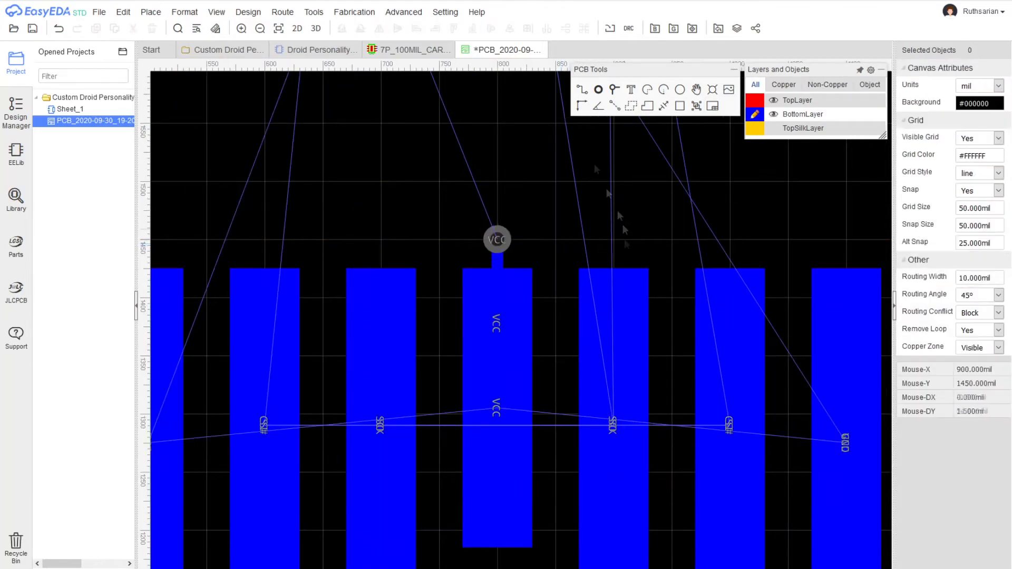
# - Route short BottomLayer tracks from the SO, SI and GND pads up to Y 1450 mil, at X 900, 1000 and 1100 mil
pyautogui.click(630, 369)
pyautogui.click(614, 238)
pyautogui.rightClick(615, 238)
pyautogui.click(729, 338)
pyautogui.click(731, 237)
pyautogui.moveTo(732, 238); pyautogui.dragTo(589, 177, button='right')
pyautogui.click(705, 316)
pyautogui.click(705, 179)
# - Route a short BottomLayer track from the SCK pad up to (700, 1450) mil
pyautogui.moveTo(415, 236); pyautogui.dragTo(577, 331, button='right')
pyautogui.click(404, 359)
pyautogui.click(406, 286)
pyautogui.rightClick(407, 286)
# - Place vias on the SO, SI and GND track ends at (900, 1450), (1000, 1450) and (1100, 1450) mil
pyautogui.click(614, 91)
pyautogui.click(634, 276)
pyautogui.rightClick(637, 280)
pyautogui.scroll(1, 638, 288)
pyautogui.scroll(-1, 642, 299)
pyautogui.moveTo(617, 223); pyautogui.dragTo(545, 131, button='right')
pyautogui.click(615, 91)
pyautogui.click(683, 185)
pyautogui.click(794, 190)
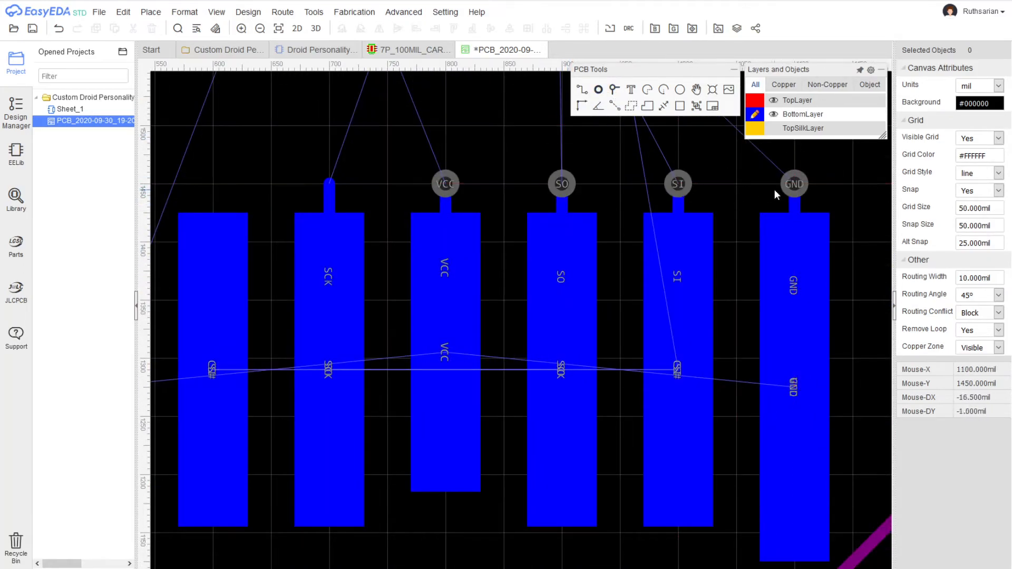
# - Replace the BottomLayer track of the pad at X 700 mil with a TopLayer track from that pad to (700, 1450) mil
pyautogui.moveTo(735, 193); pyautogui.dragTo(877, 285, button='right')
pyautogui.click(755, 103)
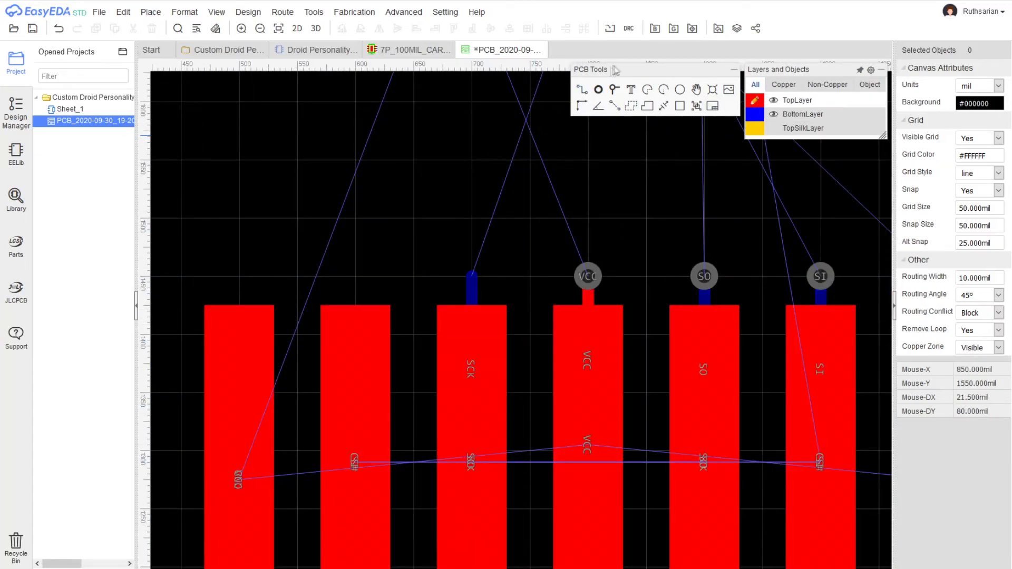
pyautogui.click(477, 289)
pyautogui.press('Delete')
pyautogui.click(582, 90)
pyautogui.click(471, 462)
pyautogui.click(471, 276)
pyautogui.rightClick(472, 276)
pyautogui.rightClick(472, 276)
# - Place a via at (700, 1450) mil and route a TopLayer track from it, arching above the VCC via, to the SO via at (900, 1450) mil
pyautogui.click(615, 90)
pyautogui.click(472, 276)
pyautogui.click(582, 90)
pyautogui.click(472, 276)
pyautogui.click(530, 218)
pyautogui.click(665, 217)
pyautogui.click(704, 276)
pyautogui.rightClick(705, 276)
pyautogui.click(490, 253)
pyautogui.click(686, 157)
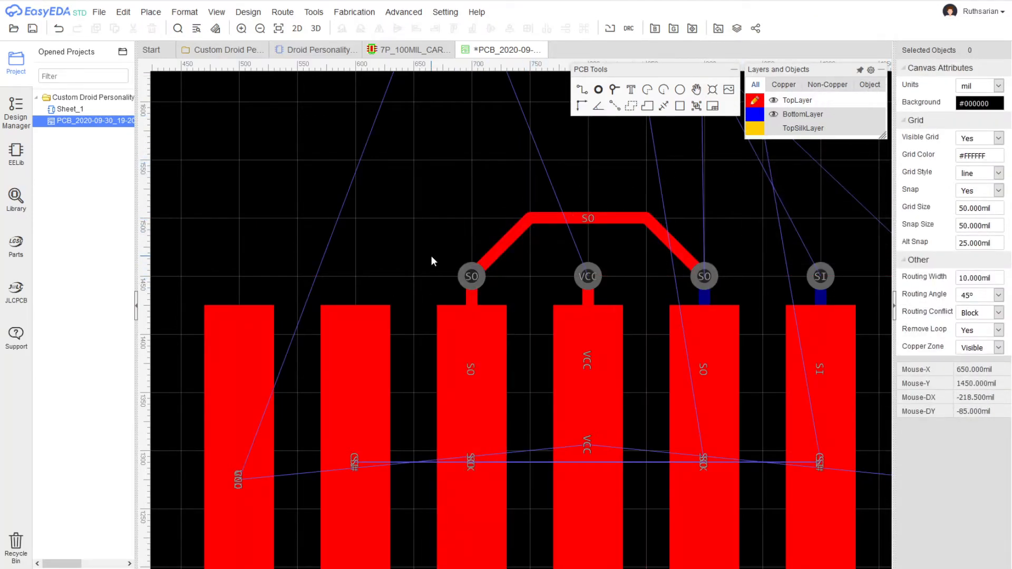
# - Place a via at (850, 1450) mil, between the VCC and right-hand SO vias
pyautogui.moveTo(484, 192); pyautogui.dragTo(472, 221, button='right')
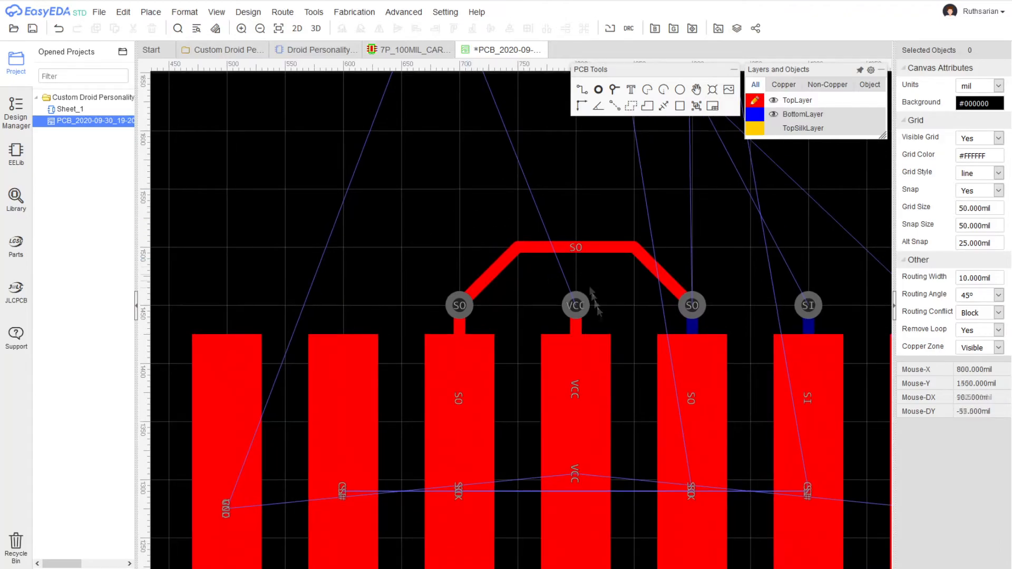
pyautogui.click(614, 91)
pyautogui.click(635, 305)
# - Try to route a TopLayer track upward from the SCK pad at X 900 mil
pyautogui.click(582, 90)
pyautogui.click(692, 491)
pyautogui.click(695, 336)
pyautogui.rightClick(723, 273)
pyautogui.click(688, 347)
pyautogui.press('Delete')
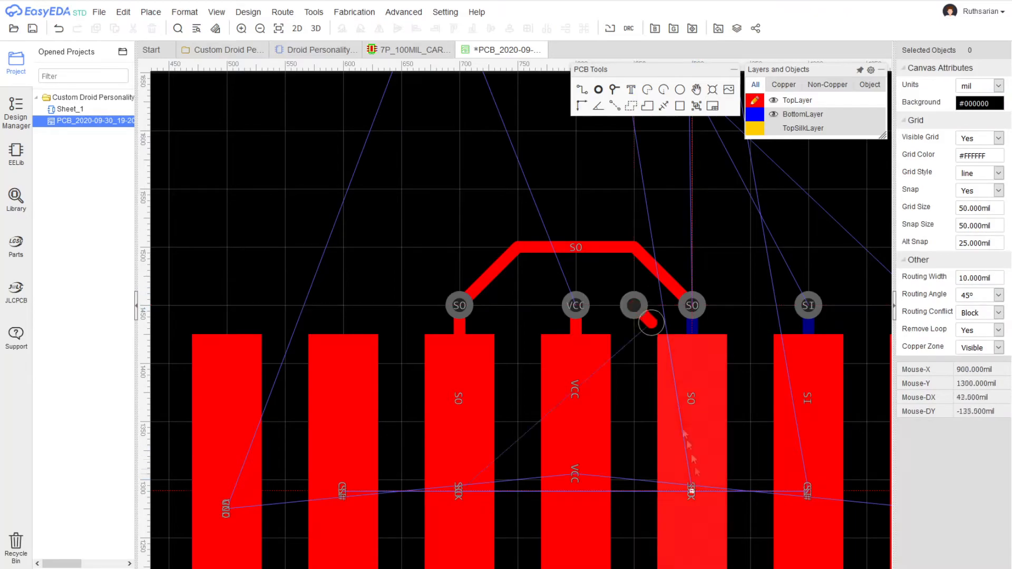
# - Set the net of the via at (850, 1450) mil to SCK
pyautogui.click(634, 305)
pyautogui.doubleClick(974, 121)
pyautogui.write('SCK')
pyautogui.press('Return')
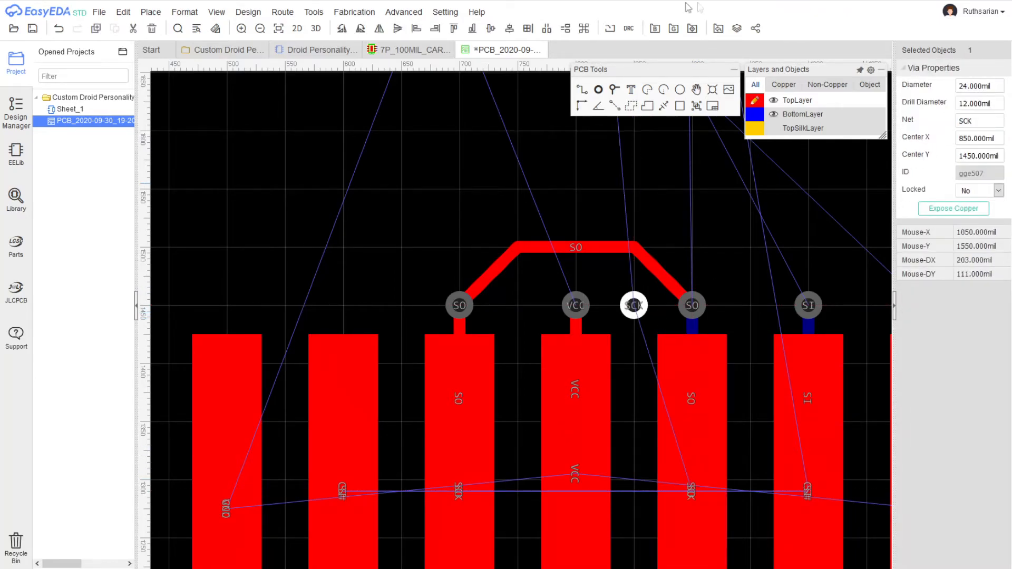
# - Route a TopLayer track from the SCK pad at X 900 mil to the SCK via
pyautogui.click(582, 90)
pyautogui.click(692, 492)
pyautogui.click(632, 307)
# - Make BottomLayer active and route a track from the SCK via, over the VCC via, to the SCK pad at X 700 mil
pyautogui.click(754, 114)
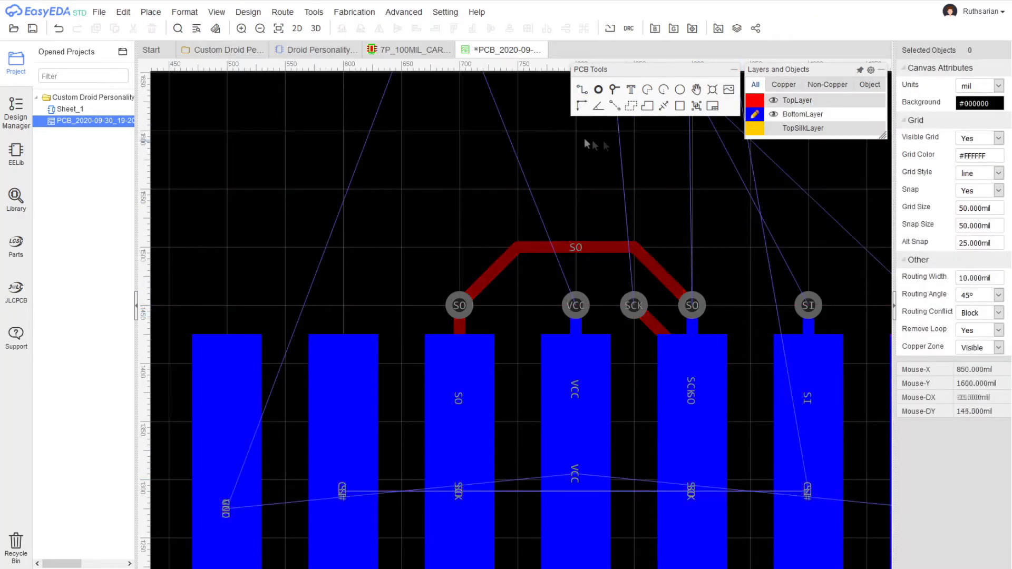
pyautogui.click(631, 308)
pyautogui.click(604, 276)
pyautogui.click(522, 277)
pyautogui.click(460, 491)
pyautogui.rightClick(460, 491)
# - Move the sloping segment of the BottomLayer SCK track up so it leads directly into the arch above the VCC via
pyautogui.moveTo(503, 439); pyautogui.dragTo(530, 288)
pyautogui.click(727, 244)
pyautogui.click(459, 219)
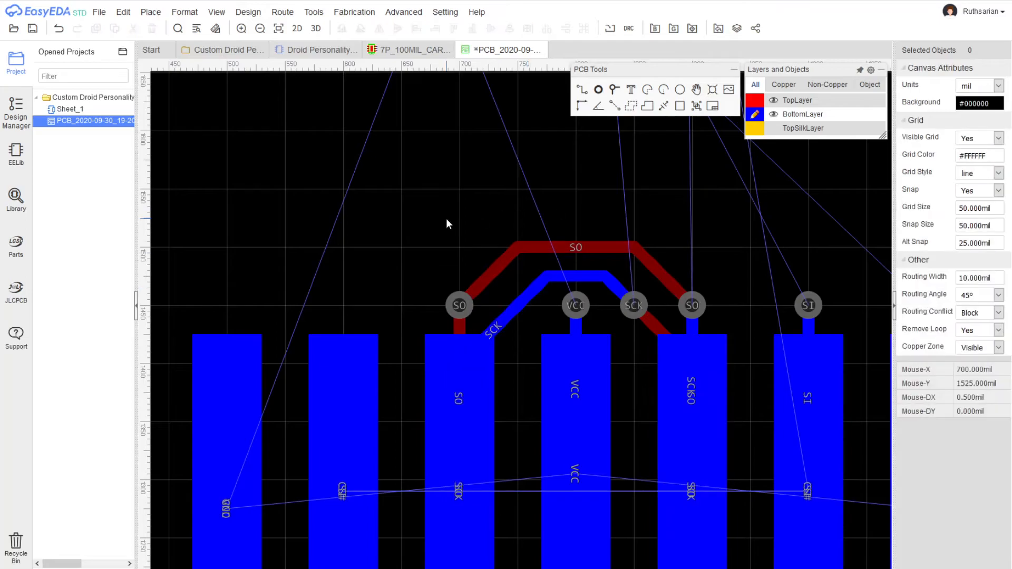
pyautogui.scroll(-3, 571, 188)
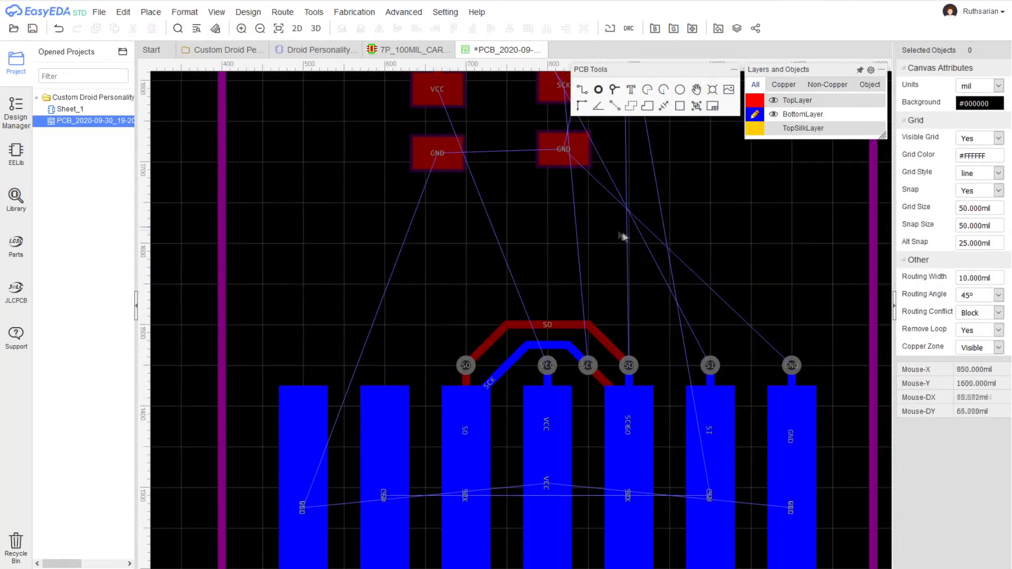
pyautogui.scroll(3, 578, 409)
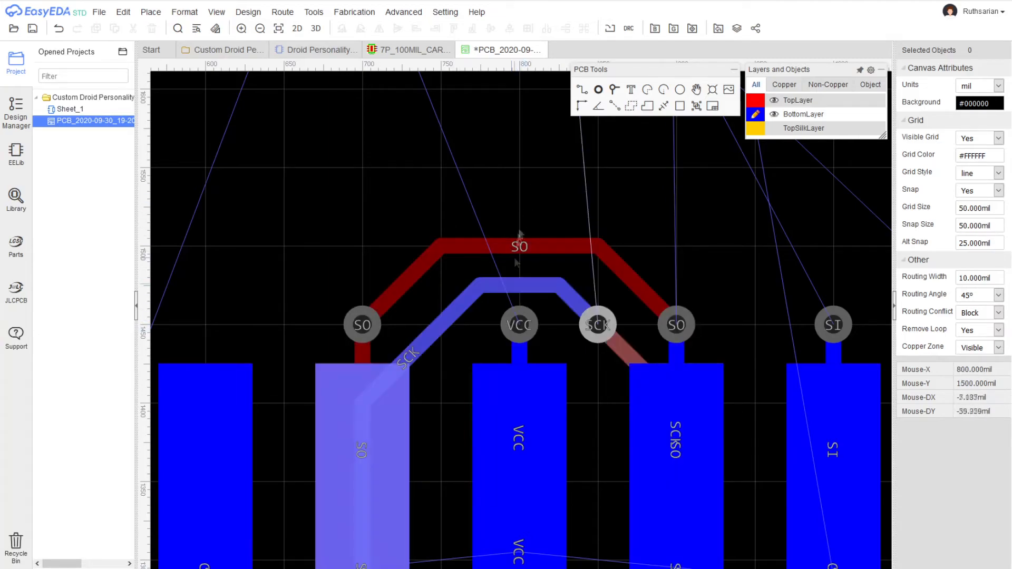
pyautogui.scroll(2, 520, 330)
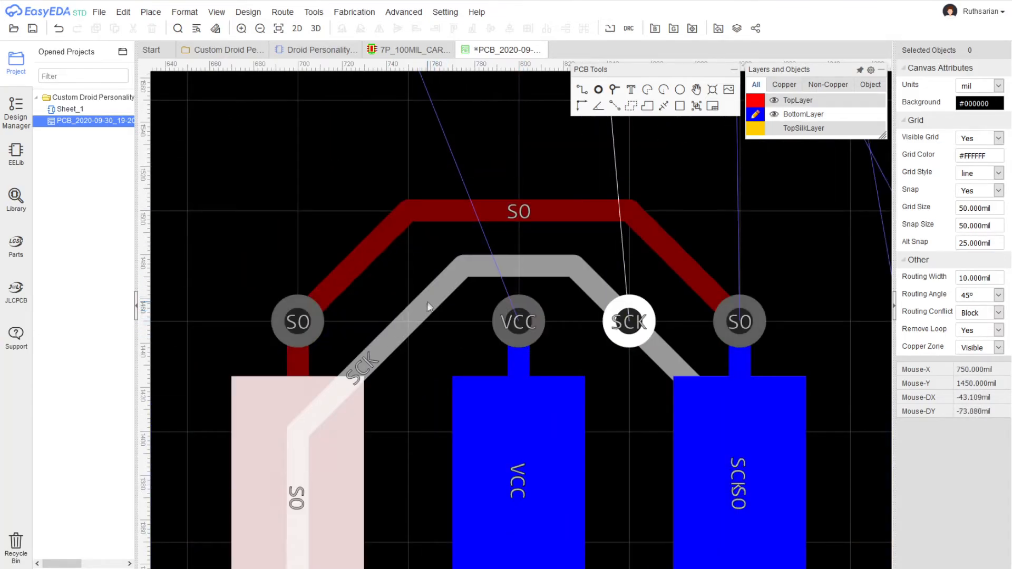
# - Move the SO track that arches over the VCC via to BottomLayer
pyautogui.scroll(-2, 527, 277)
pyautogui.click(534, 244)
pyautogui.click(532, 258)
pyautogui.click(534, 240)
pyautogui.click(981, 86)
pyautogui.click(975, 106)
pyautogui.click(559, 198)
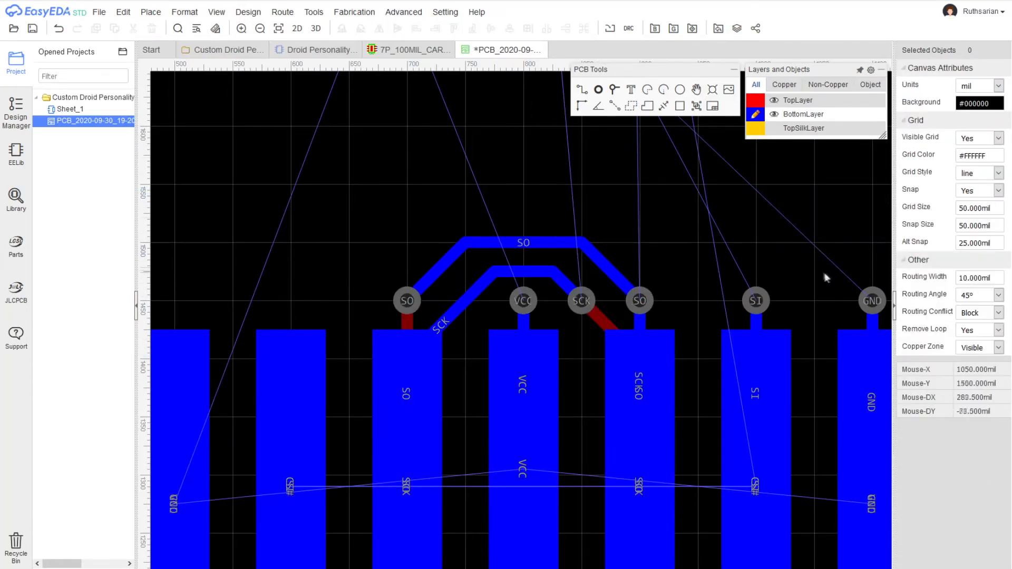
# - Add a via at (600, 1450) mil joined by a short BottomLayer track to the CS# pad at X 600 mil
pyautogui.press('t')
pyautogui.scroll(-2, 448, 316)
pyautogui.moveTo(530, 297); pyautogui.dragTo(645, 228, button='right')
pyautogui.press('b')
pyautogui.scroll(3, 514, 290)
pyautogui.moveTo(498, 256); pyautogui.dragTo(417, 218, button='right')
pyautogui.moveTo(360, 245); pyautogui.dragTo(403, 255, button='right')
pyautogui.scroll(-1, 292, 253)
pyautogui.click(318, 322)
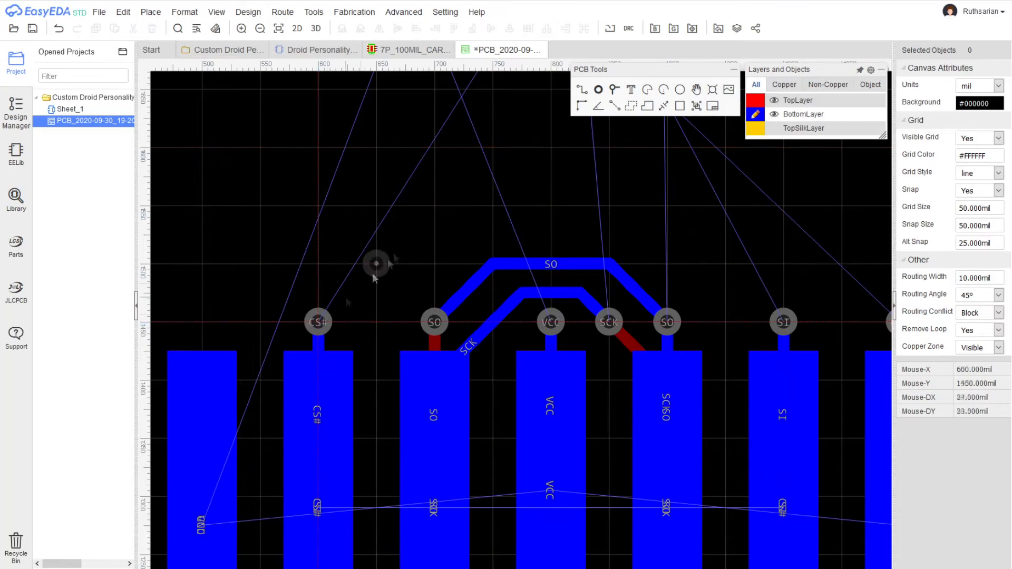
# - Route a BottomLayer track from the SI via at X 1000 mil over the SO arch to (650, 1450) mil
pyautogui.click(754, 103)
pyautogui.click(586, 91)
pyautogui.click(752, 112)
pyautogui.click(783, 322)
pyautogui.click(674, 219)
pyautogui.click(455, 231)
pyautogui.click(377, 322)
# - Place a via at (650, 1450) mil on the SI track and connect it on TopLayer to the SI pad at X 600 mil
pyautogui.click(615, 90)
pyautogui.click(379, 322)
pyautogui.click(755, 101)
pyautogui.click(582, 90)
pyautogui.click(380, 322)
pyautogui.click(321, 424)
pyautogui.scroll(-2, 538, 289)
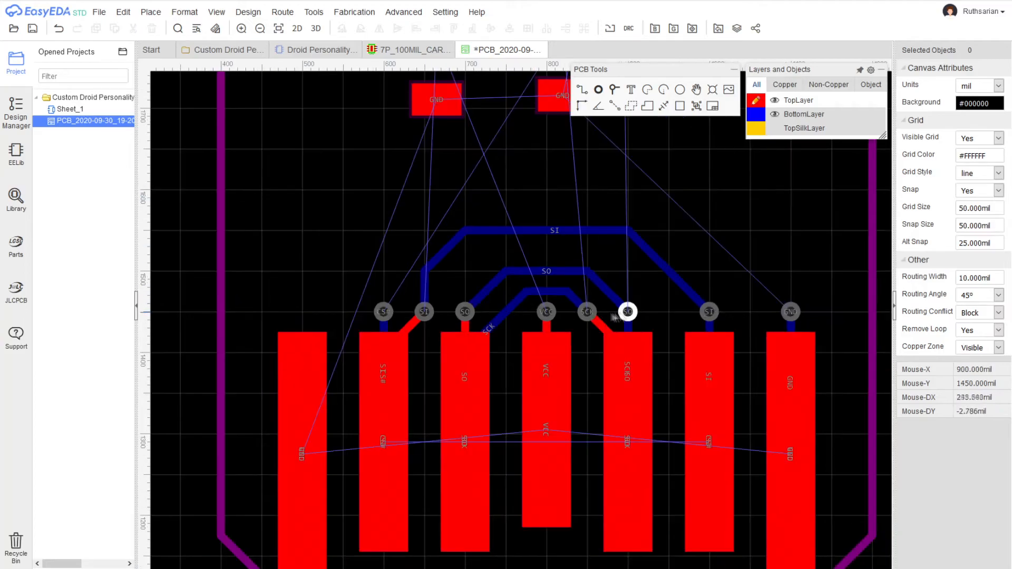
# - Route a BottomLayer track from the CS# via at X 600 mil over the SI arch to (1050, 1450) mil
pyautogui.scroll(2, 464, 268)
pyautogui.click(582, 89)
pyautogui.click(756, 114)
pyautogui.click(348, 332)
pyautogui.click(466, 158)
pyautogui.click(864, 330)
pyautogui.rightClick(865, 330)
pyautogui.moveTo(856, 392); pyautogui.dragTo(785, 358, button='right')
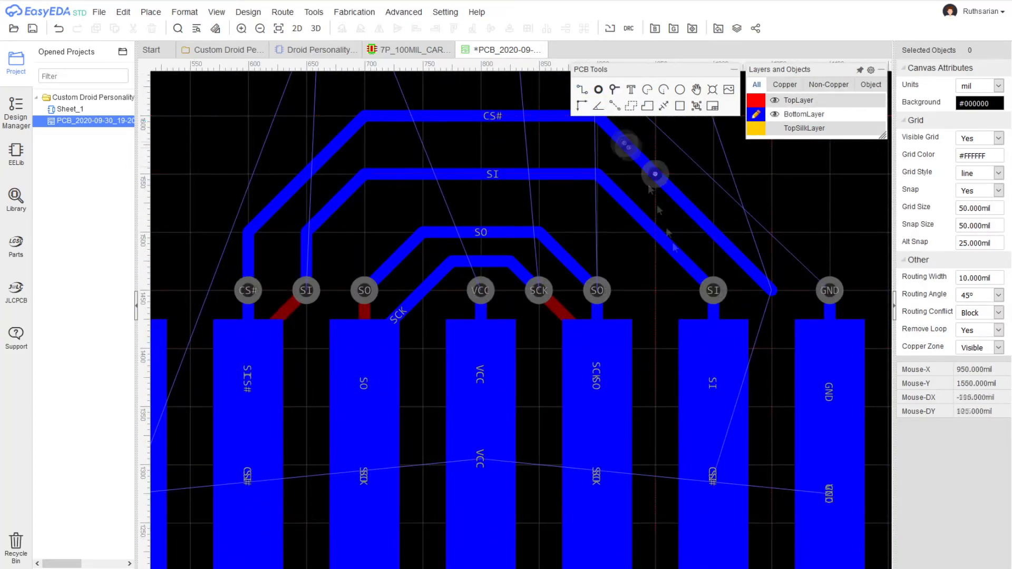
# - Add a via at (1050, 1450) mil and route a TopLayer track from it to the CS# pad at X 1000 mil
pyautogui.click(758, 105)
pyautogui.click(771, 290)
pyautogui.click(714, 472)
pyautogui.rightClick(714, 472)
# - Delete the redundant CS# via at X 600 mil and the SO via at X 900 mil
pyautogui.moveTo(483, 185); pyautogui.dragTo(544, 195, button='right')
pyautogui.click(309, 301)
pyautogui.press('Delete')
pyautogui.moveTo(670, 285); pyautogui.dragTo(623, 268, button='right')
pyautogui.click(611, 283)
pyautogui.press('Delete')
pyautogui.moveTo(693, 270); pyautogui.dragTo(502, 277, button='right')
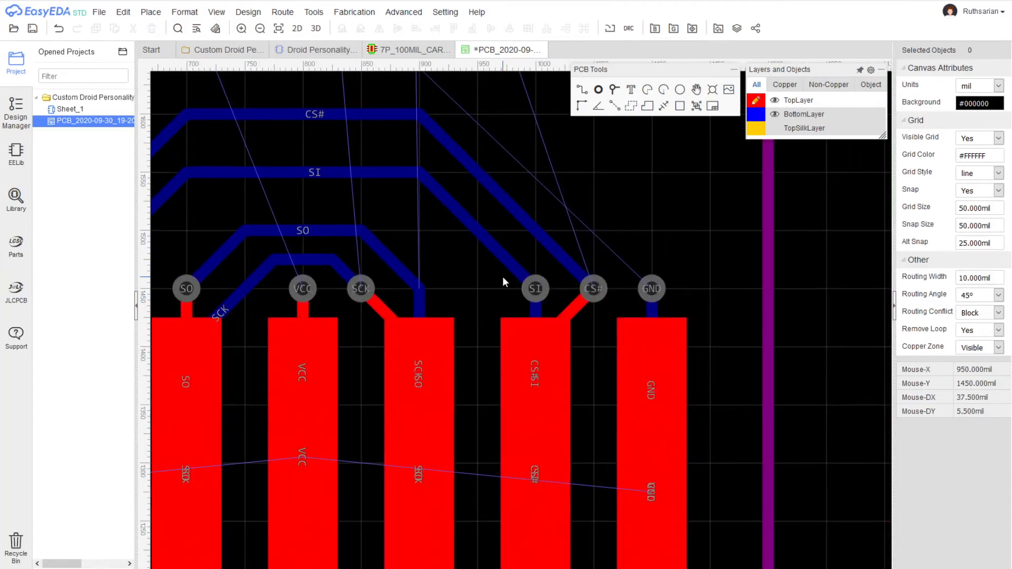
# - Make BottomLayer active and move the GND via at X 1100 mil up to Y 1600 mil, extending its track
pyautogui.scroll(-1, 519, 221)
pyautogui.moveTo(177, 173); pyautogui.dragTo(313, 193, button='right')
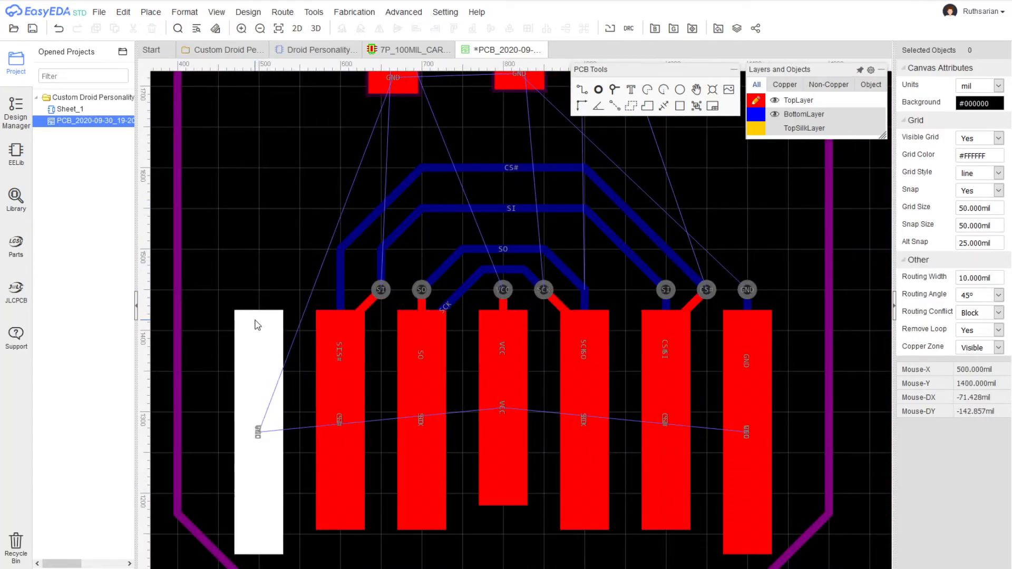
pyautogui.click(756, 114)
pyautogui.click(748, 289)
pyautogui.moveTo(748, 290); pyautogui.dragTo(748, 168)
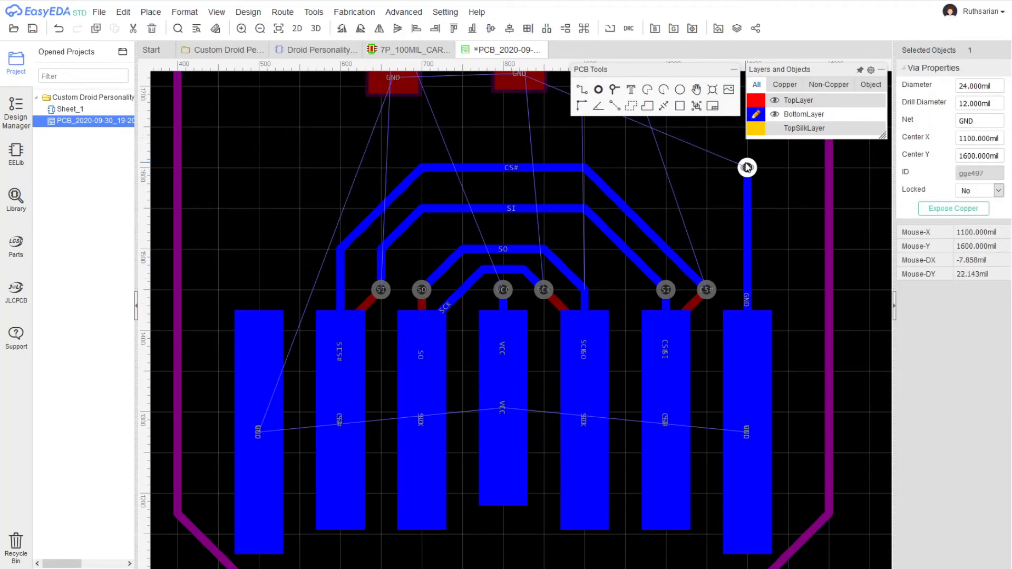
# - Route a TopLayer track from the GND pad at X 500 mil straight up to Y 1600 mil
pyautogui.click(756, 101)
pyautogui.click(582, 90)
pyautogui.click(258, 432)
pyautogui.click(259, 168)
pyautogui.rightClick(259, 168)
# - Place a GND via at (500, 1600) mil on the end of the TopLayer track
pyautogui.click(615, 89)
pyautogui.click(259, 172)
pyautogui.rightClick(259, 172)
pyautogui.hotkey('ctrl', 'z')
pyautogui.click(599, 90)
pyautogui.click(259, 168)
pyautogui.rightClick(259, 168)
# - Examine the edge connector routing and its remaining connections to the components on both copper layers
pyautogui.scroll(-3, 335, 172)
pyautogui.moveTo(336, 173); pyautogui.dragTo(370, 397, button='right')
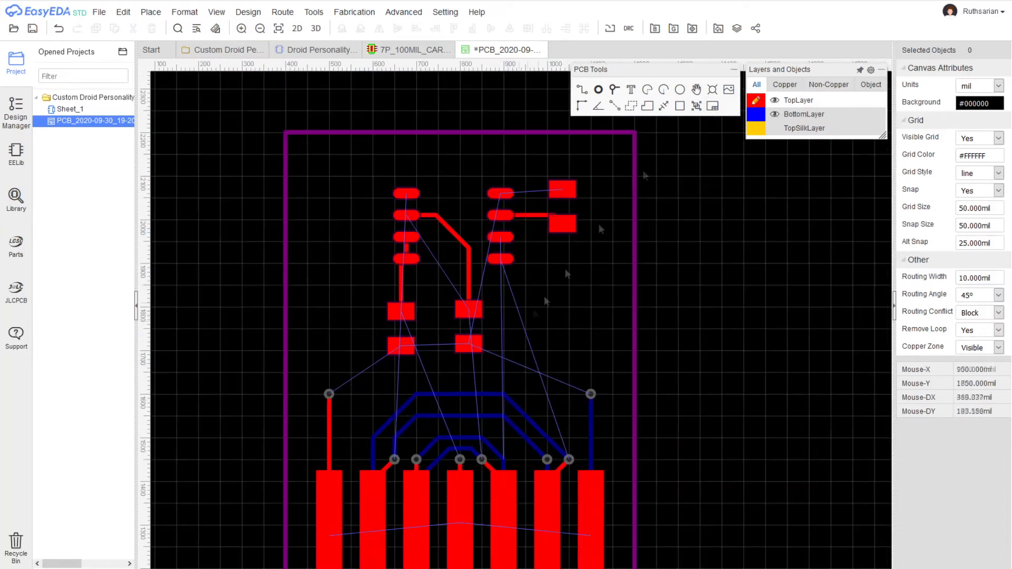
pyautogui.click(756, 114)
pyautogui.moveTo(719, 485); pyautogui.dragTo(737, 385, button='right')
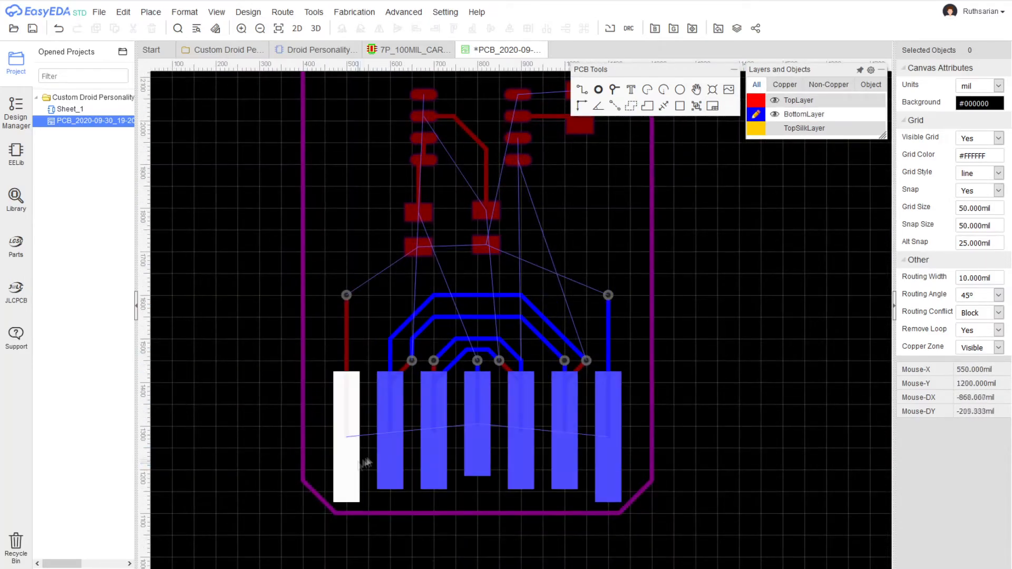
pyautogui.moveTo(525, 191); pyautogui.dragTo(523, 320, button='right')
pyautogui.scroll(3, 651, 482)
pyautogui.moveTo(651, 483); pyautogui.dragTo(882, 343, button='right')
pyautogui.click(756, 100)
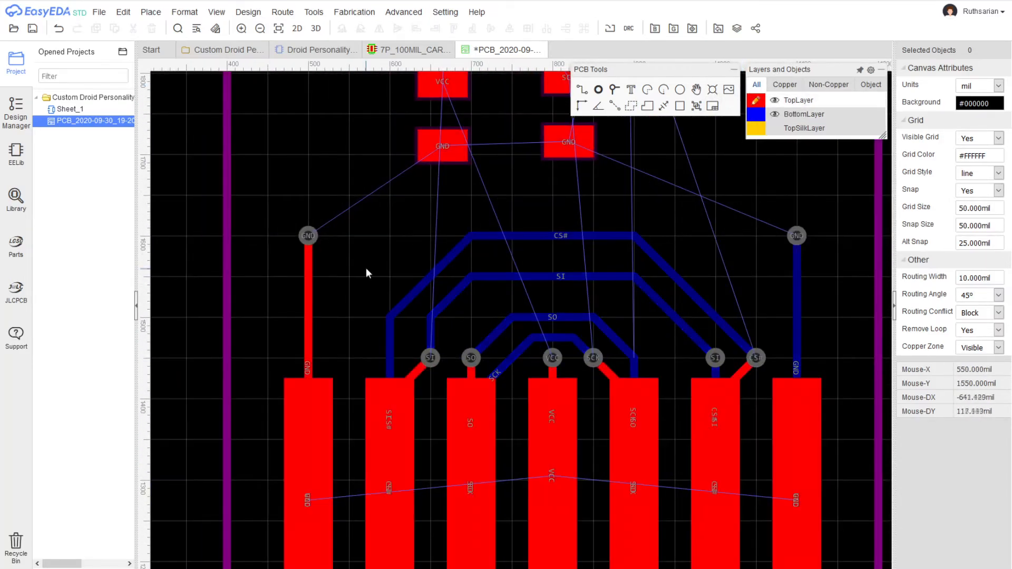
pyautogui.moveTo(369, 261); pyautogui.dragTo(325, 296, button='right')
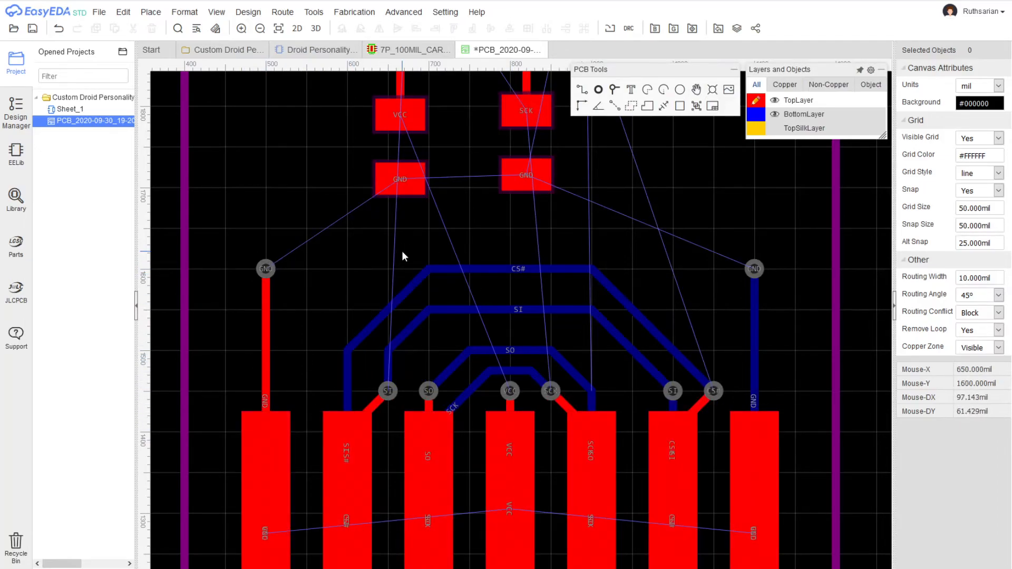
pyautogui.press('b')
pyautogui.scroll(2, 540, 366)
pyautogui.scroll(-2, 623, 416)
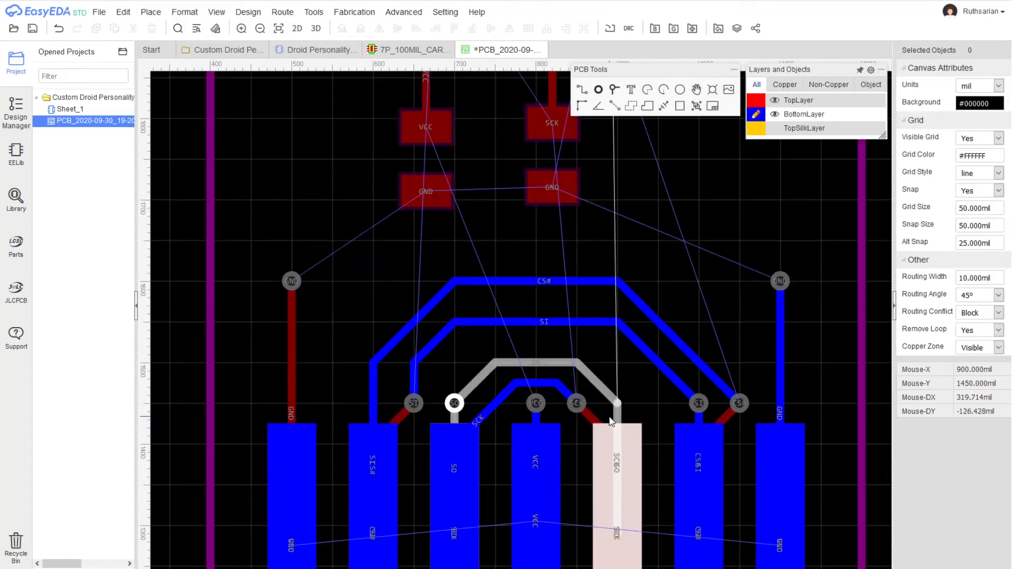
# - Move the SI via from X 1000 mil to X 950 mil and the CS# via from X 1050 mil to X 1000 mil
pyautogui.scroll(2, 610, 421)
pyautogui.moveTo(699, 403); pyautogui.dragTo(658, 403)
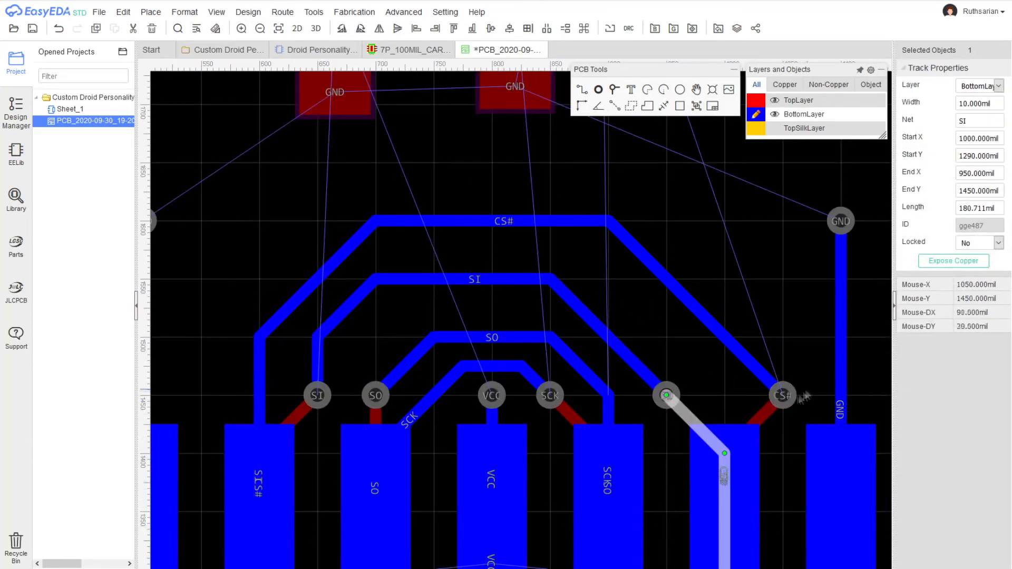
pyautogui.moveTo(783, 396); pyautogui.dragTo(724, 395)
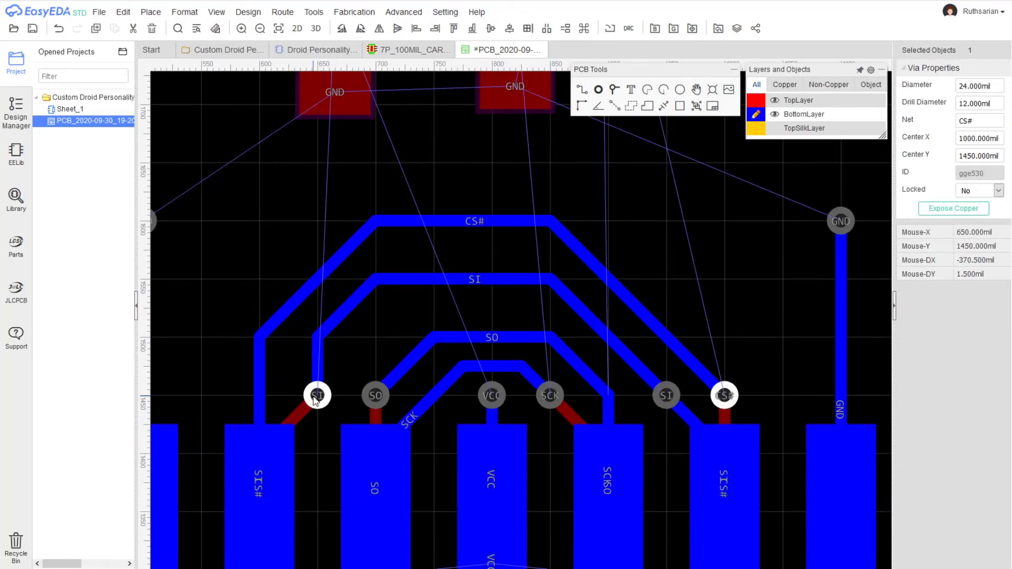
# - Tighten the BottomLayer SI track around the SO arch by lowering its horizontal segment to Y 1525 mil
pyautogui.moveTo(342, 312); pyautogui.dragTo(396, 317)
pyautogui.moveTo(501, 280); pyautogui.dragTo(499, 319)
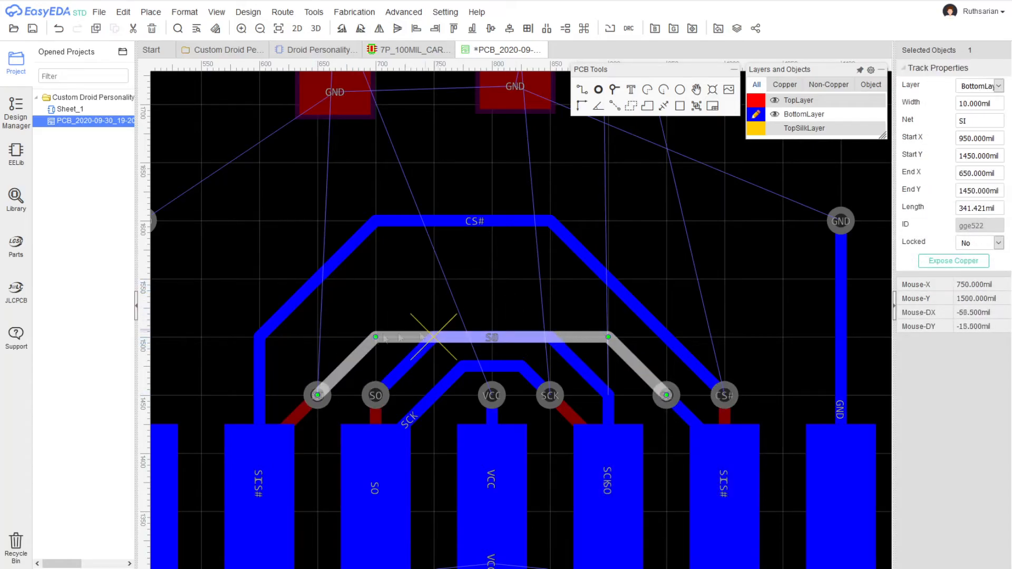
pyautogui.moveTo(587, 335); pyautogui.dragTo(538, 303)
pyautogui.click(459, 257)
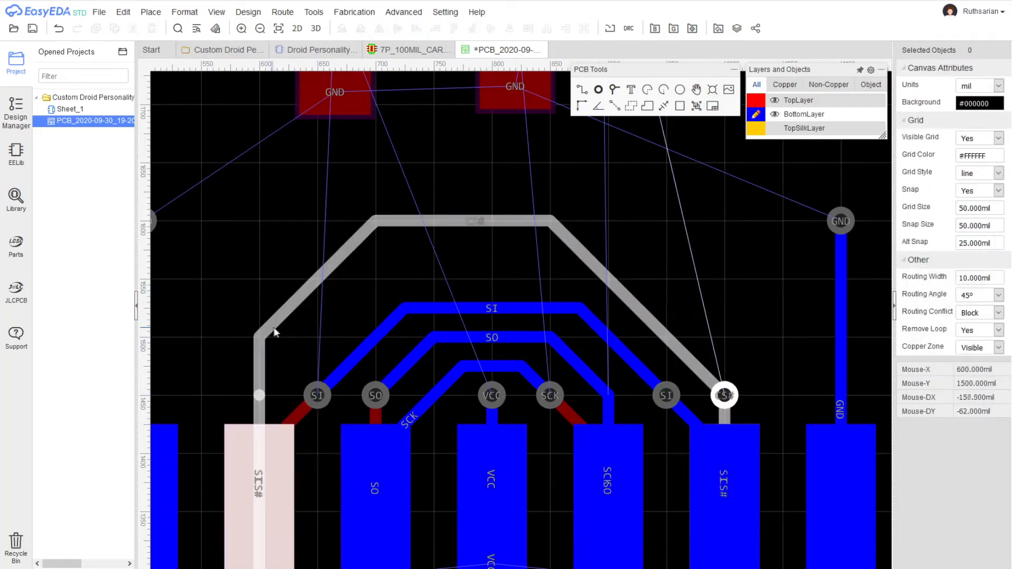
# - Tighten the BottomLayer CS# track around the SI arch, bringing its horizontal segment to Y 1550 mil and its sloping segments inward
pyautogui.moveTo(490, 224); pyautogui.dragTo(488, 251)
pyautogui.moveTo(290, 308); pyautogui.dragTo(314, 327)
pyautogui.moveTo(541, 251); pyautogui.dragTo(544, 280)
pyautogui.click(771, 316)
pyautogui.moveTo(778, 376); pyautogui.dragTo(801, 271, button='right')
pyautogui.scroll(-2, 802, 270)
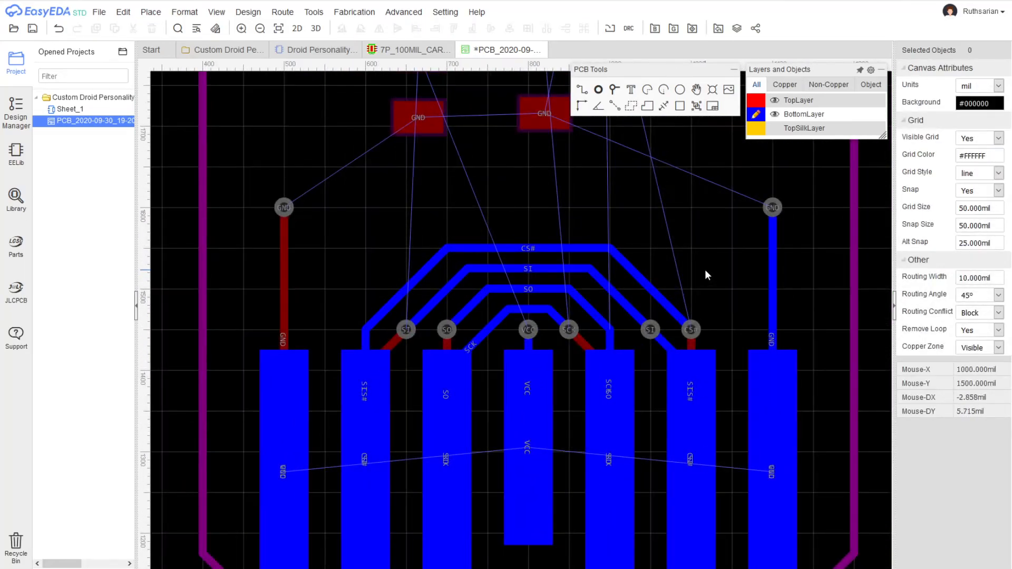
# - Route a TopLayer track from the VCC via at X 800 mil along Y 1500 mil to the edge pad at X 1100 mil
pyautogui.click(756, 100)
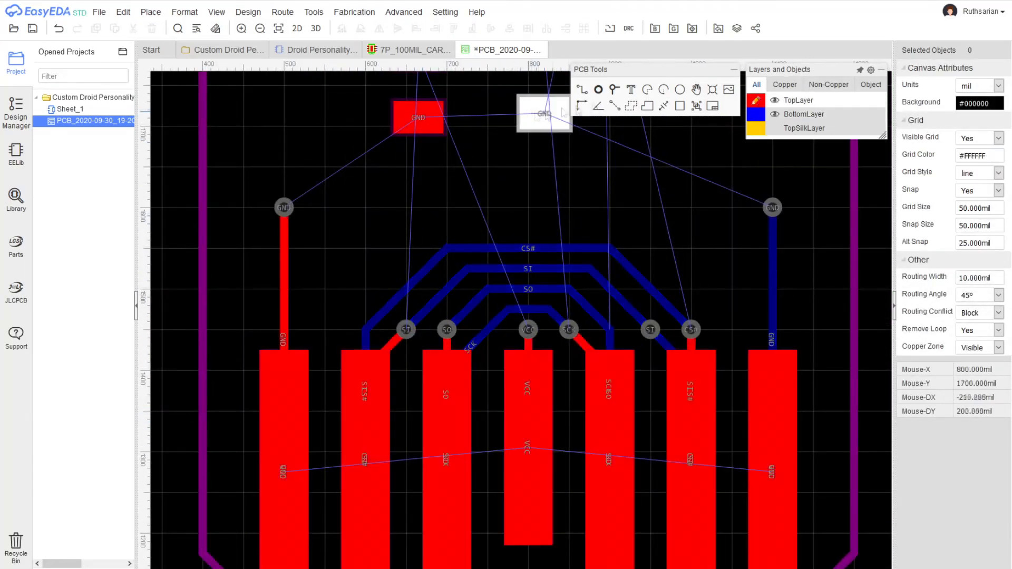
pyautogui.moveTo(549, 117); pyautogui.dragTo(542, 149, button='right')
pyautogui.press('w')
pyautogui.click(521, 362)
pyautogui.click(713, 328)
pyautogui.click(775, 391)
pyautogui.moveTo(672, 260); pyautogui.dragTo(675, 214, button='right')
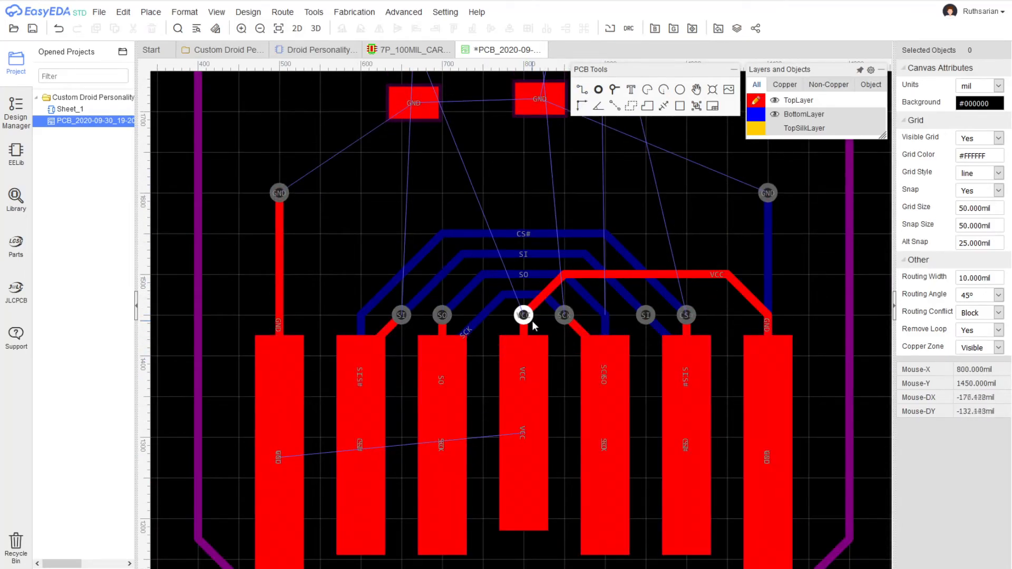
# - Route VCC from the BottomLayer pad at X 500 mil to a via at (550, 1500) mil and on TopLayer to the VCC track's corner at X 850 mil
pyautogui.click(756, 114)
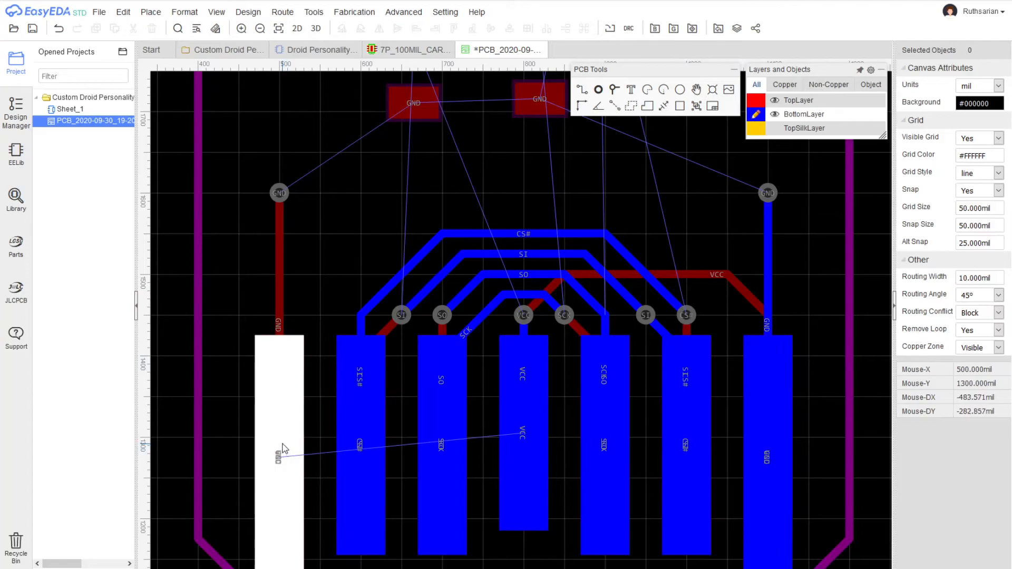
pyautogui.click(279, 316)
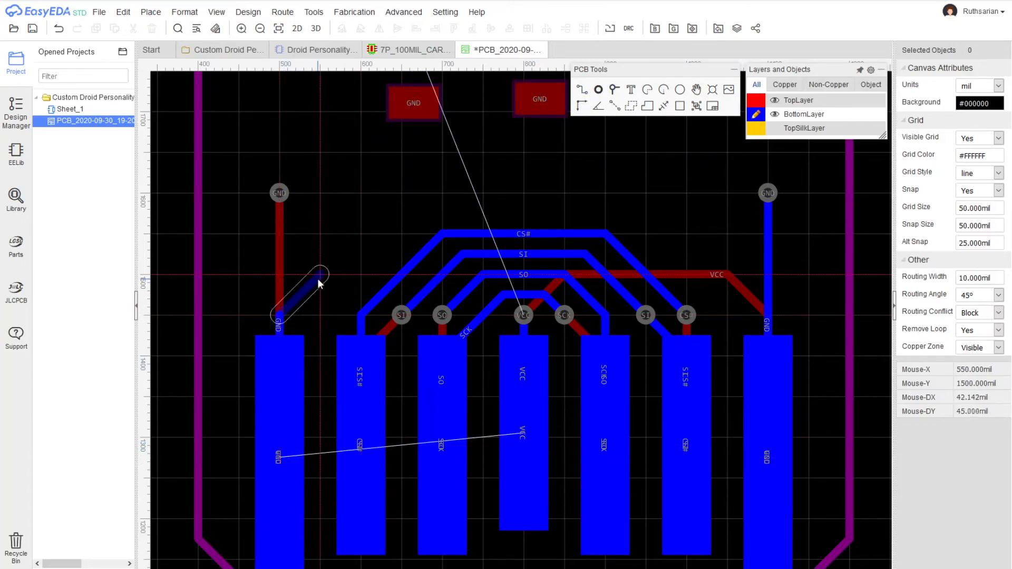
pyautogui.press('v')
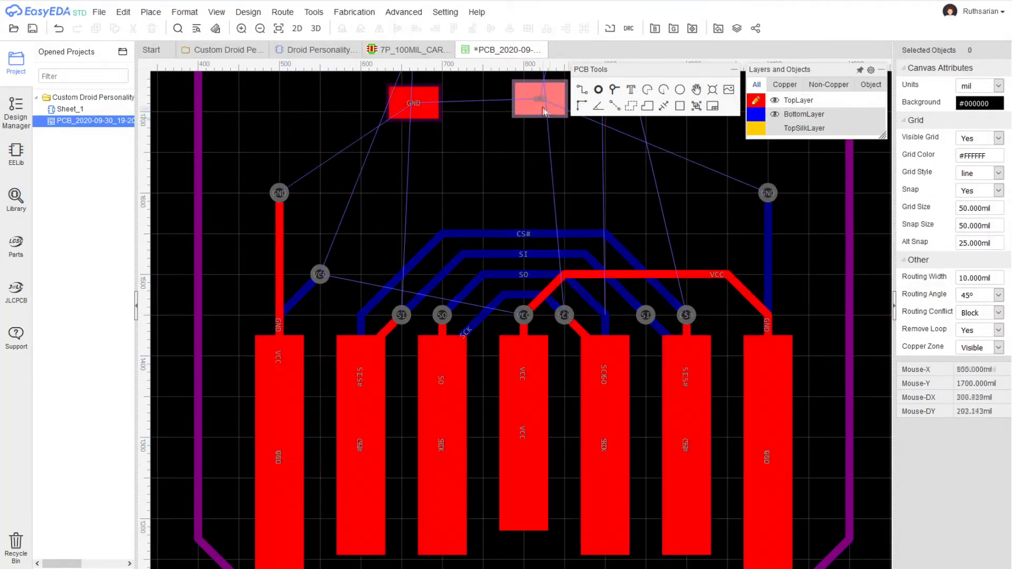
pyautogui.click(565, 274)
pyautogui.rightClick(564, 274)
# - Replace the sloping VCC segment with a vertical TopLayer track from the VCC via at X 800 mil up to Y 1500 mil
pyautogui.moveTo(547, 294); pyautogui.dragTo(521, 286)
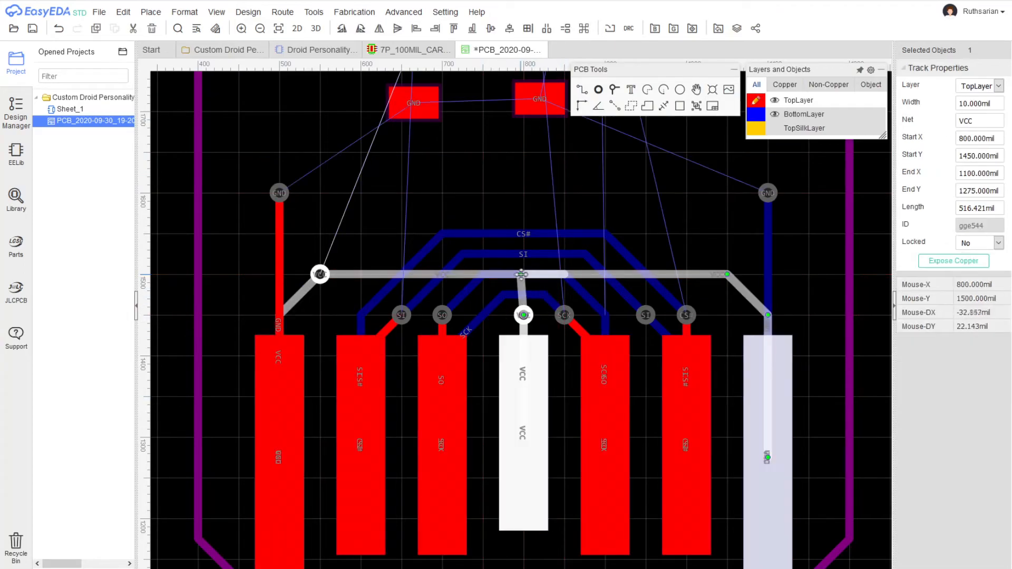
pyautogui.click(522, 287)
pyautogui.press('Delete')
pyautogui.press('w')
pyautogui.click(524, 315)
pyautogui.click(523, 276)
pyautogui.rightClick(524, 276)
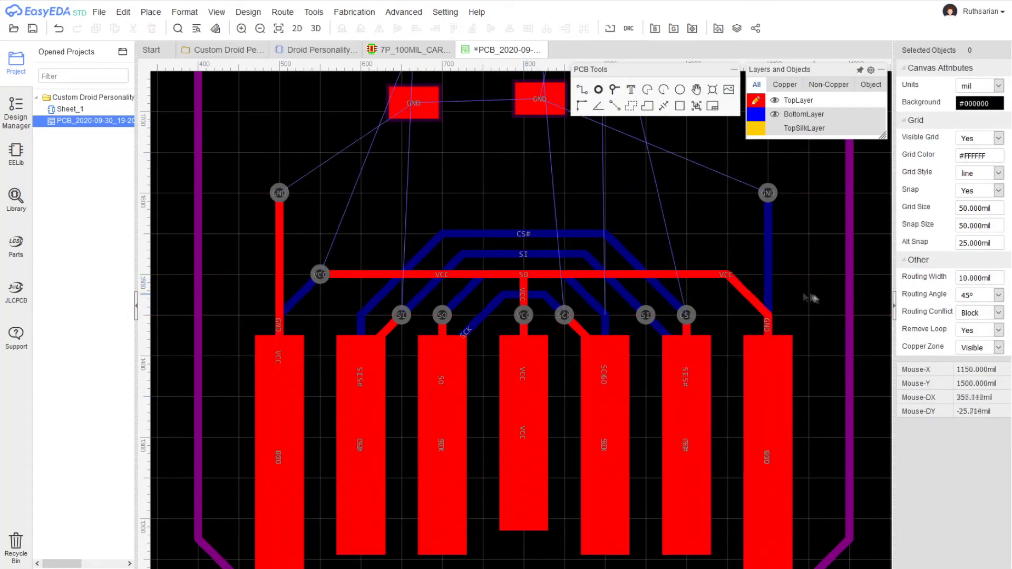
# - Examine how the TopLayer VCC track crosses the CS#, SI and SO tracks above the edge connector
pyautogui.scroll(2, 611, 218)
pyautogui.scroll(-3, 358, 209)
pyautogui.scroll(2, 496, 213)
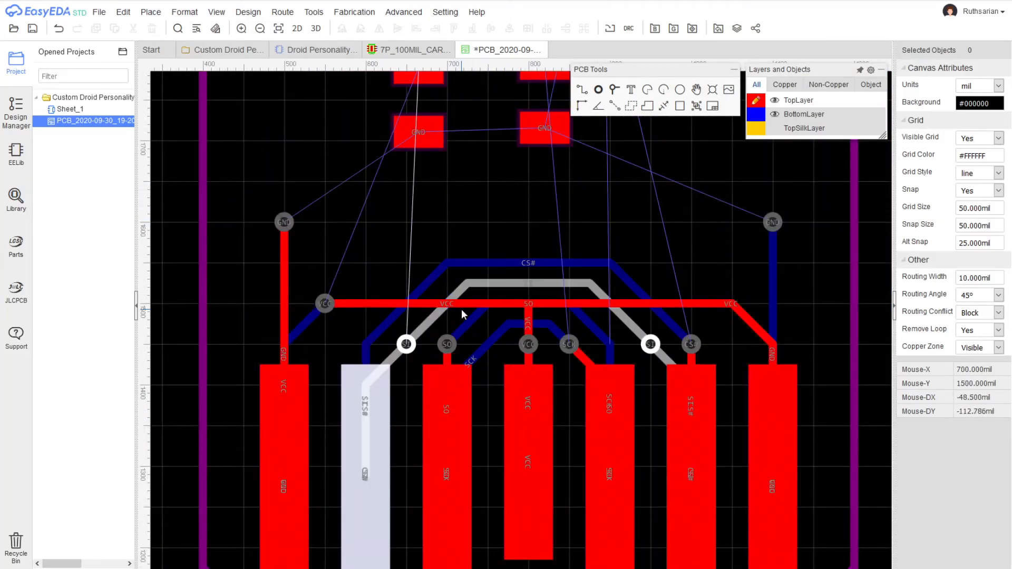
pyautogui.scroll(2, 469, 319)
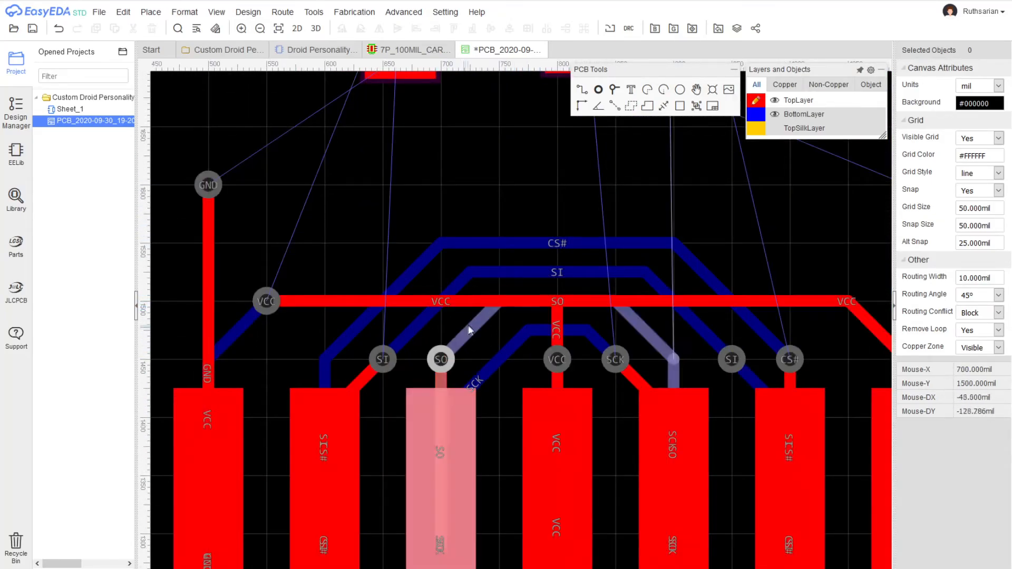
pyautogui.scroll(-2, 562, 312)
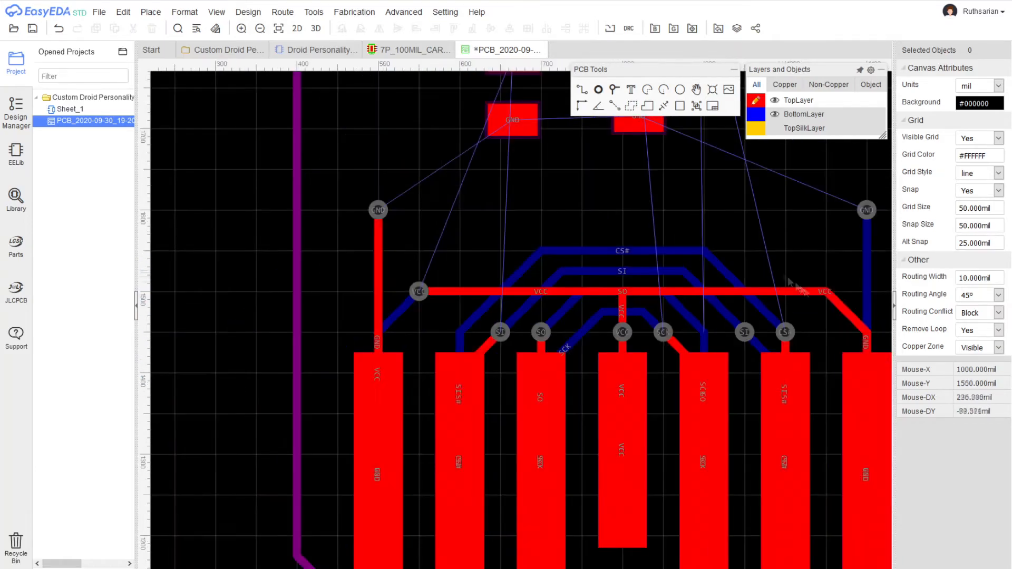
pyautogui.scroll(2, 798, 257)
pyautogui.scroll(-4, 703, 239)
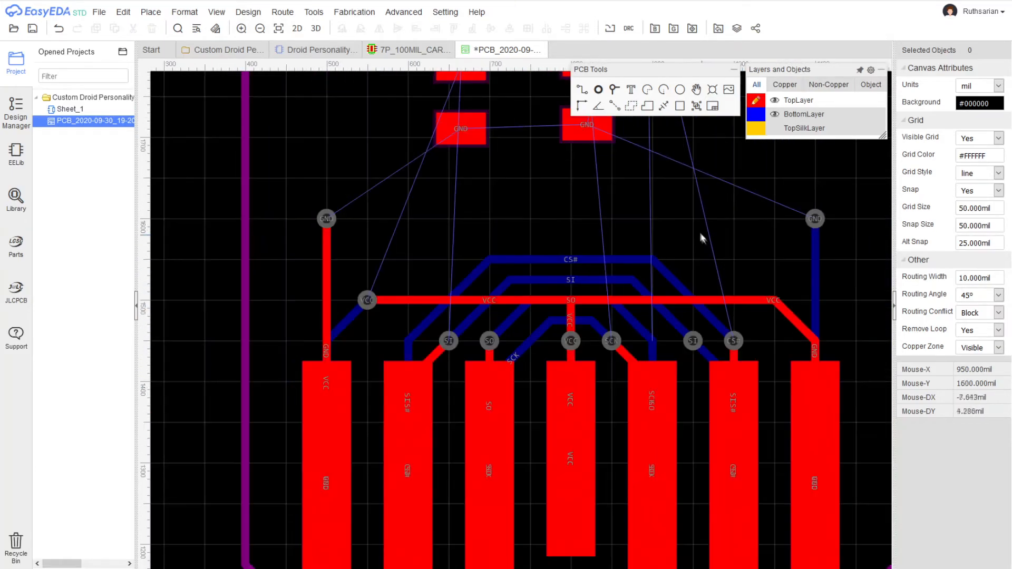
pyautogui.scroll(3, 686, 292)
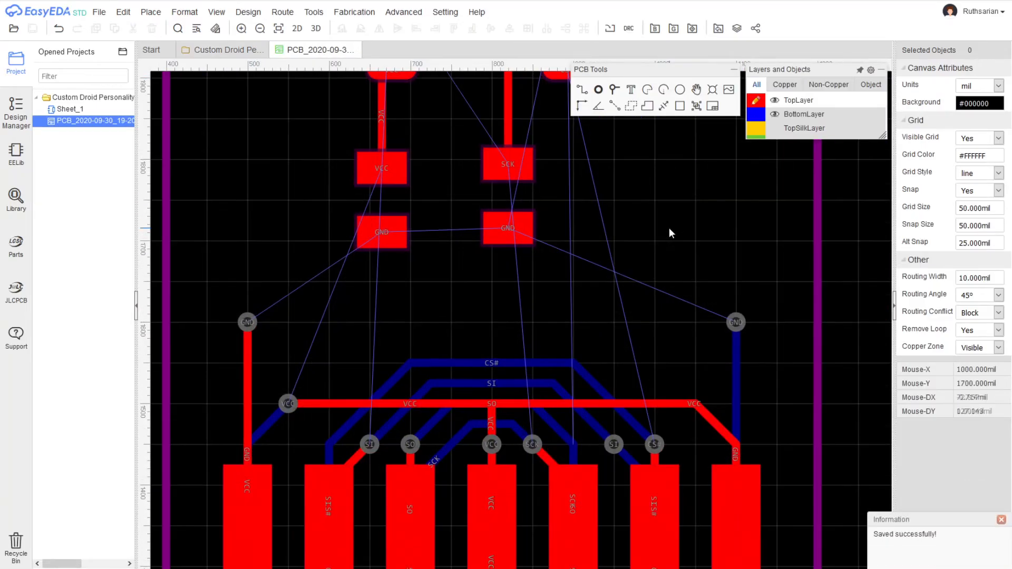
pyautogui.scroll(-4, 669, 228)
pyautogui.scroll(3, 643, 225)
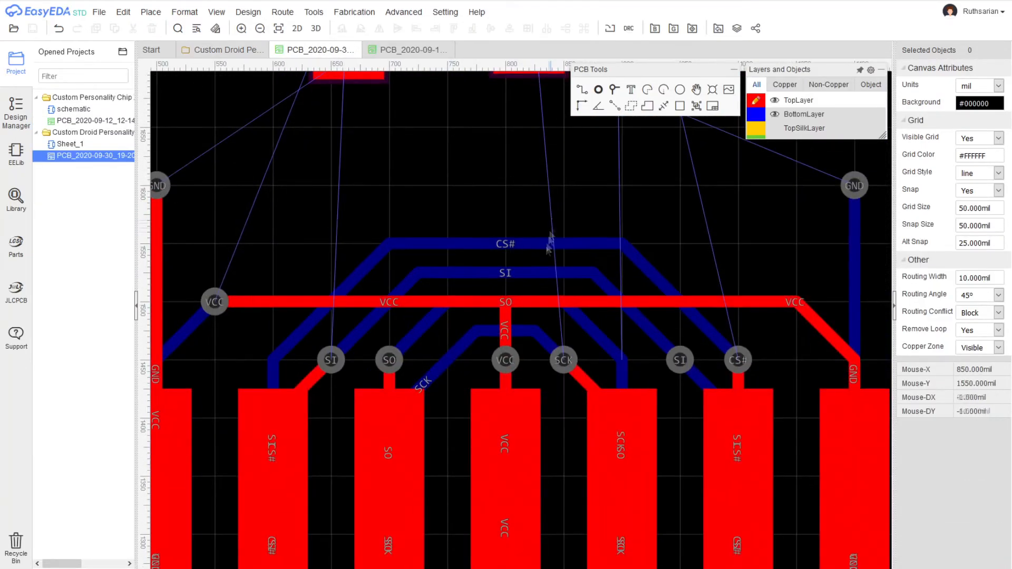
# - Delete the TopLayer VCC track along Y 1500 mil, its vertical stub at X 800 mil and the VCC via at (550, 1500) mil
pyautogui.scroll(-2, 527, 295)
pyautogui.click(548, 299)
pyautogui.press('Delete')
pyautogui.click(518, 327)
pyautogui.press('Delete')
pyautogui.scroll(1, 522, 298)
pyautogui.click(756, 115)
pyautogui.click(231, 306)
pyautogui.press('Delete')
# - Examine the BottomLayer arches around the VCC via and the open end of the VCC track at X 550 mil
pyautogui.scroll(-2, 311, 272)
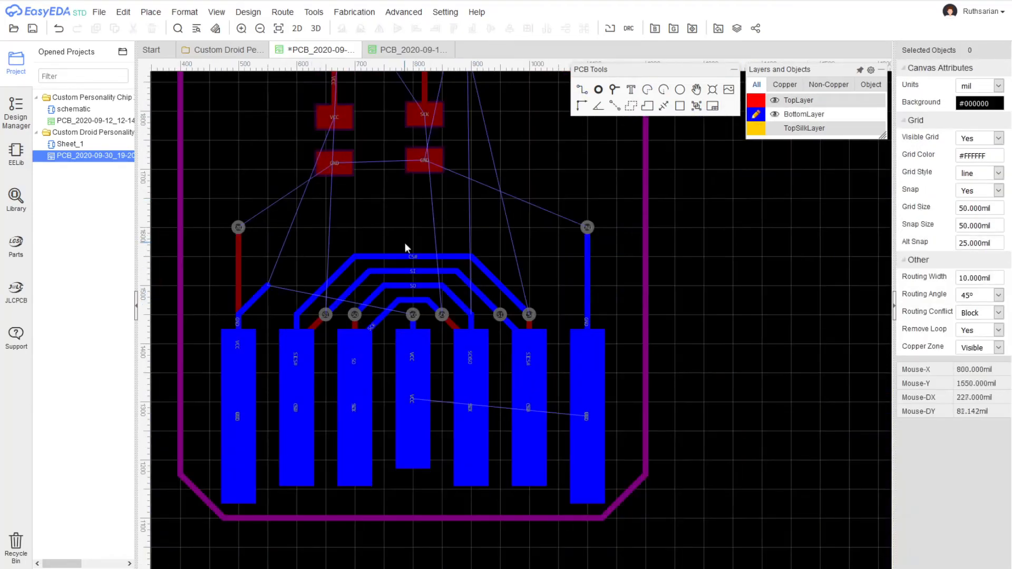
pyautogui.scroll(2, 405, 246)
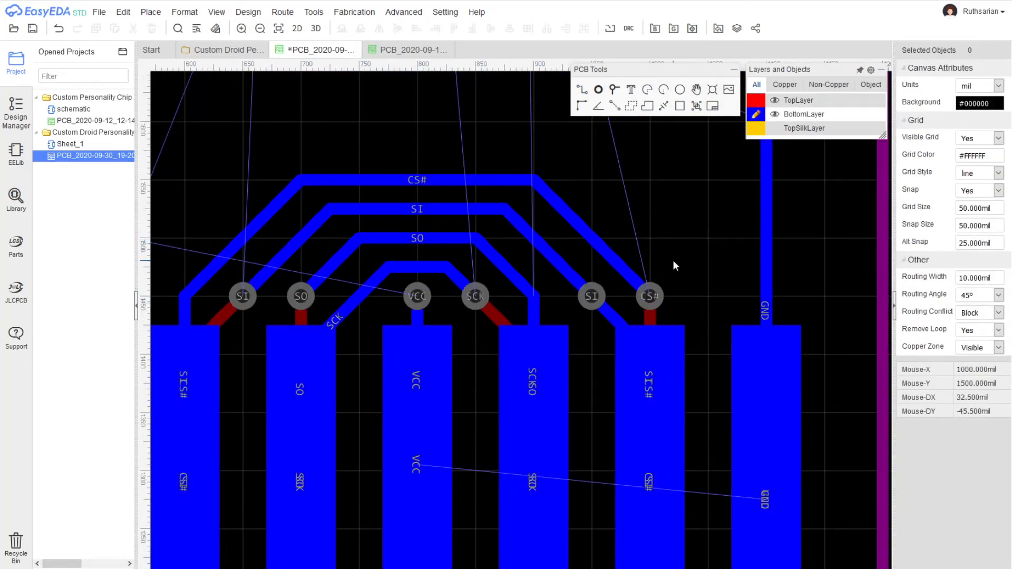
pyautogui.moveTo(694, 249); pyautogui.dragTo(745, 256, button='right')
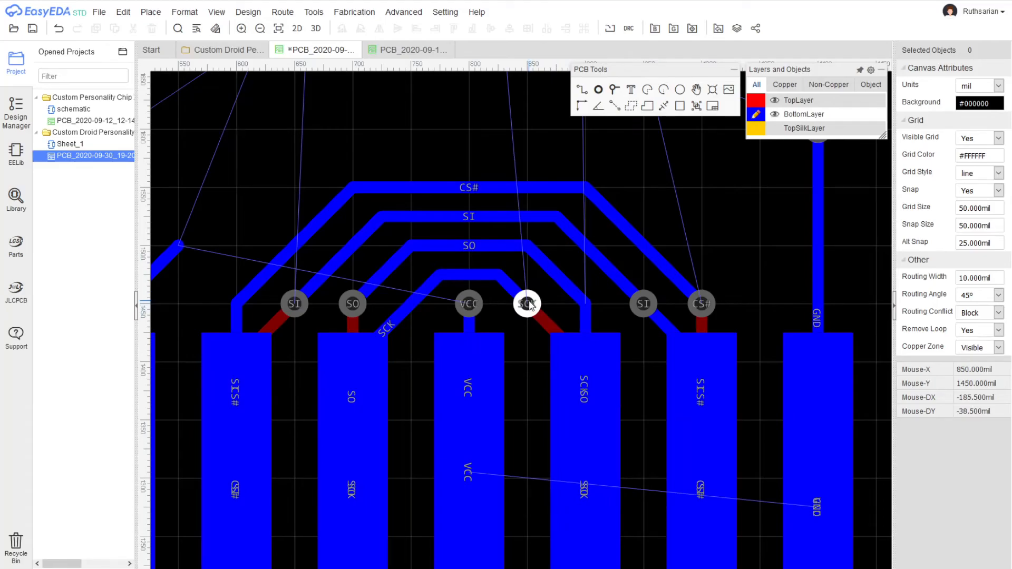
pyautogui.scroll(-2, 529, 304)
pyautogui.scroll(2, 530, 316)
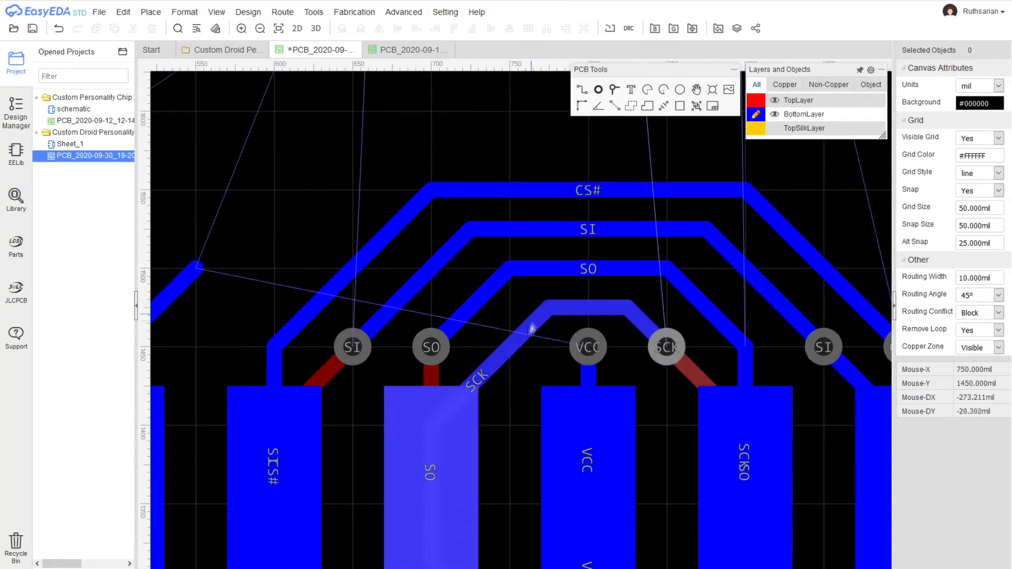
pyautogui.scroll(-1, 591, 292)
pyautogui.scroll(1, 293, 266)
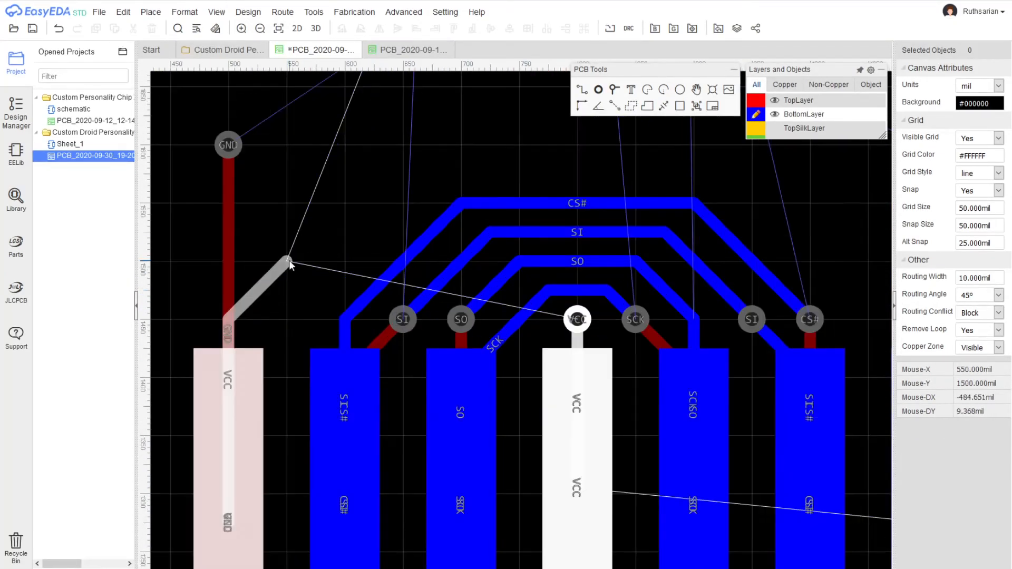
# - Route a BottomLayer VCC track from the leftmost pad along Y 1600 mil to a via at (1050, 1450) mil, joined to the rightmost TopLayer pad
pyautogui.click(582, 90)
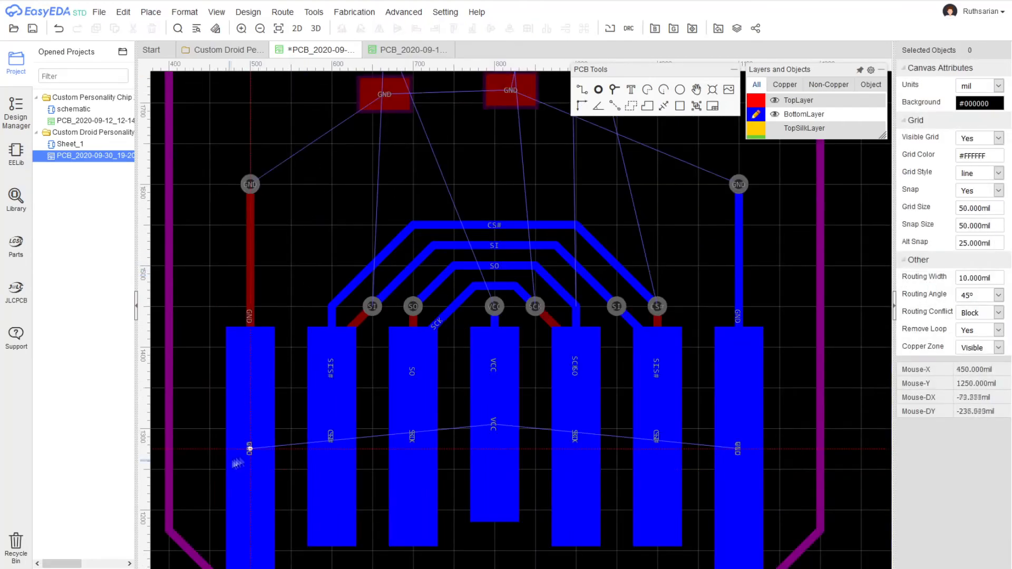
pyautogui.click(250, 449)
pyautogui.click(250, 307)
pyautogui.click(372, 185)
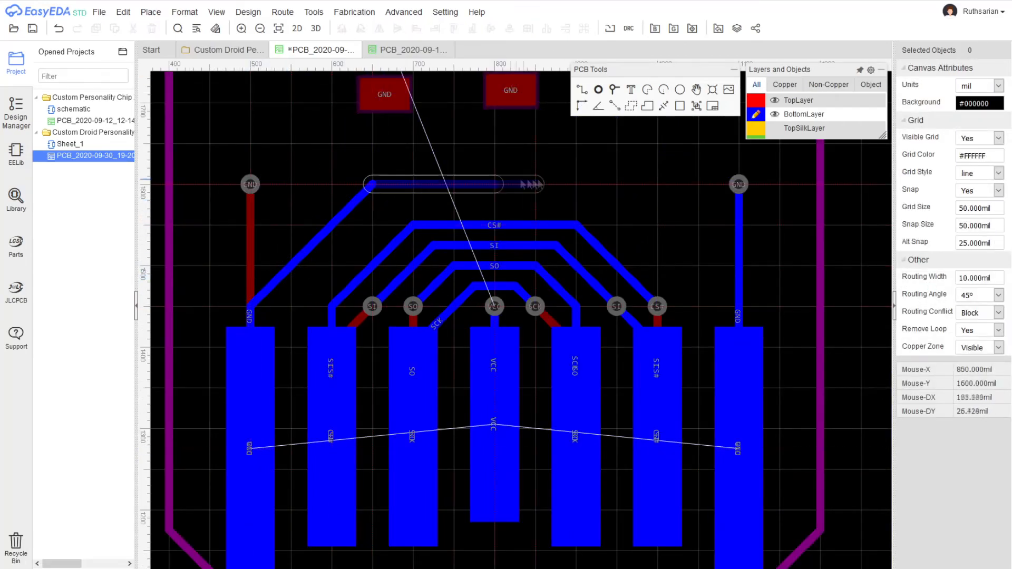
pyautogui.click(617, 185)
pyautogui.click(698, 311)
pyautogui.click(756, 100)
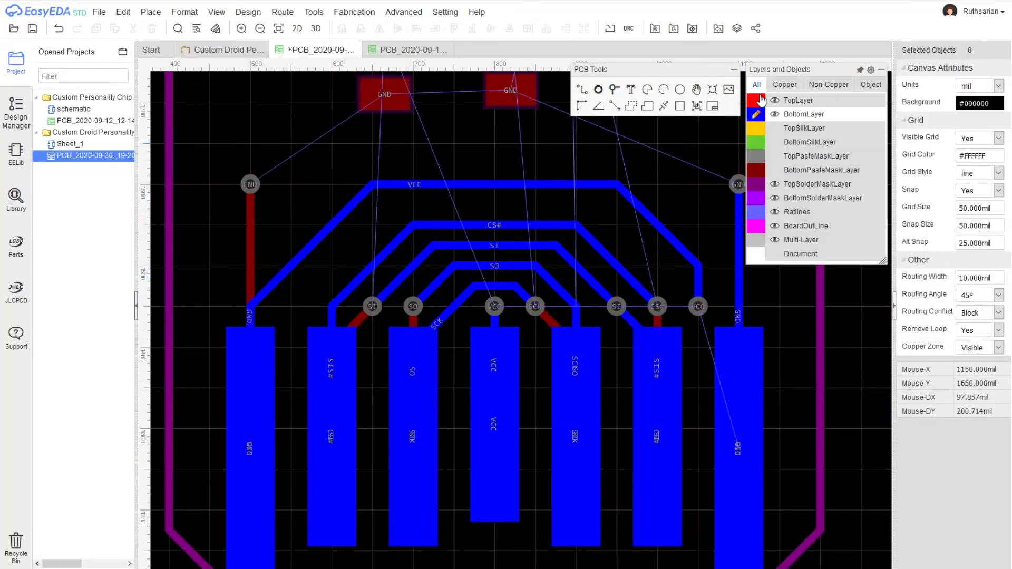
pyautogui.click(705, 351)
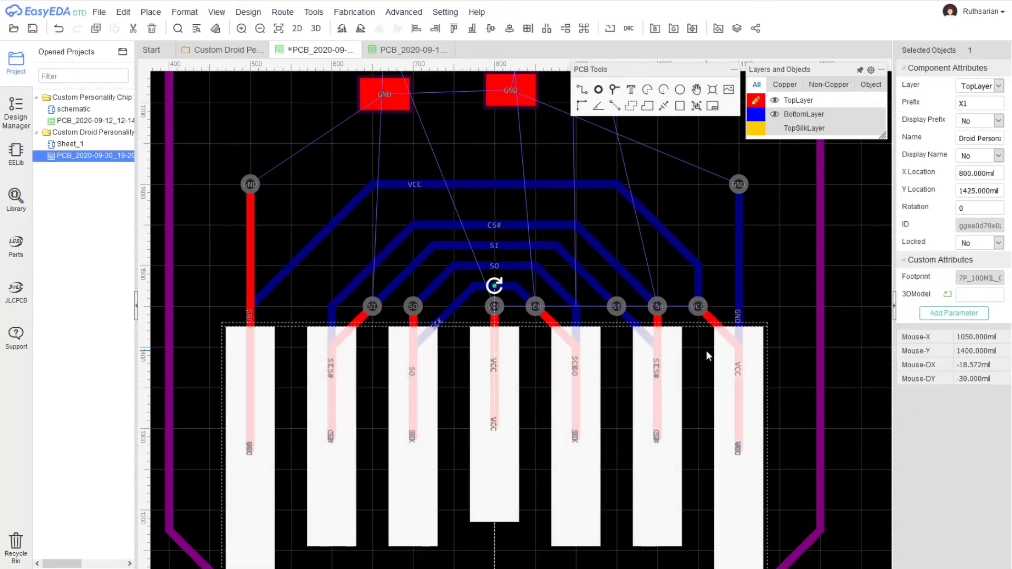
# - Tighten the BottomLayer VCC arch around the CS# track, lowering its horizontal run to Y 1575 mil and shifting both diagonals inward
pyautogui.scroll(2, 696, 337)
pyautogui.click(756, 115)
pyautogui.scroll(-2, 661, 183)
pyautogui.moveTo(669, 181); pyautogui.dragTo(648, 202)
pyautogui.moveTo(460, 118); pyautogui.dragTo(459, 137)
pyautogui.moveTo(291, 180); pyautogui.dragTo(309, 189)
pyautogui.click(308, 192)
pyautogui.scroll(2, 308, 194)
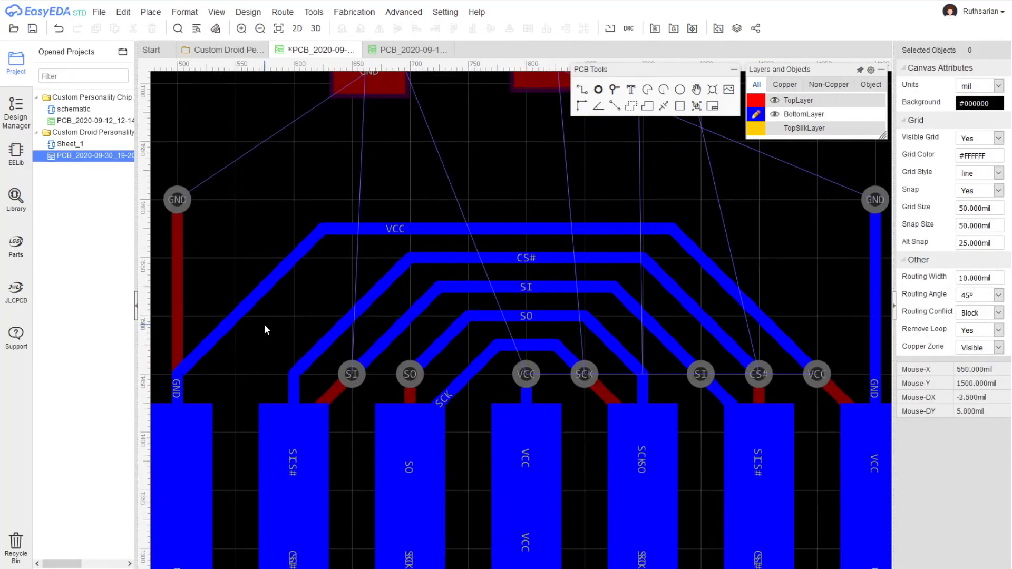
# - Shift the left diagonal of the VCC arch inward, closer to the CS# track, and save the PCB
pyautogui.click(289, 206)
pyautogui.moveTo(253, 326); pyautogui.dragTo(281, 355)
pyautogui.click(282, 354)
pyautogui.moveTo(277, 269); pyautogui.dragTo(236, 247, button='right')
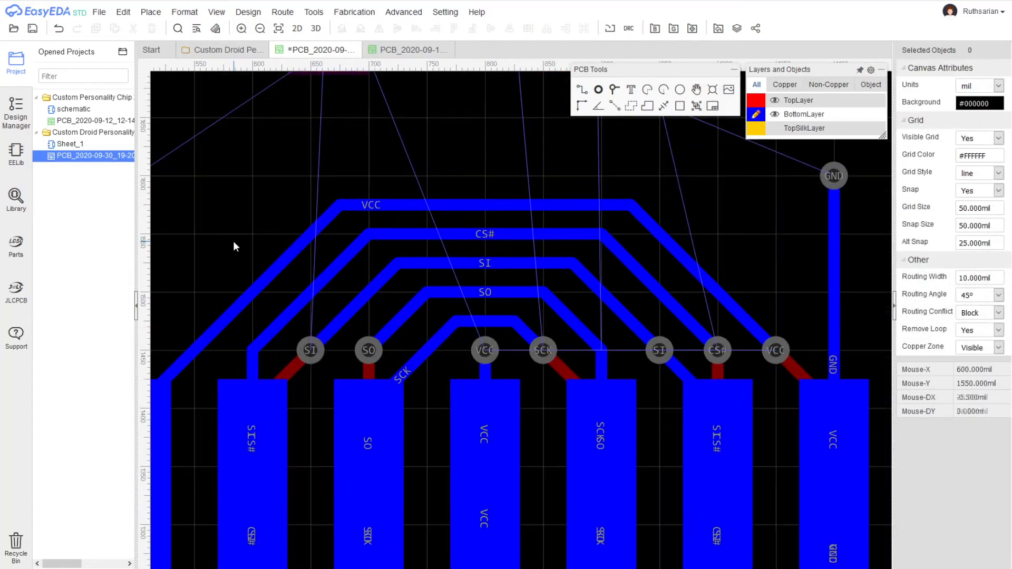
pyautogui.scroll(-1, 236, 246)
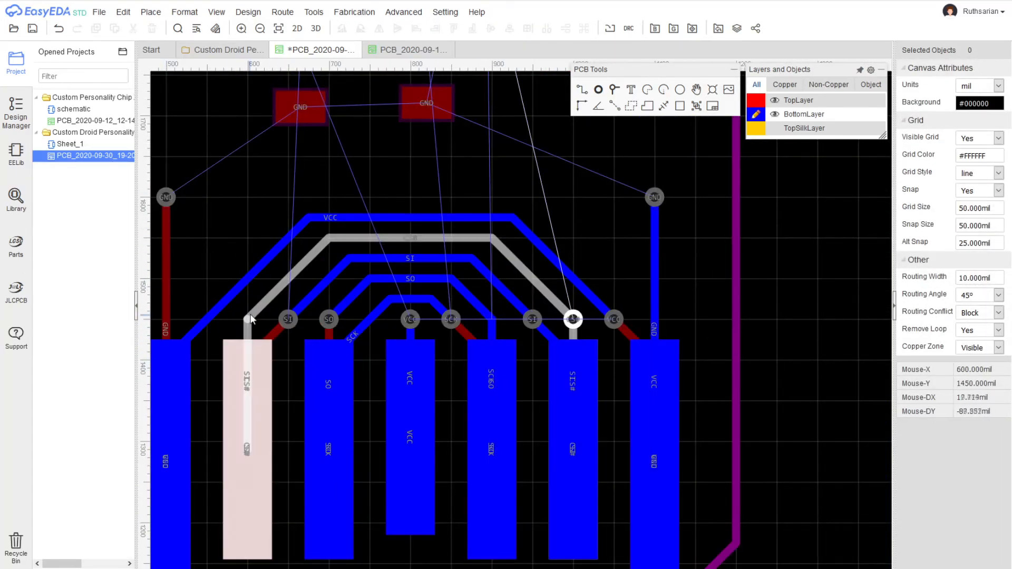
pyautogui.moveTo(761, 305); pyautogui.dragTo(830, 337, button='right')
pyautogui.hotkey('ctrl', 's')
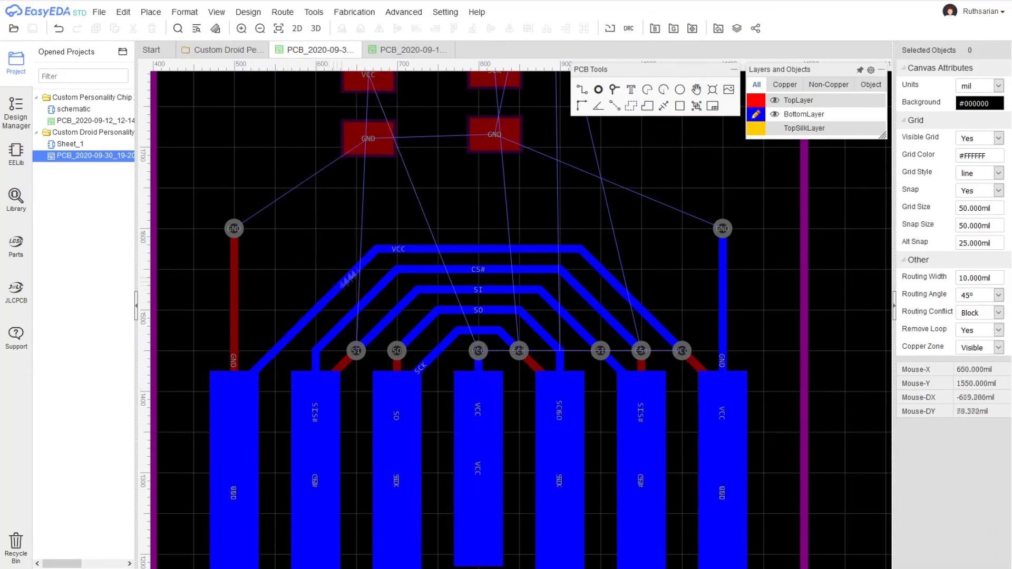
# - Examine the TopLayer pads and vias and the unrouted connections between the edge connector and the components
pyautogui.moveTo(773, 117)
pyautogui.press('t')
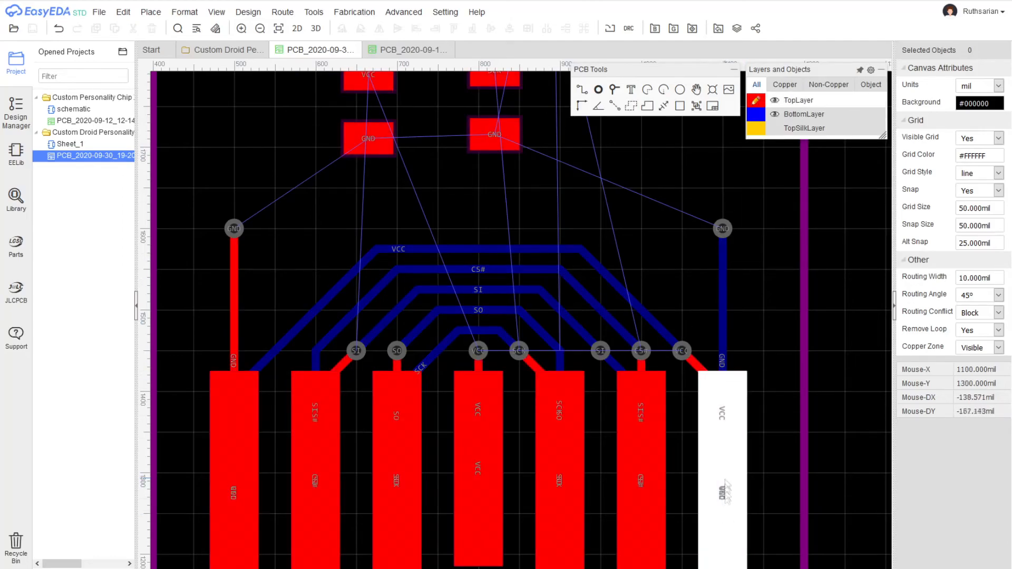
pyautogui.scroll(-3, 772, 373)
pyautogui.scroll(3, 772, 372)
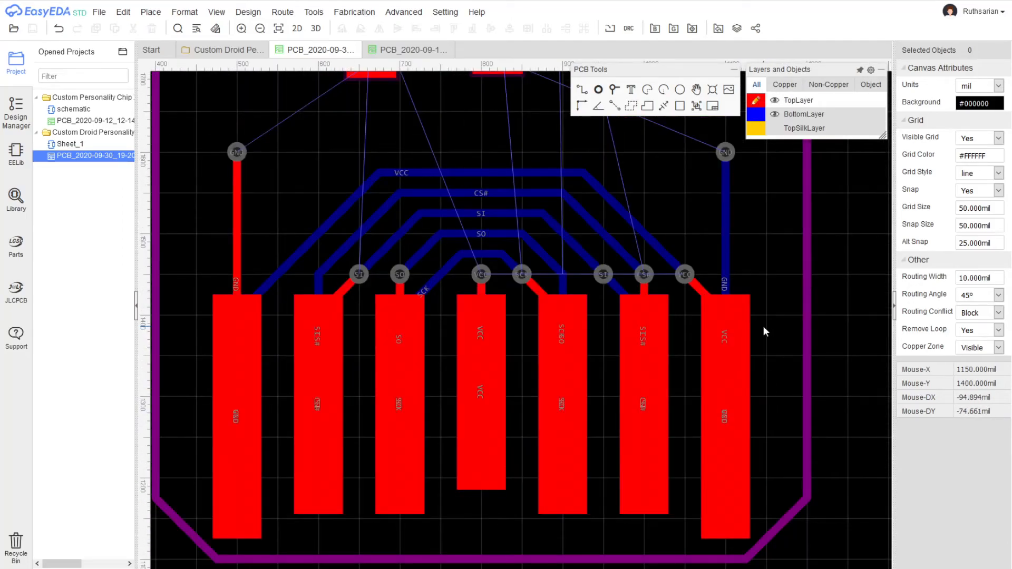
pyautogui.scroll(3, 501, 255)
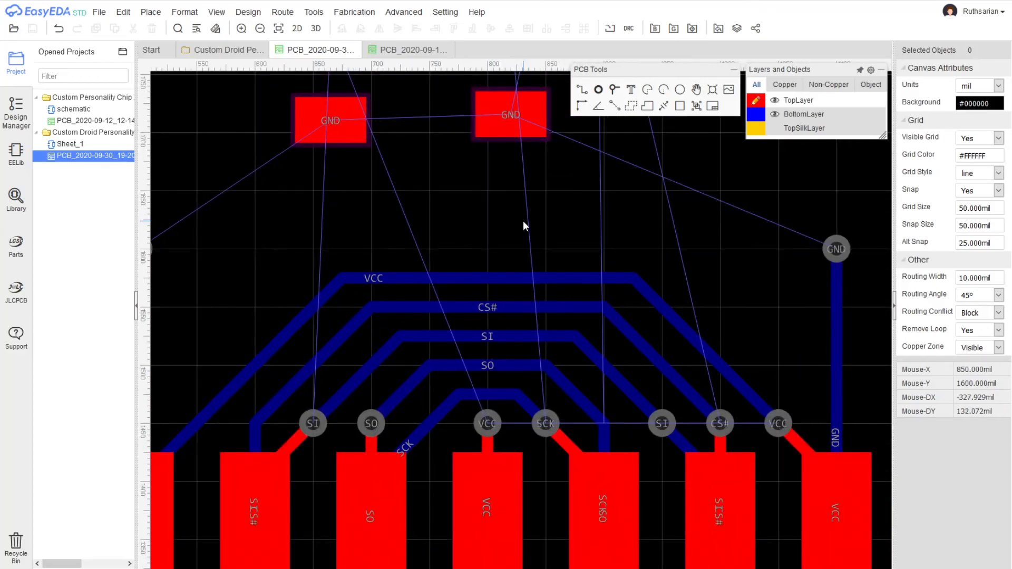
pyautogui.scroll(-5, 726, 297)
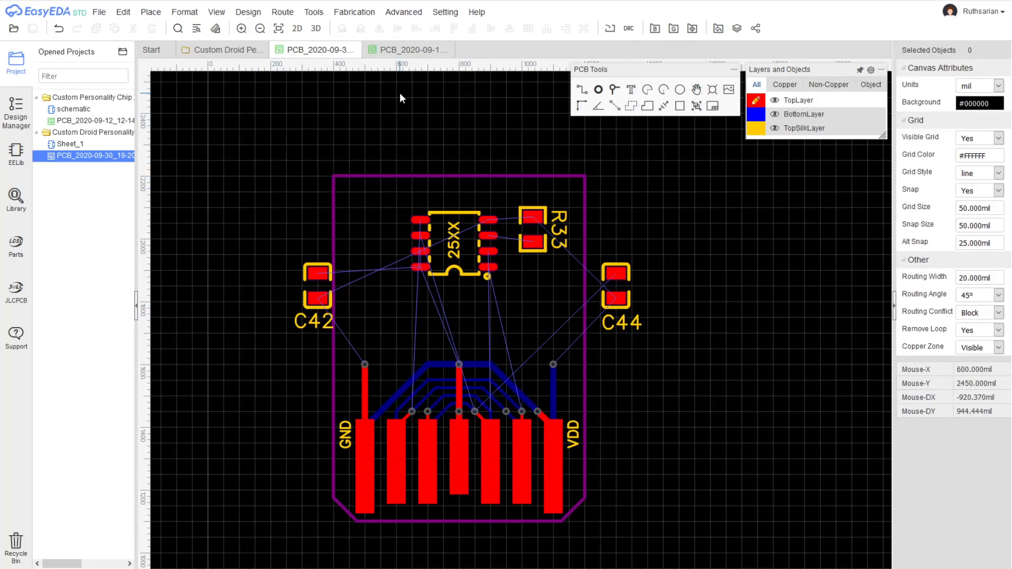
# - Close the second PCB document and, in the schematic, delete the wire joining U1's HOLD# pin 7 to VCC
pyautogui.click(447, 49)
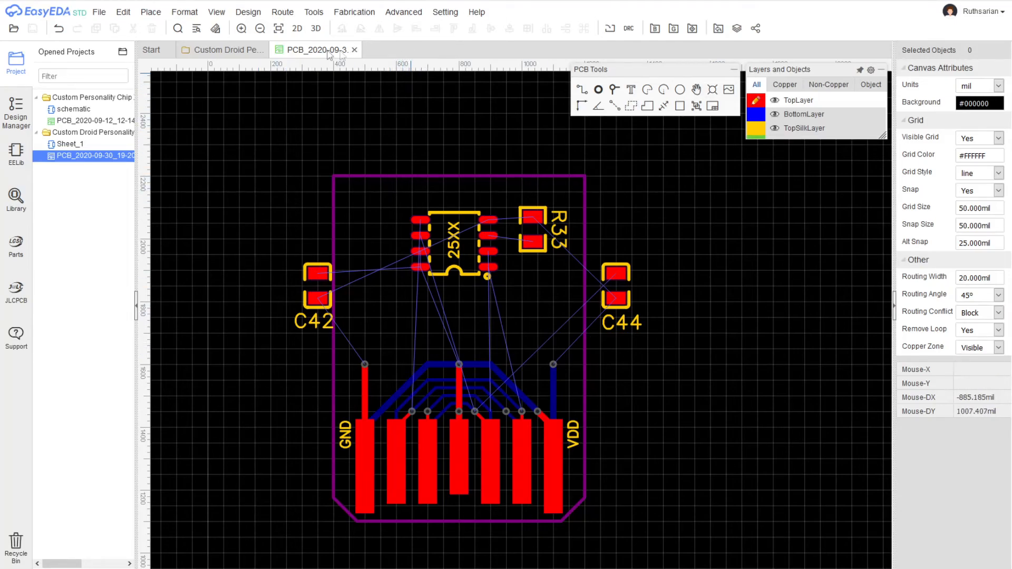
pyautogui.click(228, 51)
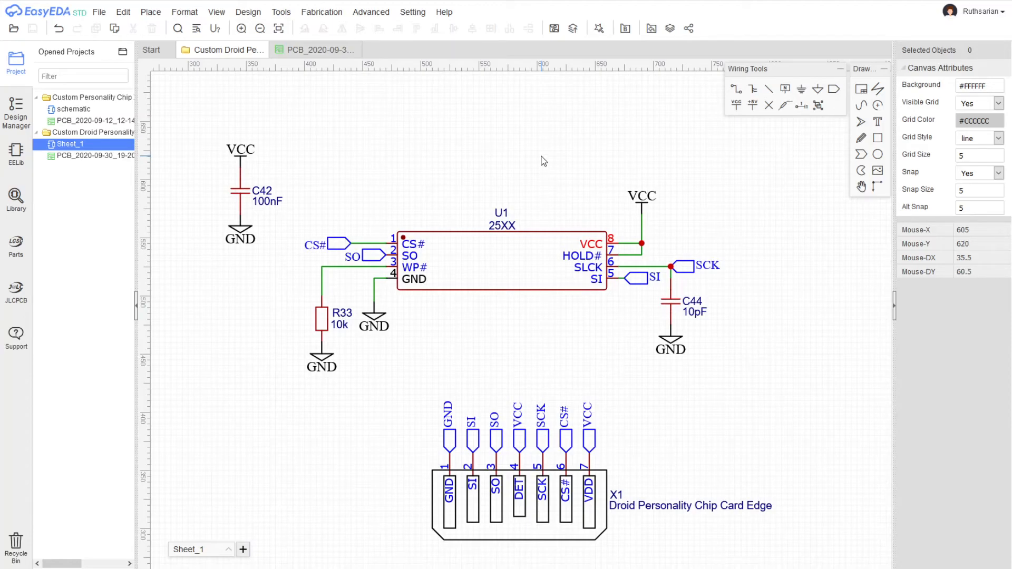
pyautogui.moveTo(748, 330); pyautogui.dragTo(617, 354, button='right')
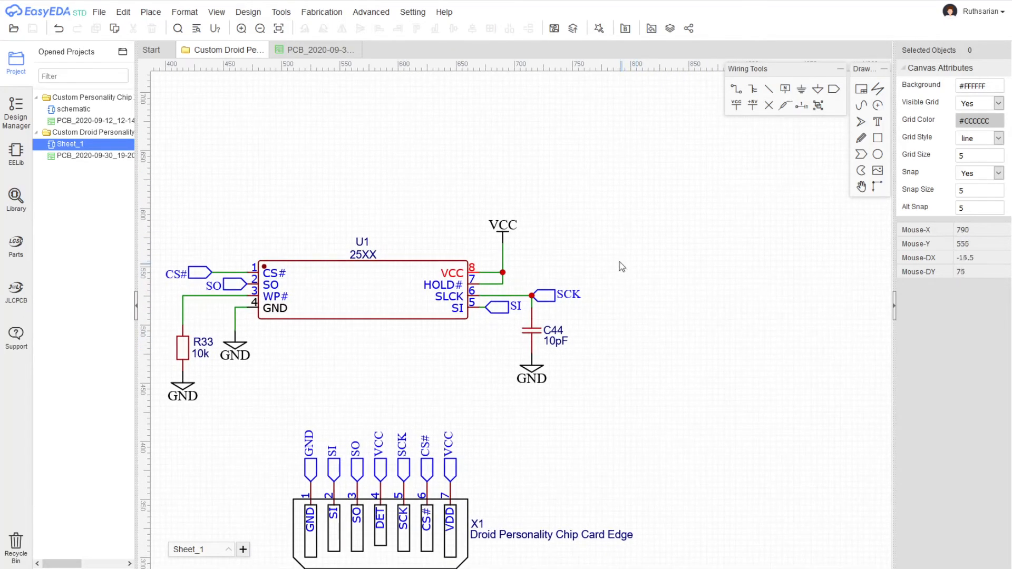
pyautogui.click(502, 283)
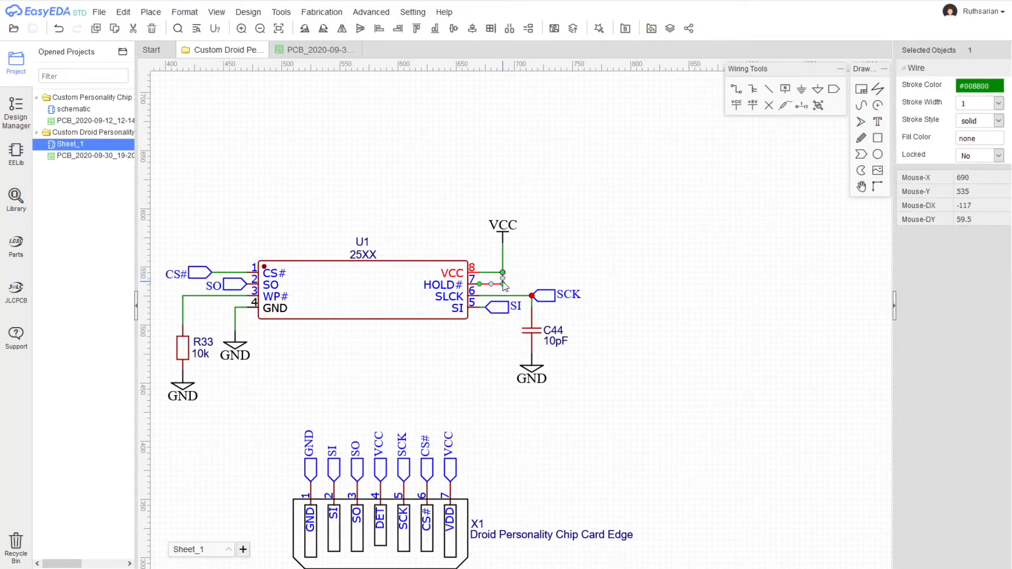
pyautogui.press('Delete')
pyautogui.scroll(3, 508, 282)
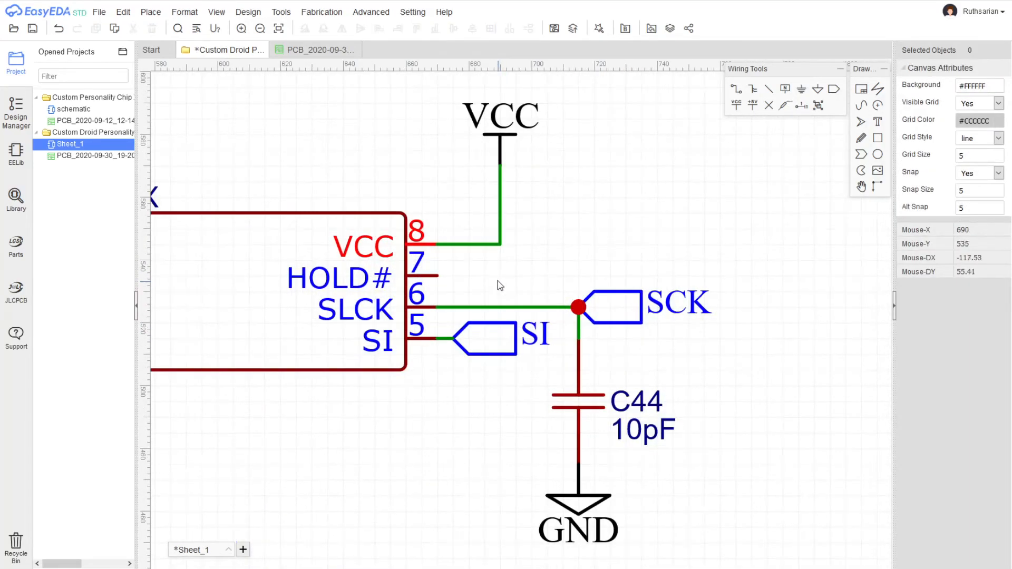
pyautogui.moveTo(509, 277); pyautogui.dragTo(541, 308, button='right')
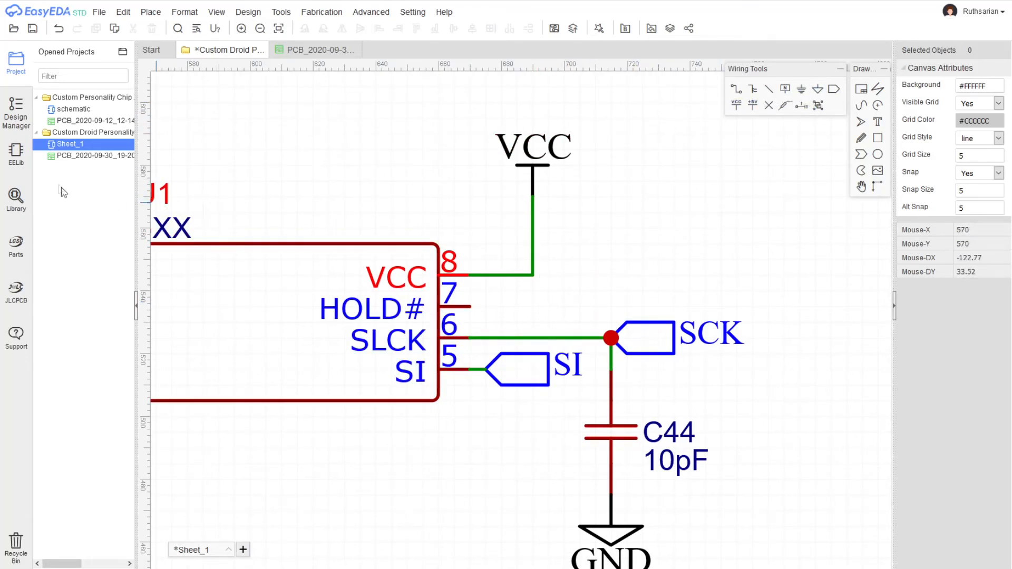
# - Place a 1k EU-style resistor to the right of U1's VCC and HOLD# pins, above the SCK port
pyautogui.click(21, 121)
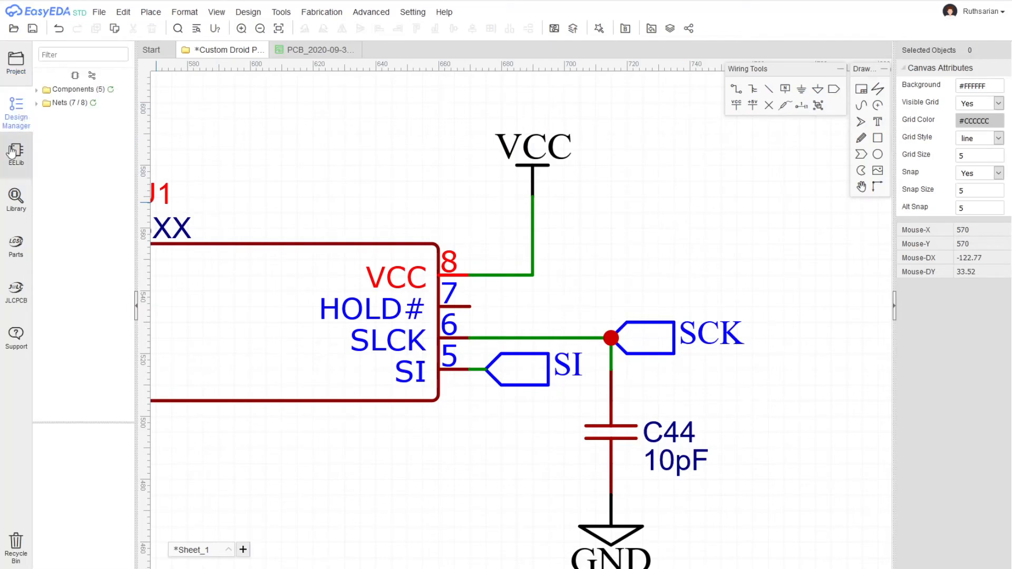
pyautogui.click(15, 61)
pyautogui.click(15, 153)
pyautogui.click(62, 163)
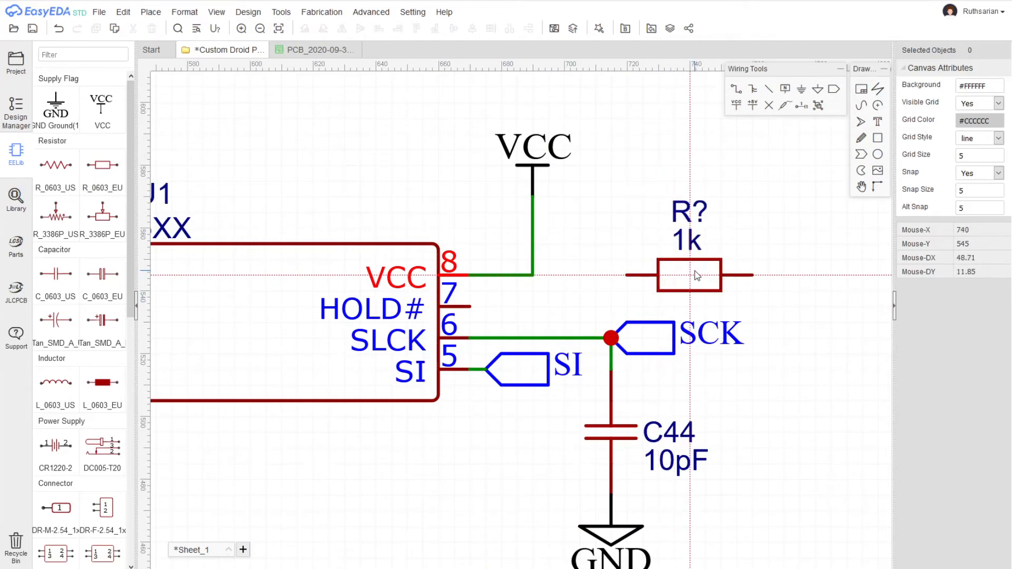
pyautogui.press('space')
pyautogui.press('space')
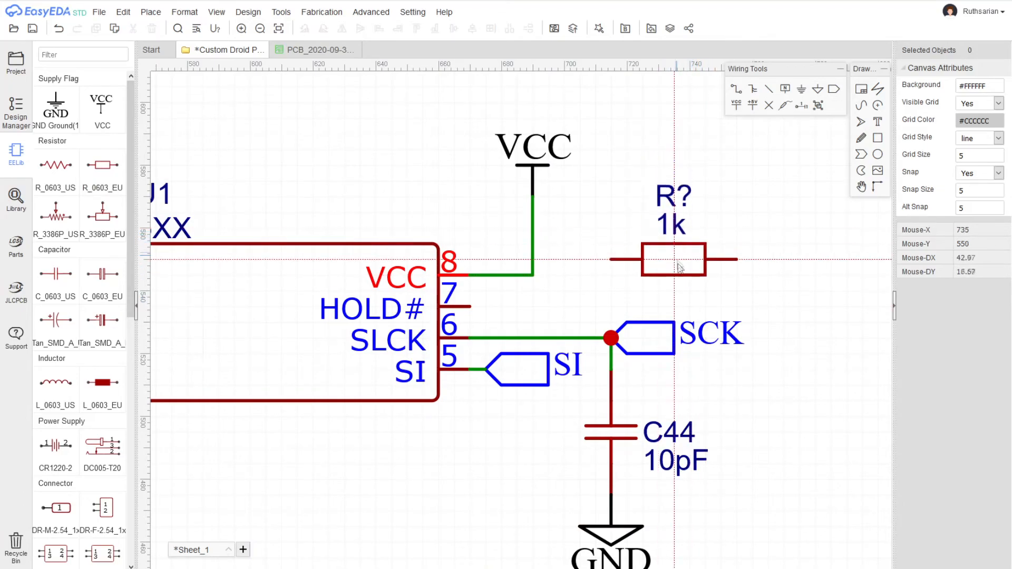
pyautogui.rightClick(654, 274)
# - Wire U1's HOLD# pin 7 to one end of the new resistor and its other end to the VCC flag
pyautogui.press('w')
pyautogui.click(471, 310)
pyautogui.click(596, 275)
pyautogui.click(722, 275)
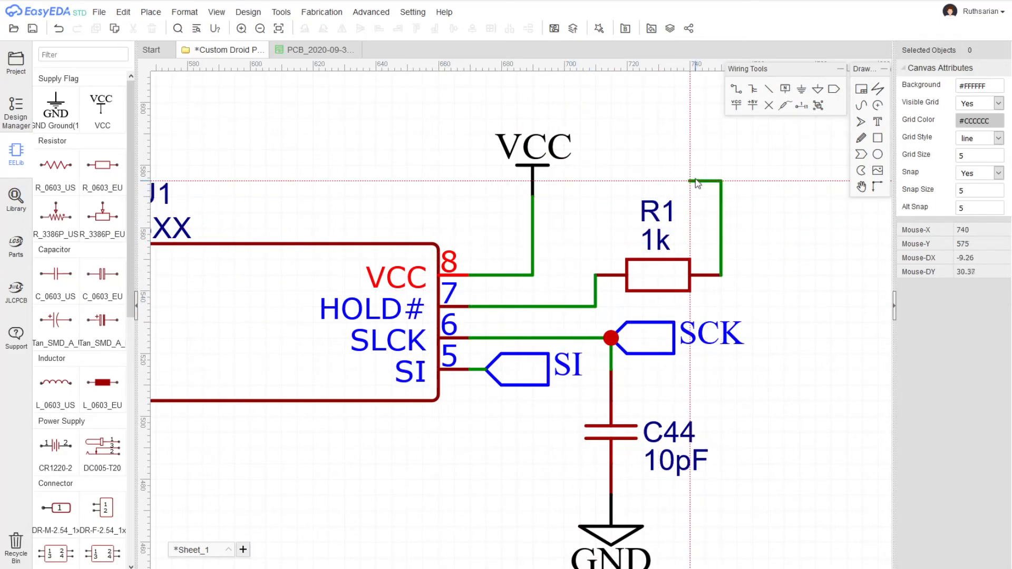
pyautogui.click(533, 196)
# - Move R1 farther right, rotate it to vertical and raise the VCC wire to meet its upper pin
pyautogui.moveTo(659, 292); pyautogui.dragTo(795, 238)
pyautogui.press('space')
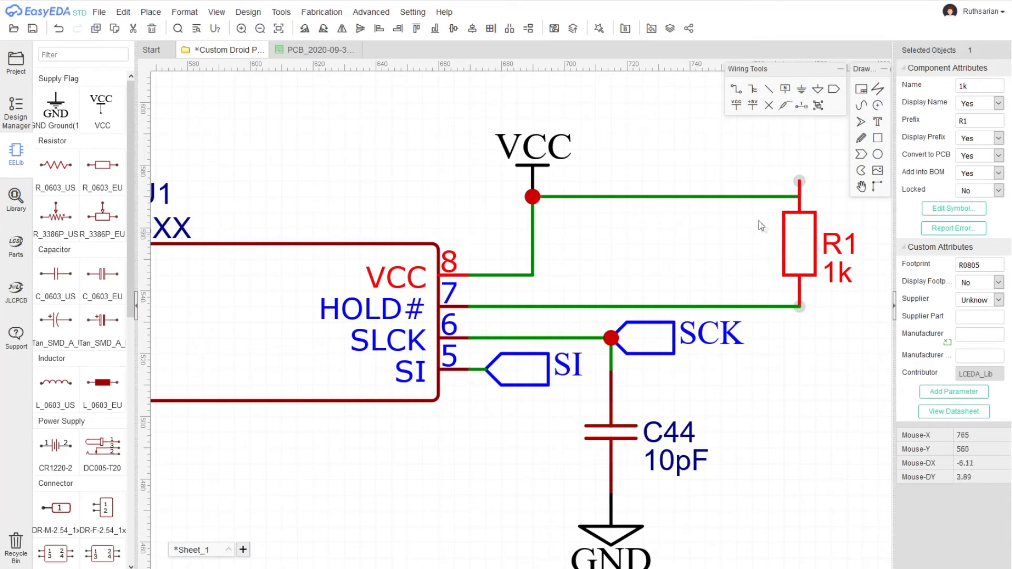
pyautogui.click(766, 204)
pyautogui.click(766, 198)
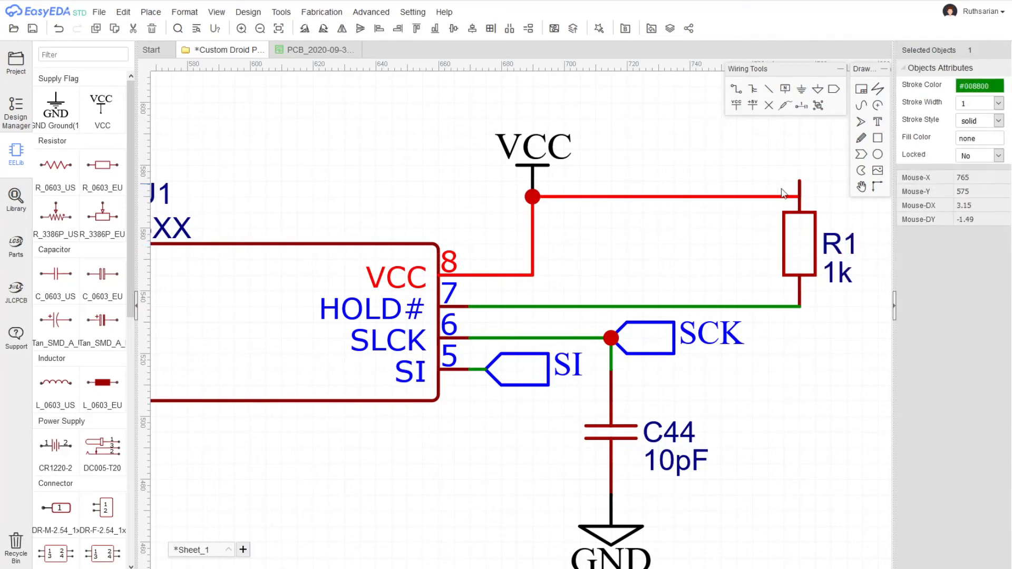
pyautogui.moveTo(778, 197); pyautogui.dragTo(735, 181)
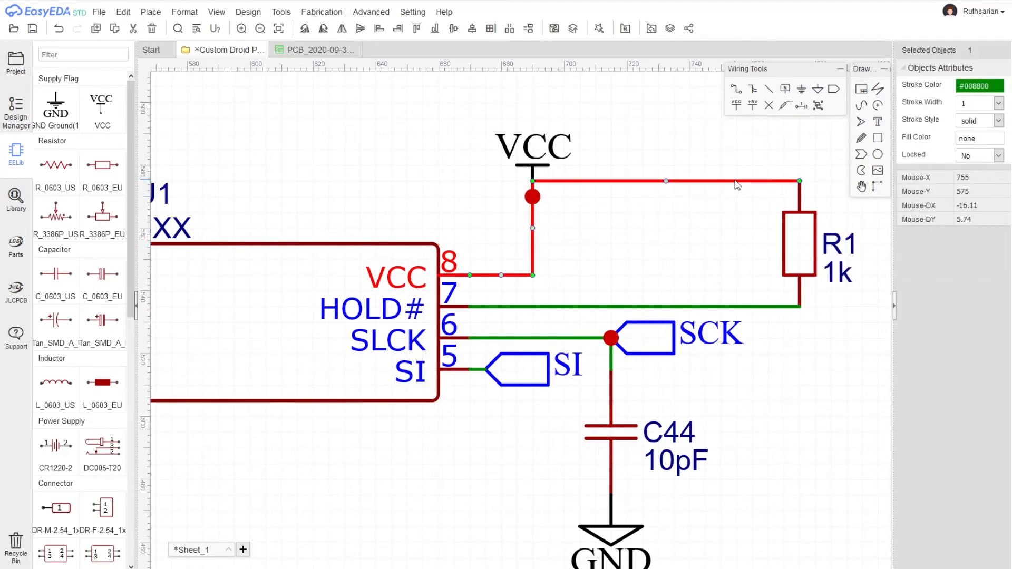
# - Delete the wire joining R1's upper pin, the VCC flag and U1's VCC pin 8
pyautogui.moveTo(534, 182); pyautogui.dragTo(557, 215)
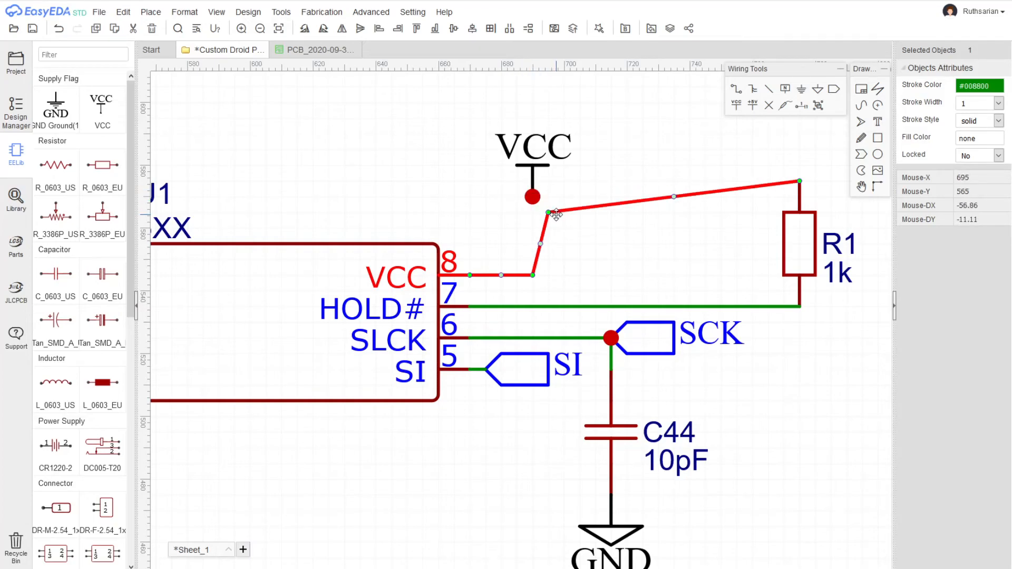
pyautogui.hotkey('ctrl', 'z')
pyautogui.click(704, 183)
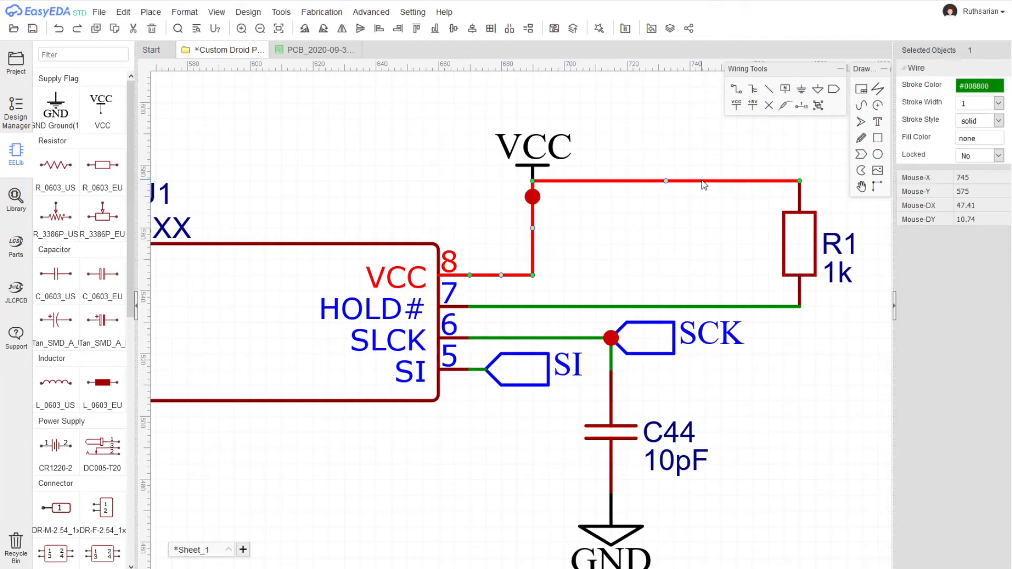
pyautogui.press('Delete')
# - Wire R1's upper pin to U1's VCC pin 8 and connect the VCC flag straight down to that wire
pyautogui.press('w')
pyautogui.click(800, 181)
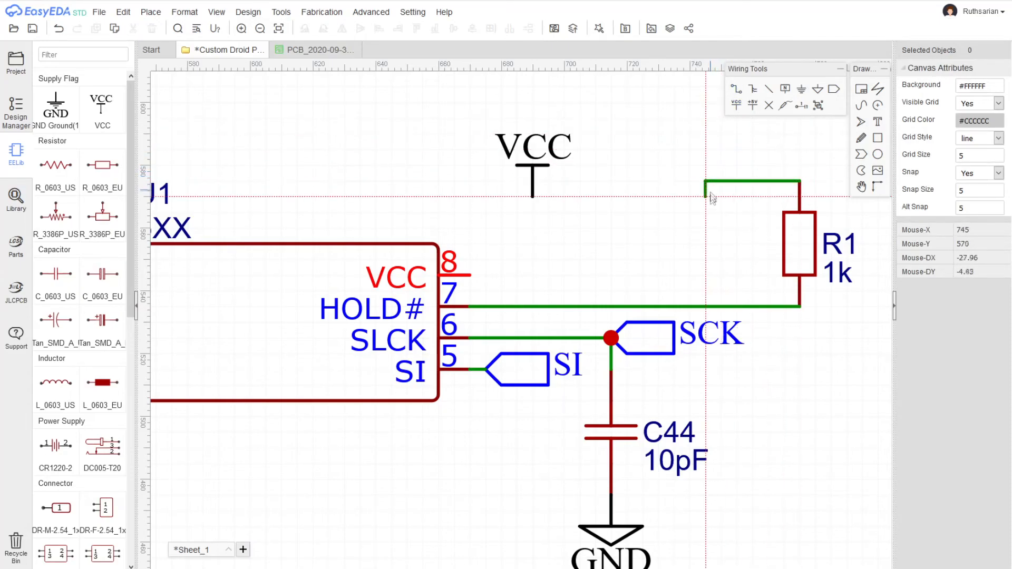
pyautogui.click(721, 275)
pyautogui.click(469, 275)
pyautogui.click(533, 197)
pyautogui.click(531, 276)
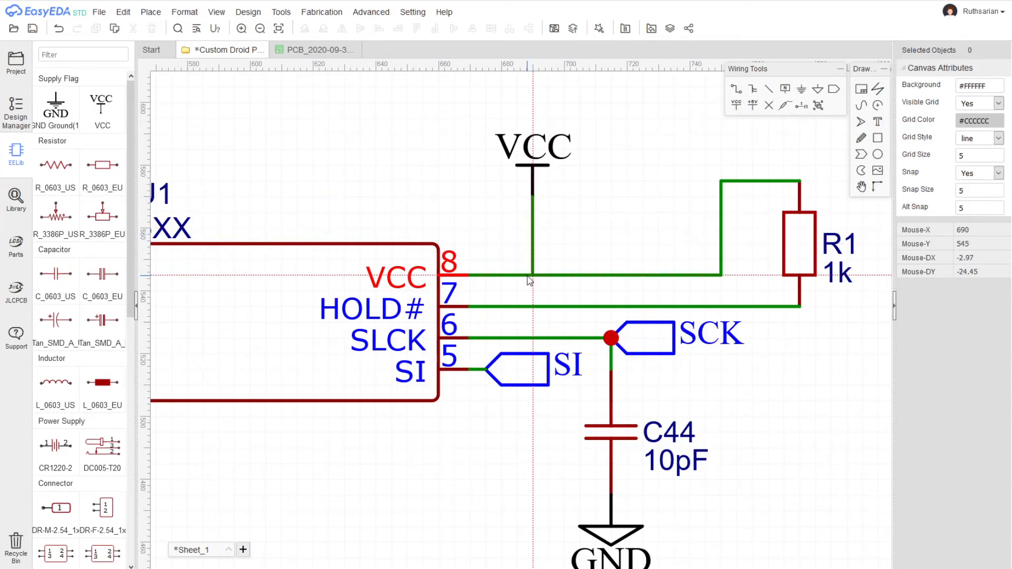
pyautogui.click(527, 276)
pyautogui.rightClick(554, 262)
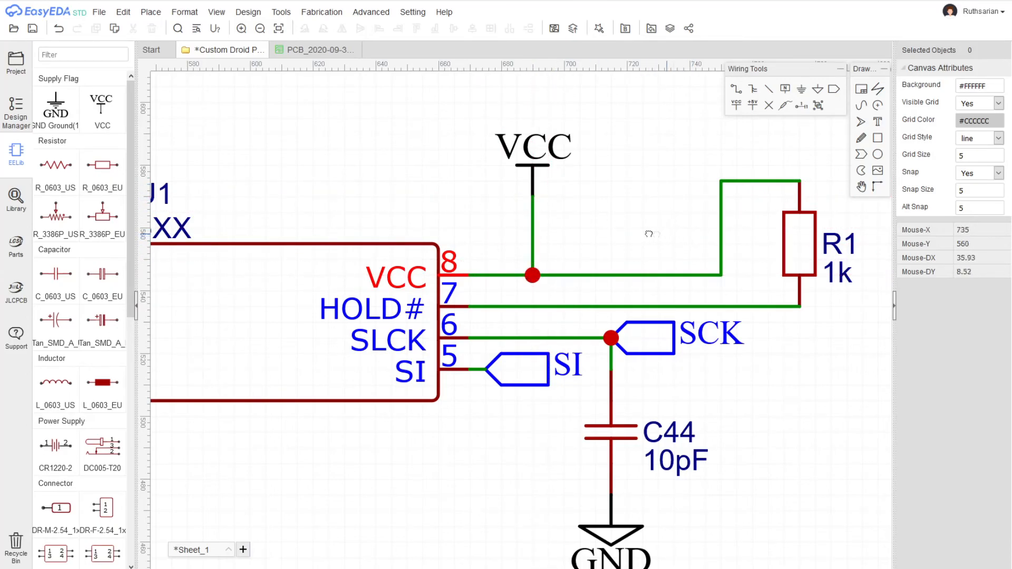
# - Rename resistor R1 as R99, set its value to 10k and save the schematic
pyautogui.moveTo(656, 234); pyautogui.dragTo(480, 222, button='right')
pyautogui.doubleClick(674, 235)
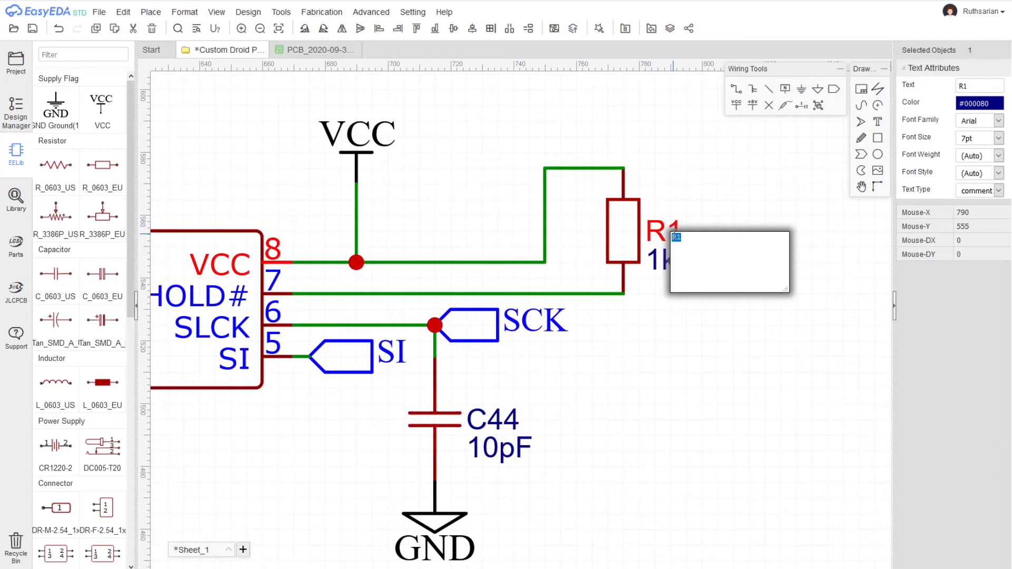
pyautogui.press('Return')
pyautogui.doubleClick(662, 260)
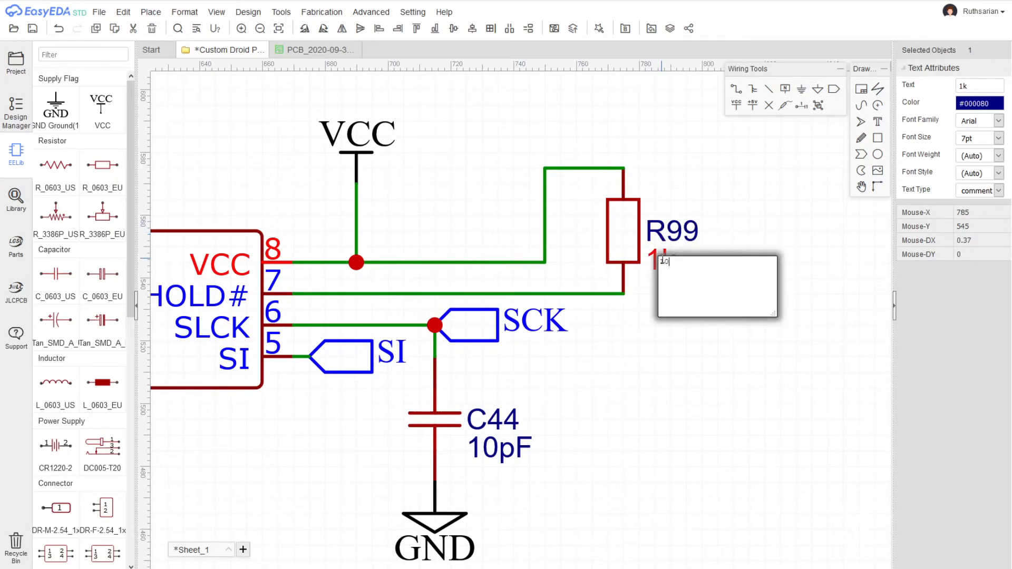
pyautogui.press('Return')
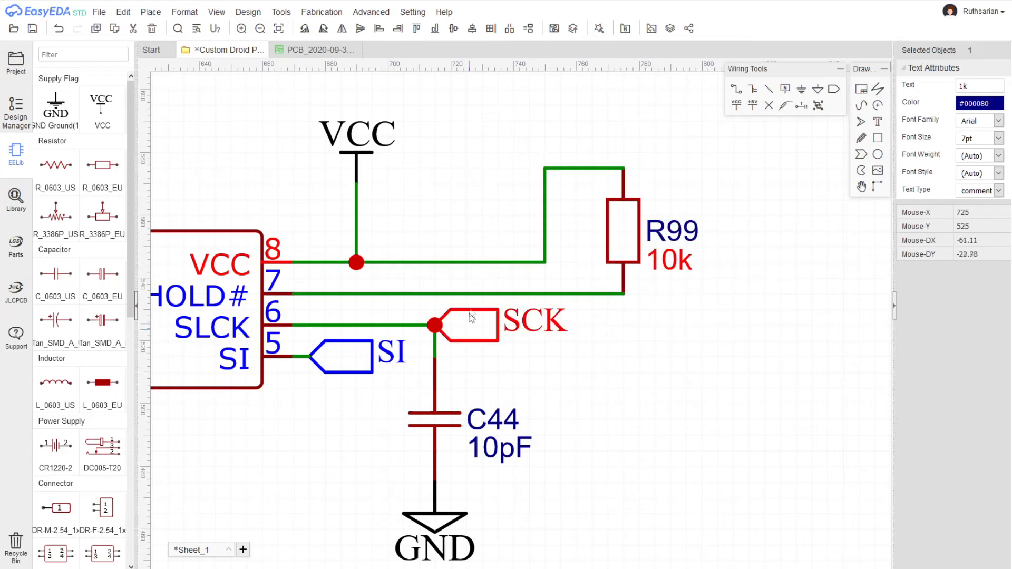
pyautogui.moveTo(661, 386); pyautogui.dragTo(756, 316, button='right')
pyautogui.scroll(-3, 711, 398)
pyautogui.hotkey('ctrl', 's')
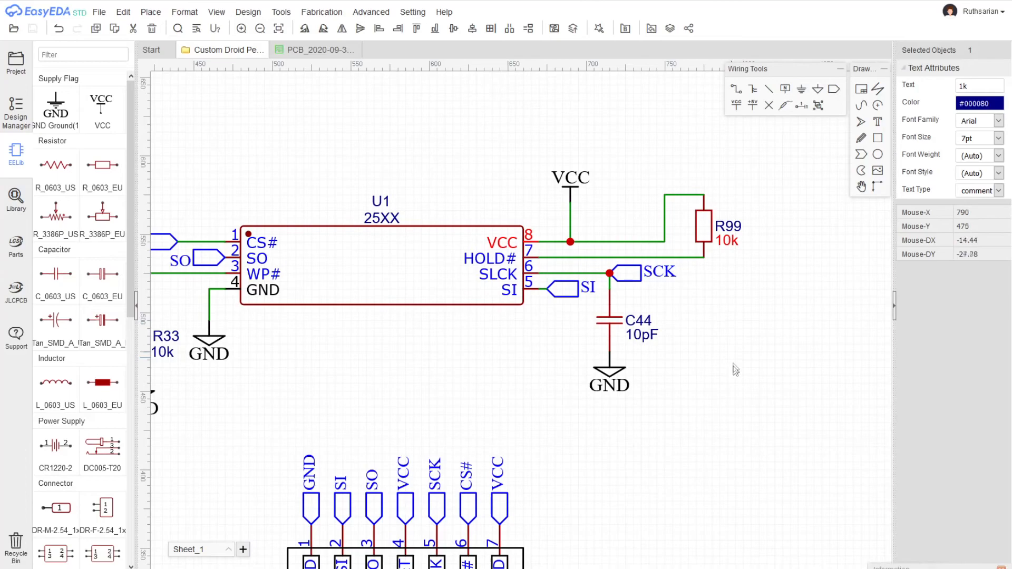
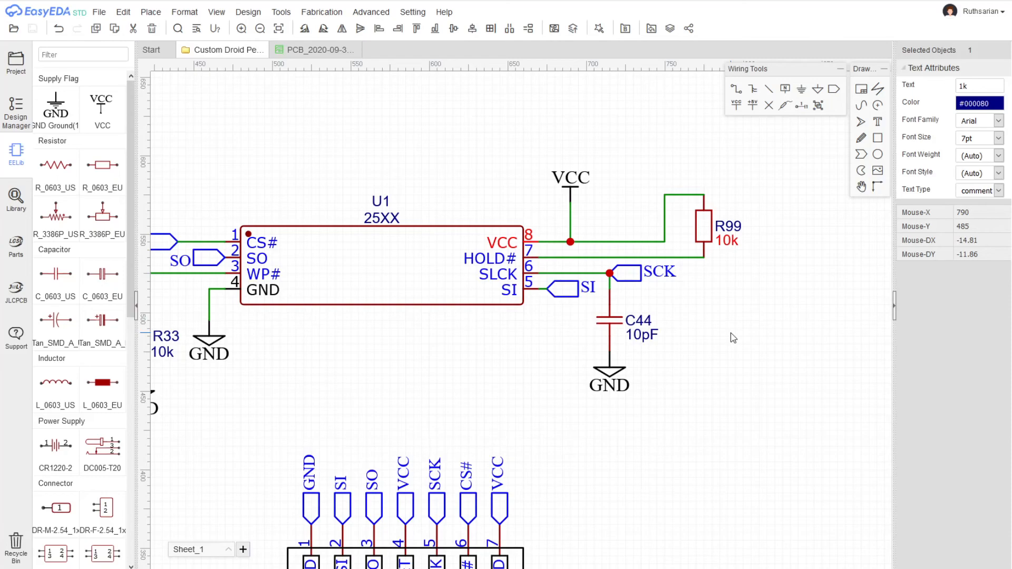
# - Update the PCB from the schematic to add R99 and place it beside the board's lower right edge at X 1600, Y 1400 mil
pyautogui.click(732, 333)
pyautogui.scroll(-2, 732, 333)
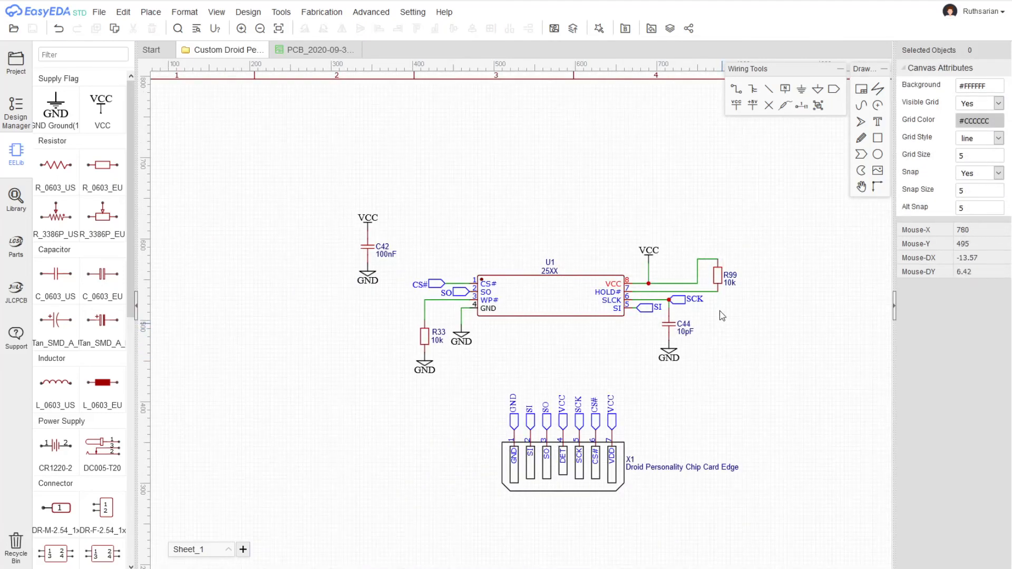
pyautogui.click(717, 277)
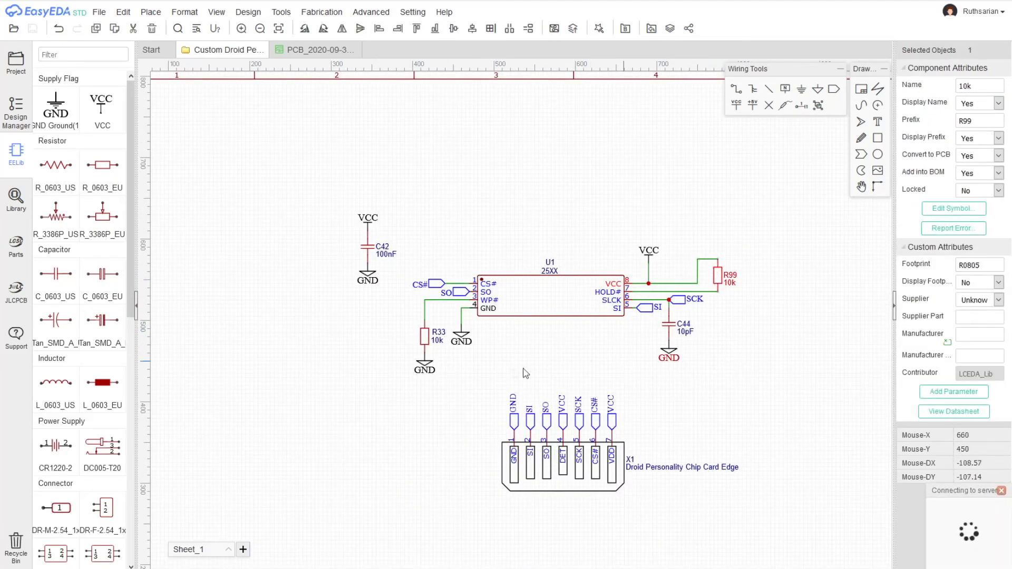
pyautogui.click(248, 12)
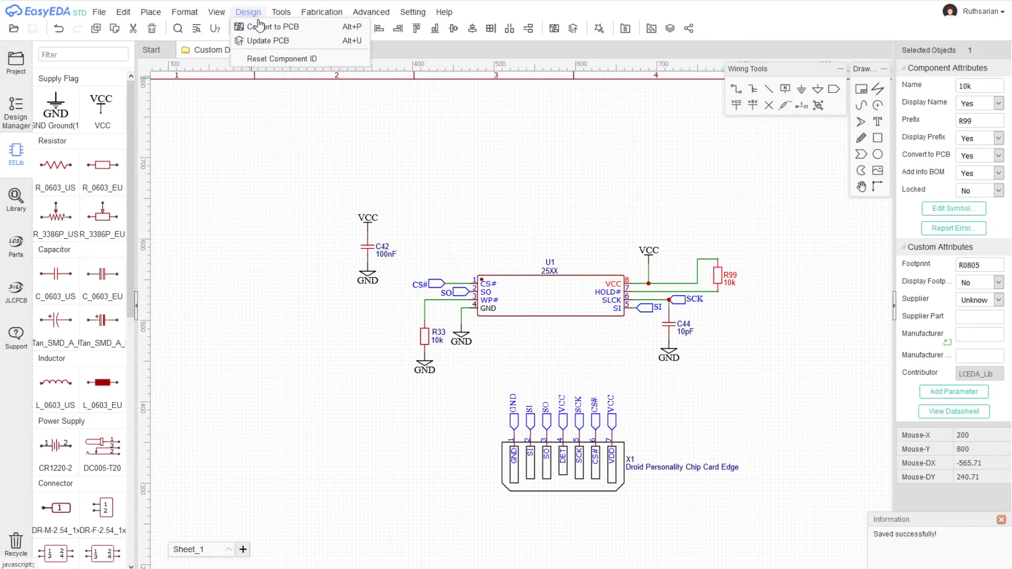
pyautogui.click(268, 40)
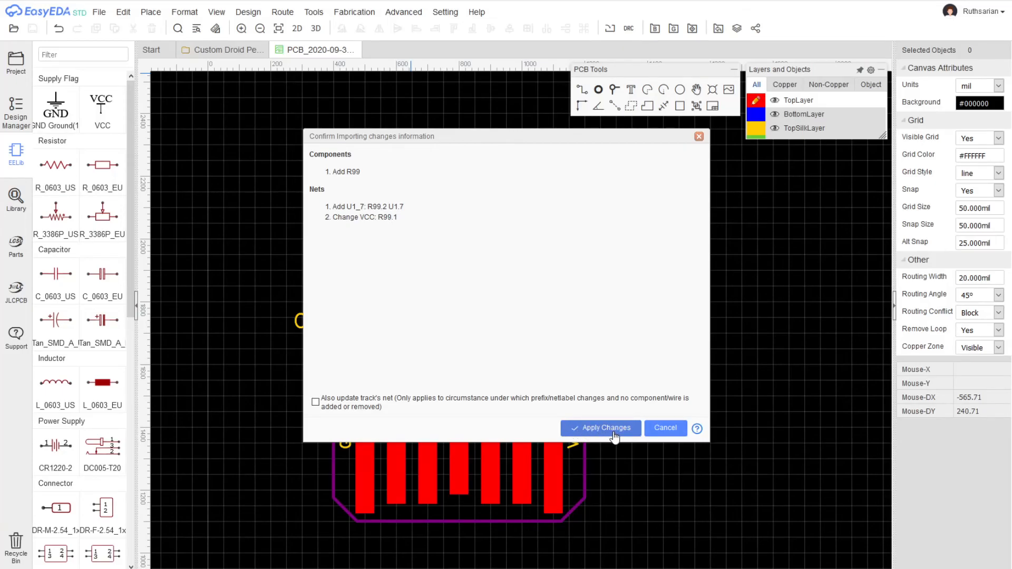
pyautogui.click(614, 428)
pyautogui.moveTo(719, 510); pyautogui.dragTo(734, 357)
pyautogui.moveTo(553, 234); pyautogui.dragTo(562, 344, button='right')
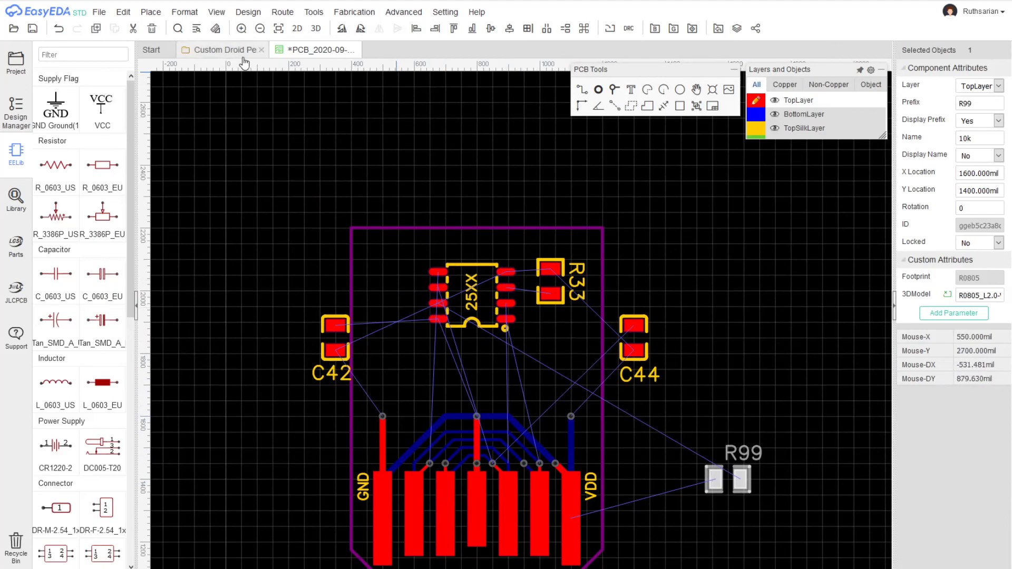
# - In the schematic, add a net label to the wire between U1's pin 3 and R33 and name it WP#
pyautogui.click(213, 49)
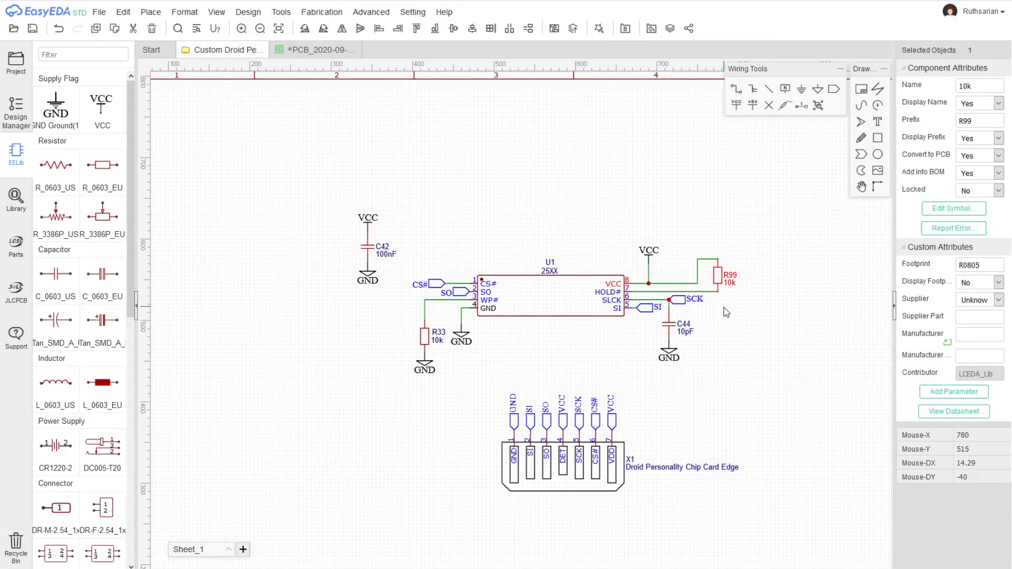
pyautogui.scroll(5, 723, 308)
pyautogui.moveTo(716, 318); pyautogui.dragTo(828, 347, button='right')
pyautogui.moveTo(416, 446); pyautogui.dragTo(666, 413, button='right')
pyautogui.moveTo(545, 416); pyautogui.dragTo(725, 416, button='right')
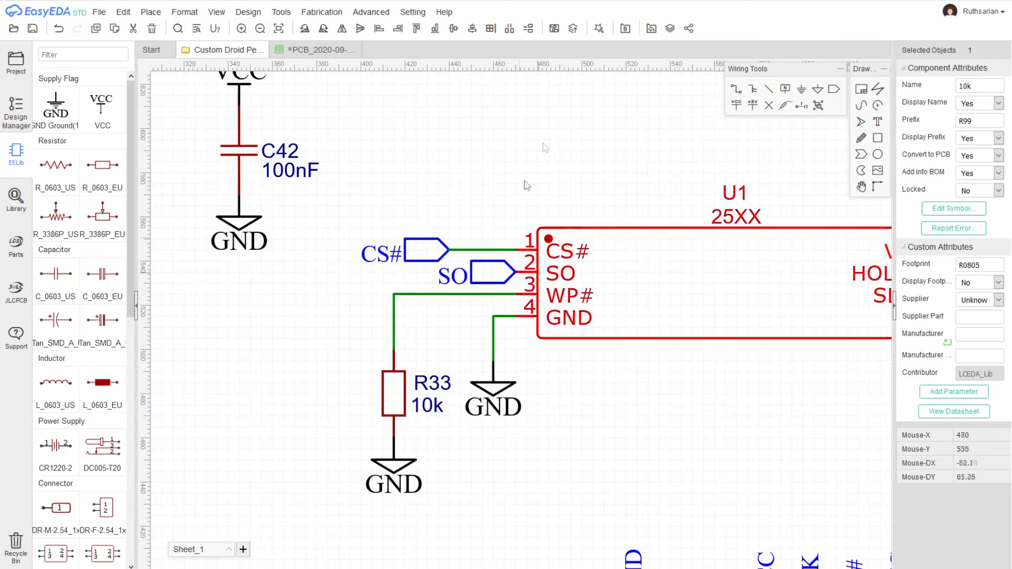
pyautogui.click(785, 90)
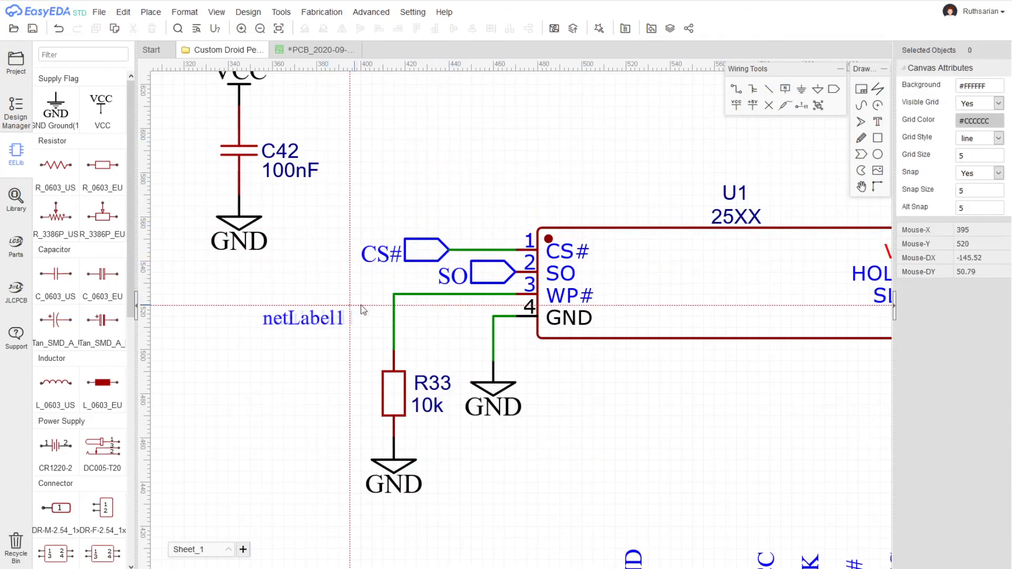
pyautogui.click(395, 299)
pyautogui.press('Escape')
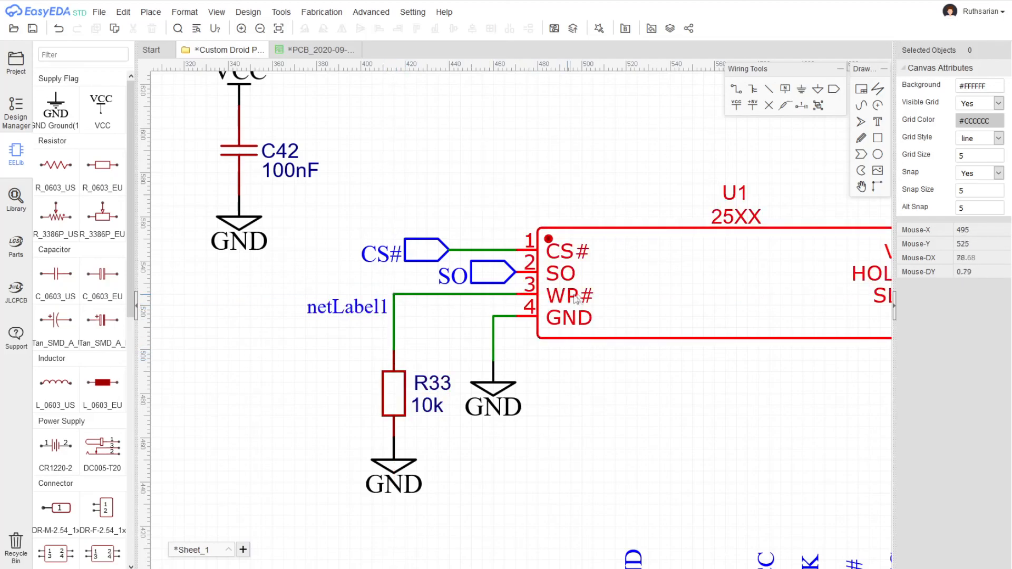
pyautogui.doubleClick(348, 307)
pyautogui.write('WP#')
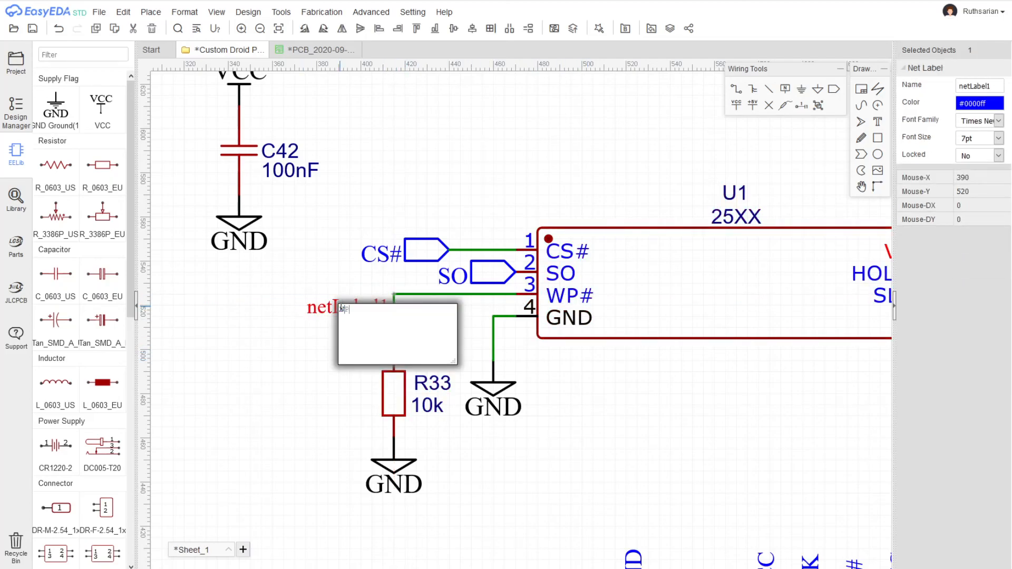
pyautogui.press('Return')
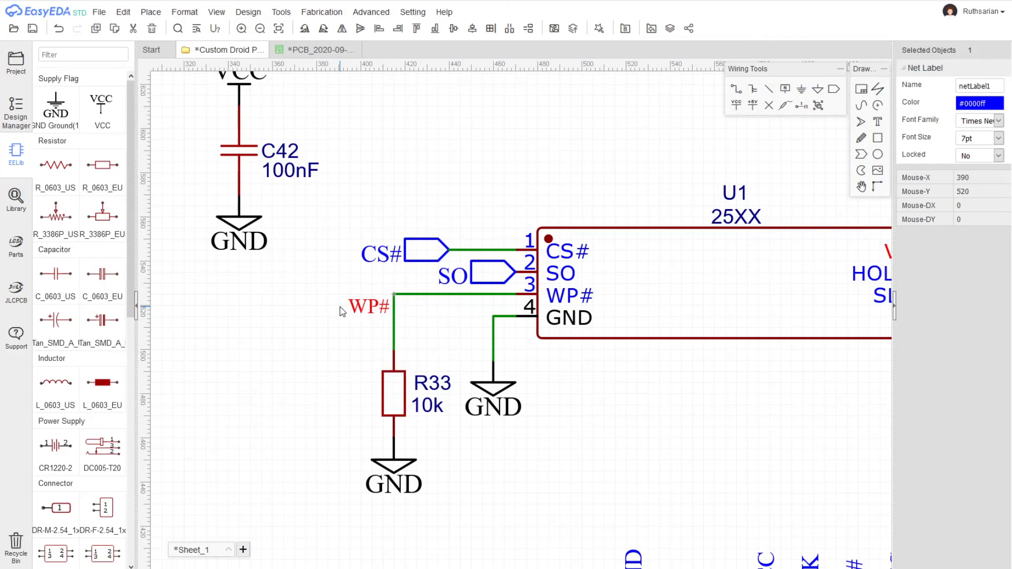
pyautogui.click(562, 400)
# - Add a net label HOLD# to the wire between U1's pin 7 and R99 and shift it slightly left along the wire
pyautogui.moveTo(739, 398); pyautogui.dragTo(572, 457, button='right')
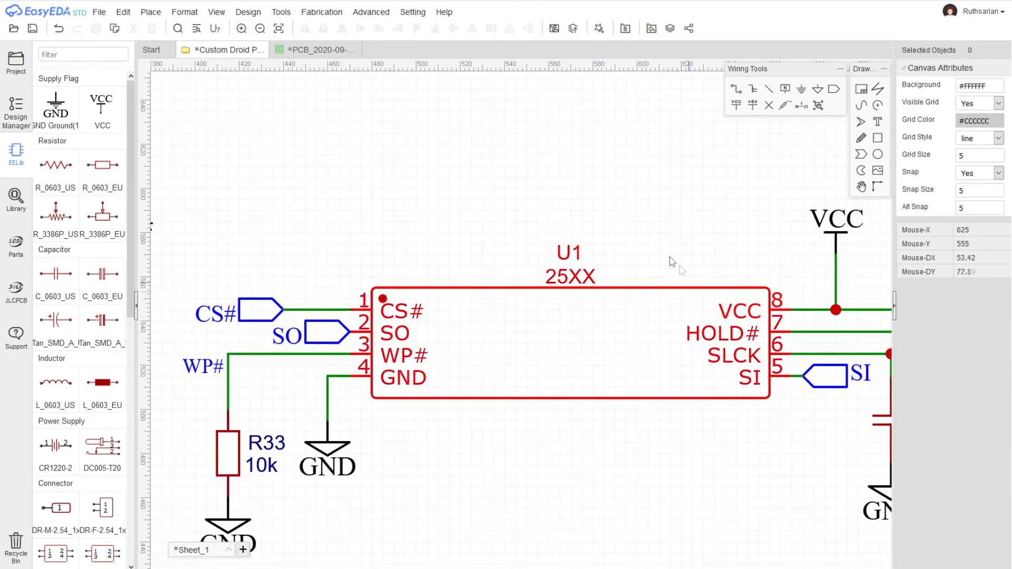
pyautogui.moveTo(231, 384); pyautogui.dragTo(279, 380, button='right')
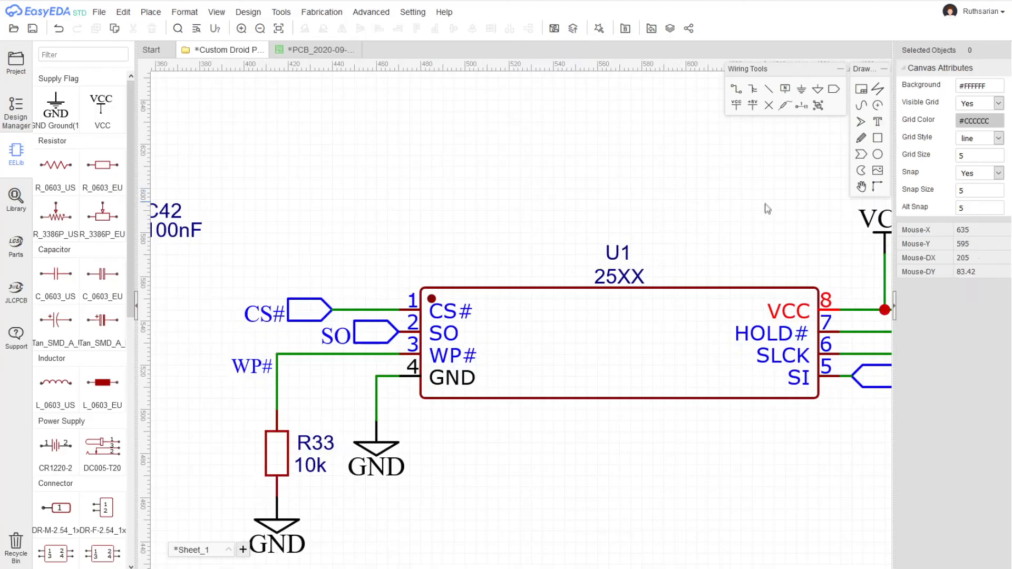
pyautogui.moveTo(766, 205); pyautogui.dragTo(394, 186, button='right')
pyautogui.moveTo(425, 192); pyautogui.dragTo(310, 192, button='right')
pyautogui.scroll(2, 457, 311)
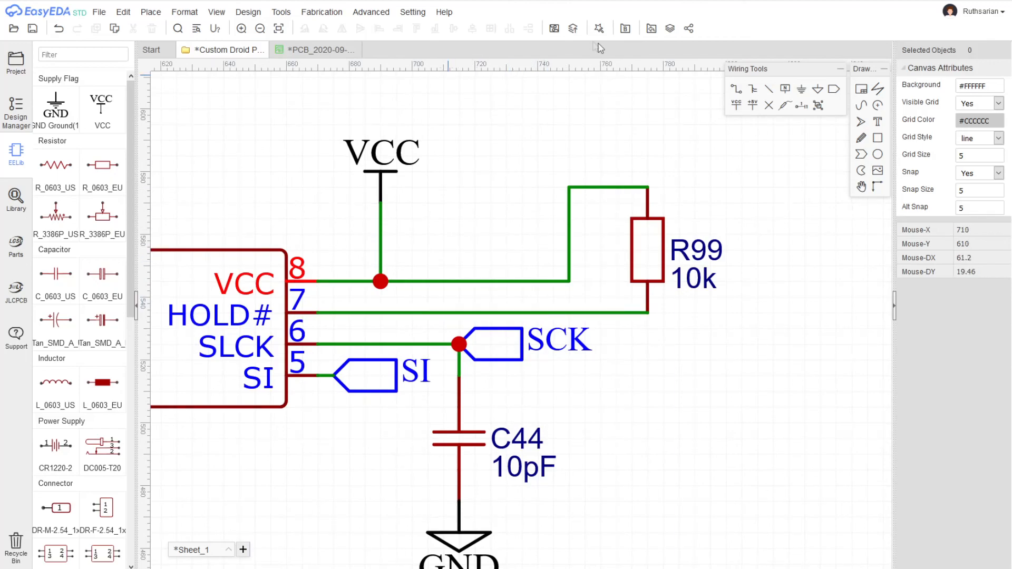
pyautogui.click(786, 94)
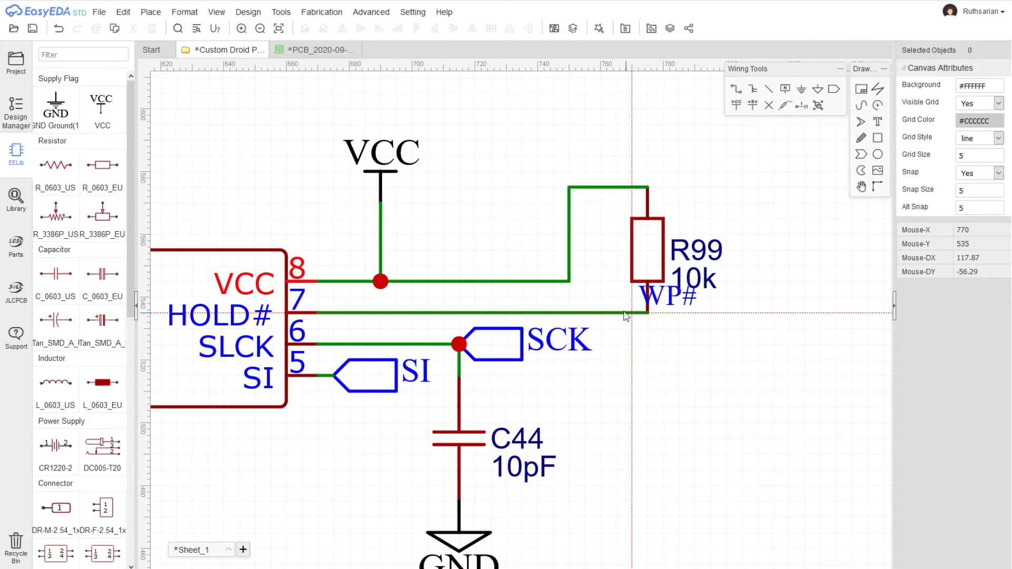
pyautogui.click(464, 314)
pyautogui.rightClick(464, 315)
pyautogui.doubleClick(484, 301)
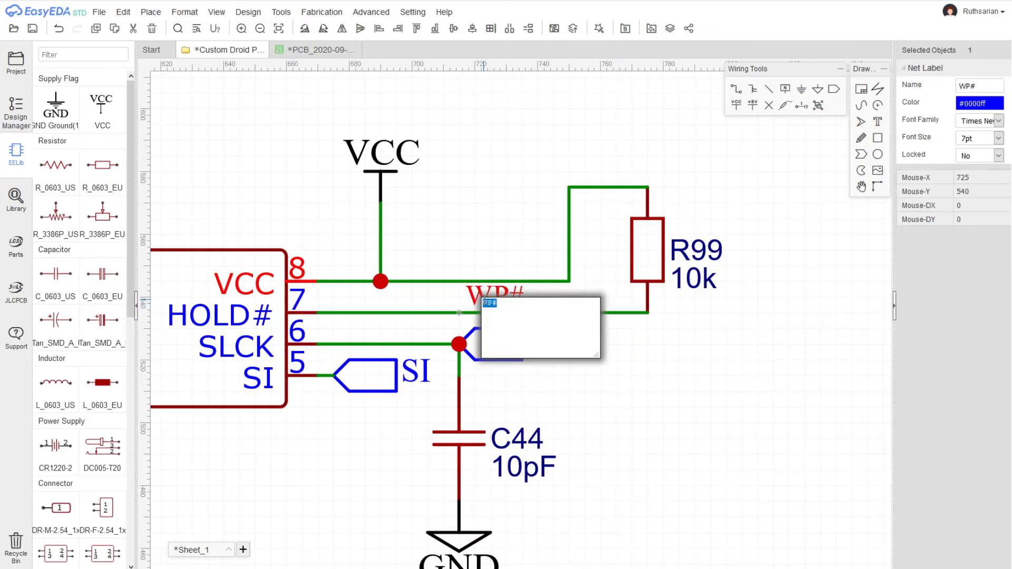
pyautogui.write('HOLD#')
pyautogui.press('Return')
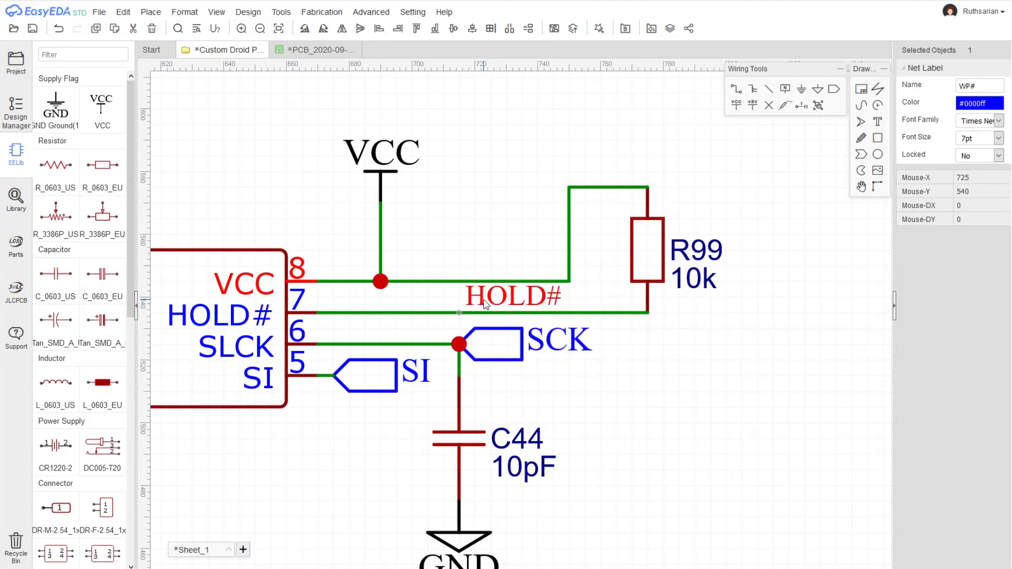
pyautogui.click(550, 281)
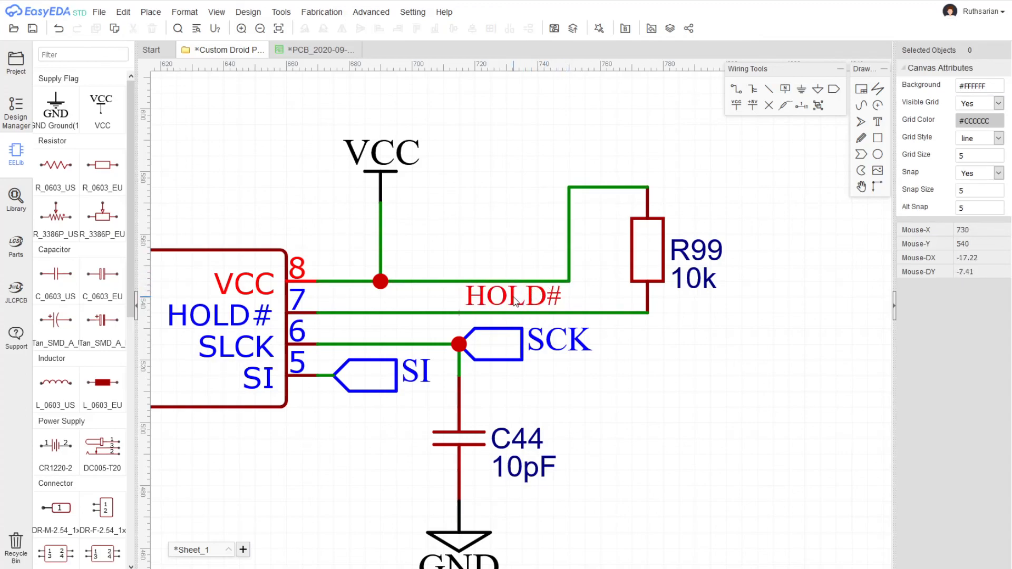
pyautogui.moveTo(515, 302); pyautogui.dragTo(486, 303)
# - Save the schematic and update the PCB with the WP# and HOLD# net changes
pyautogui.scroll(-2, 484, 303)
pyautogui.moveTo(628, 346); pyautogui.dragTo(666, 357)
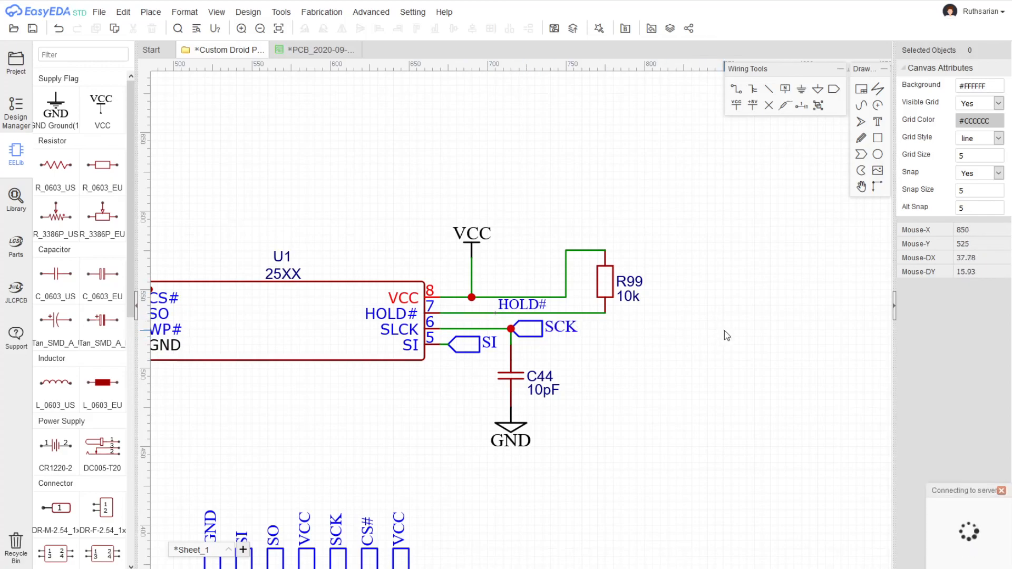
pyautogui.click(270, 13)
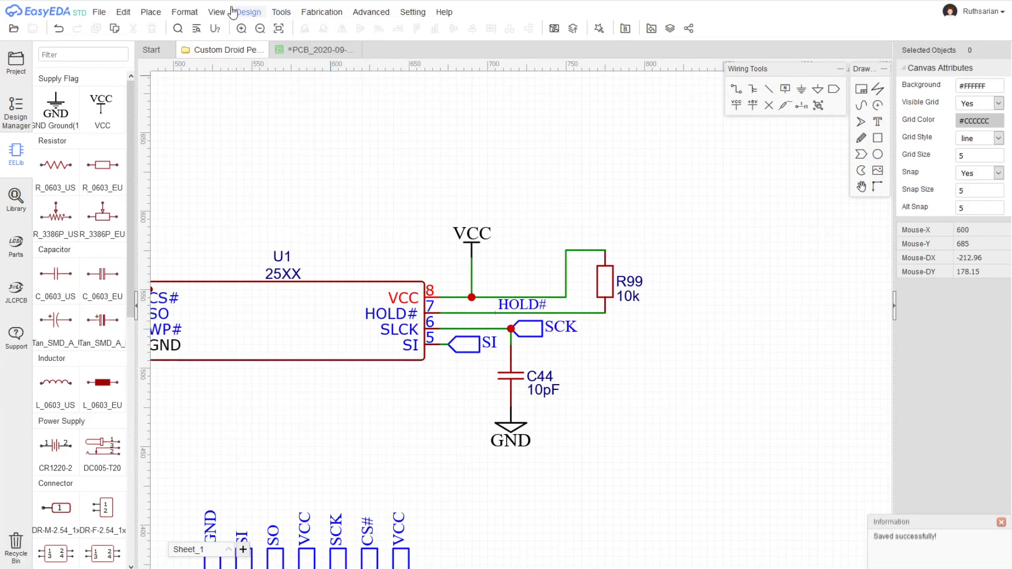
pyautogui.click(248, 12)
pyautogui.click(258, 40)
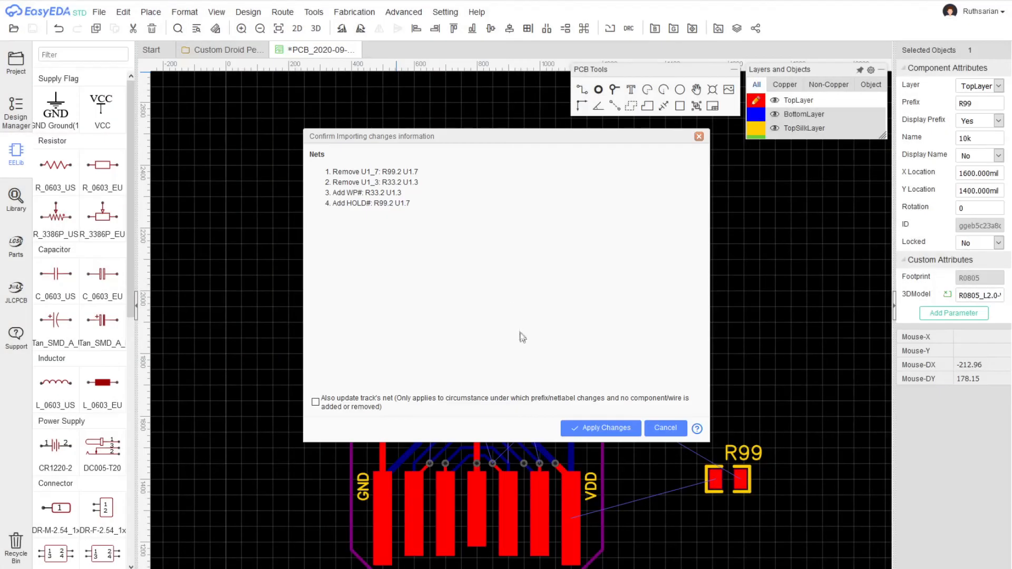
pyautogui.click(596, 425)
# - Examine the net names on the pads of the 25XX chip, R99 and R33 and their ratlines across the board
pyautogui.scroll(5, 422, 274)
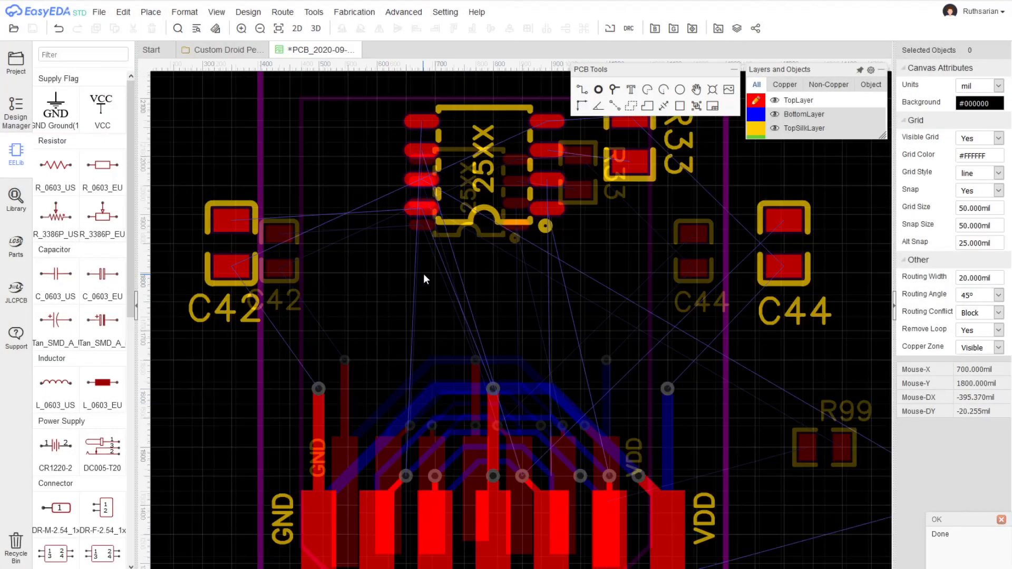
pyautogui.scroll(1, 408, 330)
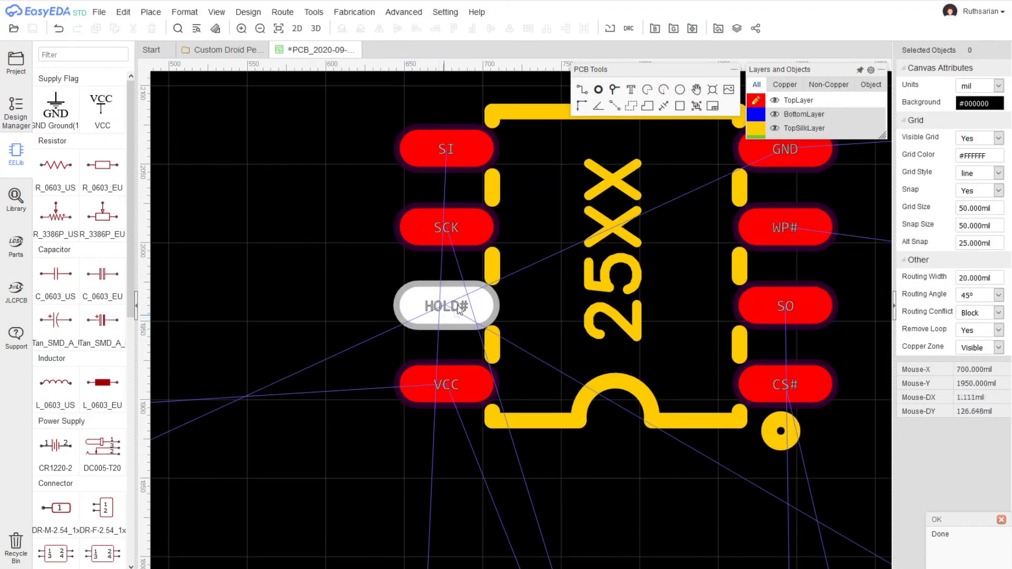
pyautogui.moveTo(637, 478); pyautogui.dragTo(321, 224, button='right')
pyautogui.moveTo(640, 374); pyautogui.dragTo(211, 118, button='right')
pyautogui.moveTo(757, 449); pyautogui.dragTo(347, 163, button='right')
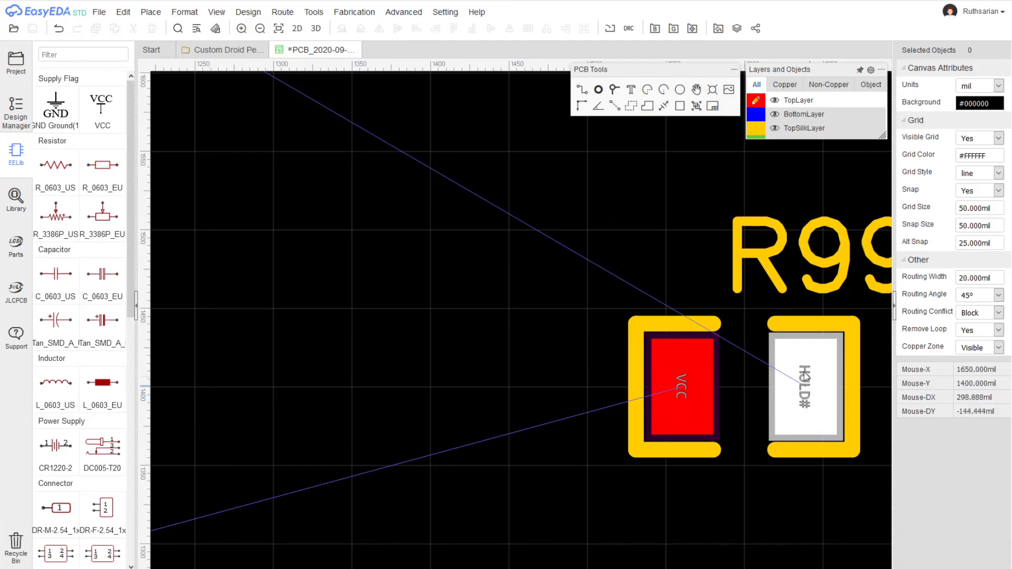
pyautogui.scroll(-7, 583, 338)
pyautogui.moveTo(599, 444); pyautogui.dragTo(847, 538, button='right')
pyautogui.moveTo(404, 268); pyautogui.dragTo(399, 384, button='right')
pyautogui.scroll(7, 478, 337)
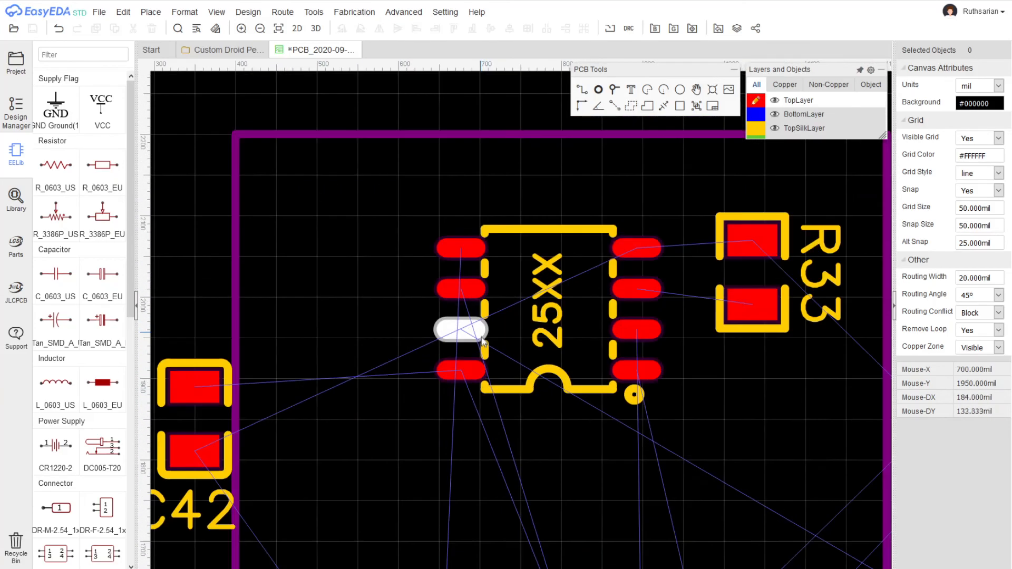
pyautogui.moveTo(591, 336); pyautogui.dragTo(317, 388, button='right')
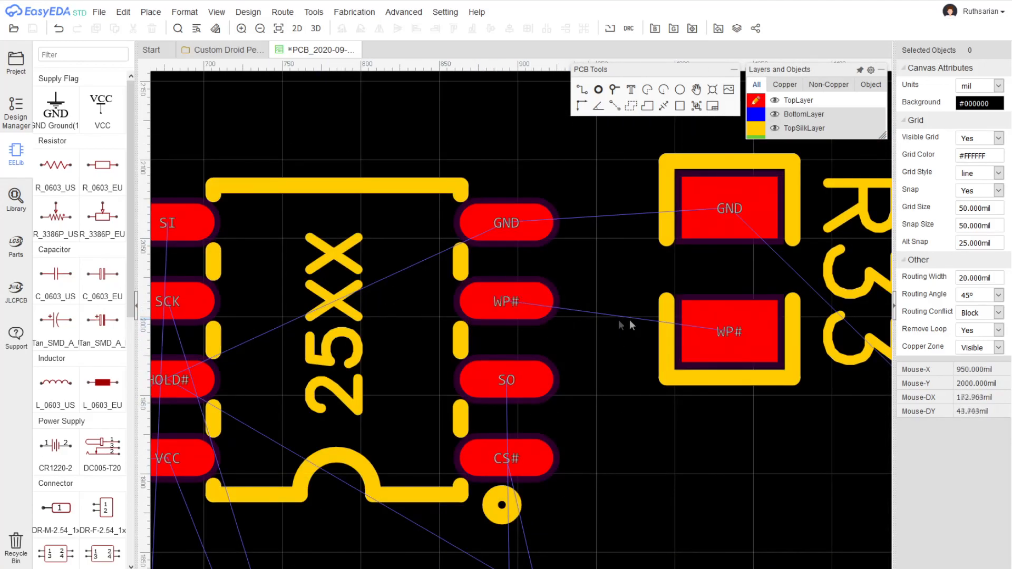
pyautogui.scroll(-2, 527, 305)
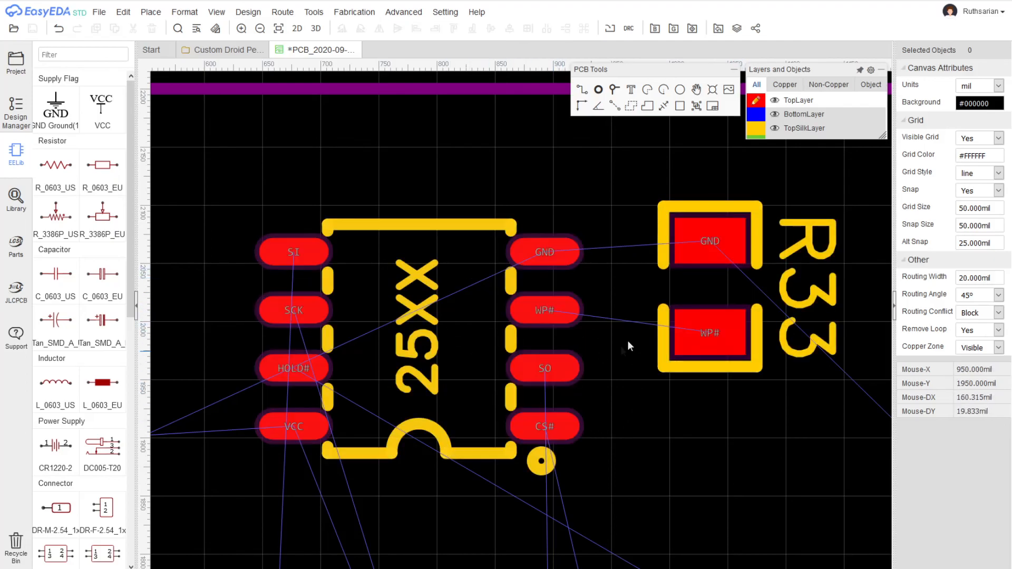
pyautogui.scroll(-5, 663, 454)
pyautogui.moveTo(682, 451); pyautogui.dragTo(590, 295, button='right')
pyautogui.moveTo(669, 331); pyautogui.dragTo(636, 349, button='right')
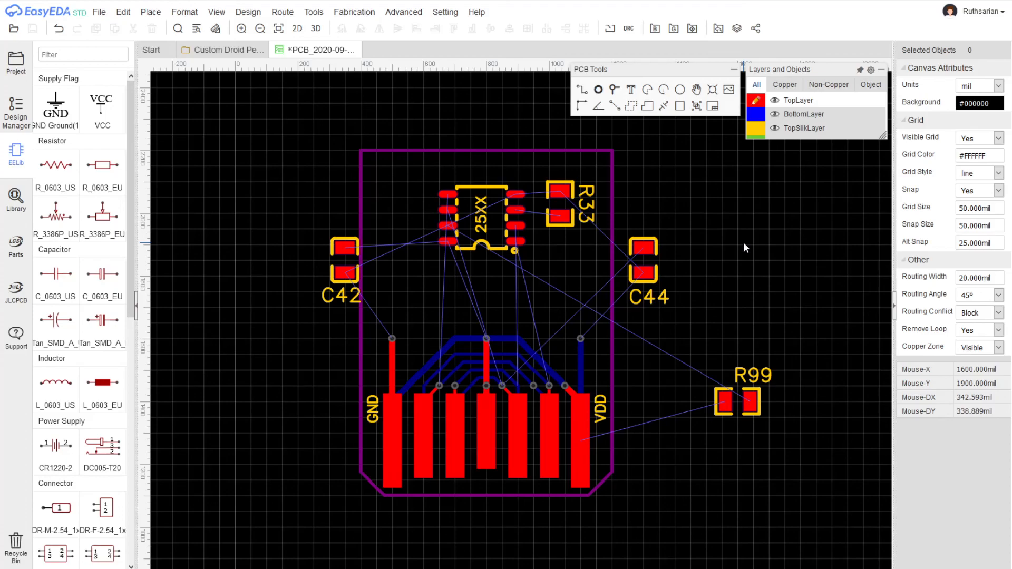
# - Save the PCB, then place R99 vertically a little higher beside the board and move C44 up and away from the board's right edge
pyautogui.hotkey('ctrl', 's')
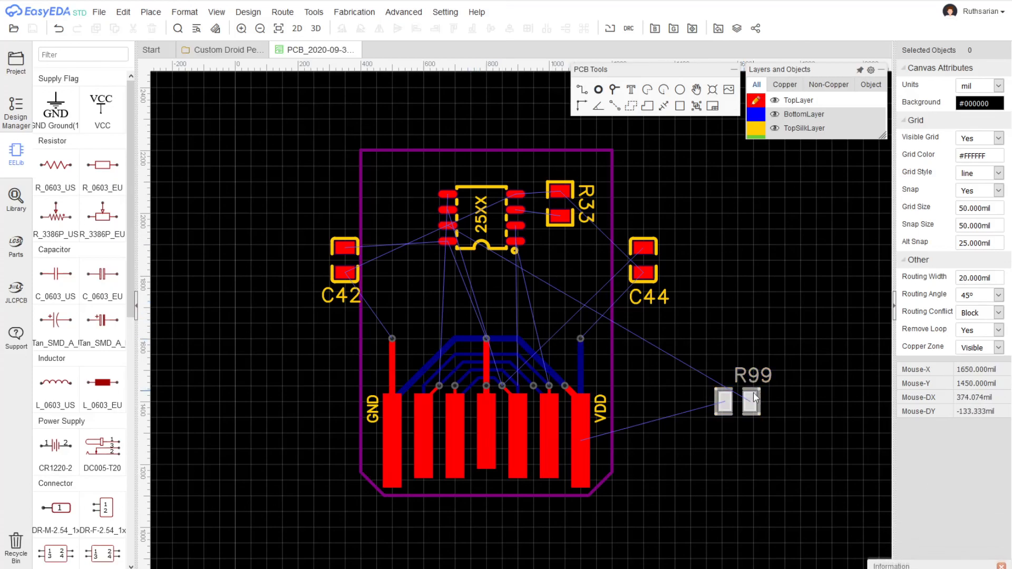
pyautogui.moveTo(724, 402); pyautogui.dragTo(759, 361)
pyautogui.press('space')
pyautogui.moveTo(643, 259); pyautogui.dragTo(690, 214)
pyautogui.click(786, 286)
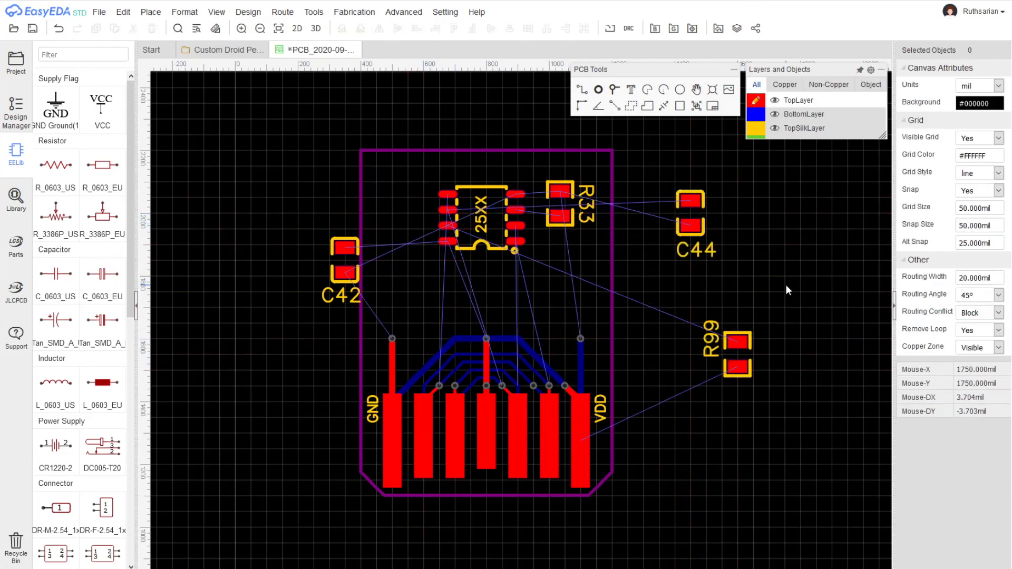